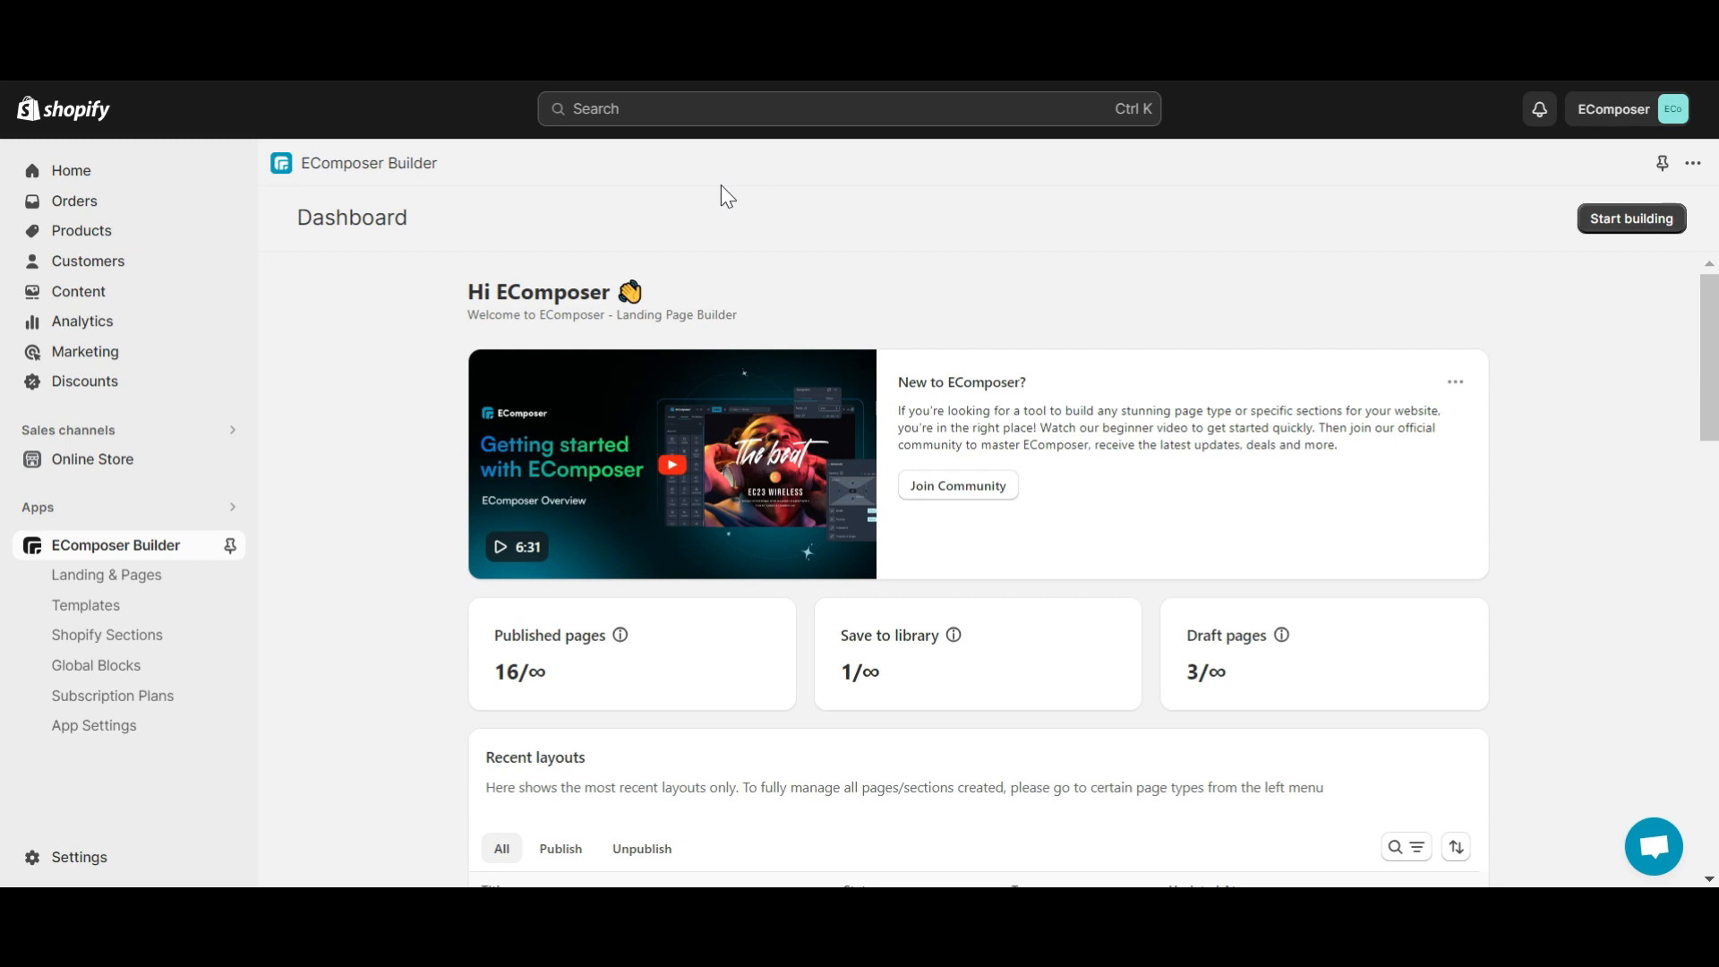
- Start a new About us page and choose the About Us Style 8 template
{"action": "left_click", "coordinate": [1655, 222]}
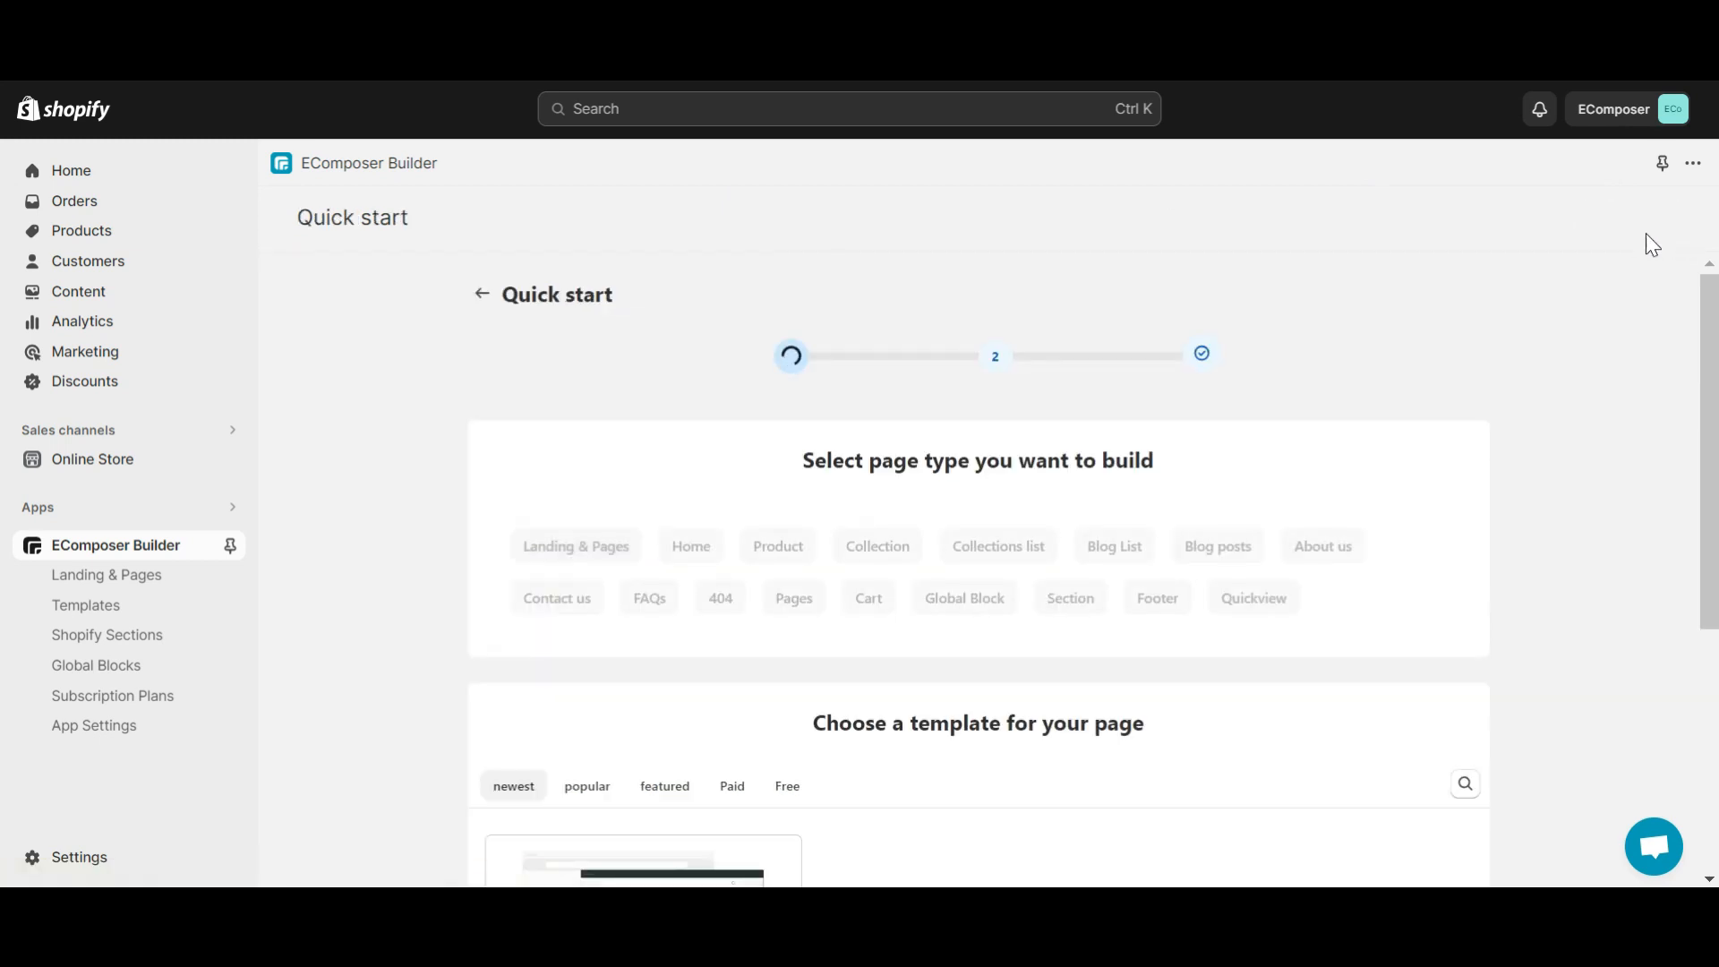
{"action": "left_click", "coordinate": [1343, 548]}
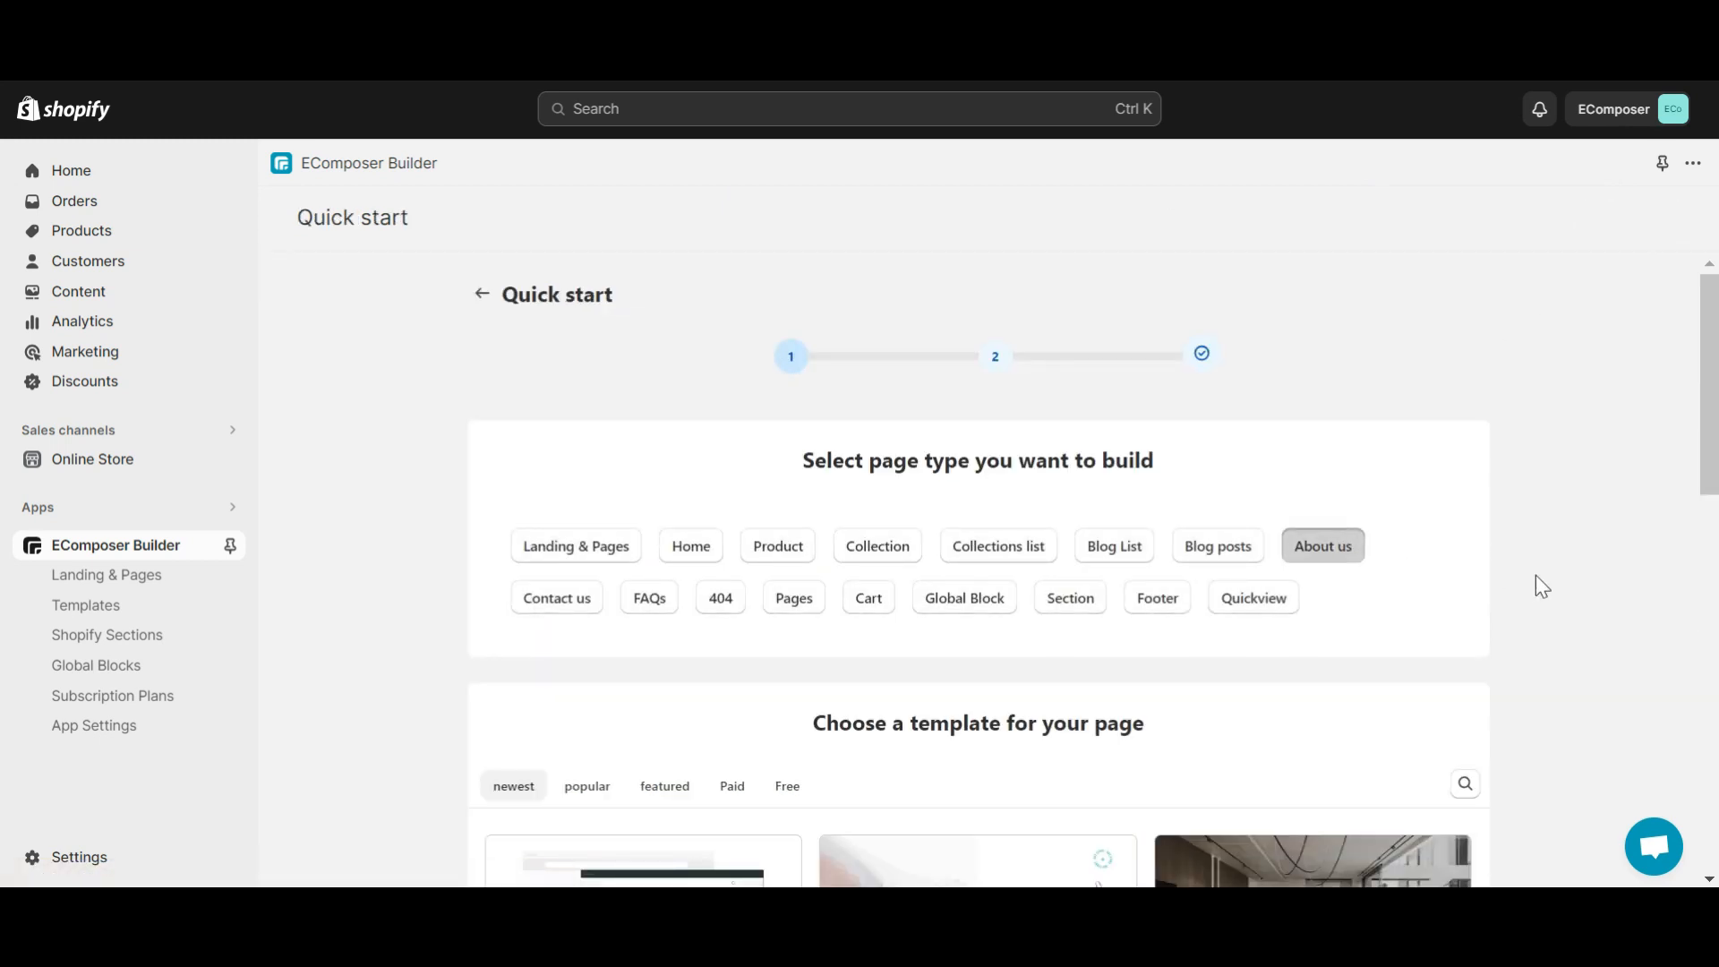
{"action": "scroll", "coordinate": [1535, 586], "scroll_direction": "down", "scroll_amount": 4}
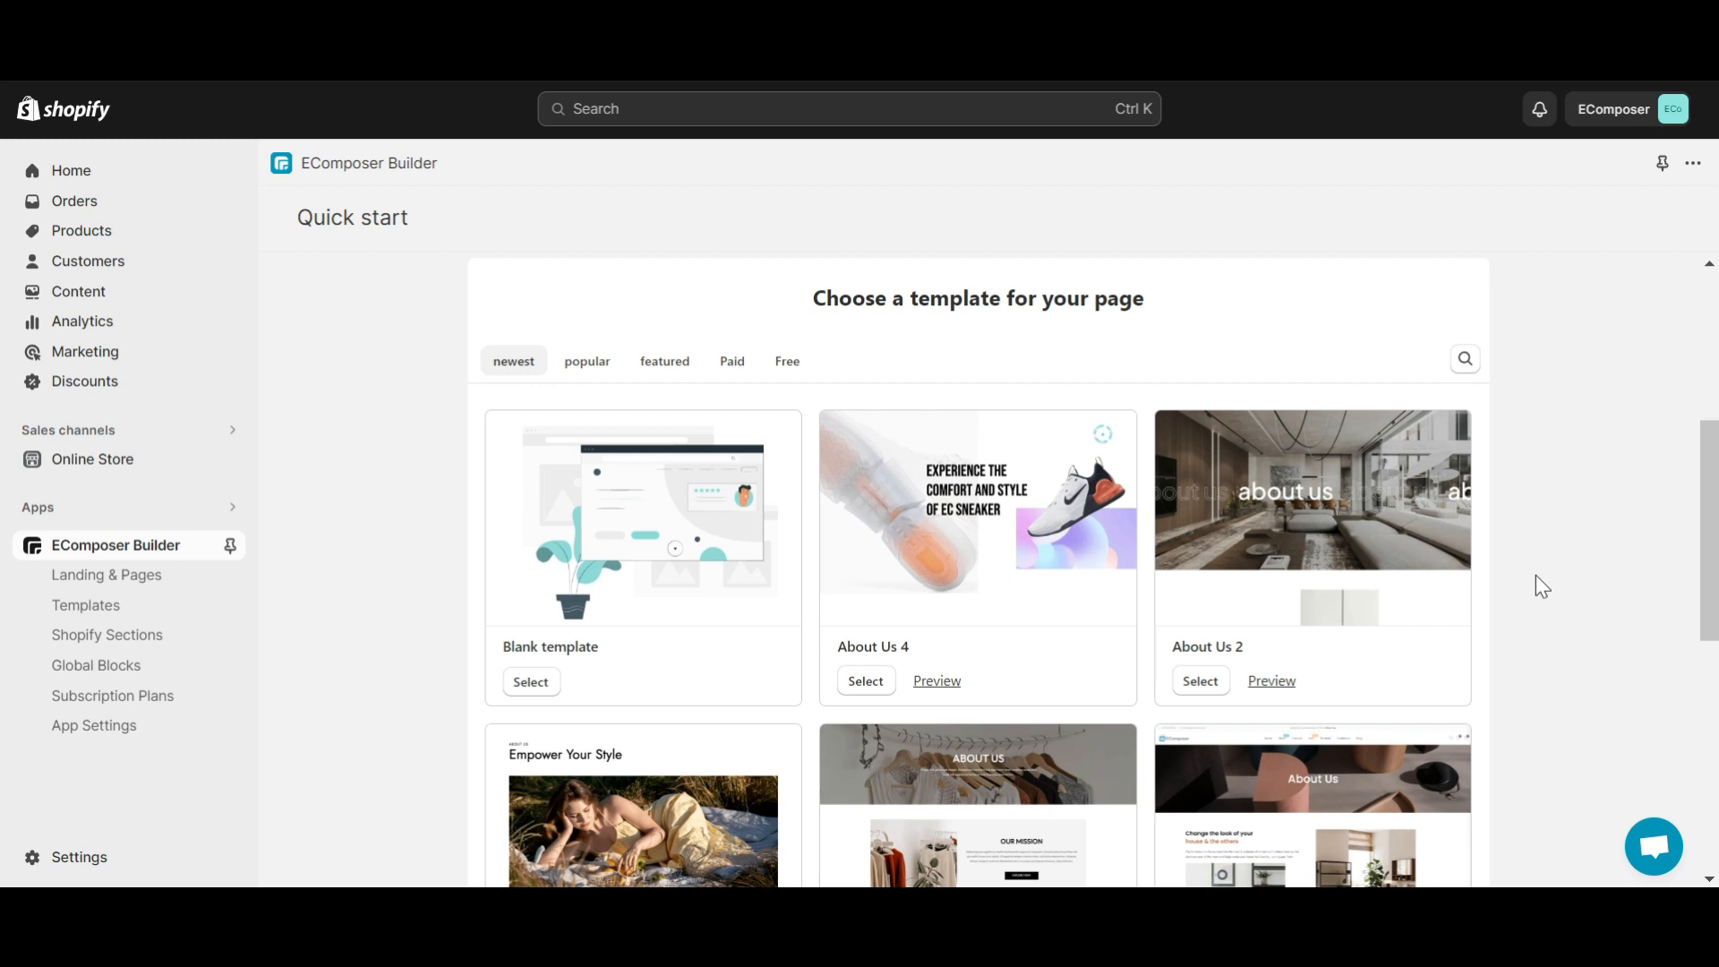
{"action": "scroll", "coordinate": [1537, 576], "scroll_direction": "down", "scroll_amount": 2}
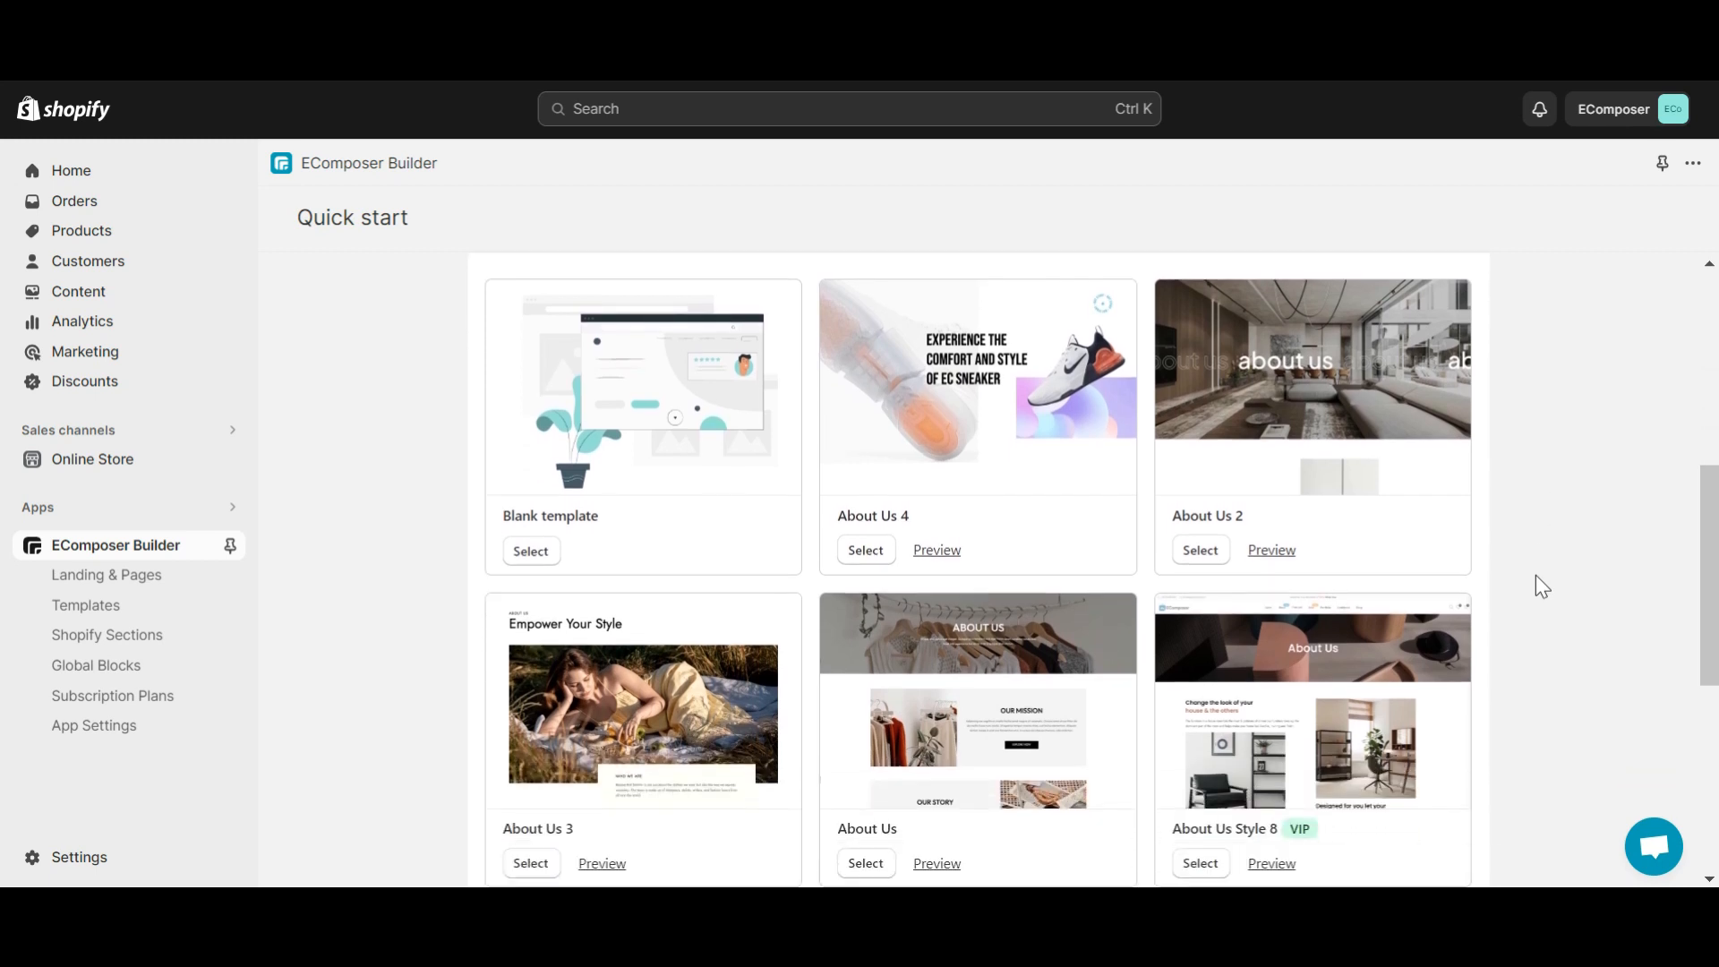
{"action": "scroll", "coordinate": [1536, 587], "scroll_direction": "down", "scroll_amount": 1}
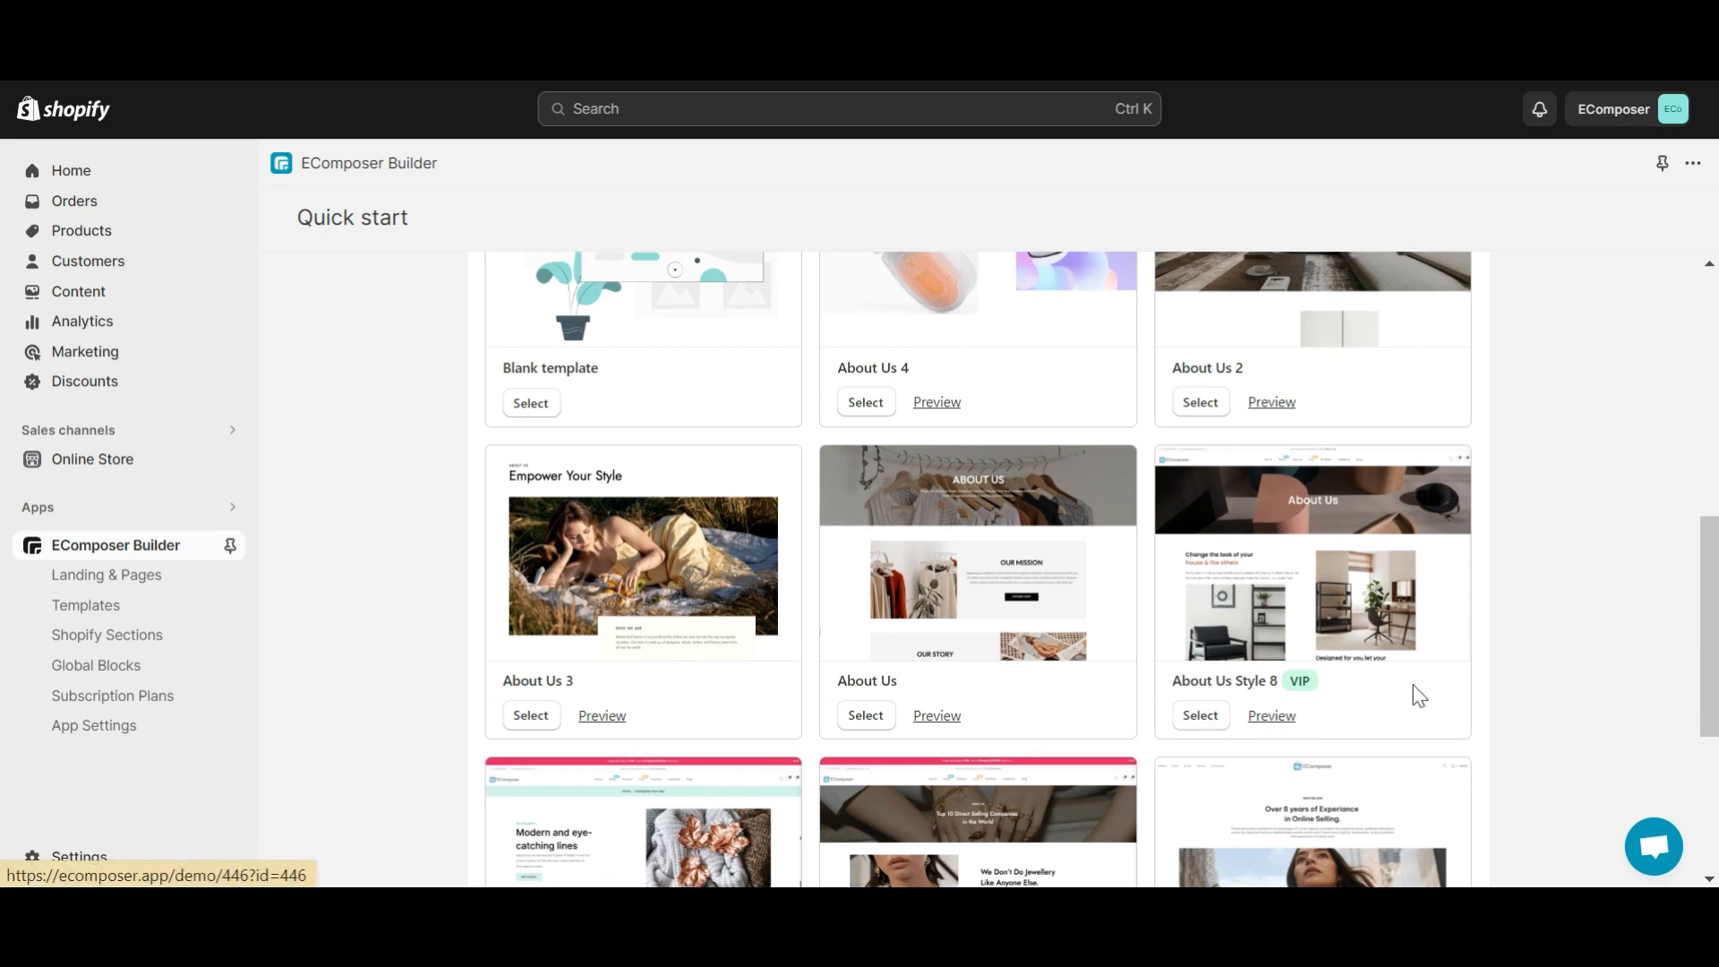
{"action": "scroll", "coordinate": [1555, 630], "scroll_direction": "down", "scroll_amount": 1}
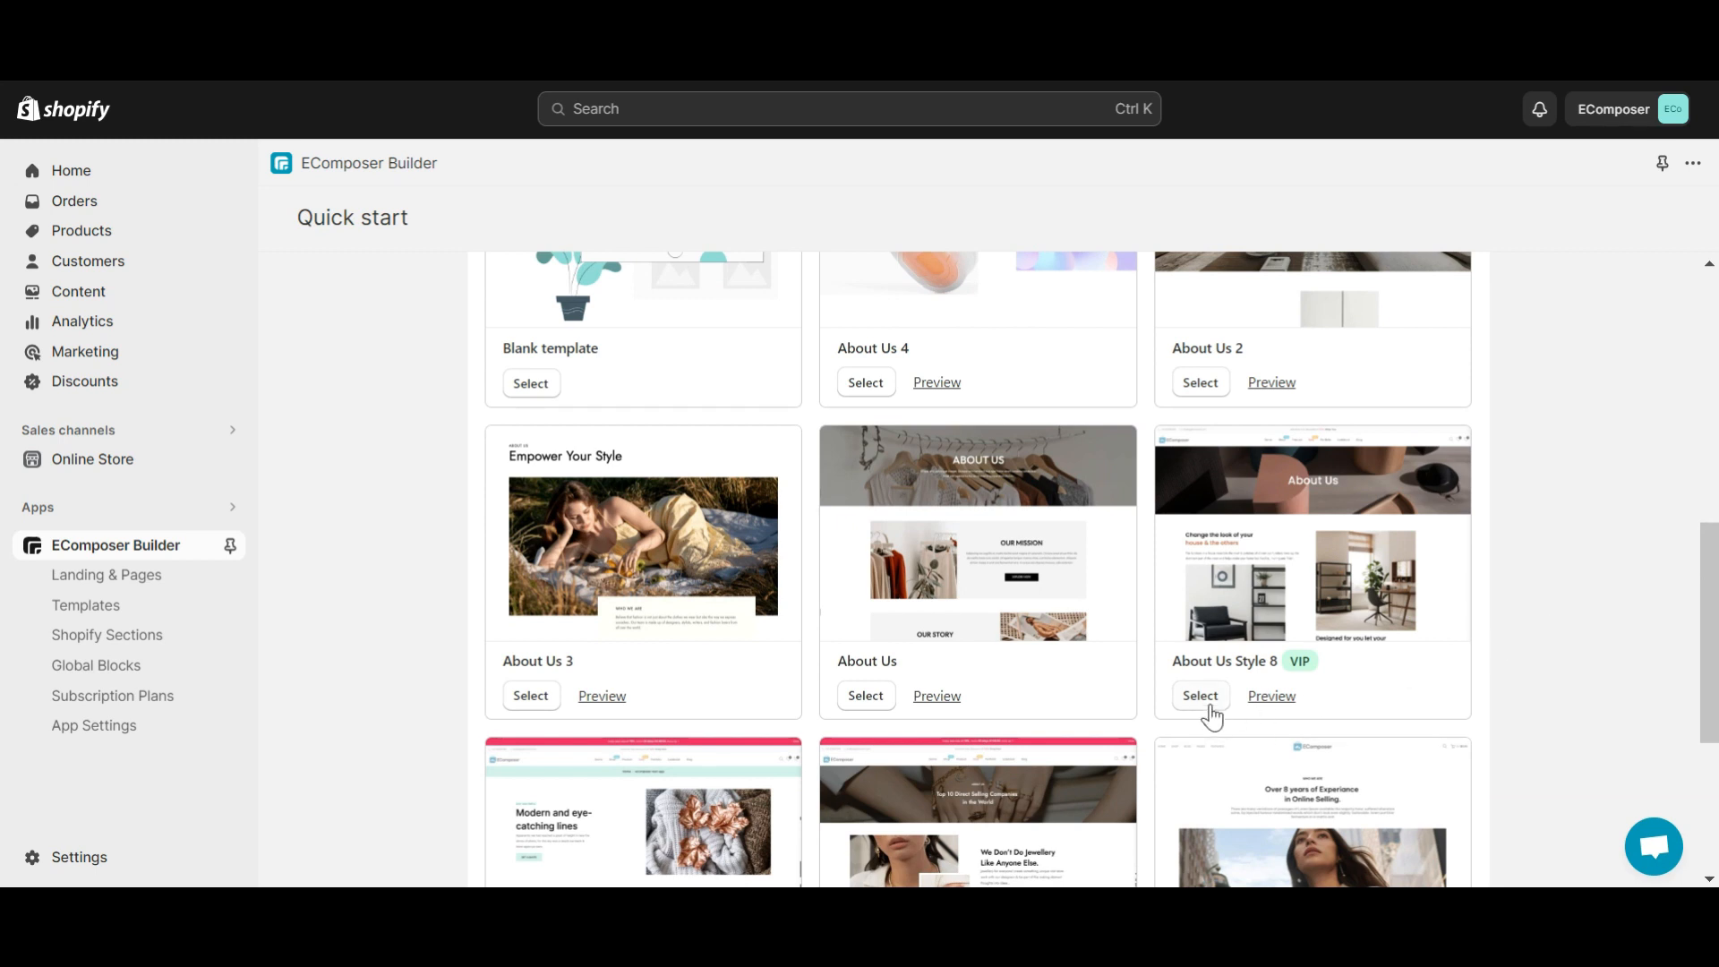
{"action": "left_click", "coordinate": [1206, 700]}
- Title the page 'My About us' and open it in the editor
{"action": "left_click", "coordinate": [1457, 282]}
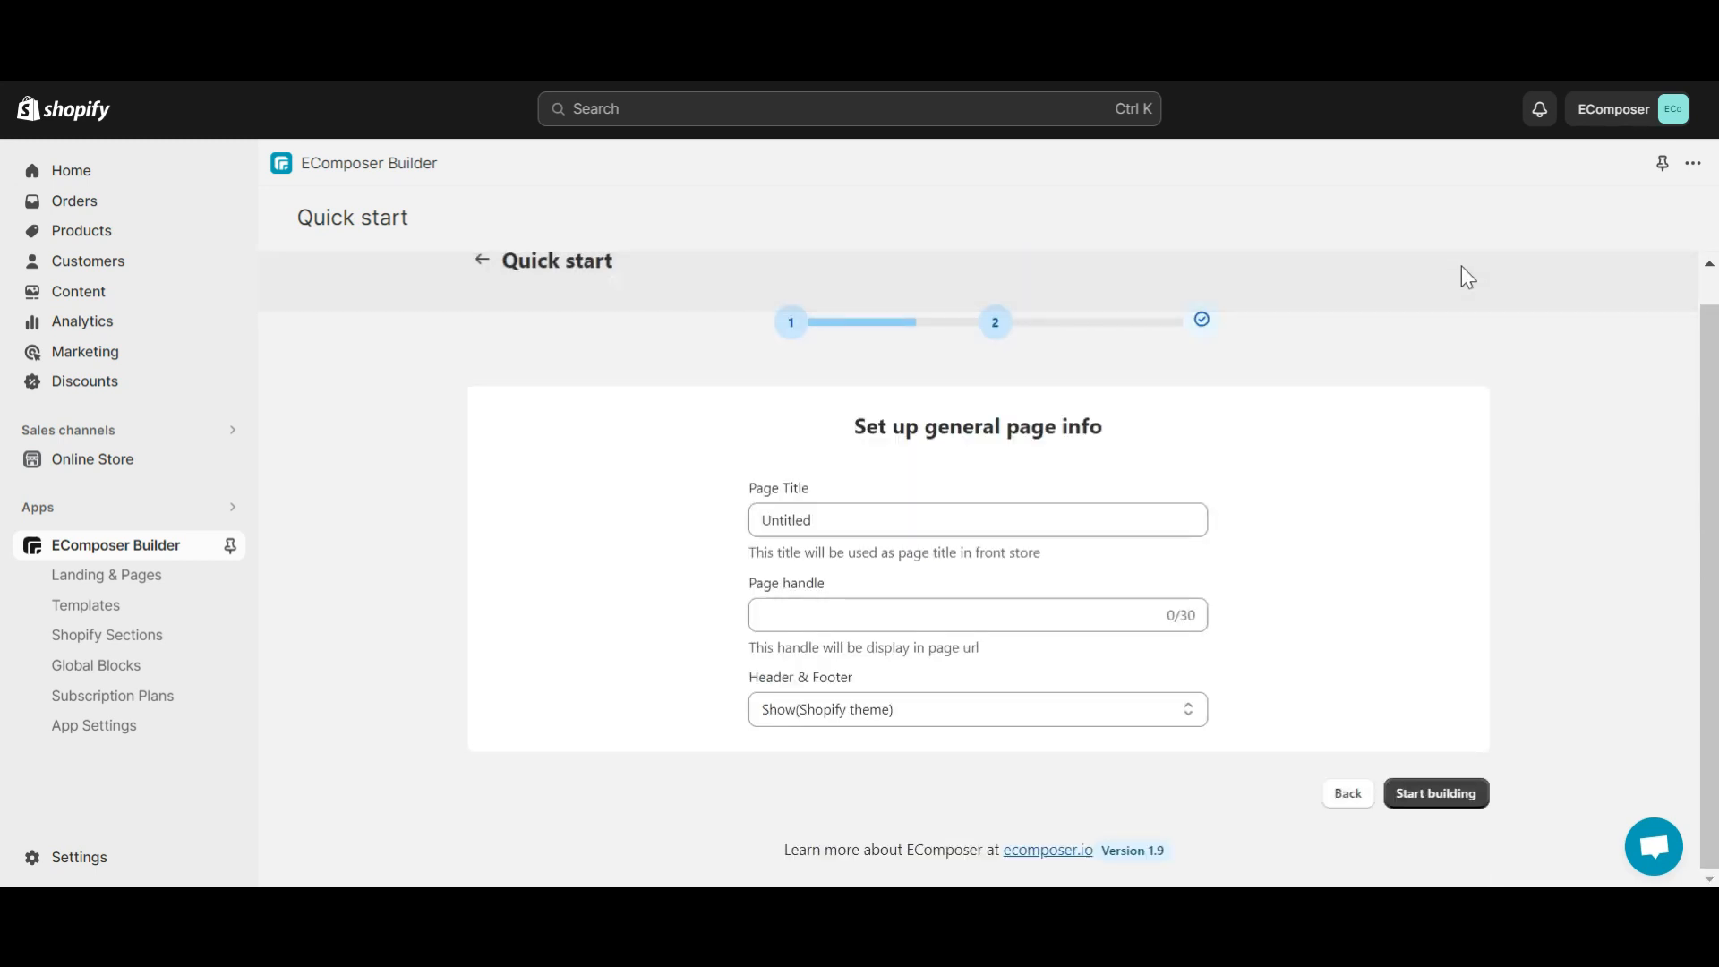
{"action": "left_click_drag", "start_coordinate": [806, 520], "coordinate": [673, 520]}
{"action": "type", "text": "My About us"}
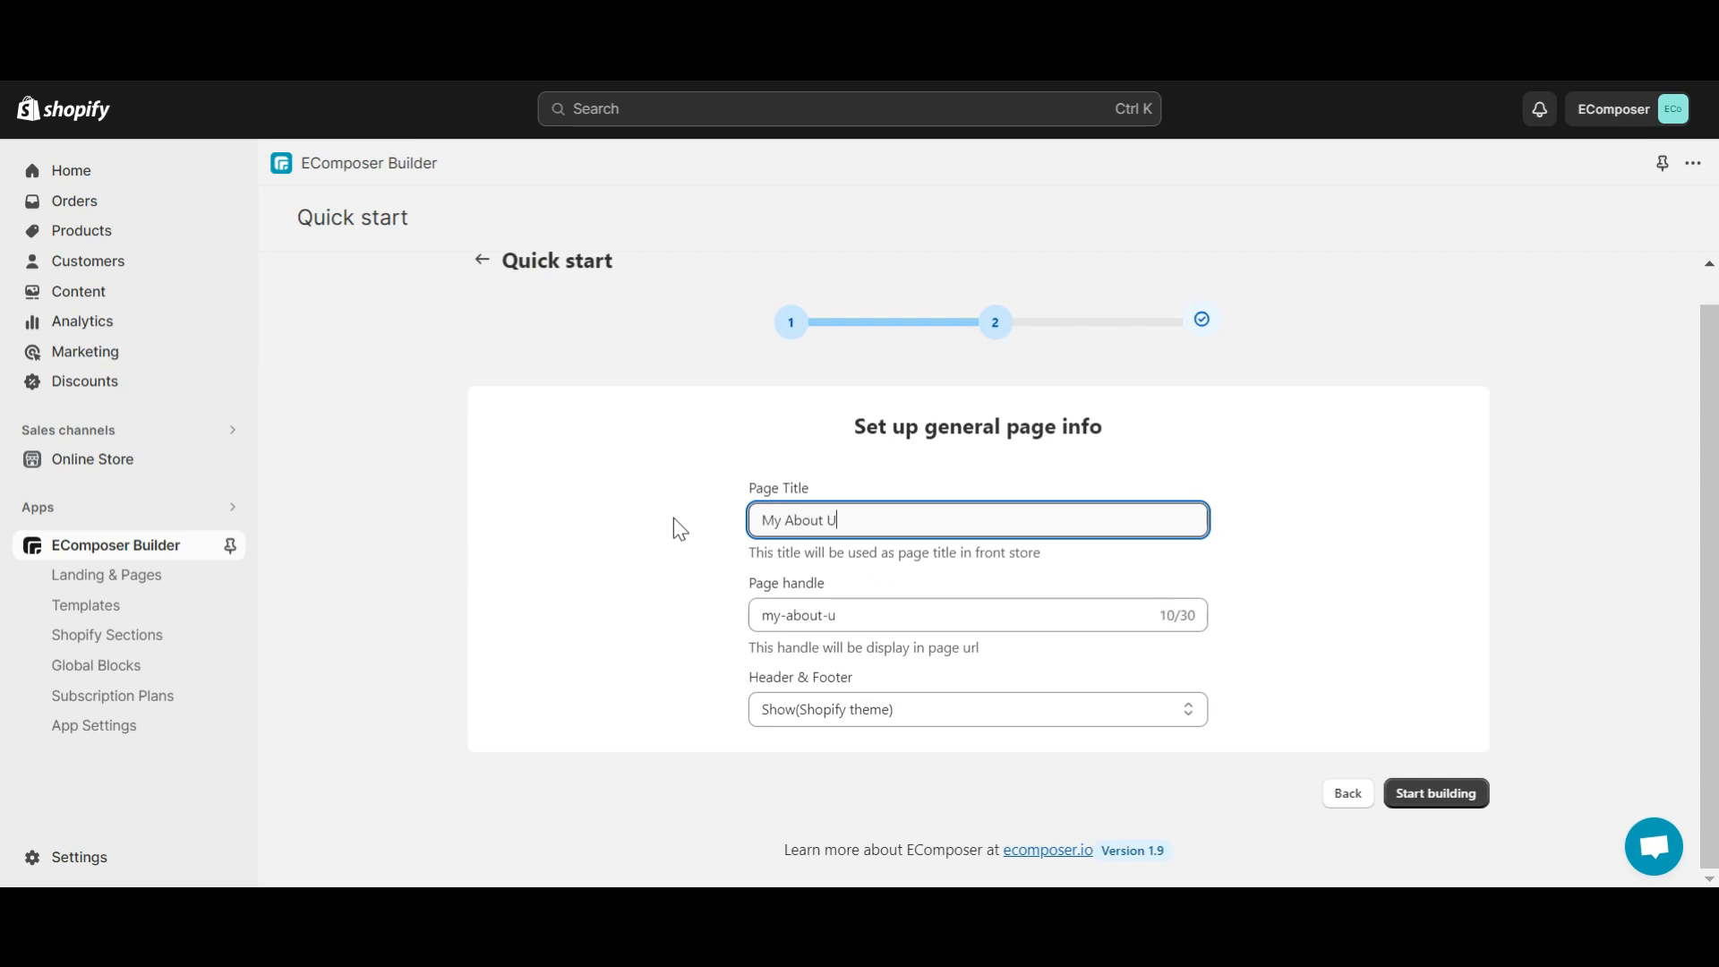
{"action": "left_click", "coordinate": [1436, 793]}
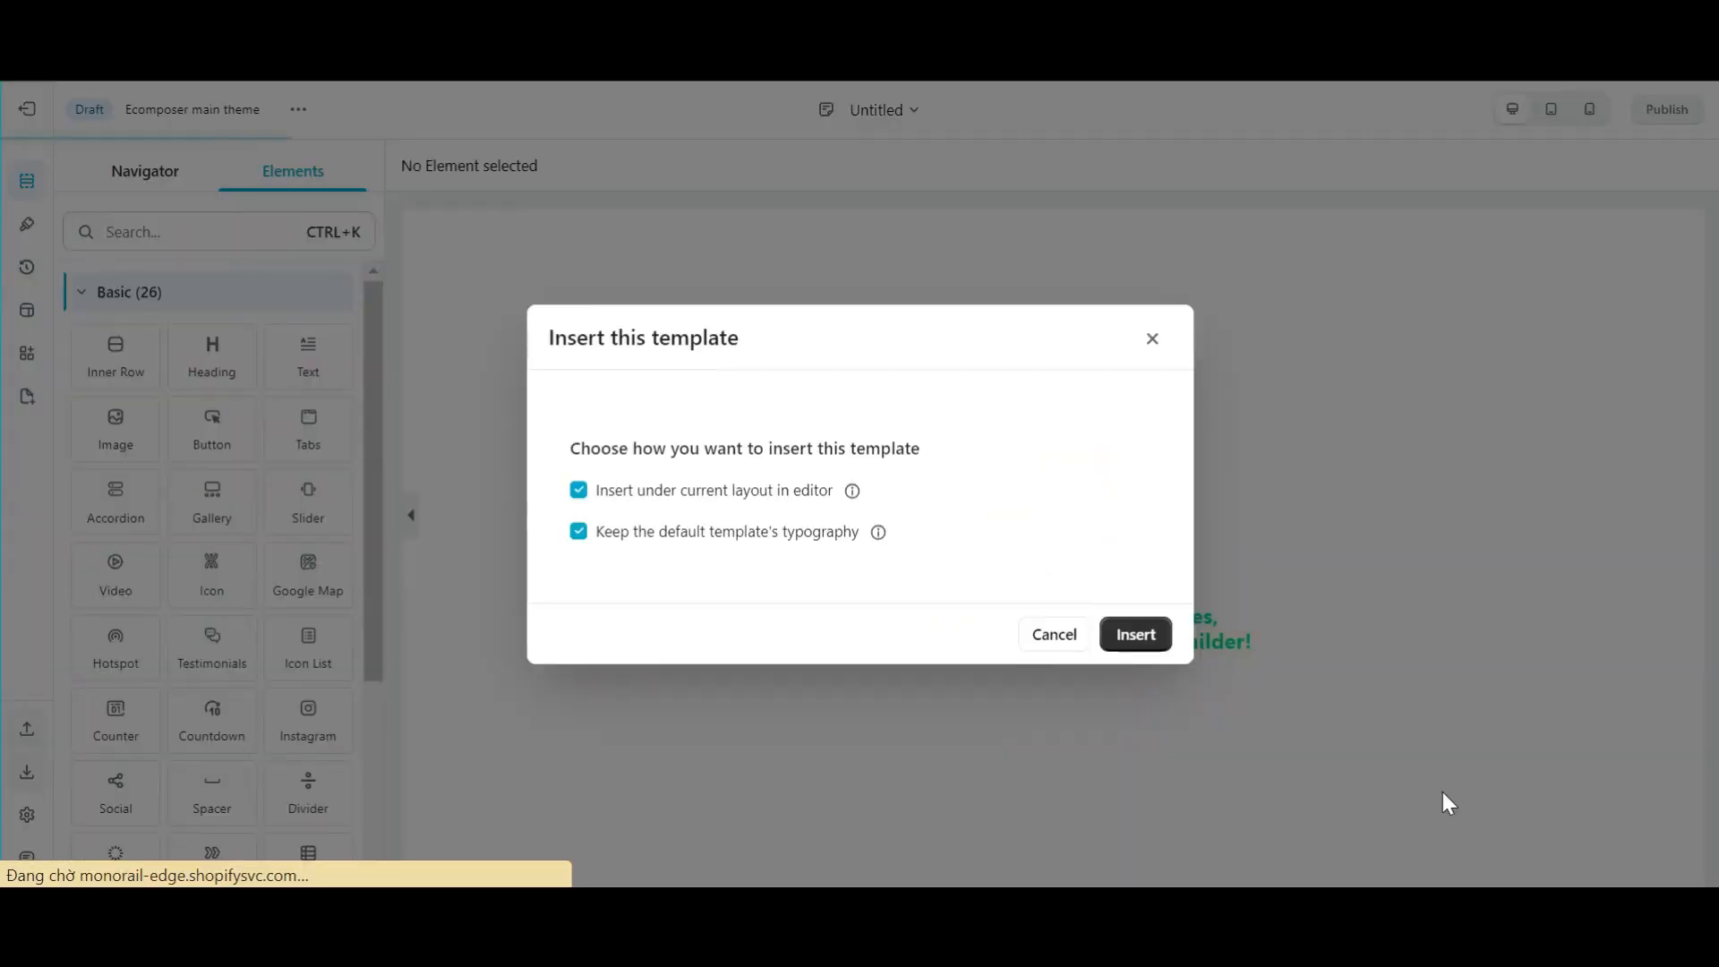
- Insert the About Us Style 8 template into the page
{"action": "left_click", "coordinate": [1118, 633]}
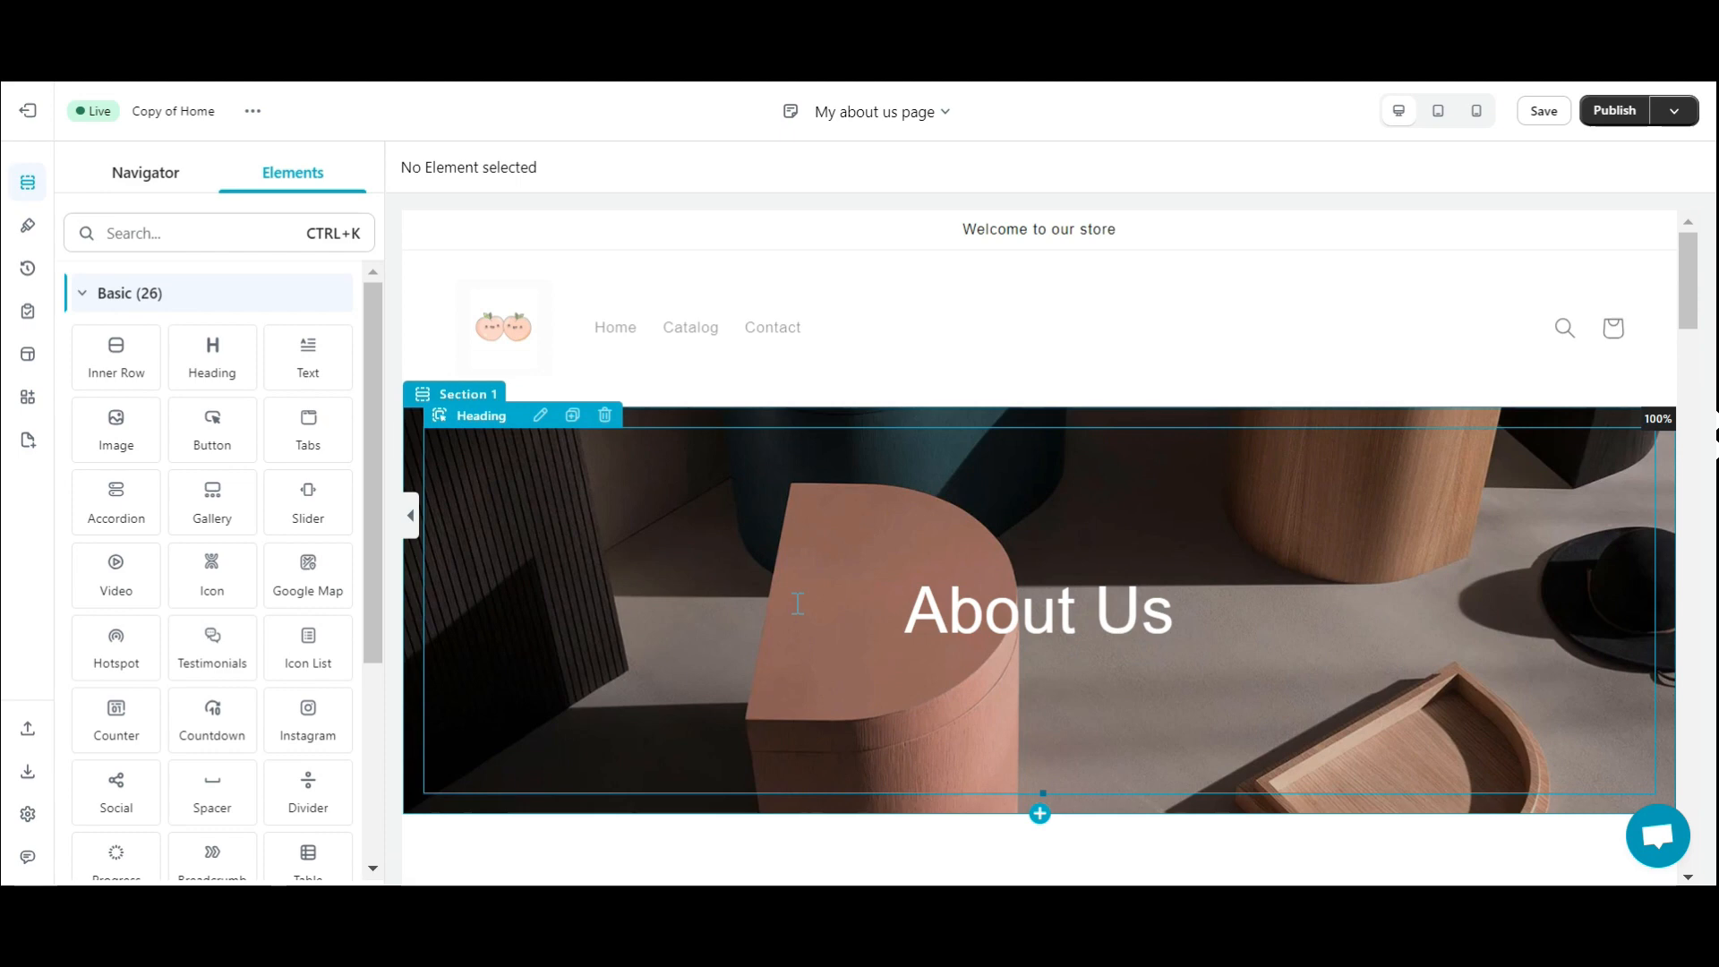
{"action": "scroll", "coordinate": [797, 604], "scroll_direction": "down", "scroll_amount": 1}
{"action": "scroll", "coordinate": [798, 603], "scroll_direction": "down", "scroll_amount": 10}
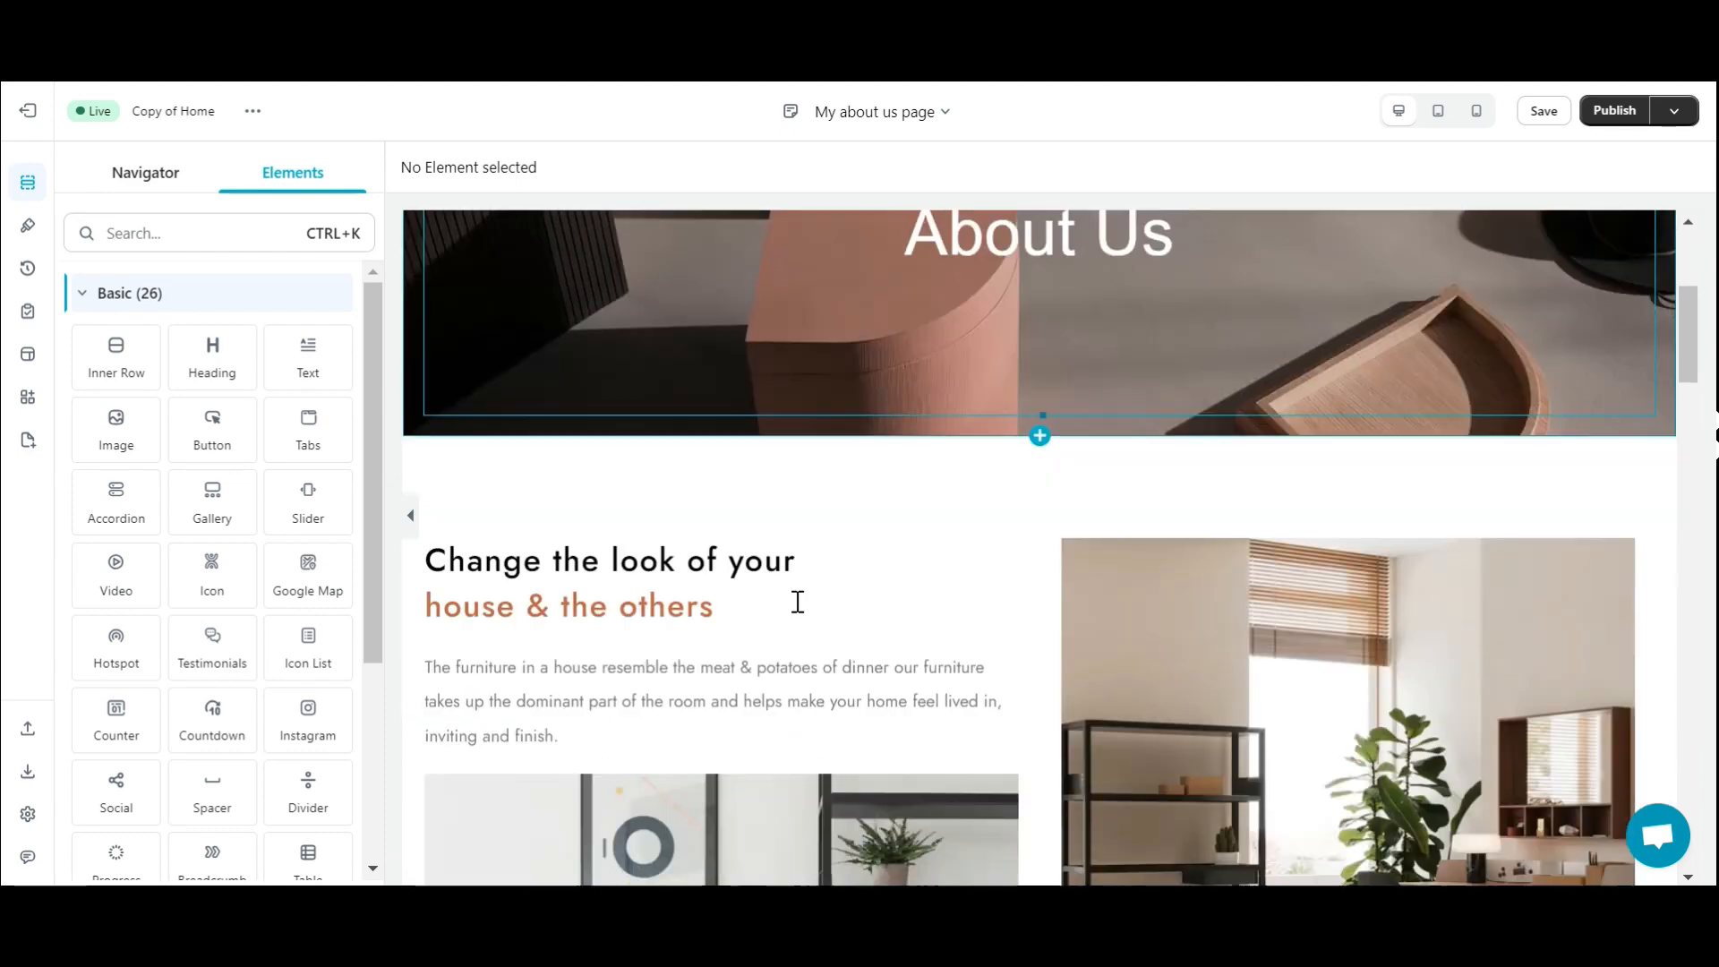
{"action": "scroll", "coordinate": [798, 603], "scroll_direction": "down", "scroll_amount": 15}
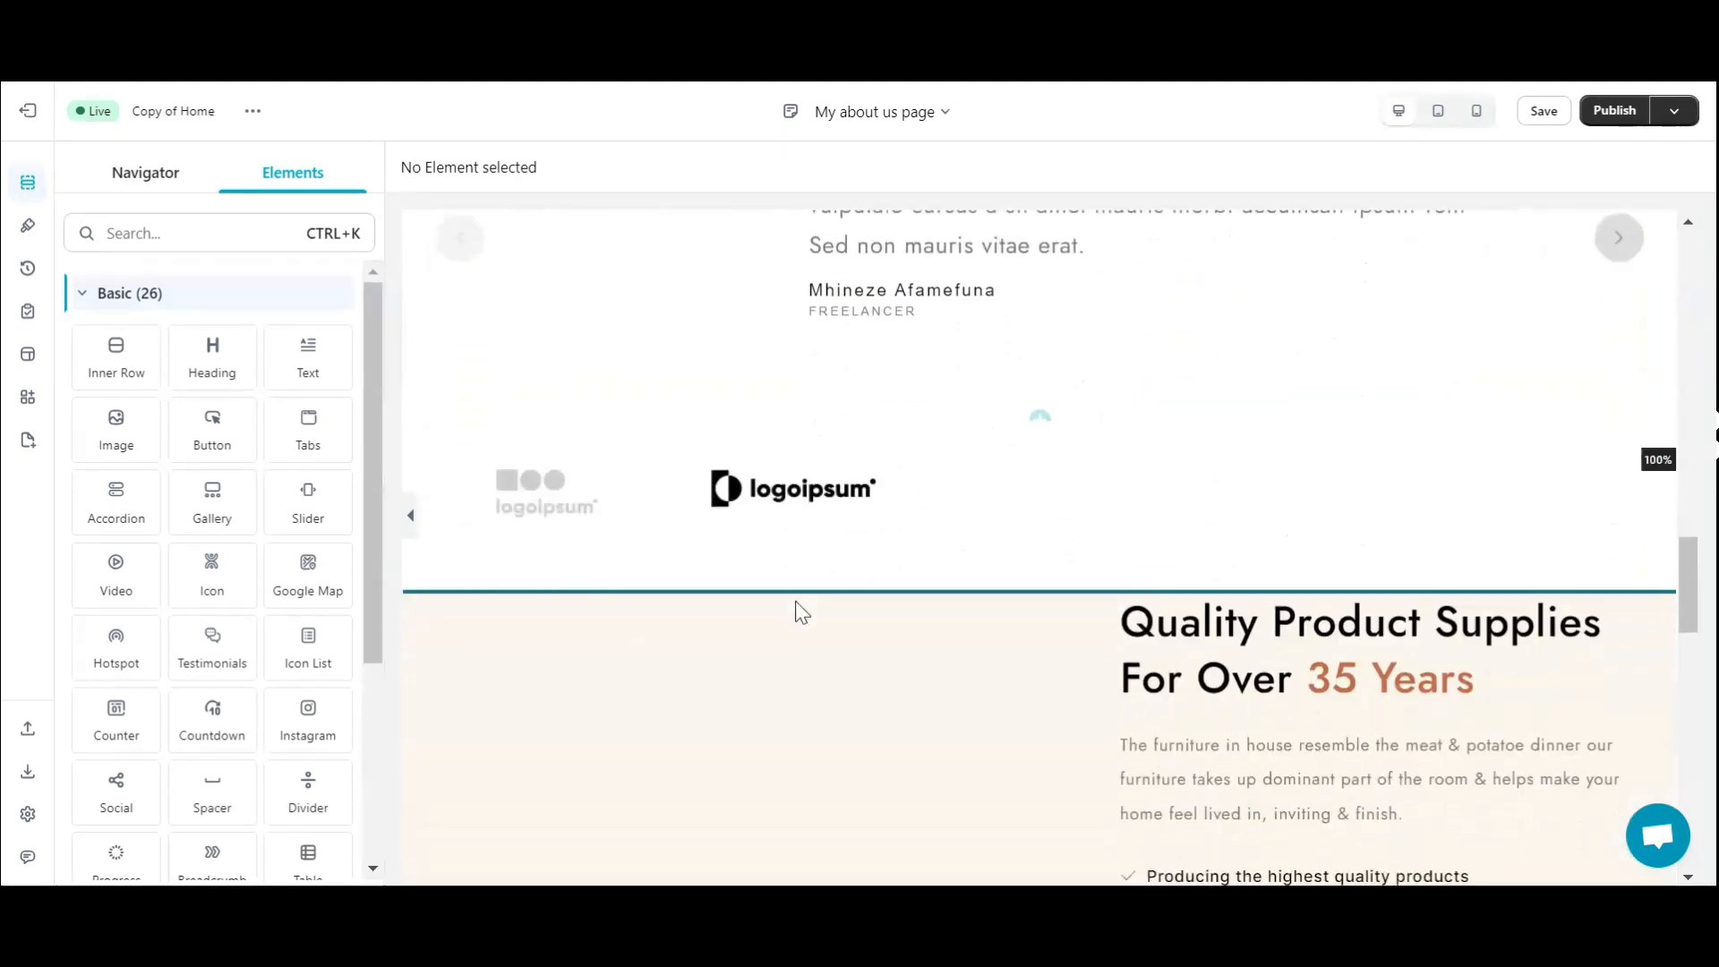
{"action": "scroll", "coordinate": [799, 612], "scroll_direction": "down", "scroll_amount": 12}
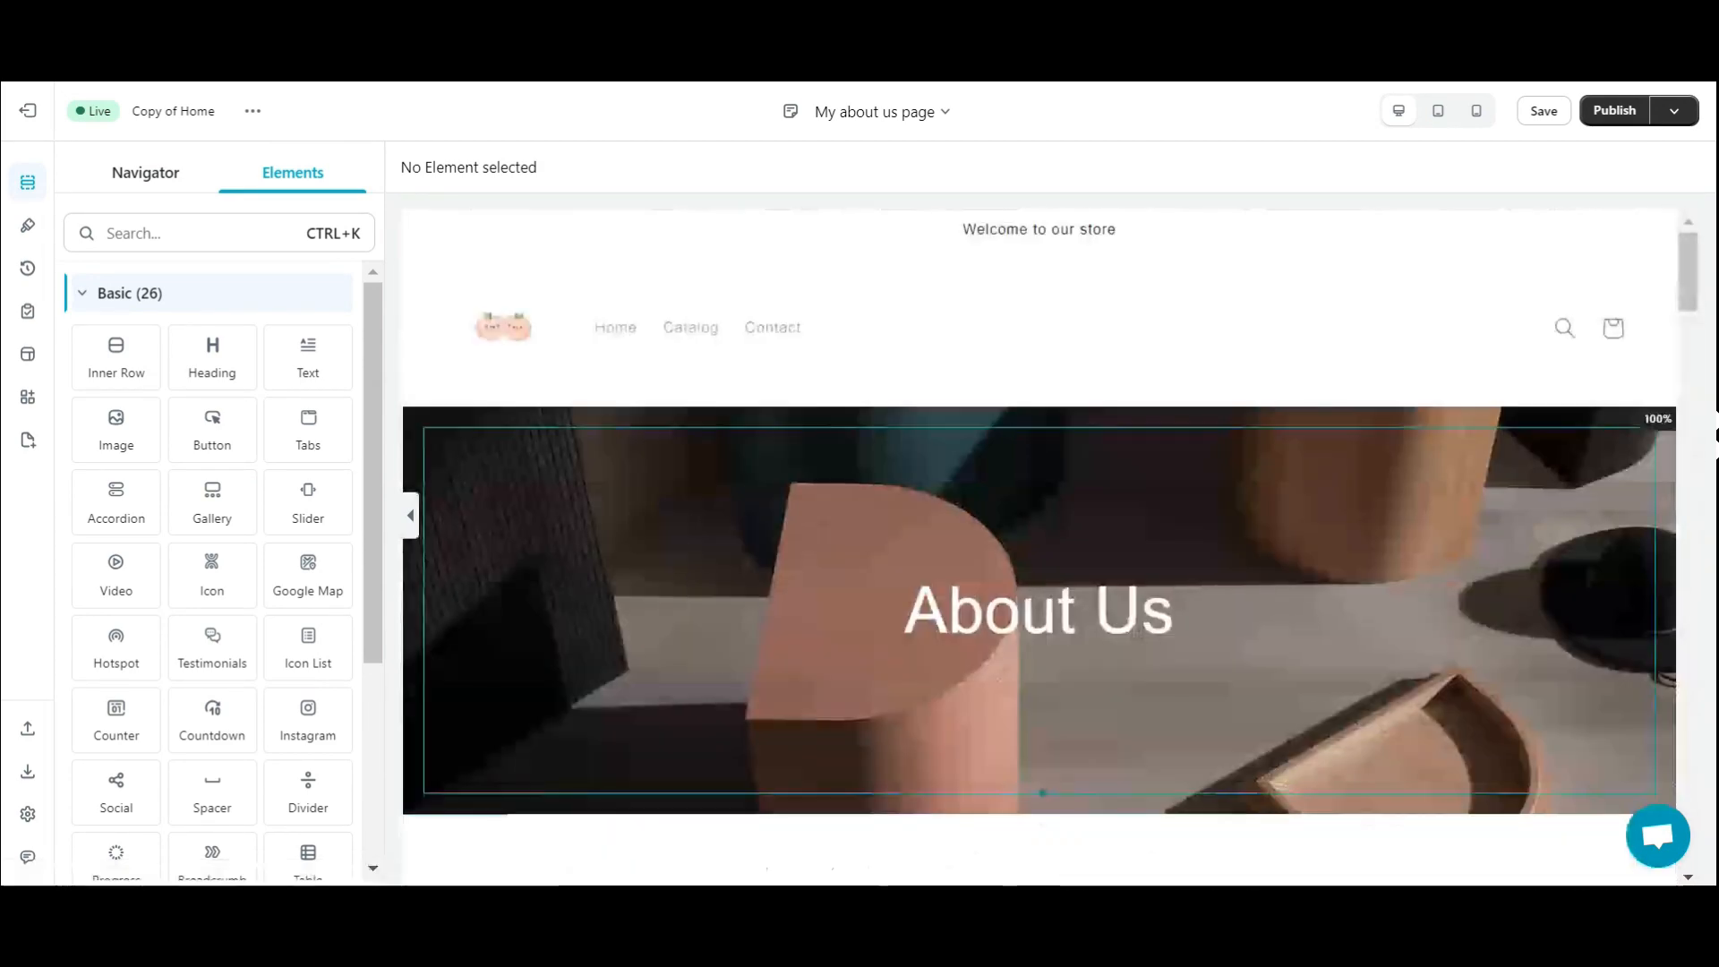
- Set the hero background to the Women's Fashion photo of a woman walking past a white wall
{"action": "left_click", "coordinate": [457, 403]}
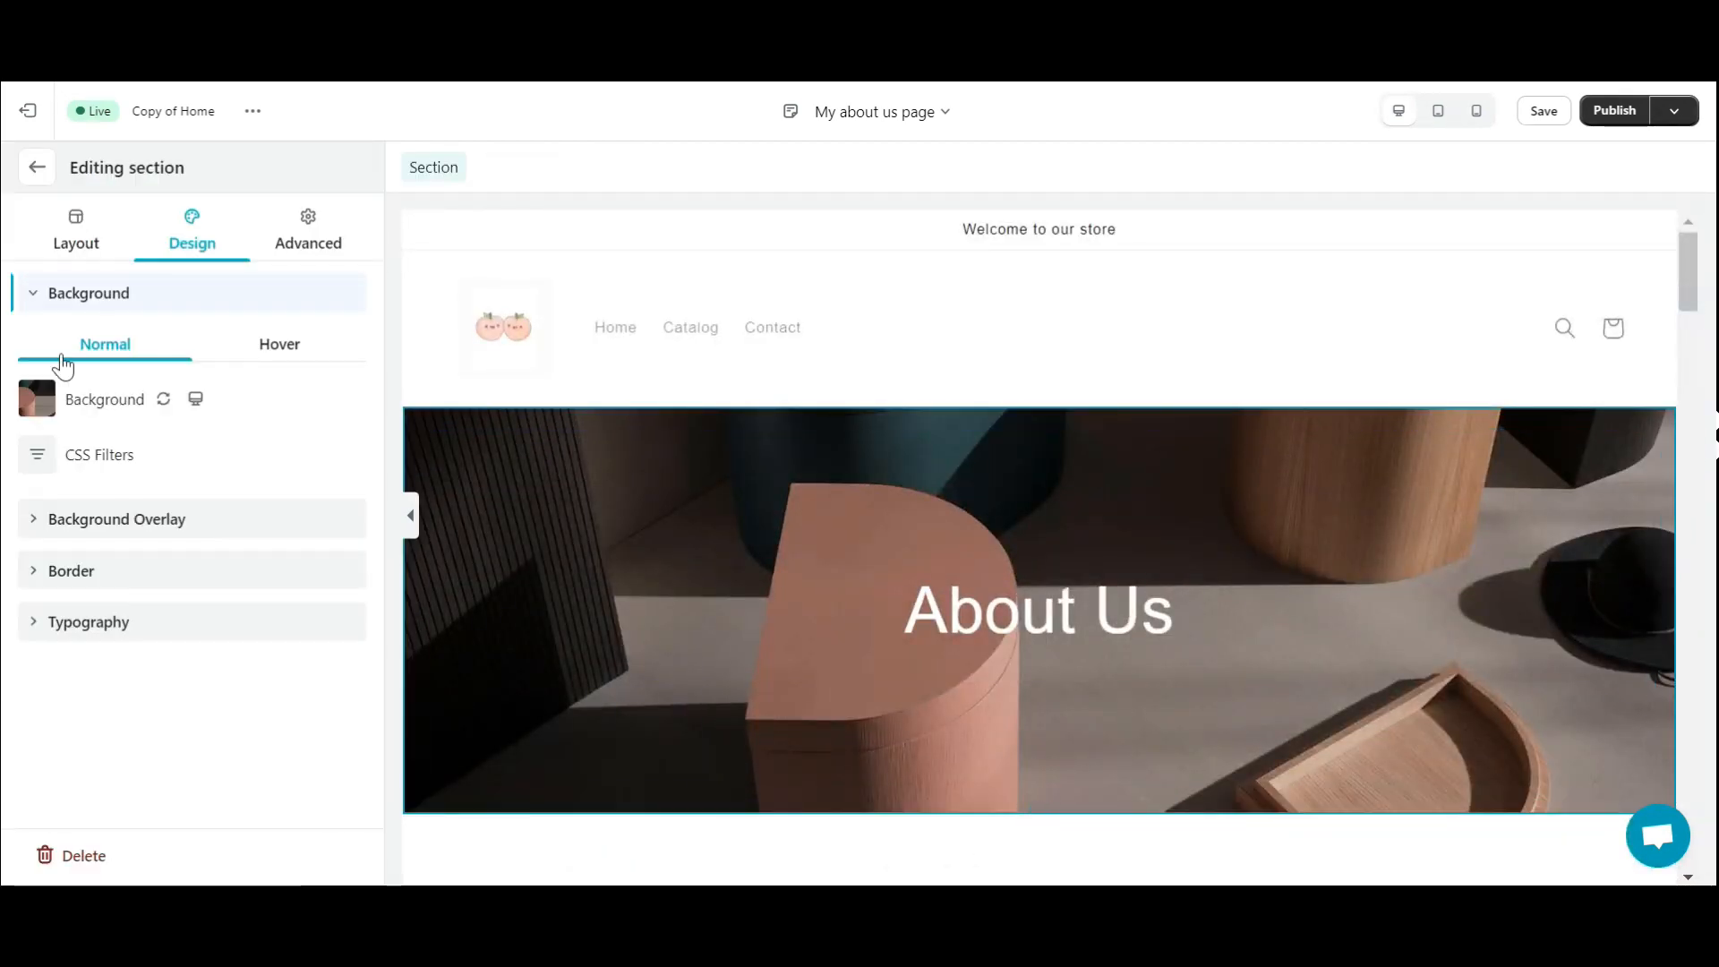
{"action": "left_click", "coordinate": [39, 400]}
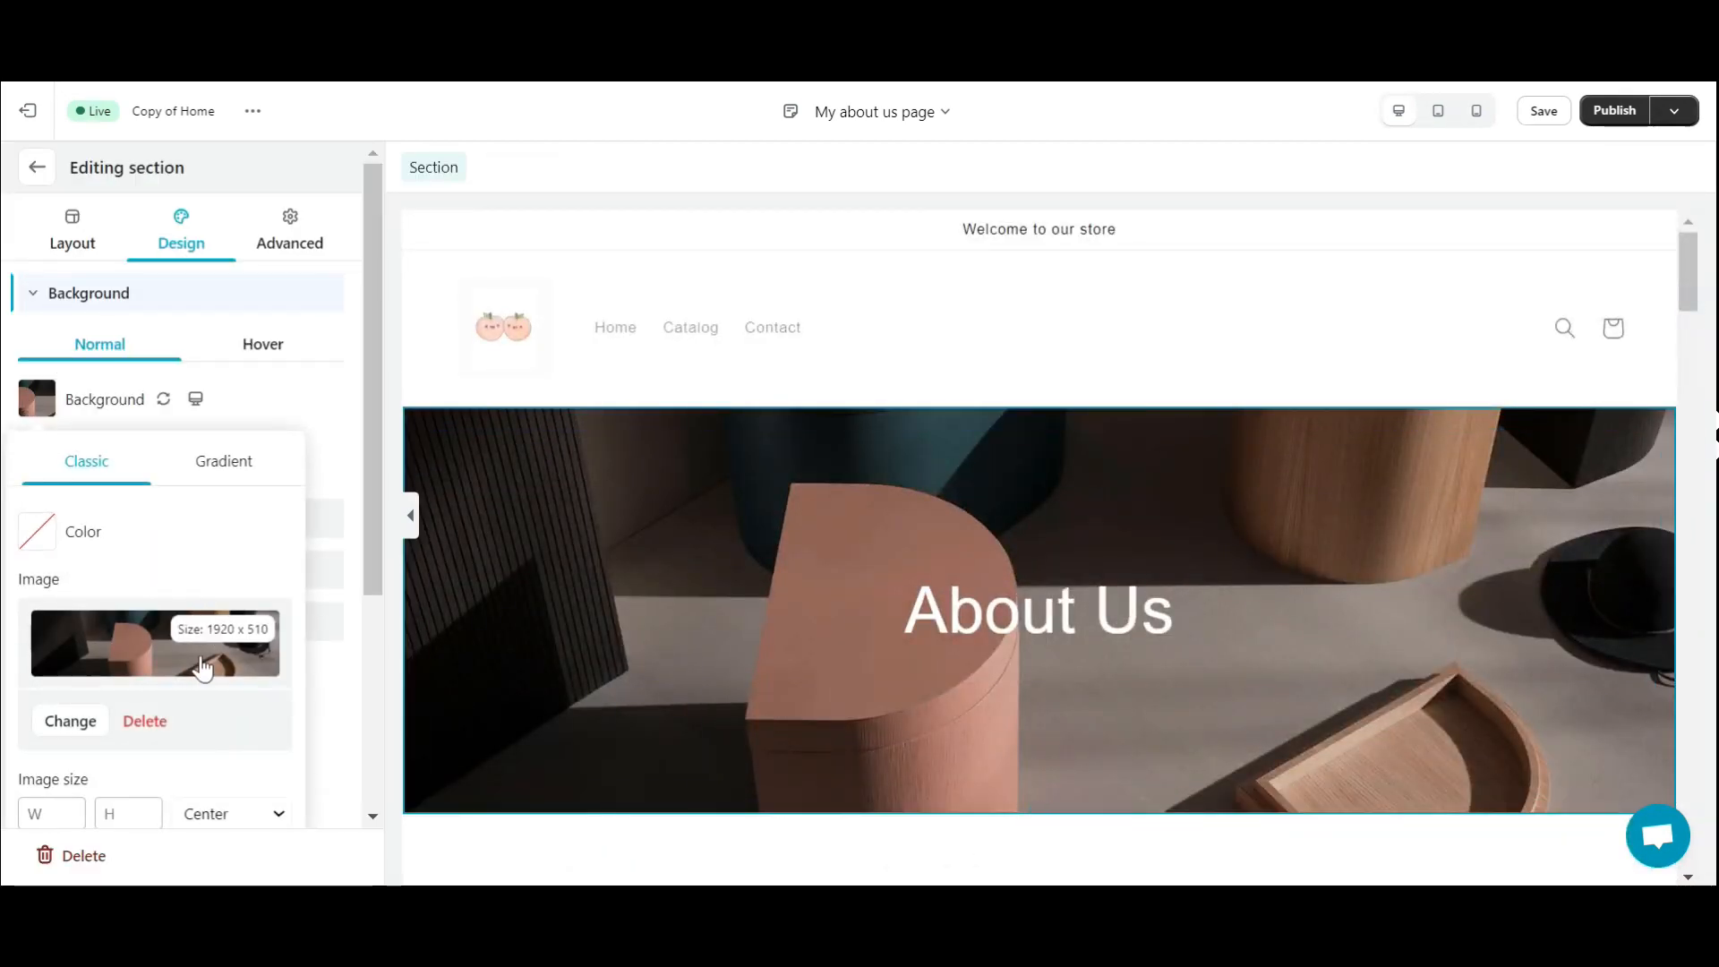
{"action": "left_click", "coordinate": [70, 720]}
{"action": "left_click", "coordinate": [496, 322]}
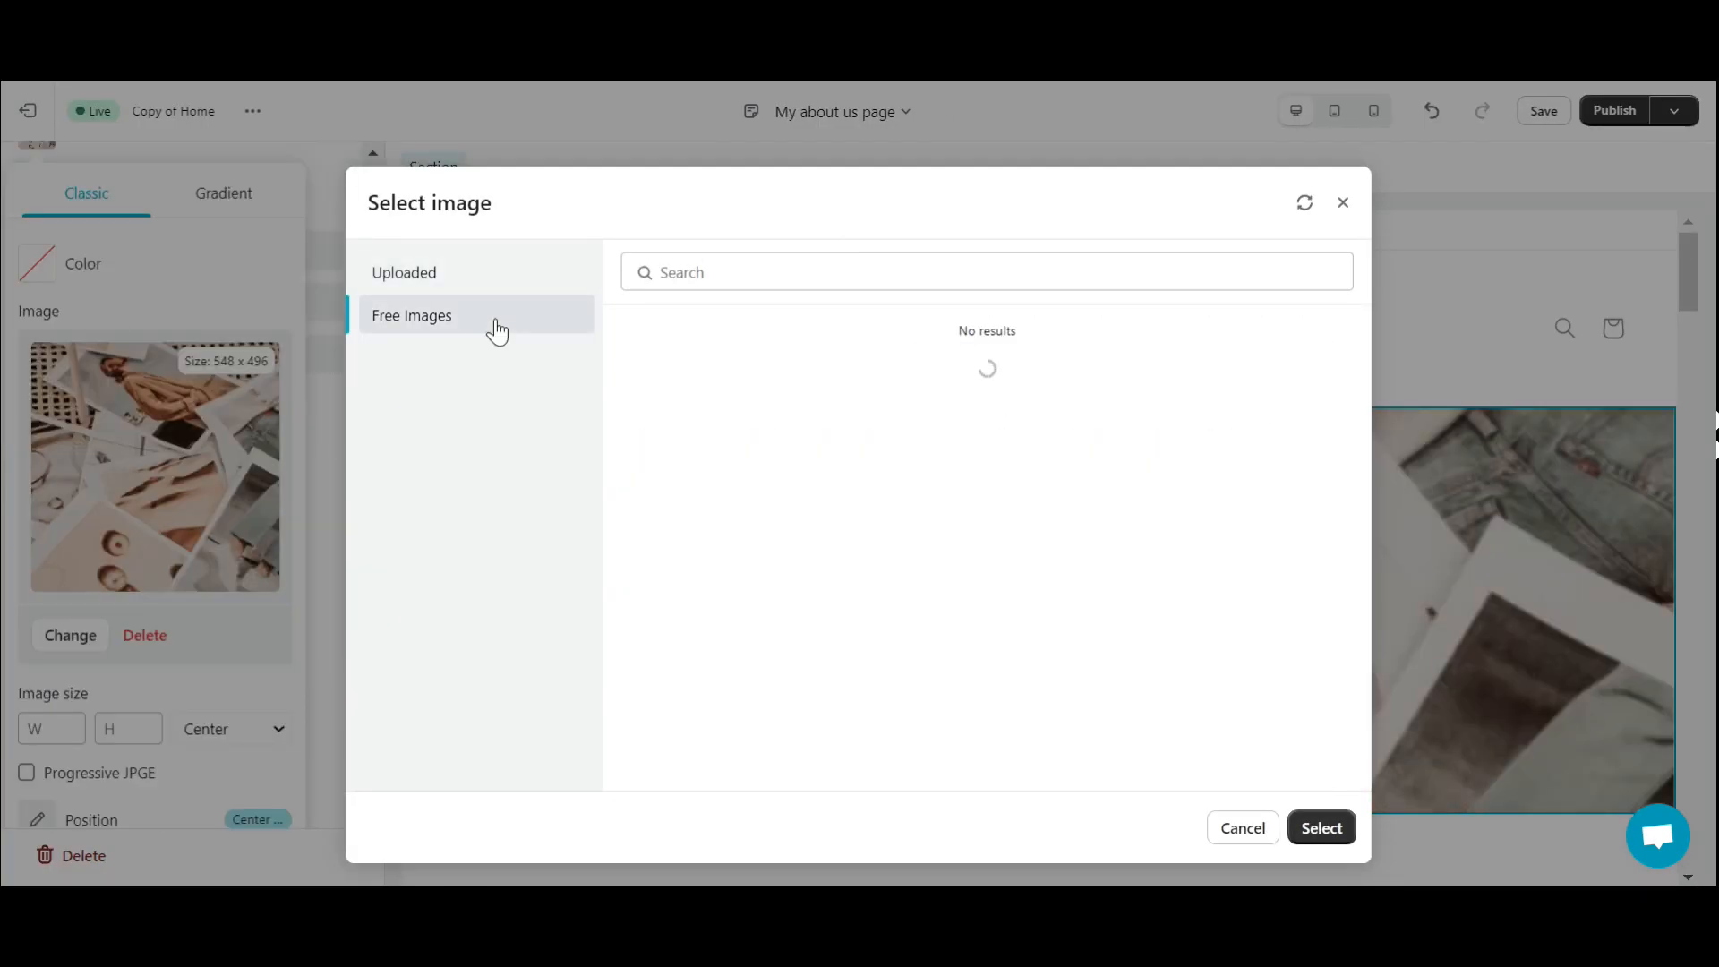
{"action": "left_click", "coordinate": [855, 522]}
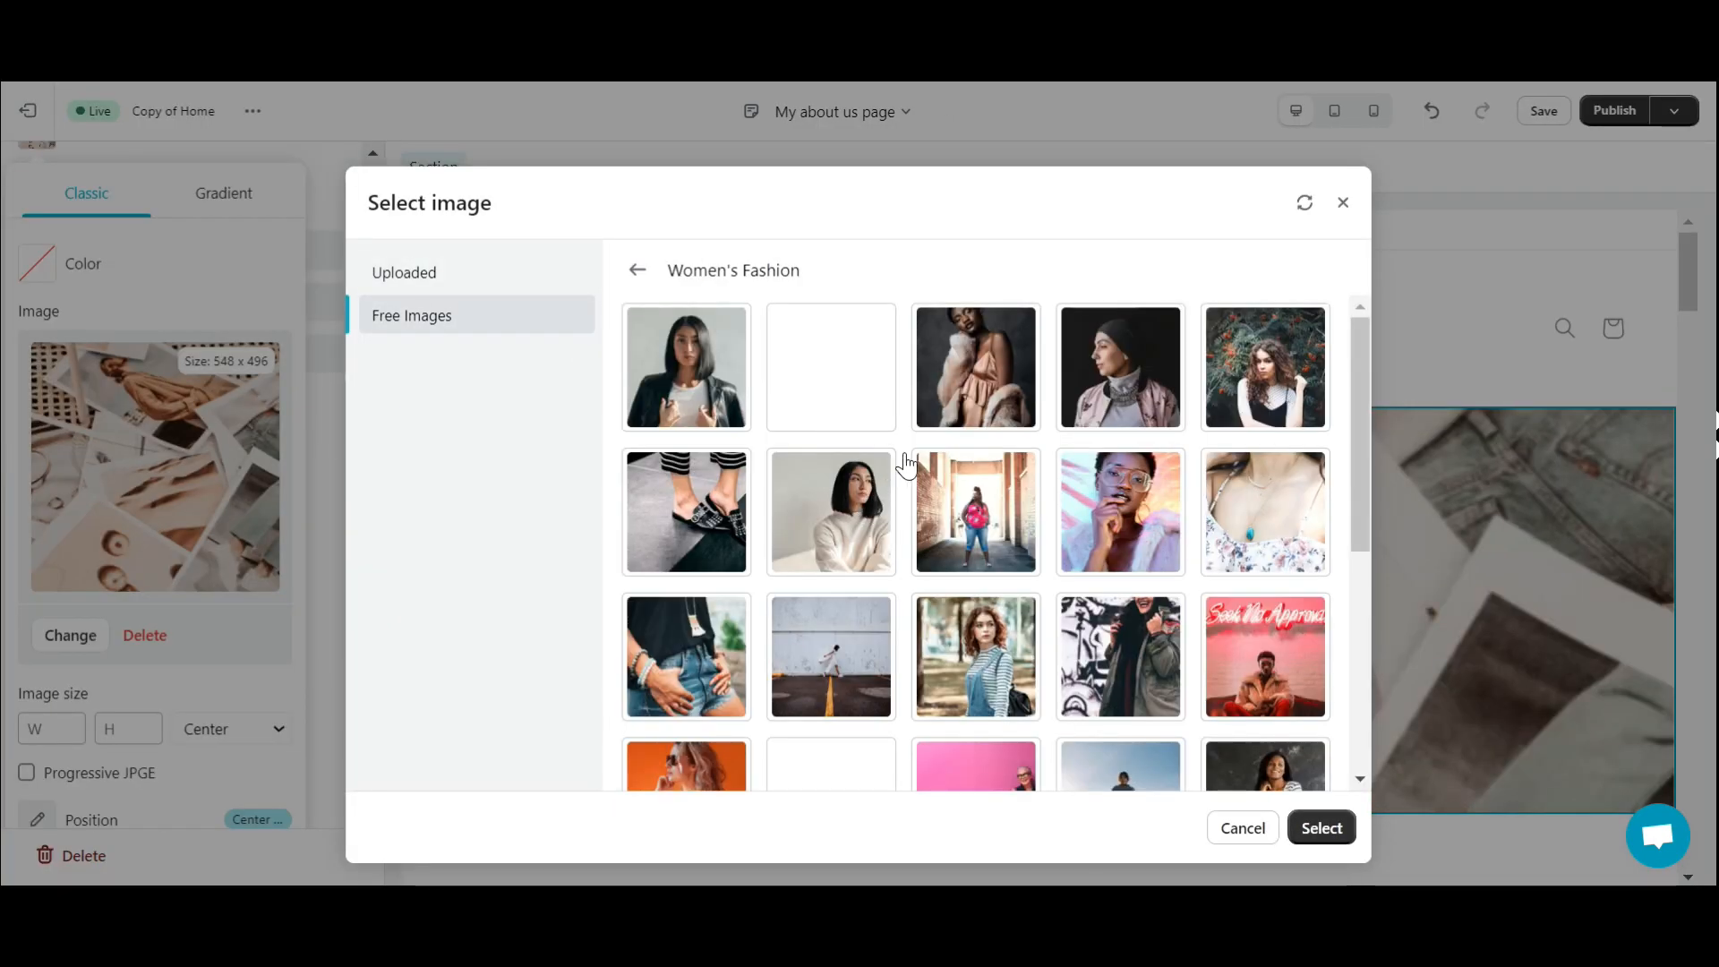
{"action": "scroll", "coordinate": [1092, 507], "scroll_direction": "down", "scroll_amount": 3}
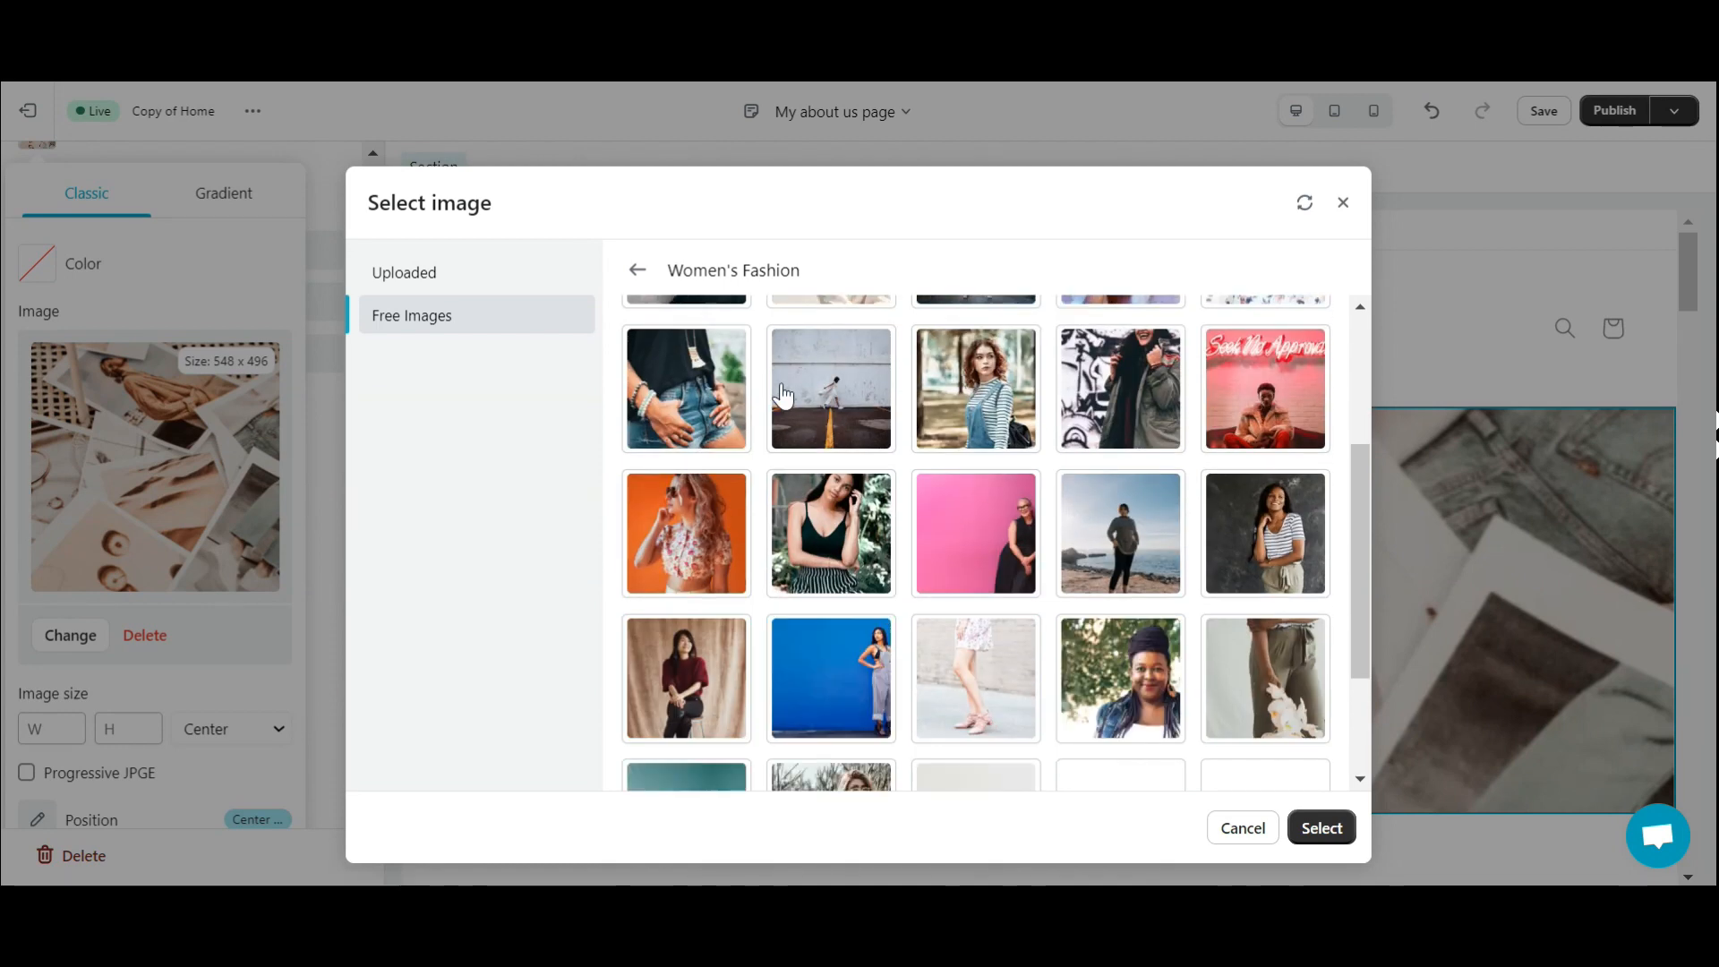
{"action": "left_click", "coordinate": [781, 394]}
{"action": "left_click", "coordinate": [1322, 827]}
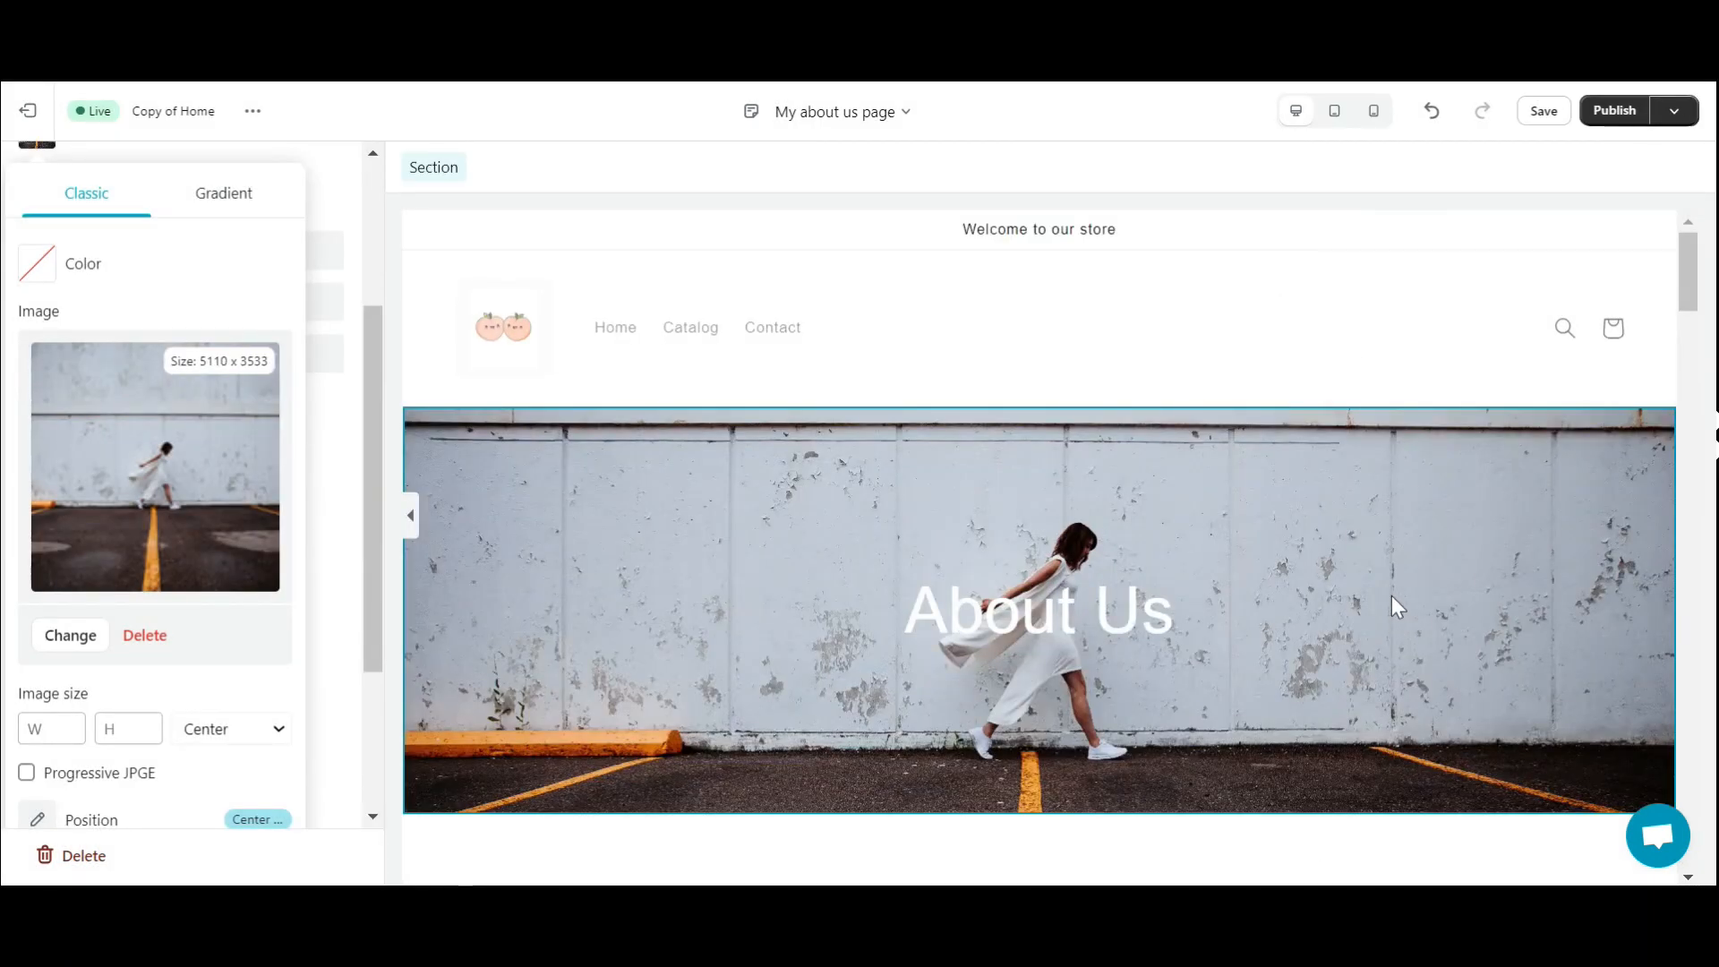
{"action": "left_click", "coordinate": [817, 383]}
{"action": "scroll", "coordinate": [1060, 548], "scroll_direction": "down", "scroll_amount": 2}
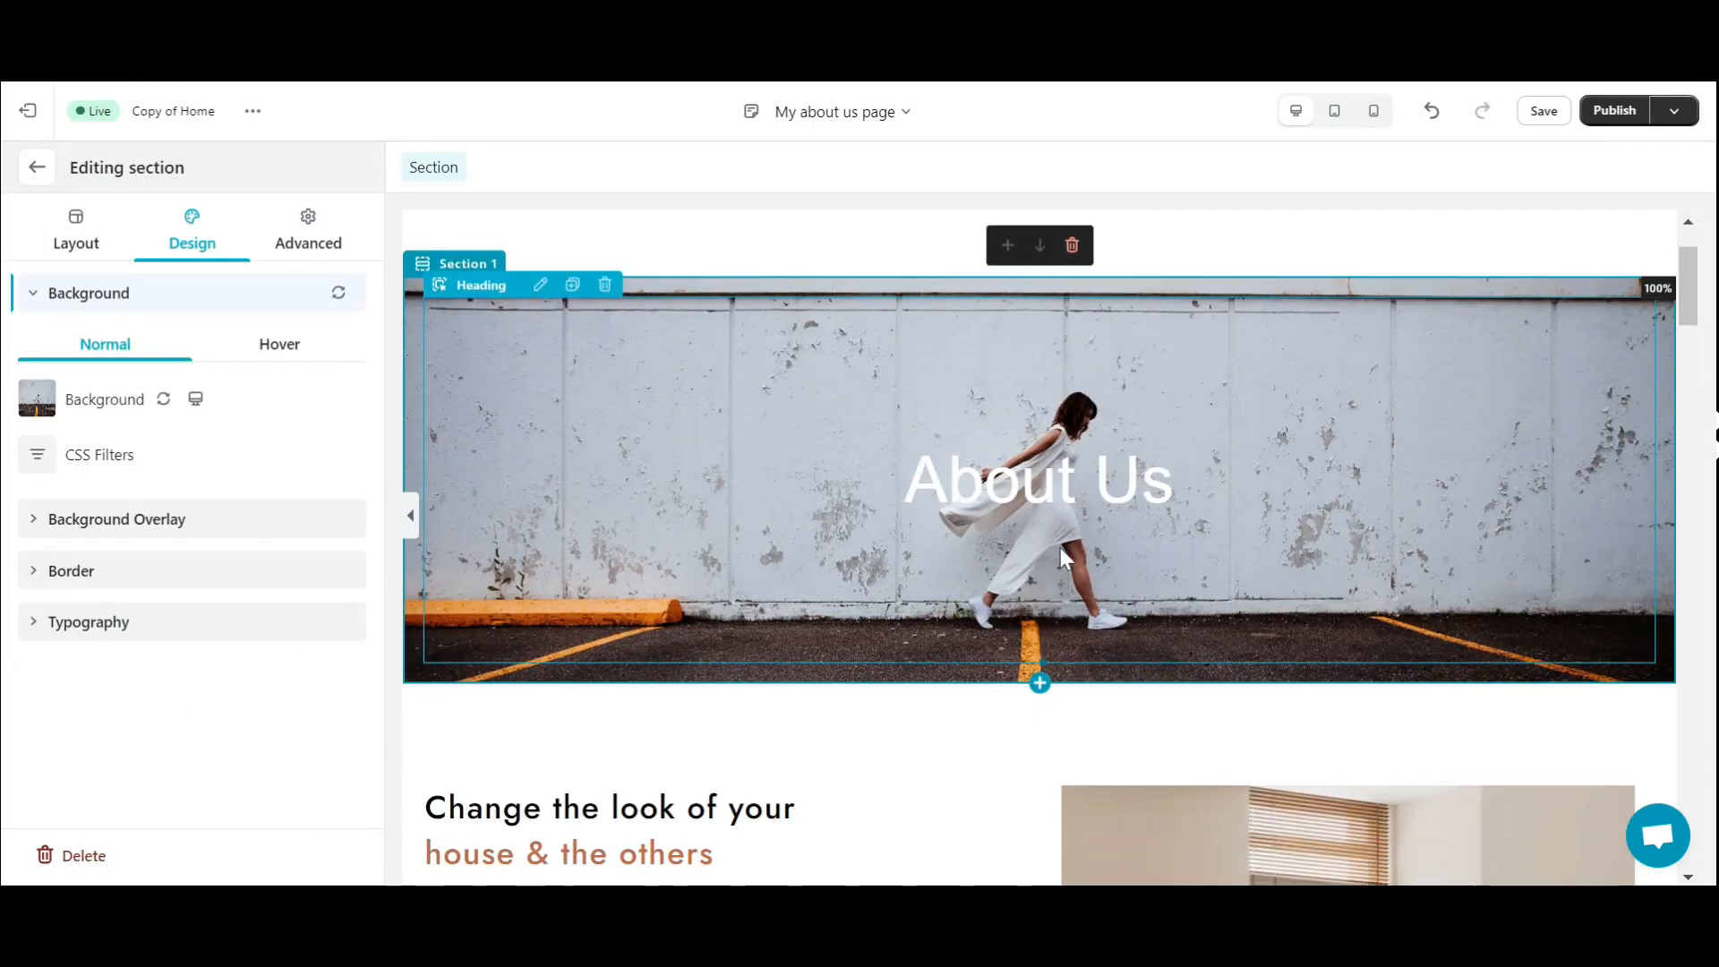
- Publish My about us with page visibility set to Visible
{"action": "left_click", "coordinate": [1644, 112]}
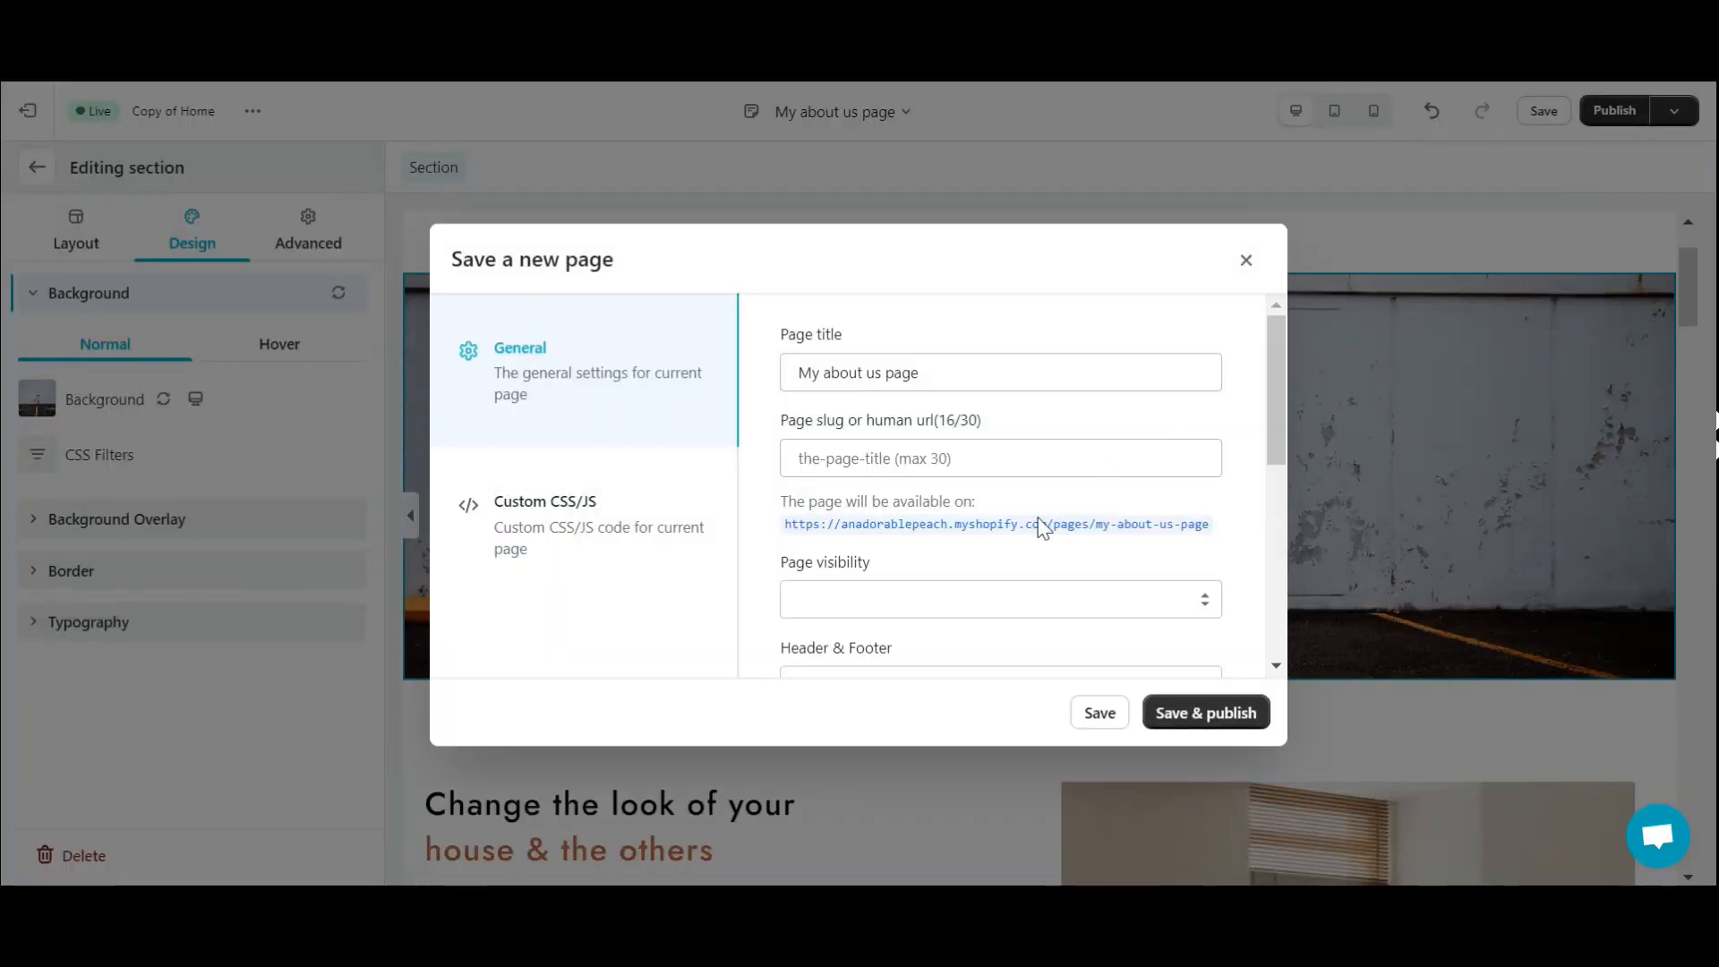
{"action": "scroll", "coordinate": [1006, 553], "scroll_direction": "down", "scroll_amount": 1}
{"action": "scroll", "coordinate": [1017, 507], "scroll_direction": "up", "scroll_amount": 1}
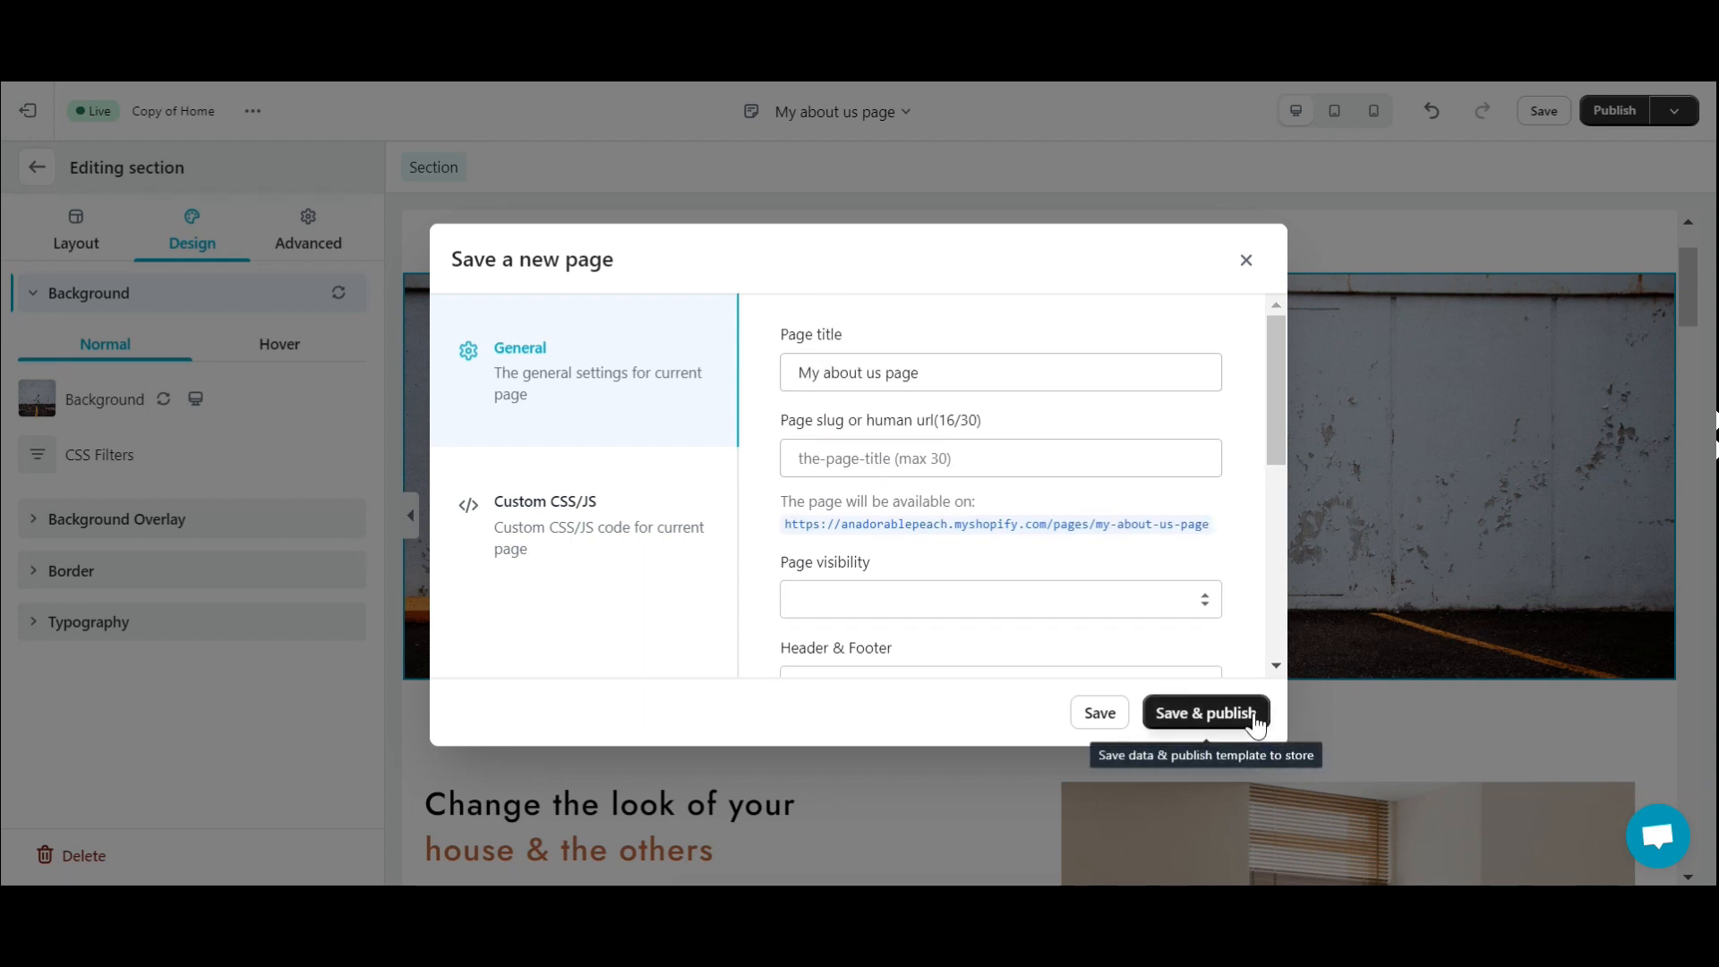
{"action": "left_click", "coordinate": [861, 605]}
{"action": "left_click", "coordinate": [833, 629]}
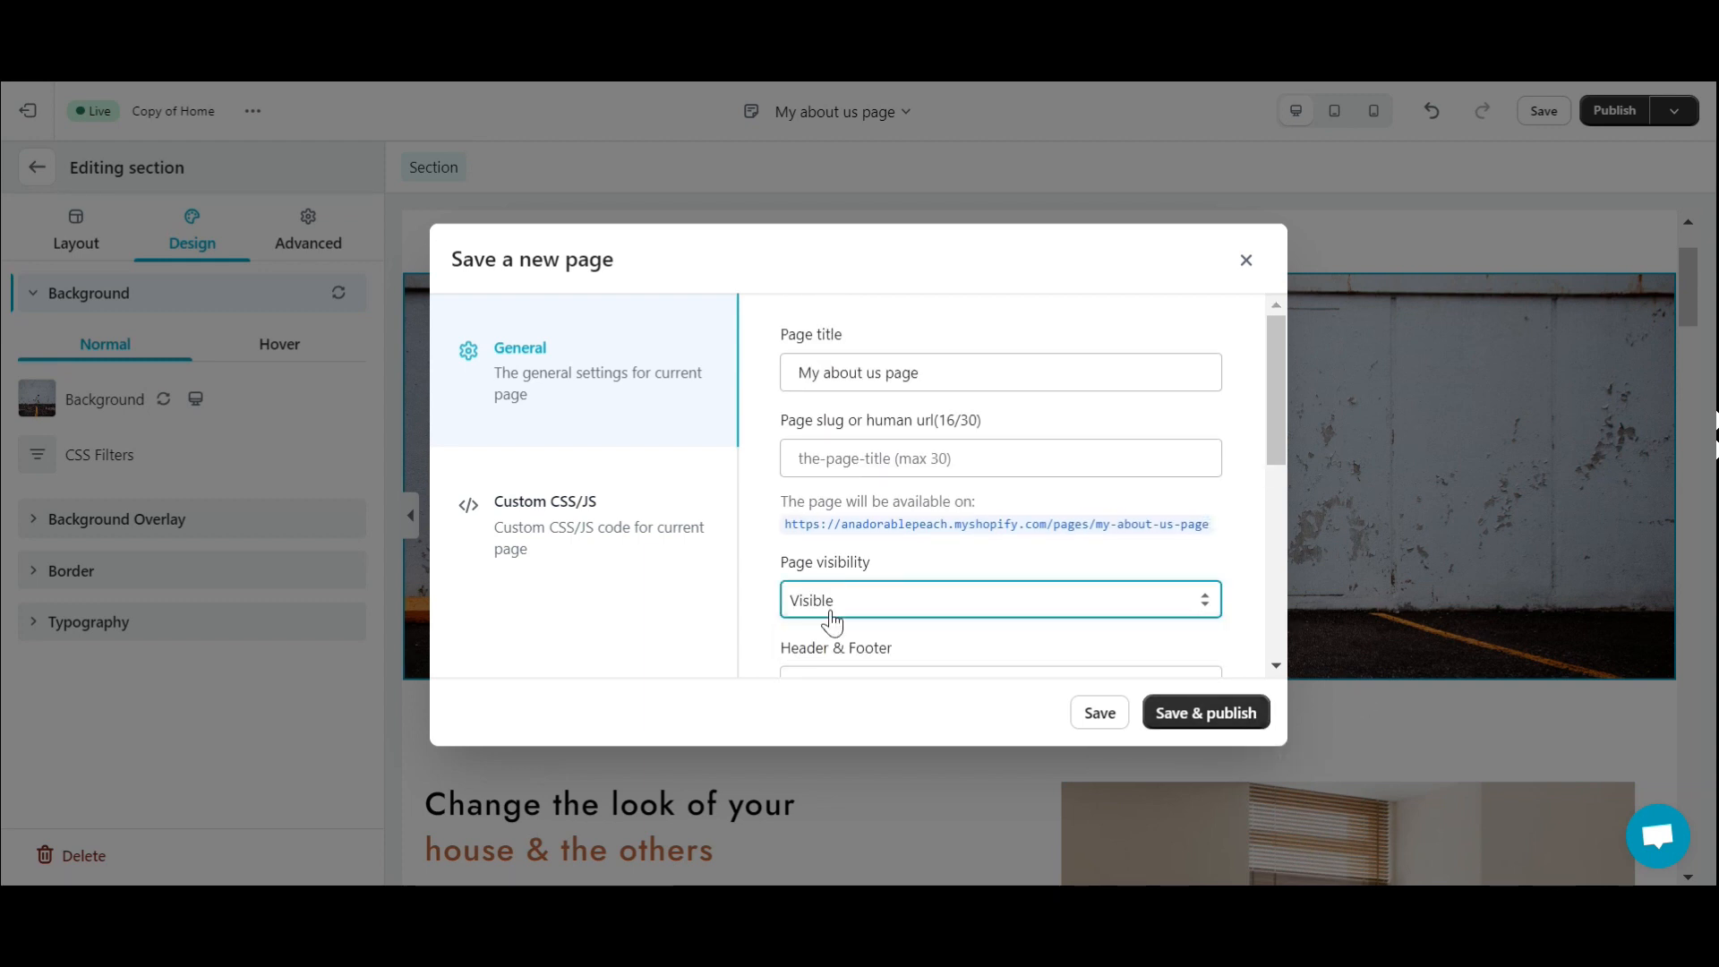
{"action": "left_click", "coordinate": [1222, 716]}
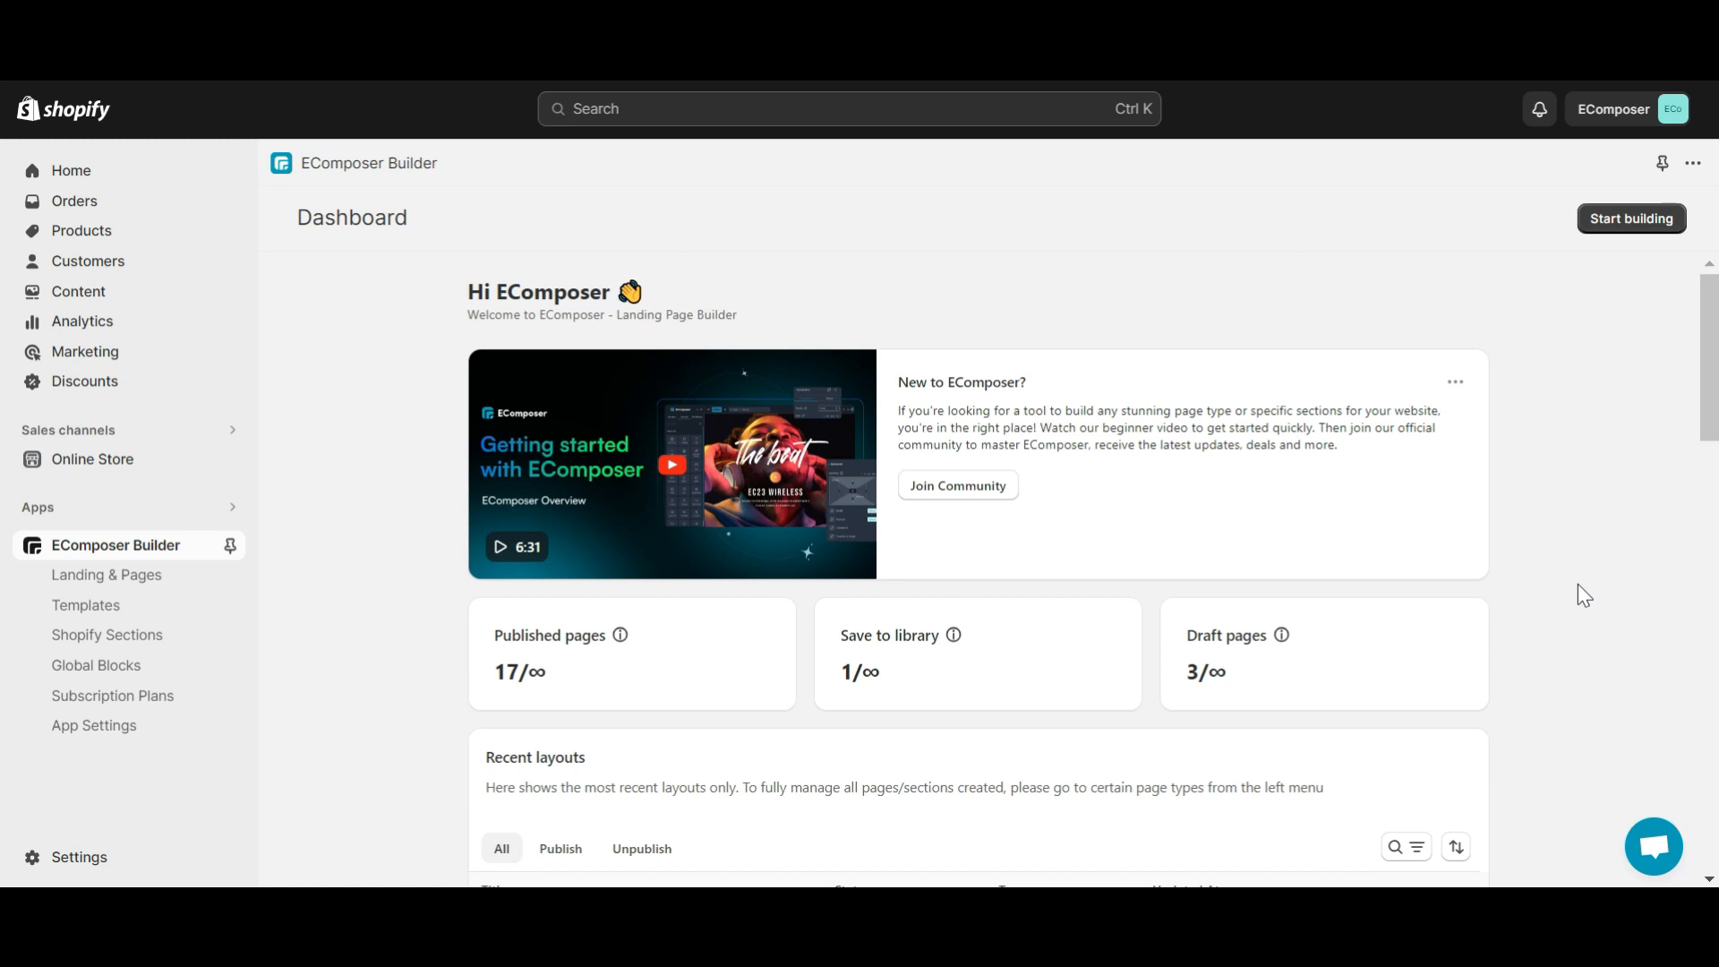
- Create a blank About us page titled 'My About Us' and open it in the editor
{"action": "left_click", "coordinate": [1633, 219]}
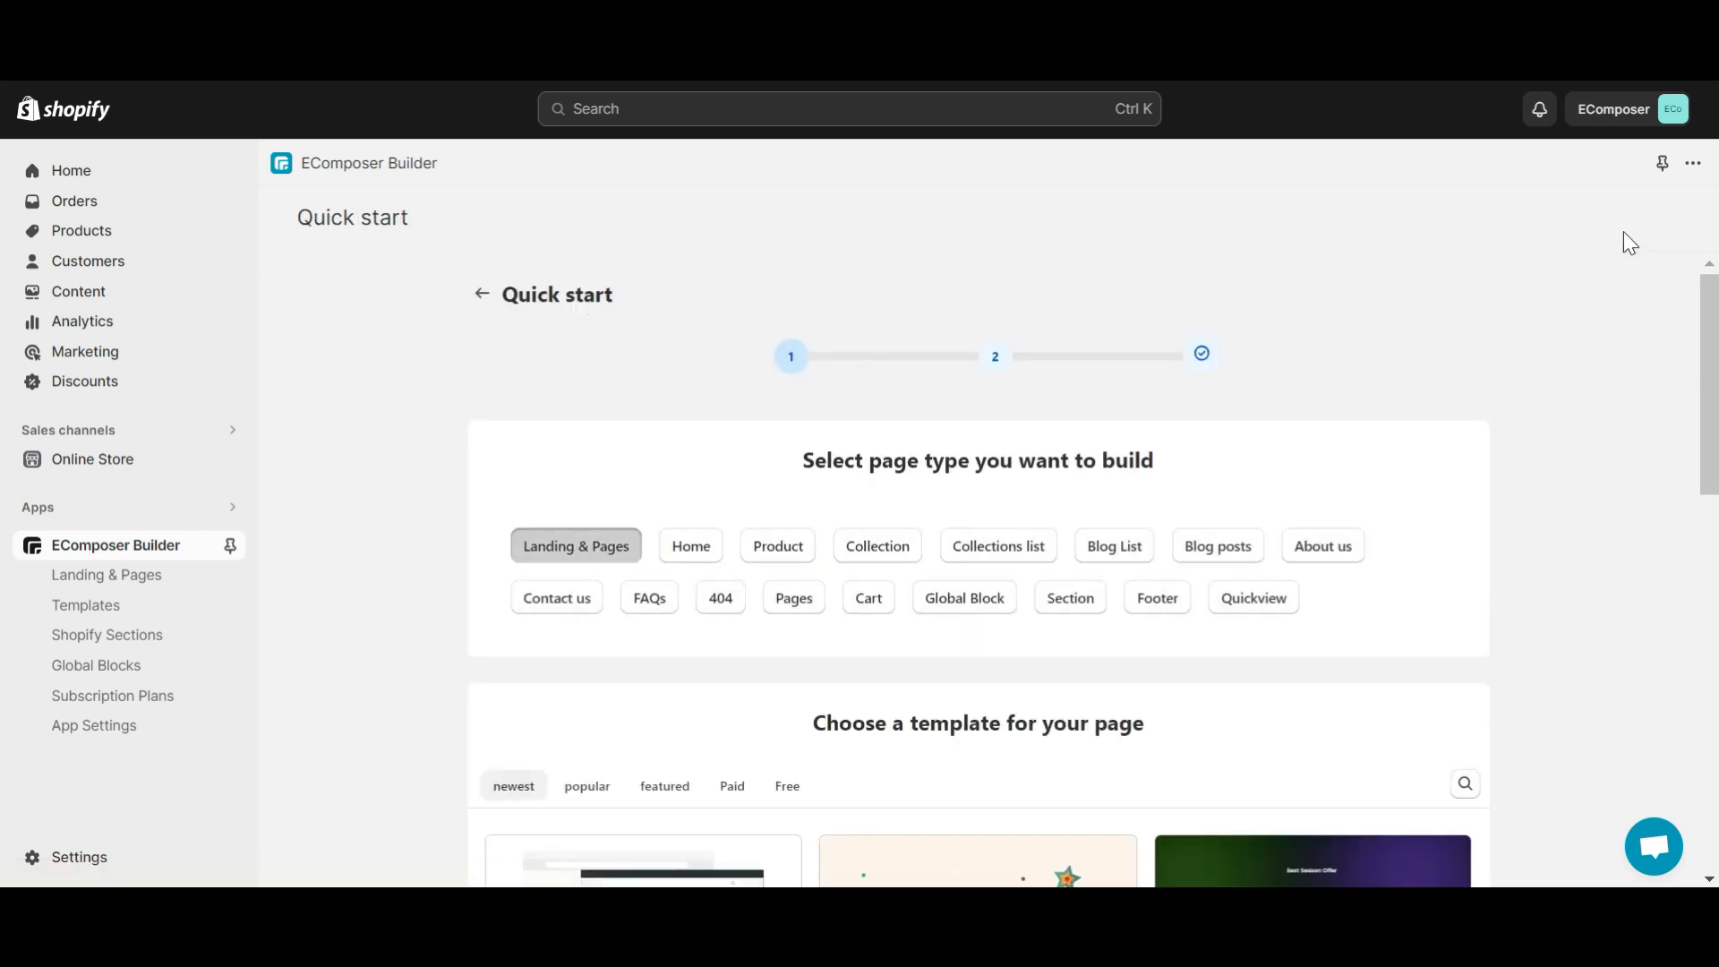
{"action": "left_click", "coordinate": [1307, 550]}
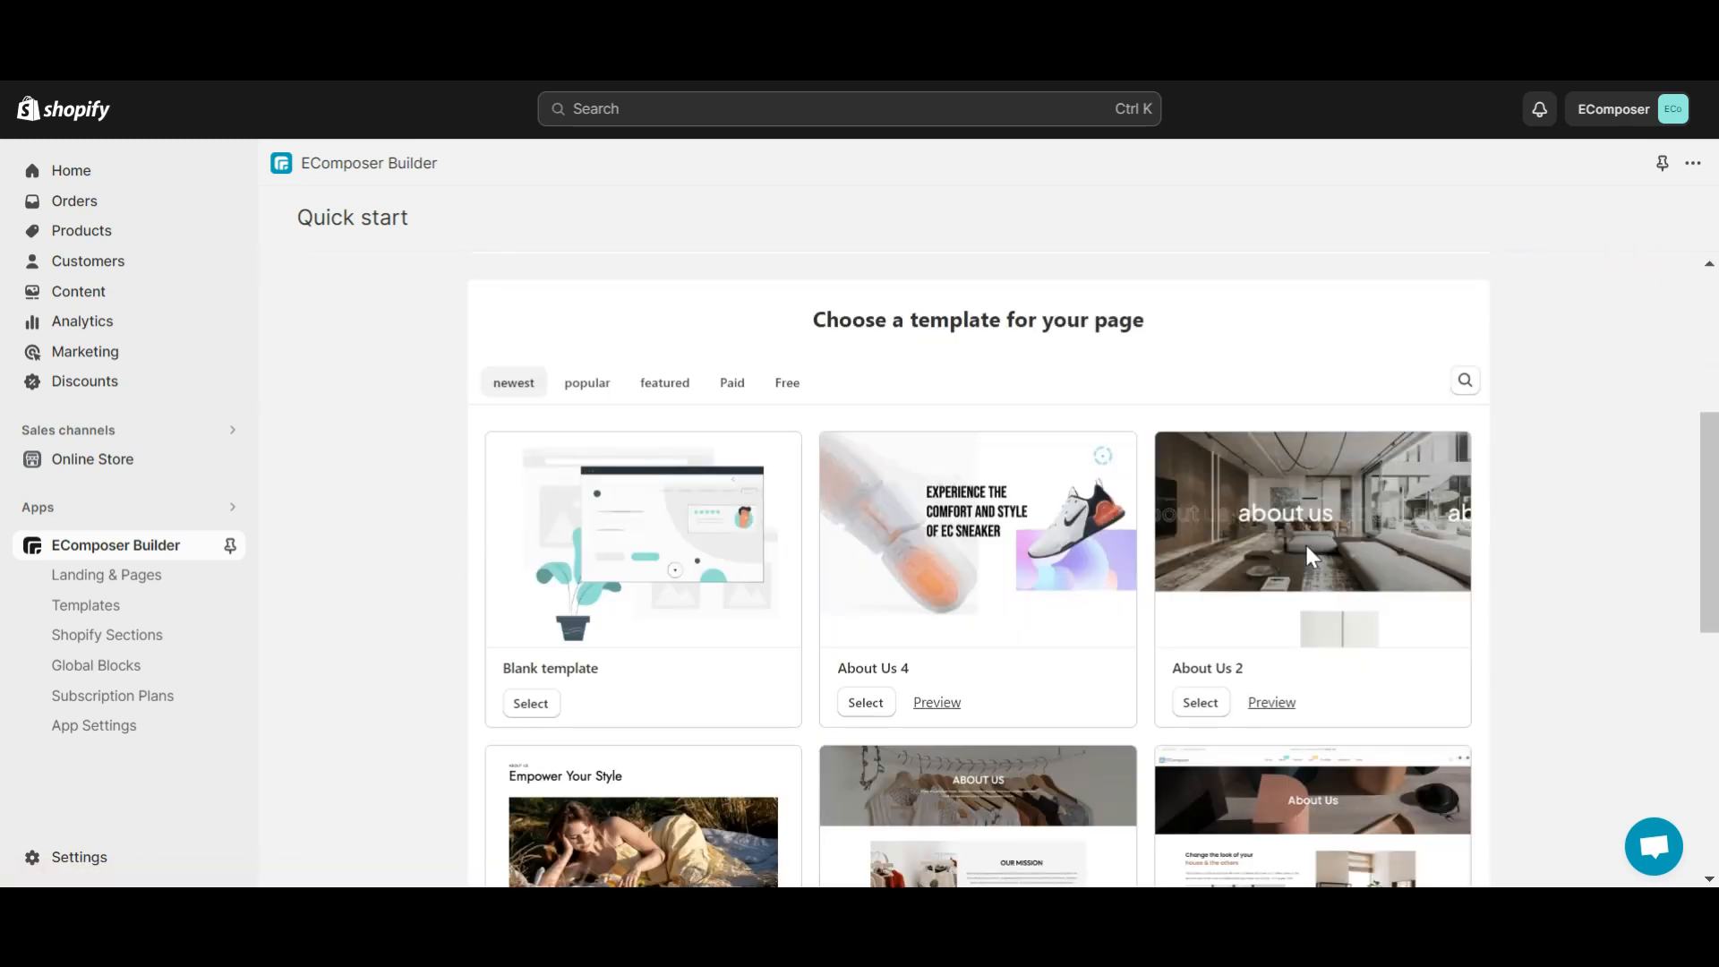
{"action": "left_click", "coordinate": [537, 707]}
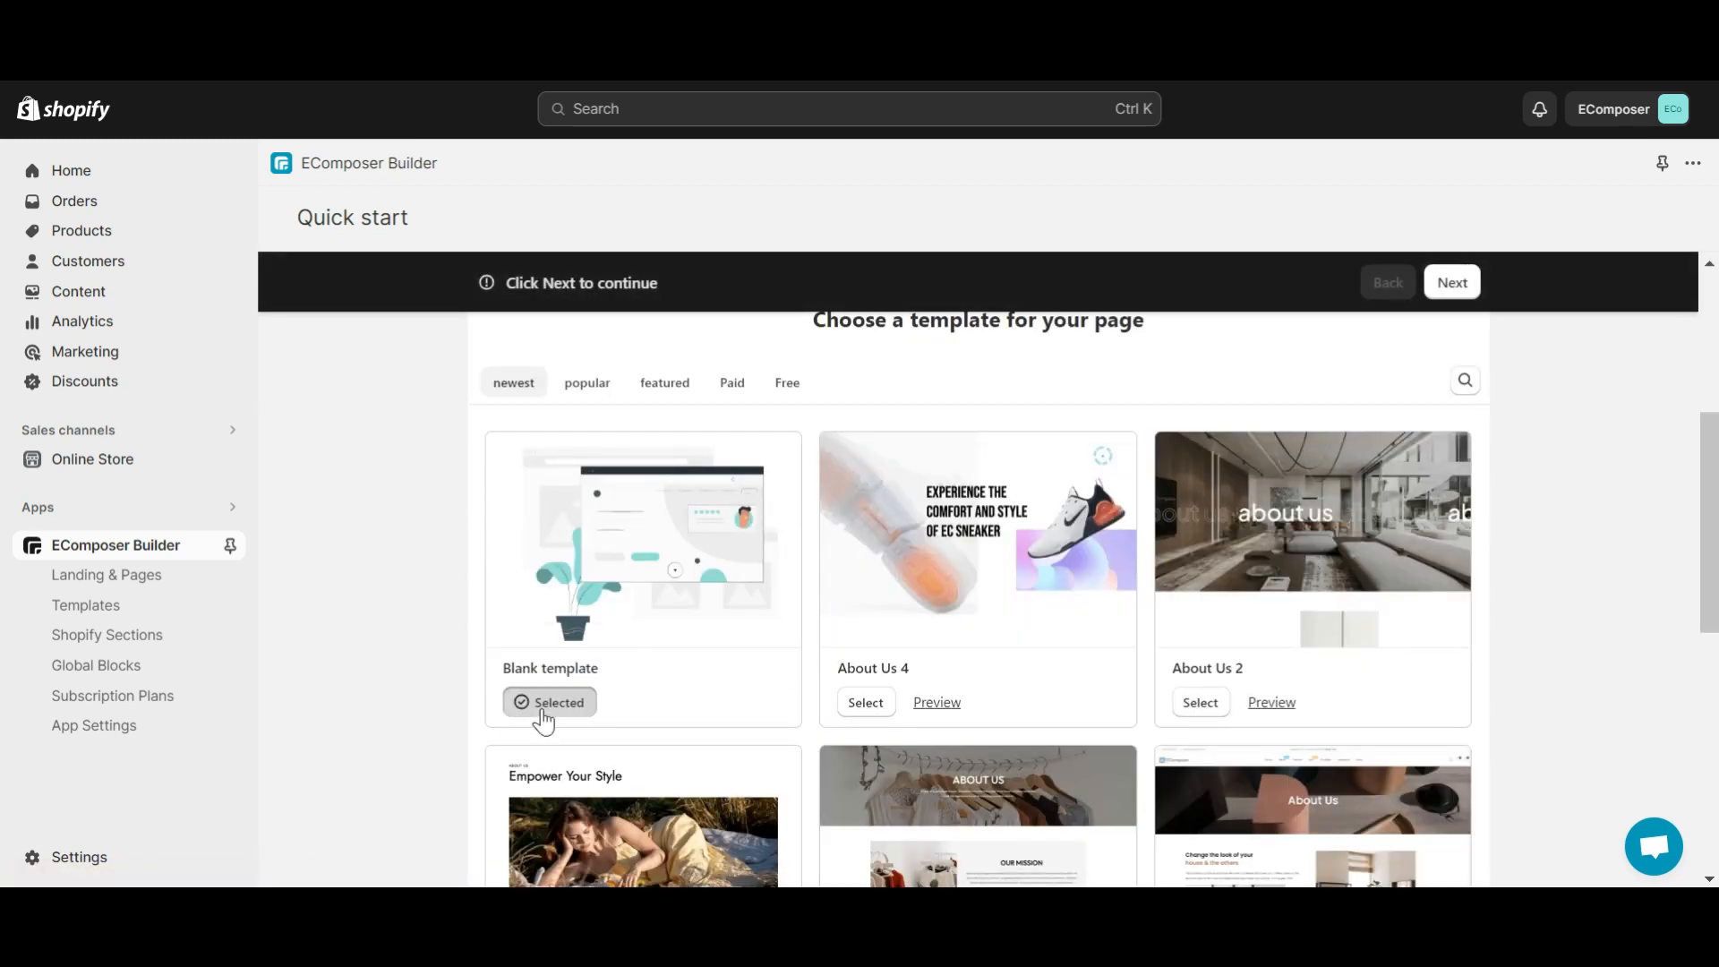
{"action": "left_click", "coordinate": [1450, 285]}
{"action": "left_click", "coordinate": [848, 529]}
{"action": "type", "text": "My About Us"}
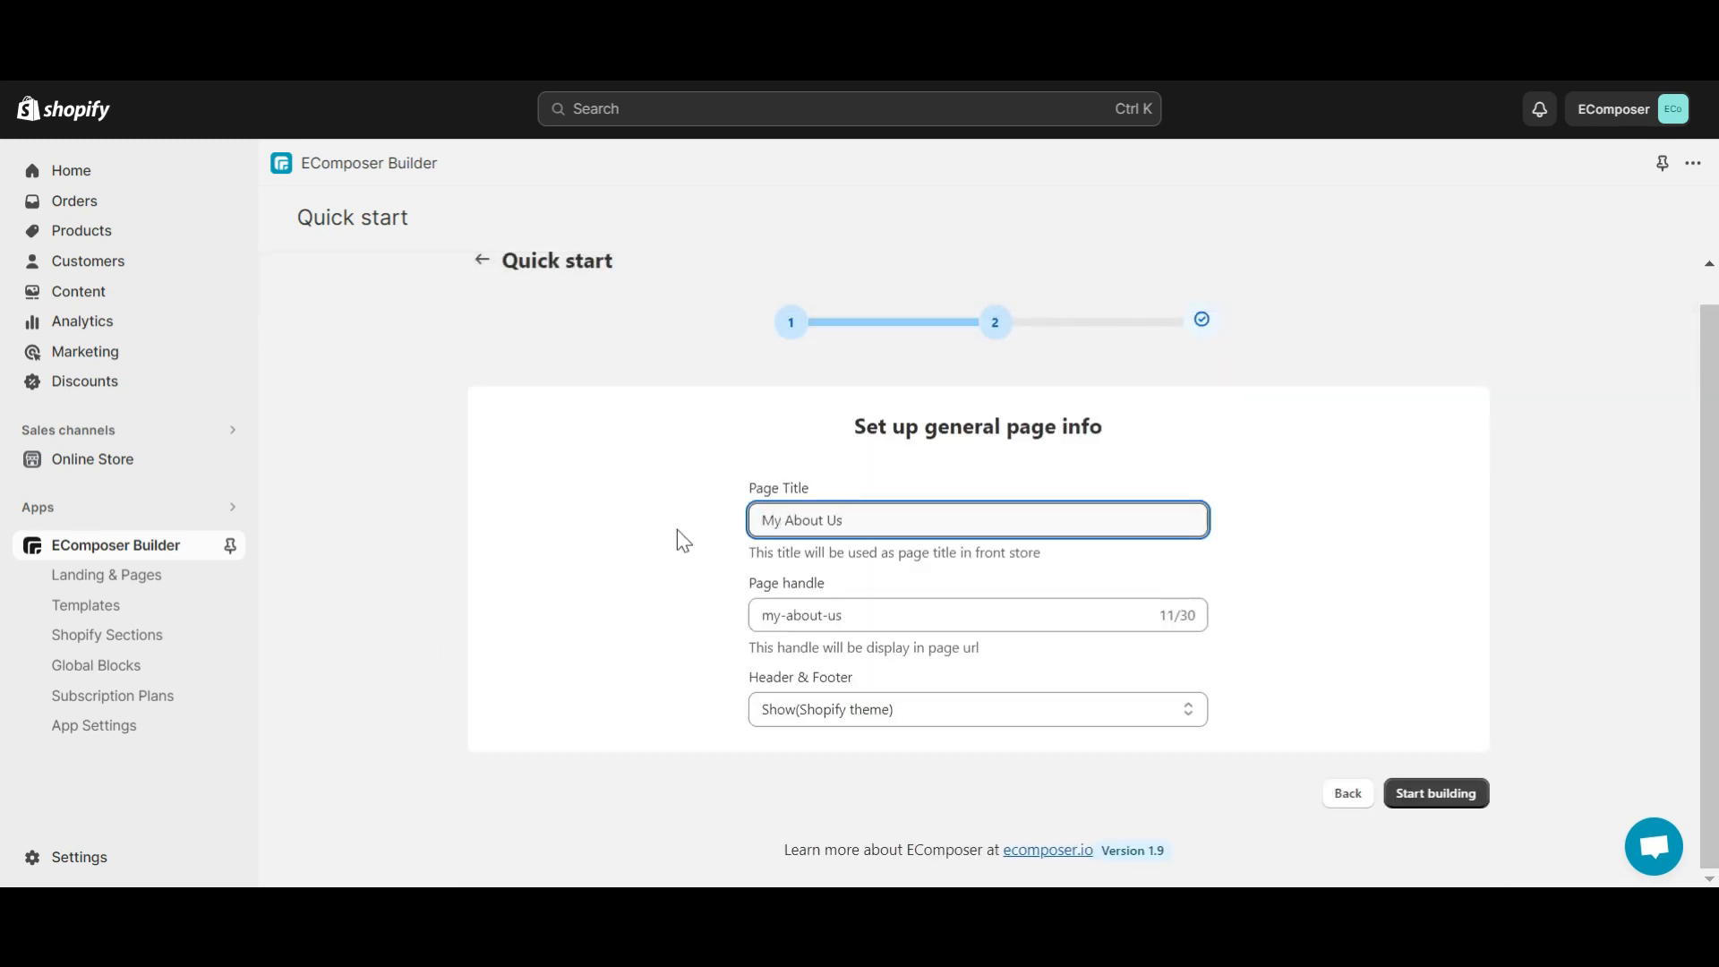
{"action": "left_click", "coordinate": [1449, 799]}
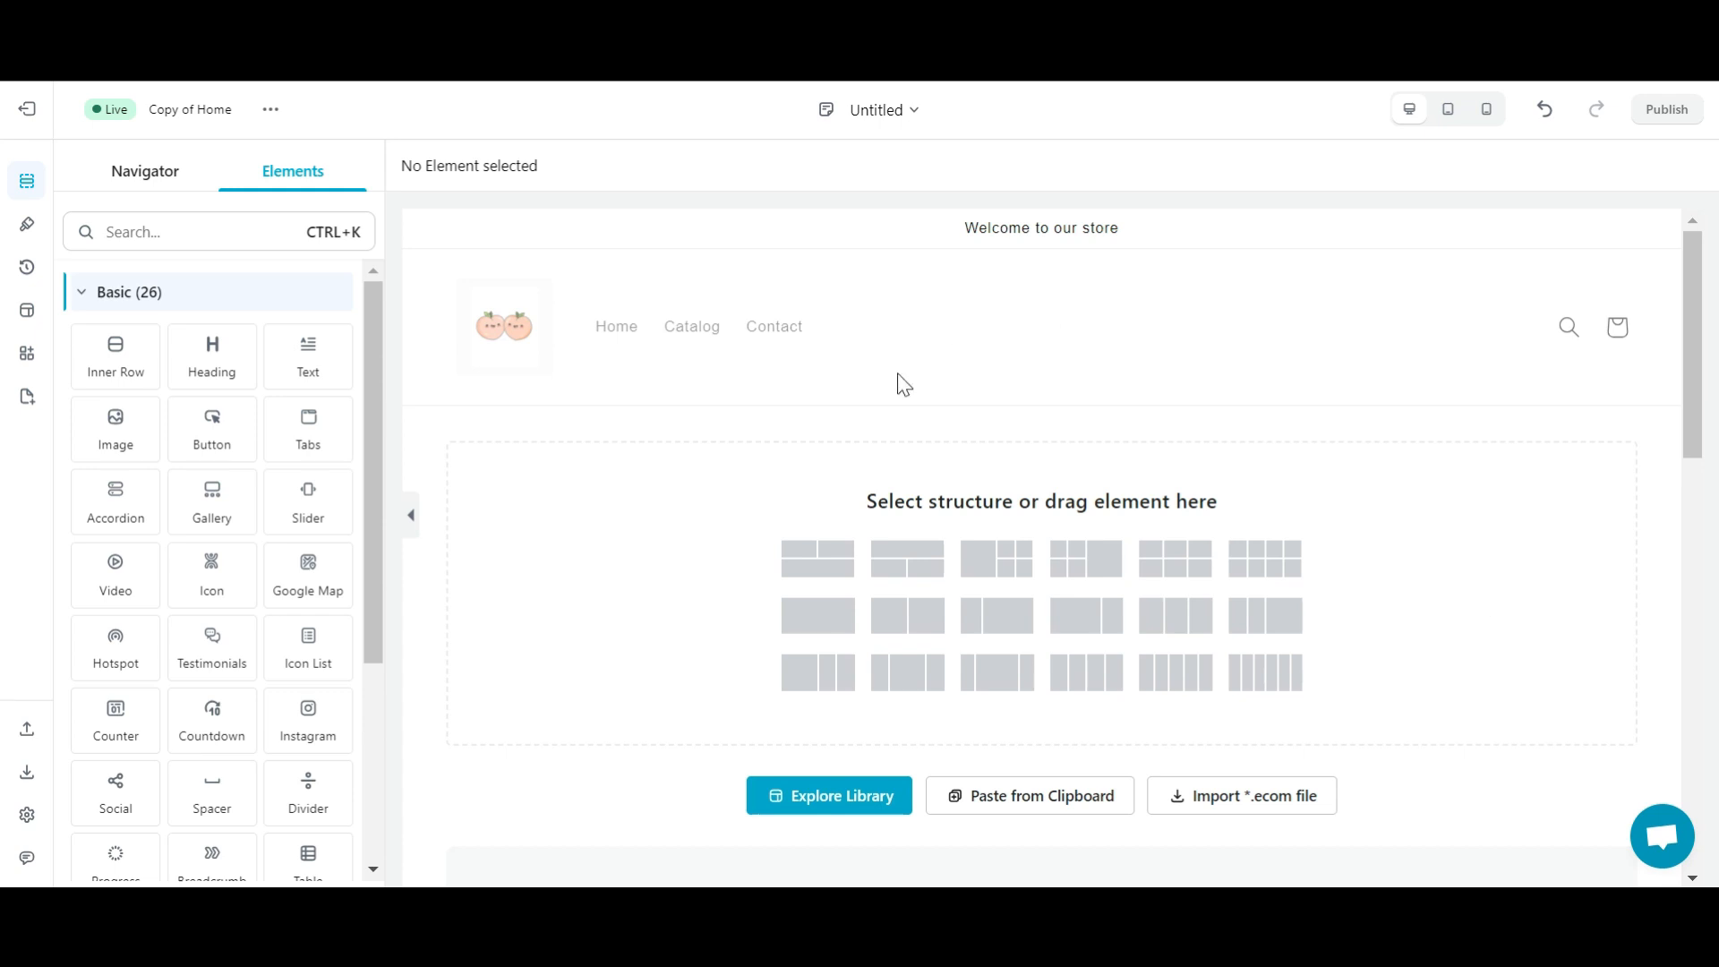
- Add a one-column section with the Women's Fashion clothes-rack photo as its background
{"action": "left_click", "coordinate": [810, 618]}
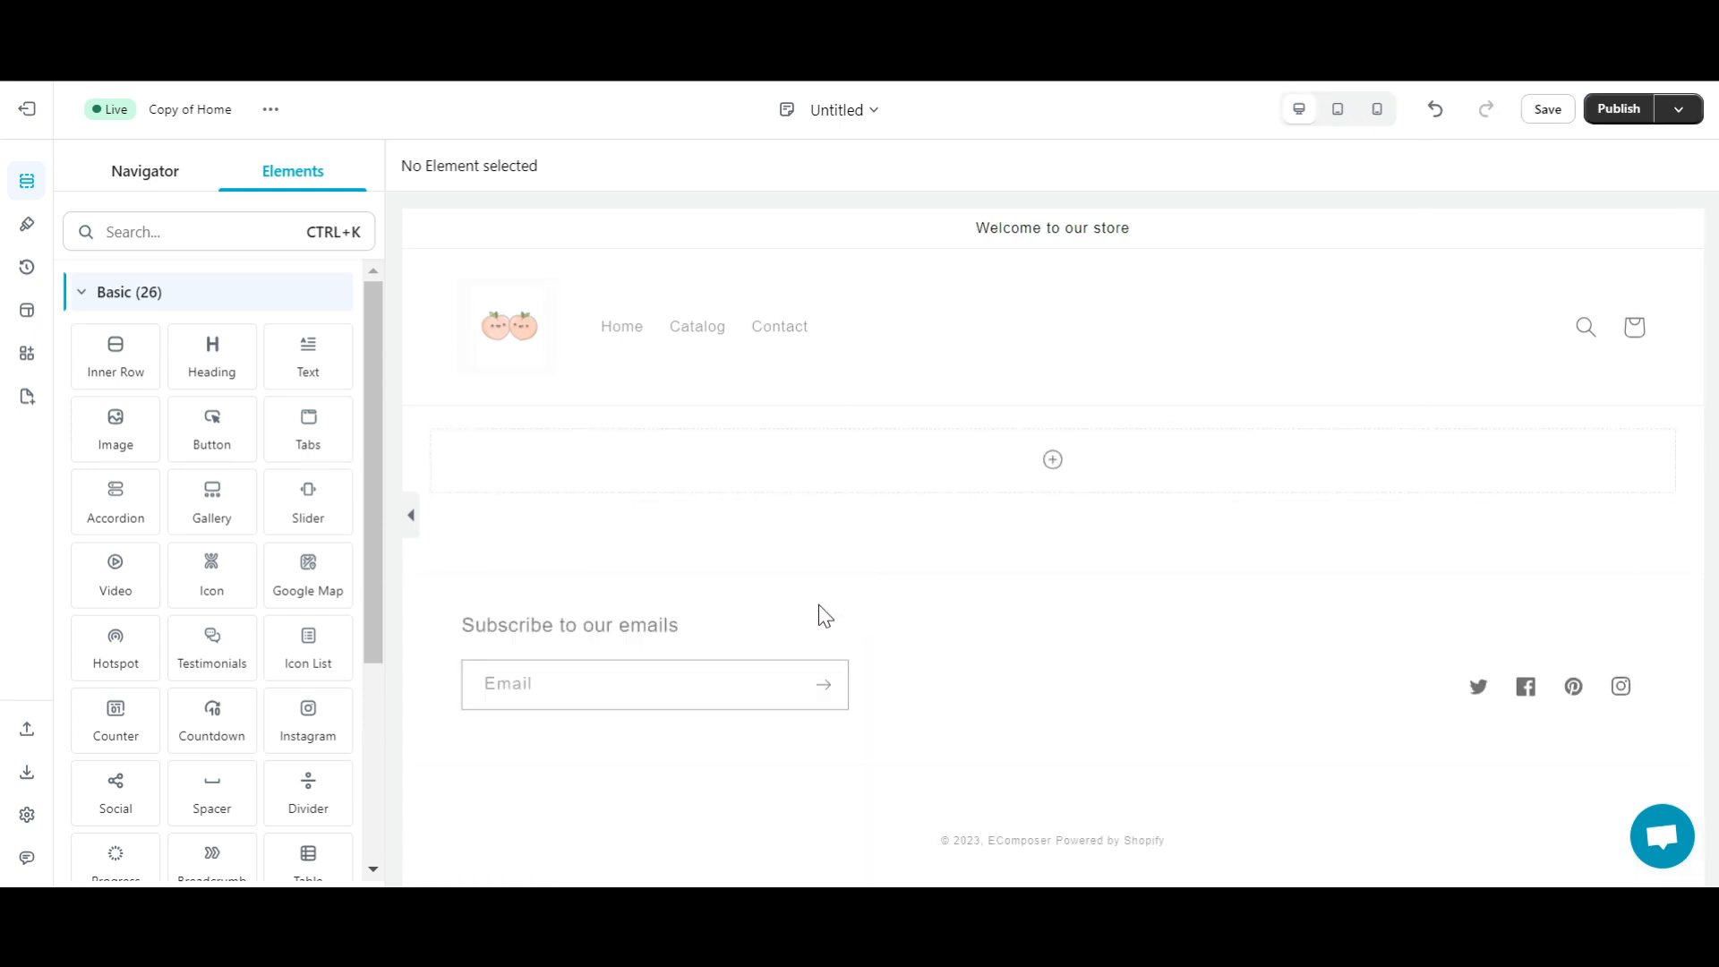
{"action": "left_click", "coordinate": [464, 407]}
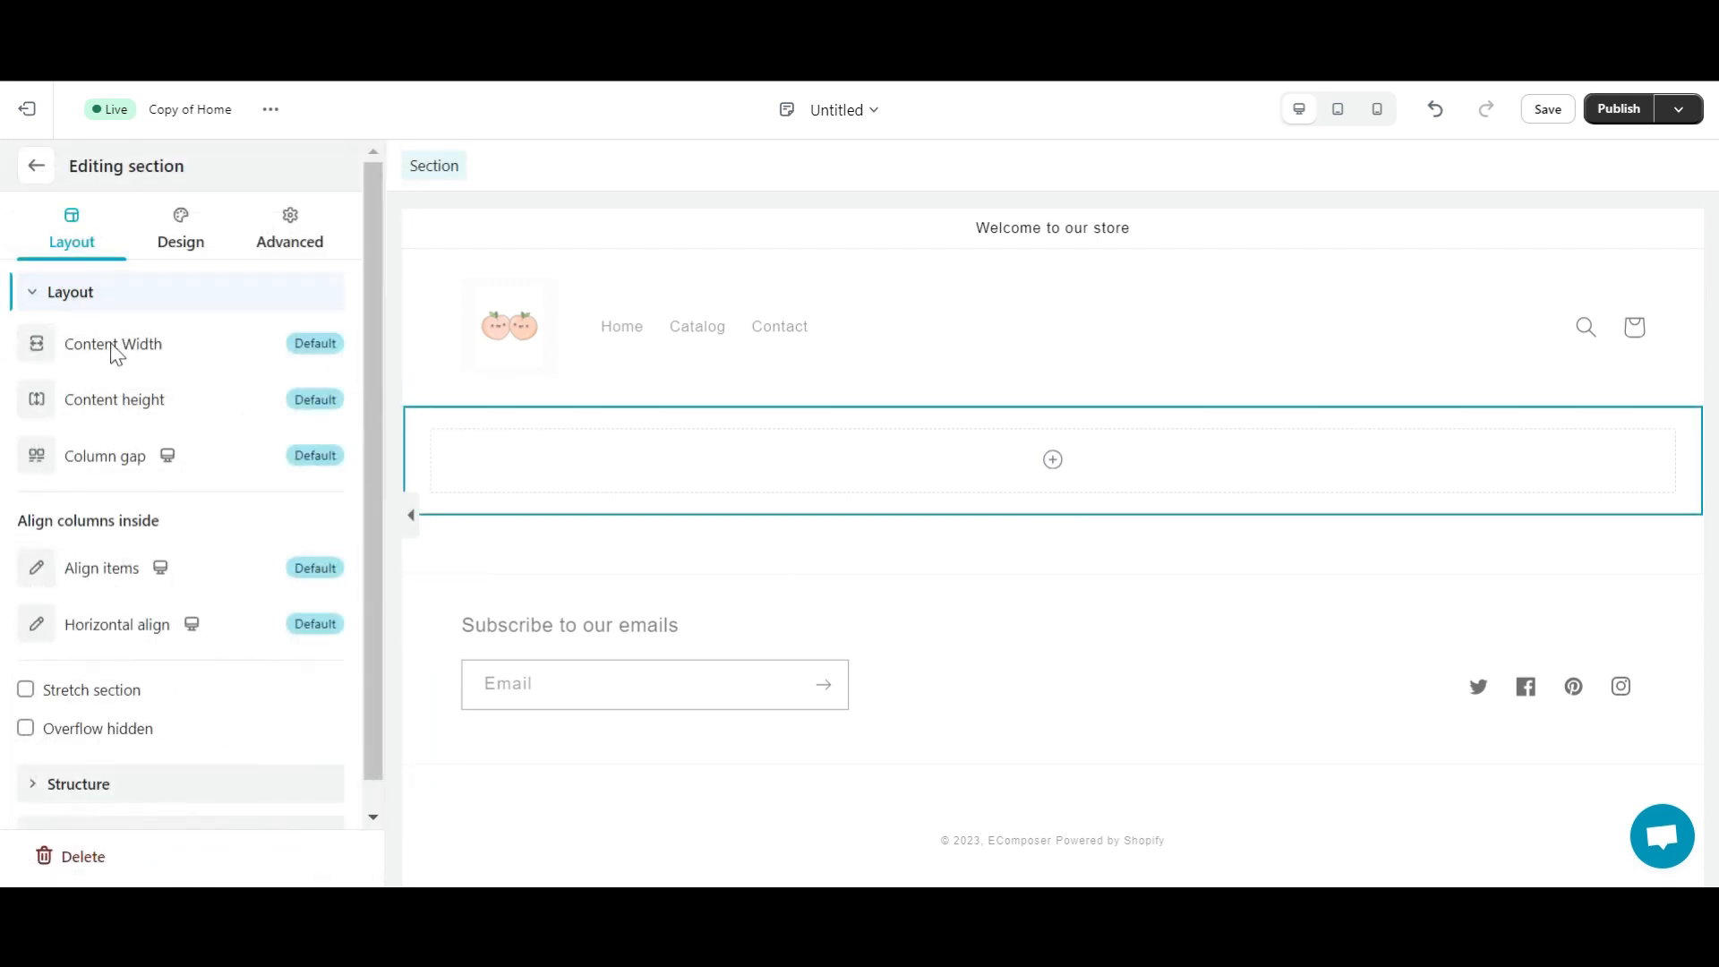
{"action": "left_click", "coordinate": [186, 253]}
{"action": "left_click", "coordinate": [32, 405]}
{"action": "left_click", "coordinate": [175, 655]}
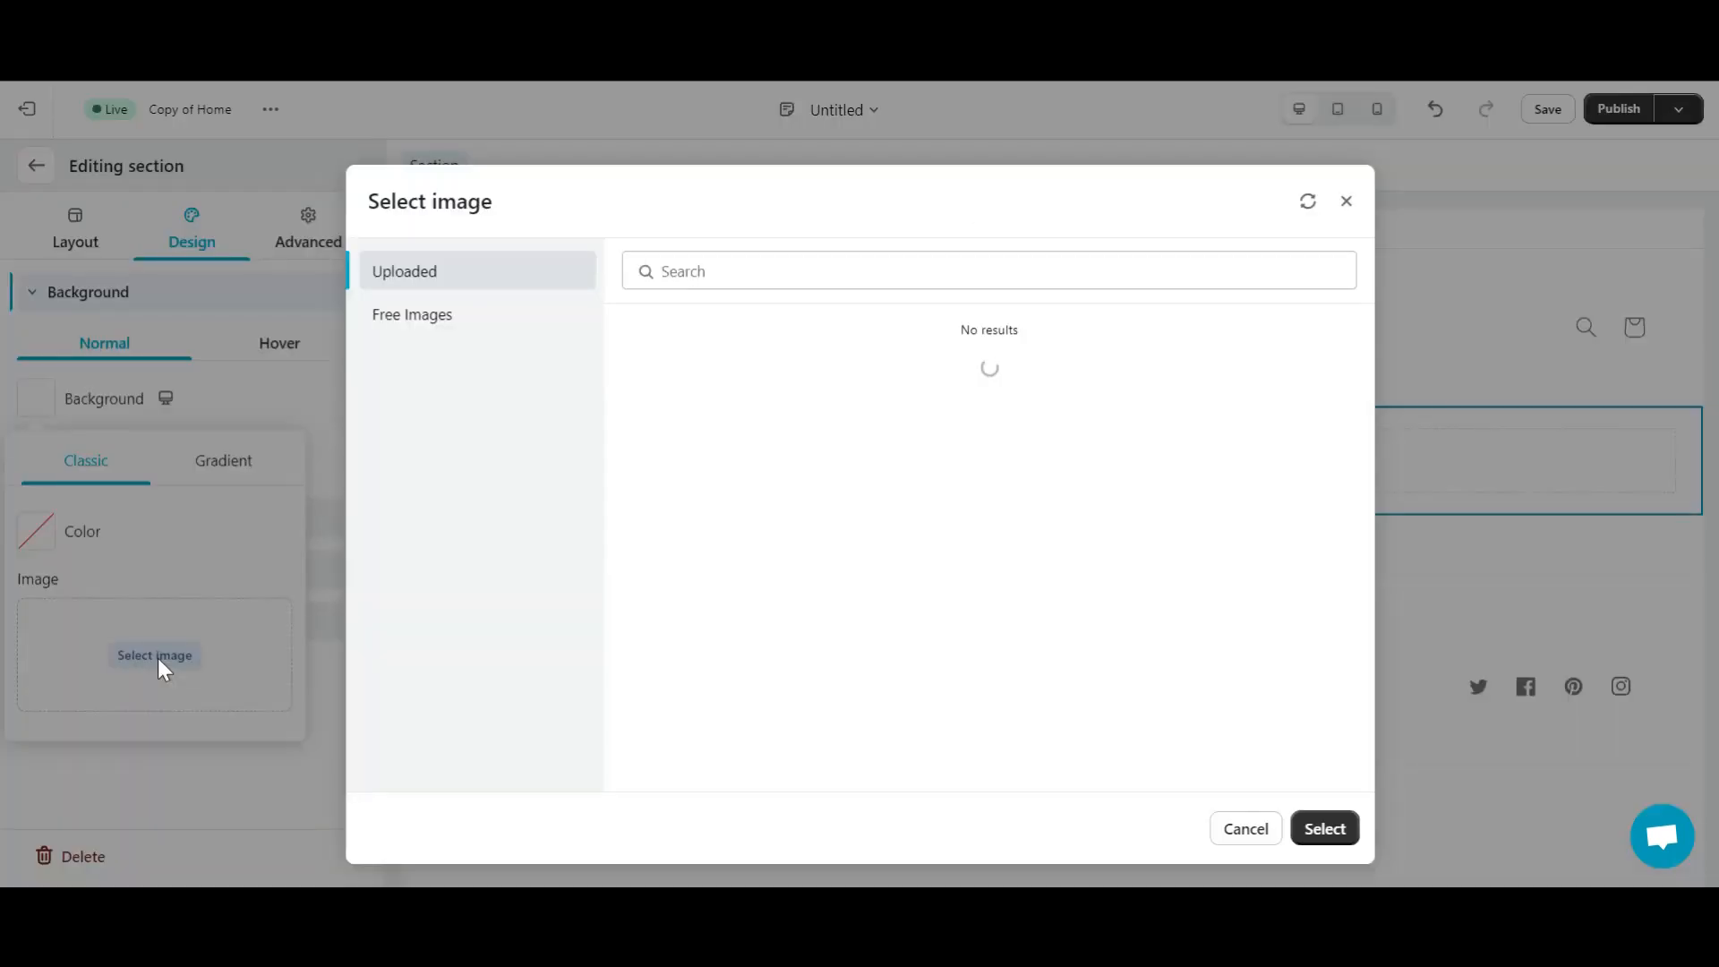
{"action": "left_click", "coordinate": [457, 319]}
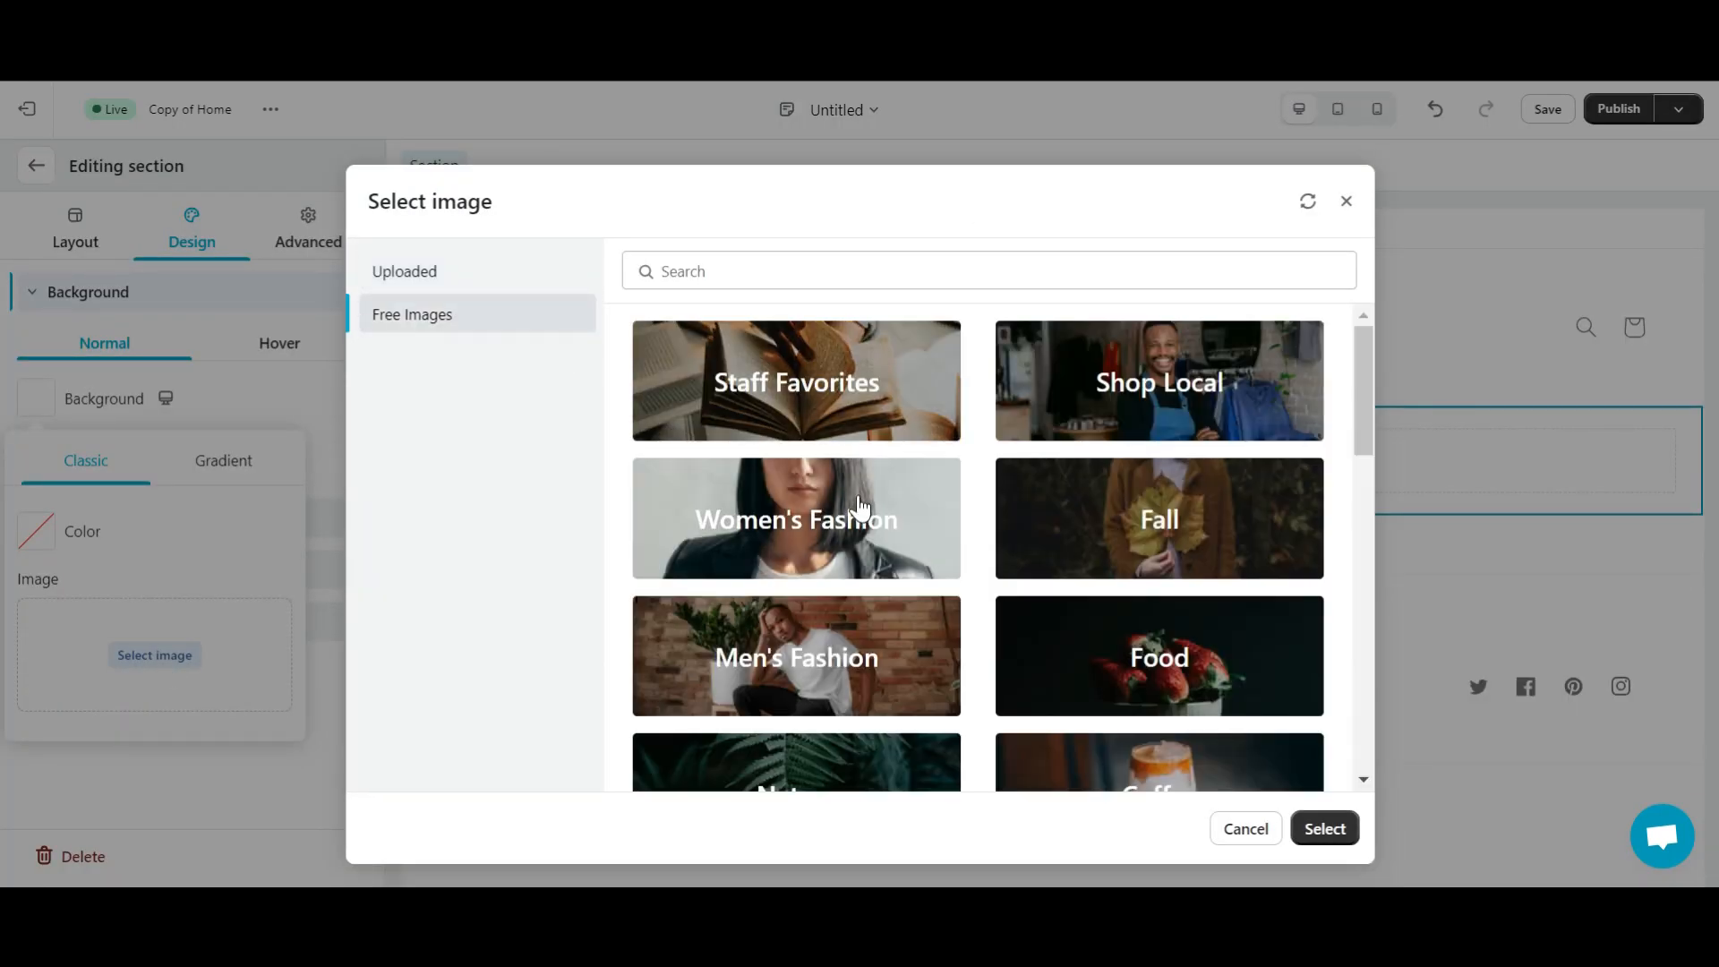
{"action": "left_click", "coordinate": [859, 511]}
{"action": "scroll", "coordinate": [859, 511], "scroll_direction": "down", "scroll_amount": 5}
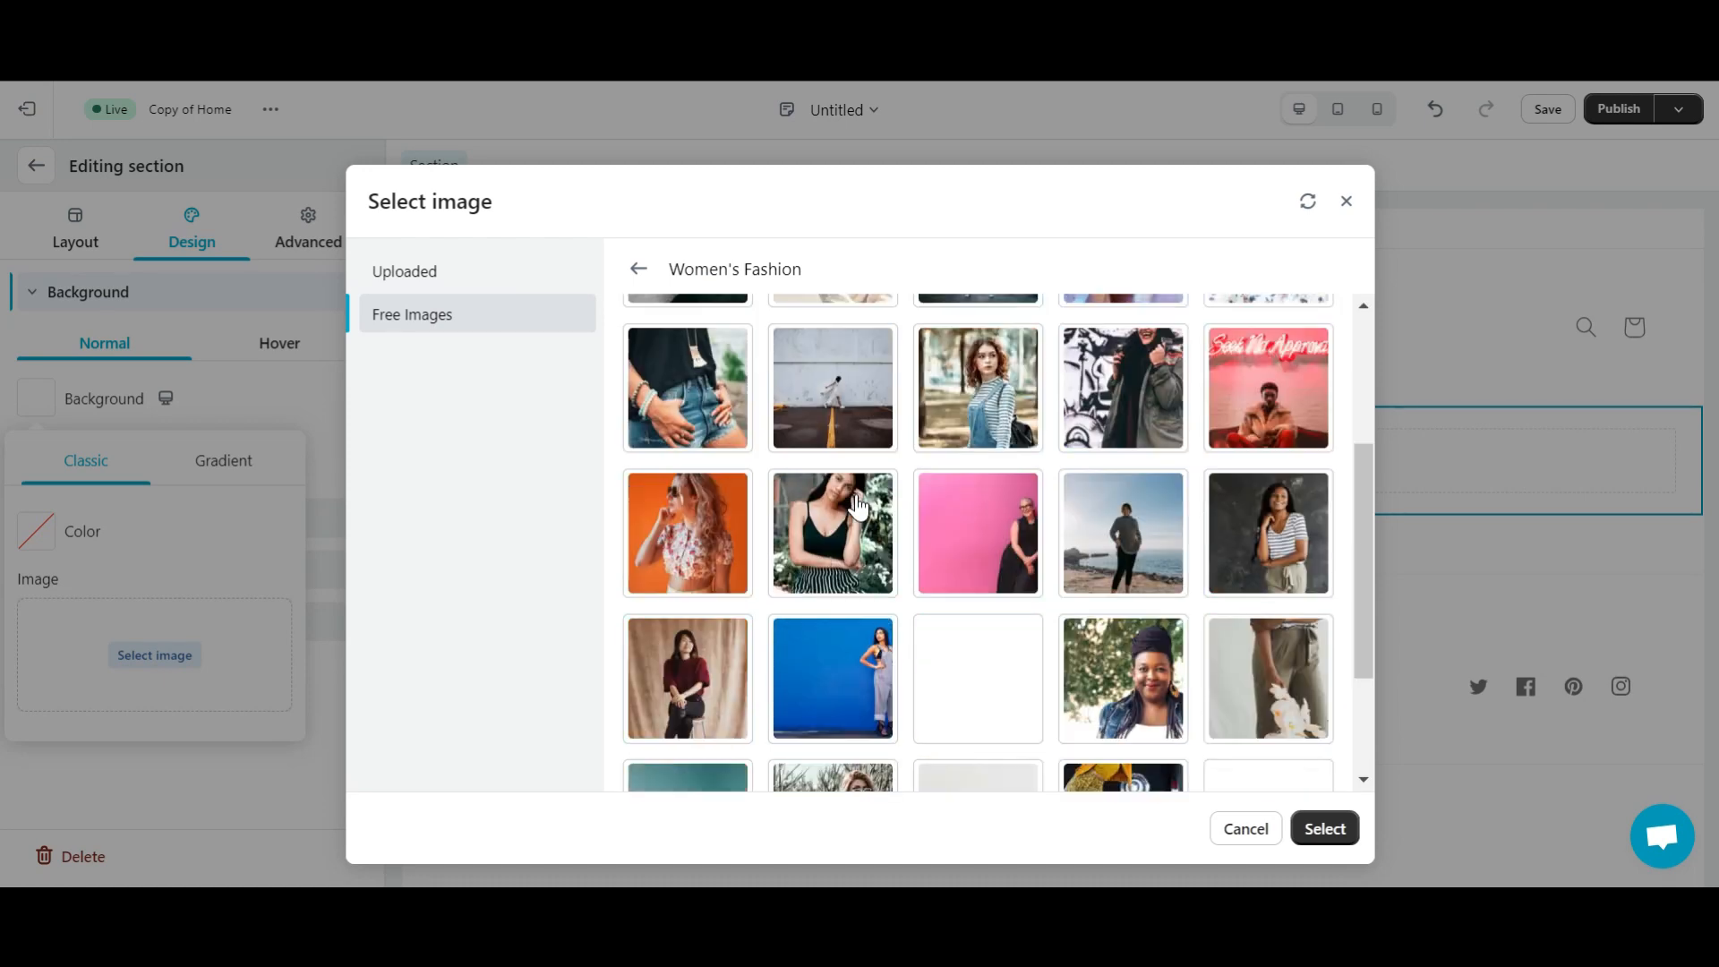
{"action": "left_click", "coordinate": [981, 636]}
{"action": "left_click", "coordinate": [1321, 830]}
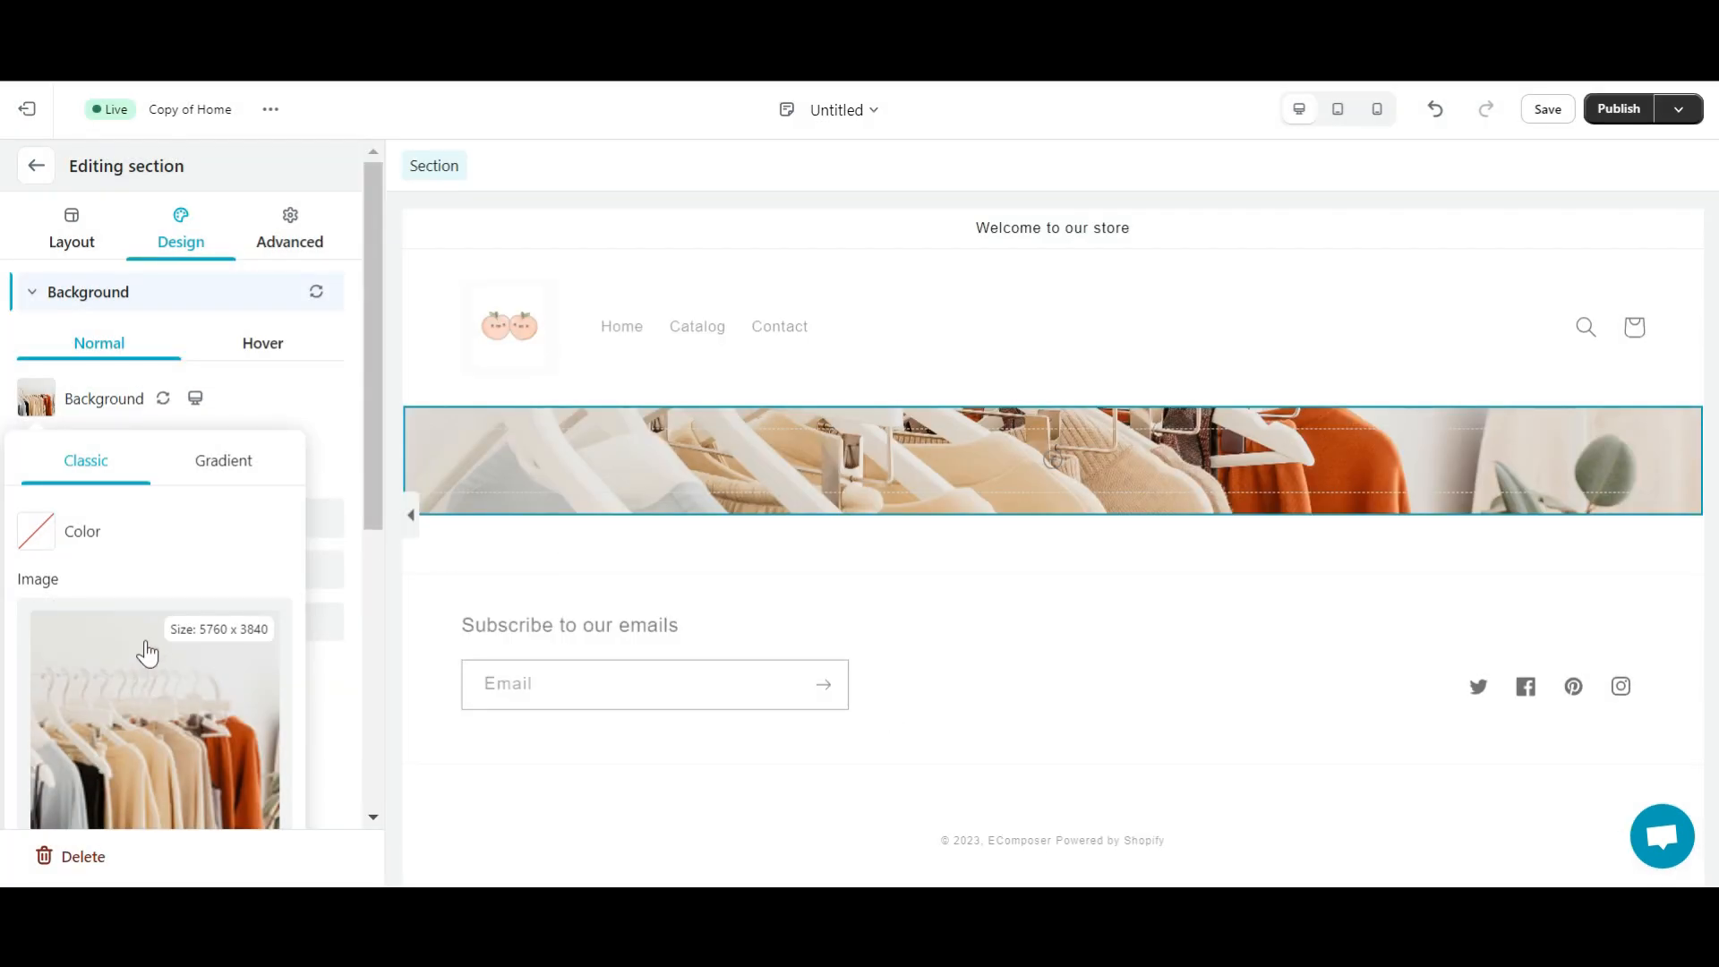
- Set the section's top padding to 300 px
{"action": "left_click", "coordinate": [309, 224]}
{"action": "left_click", "coordinate": [181, 433]}
{"action": "type", "text": "300"}
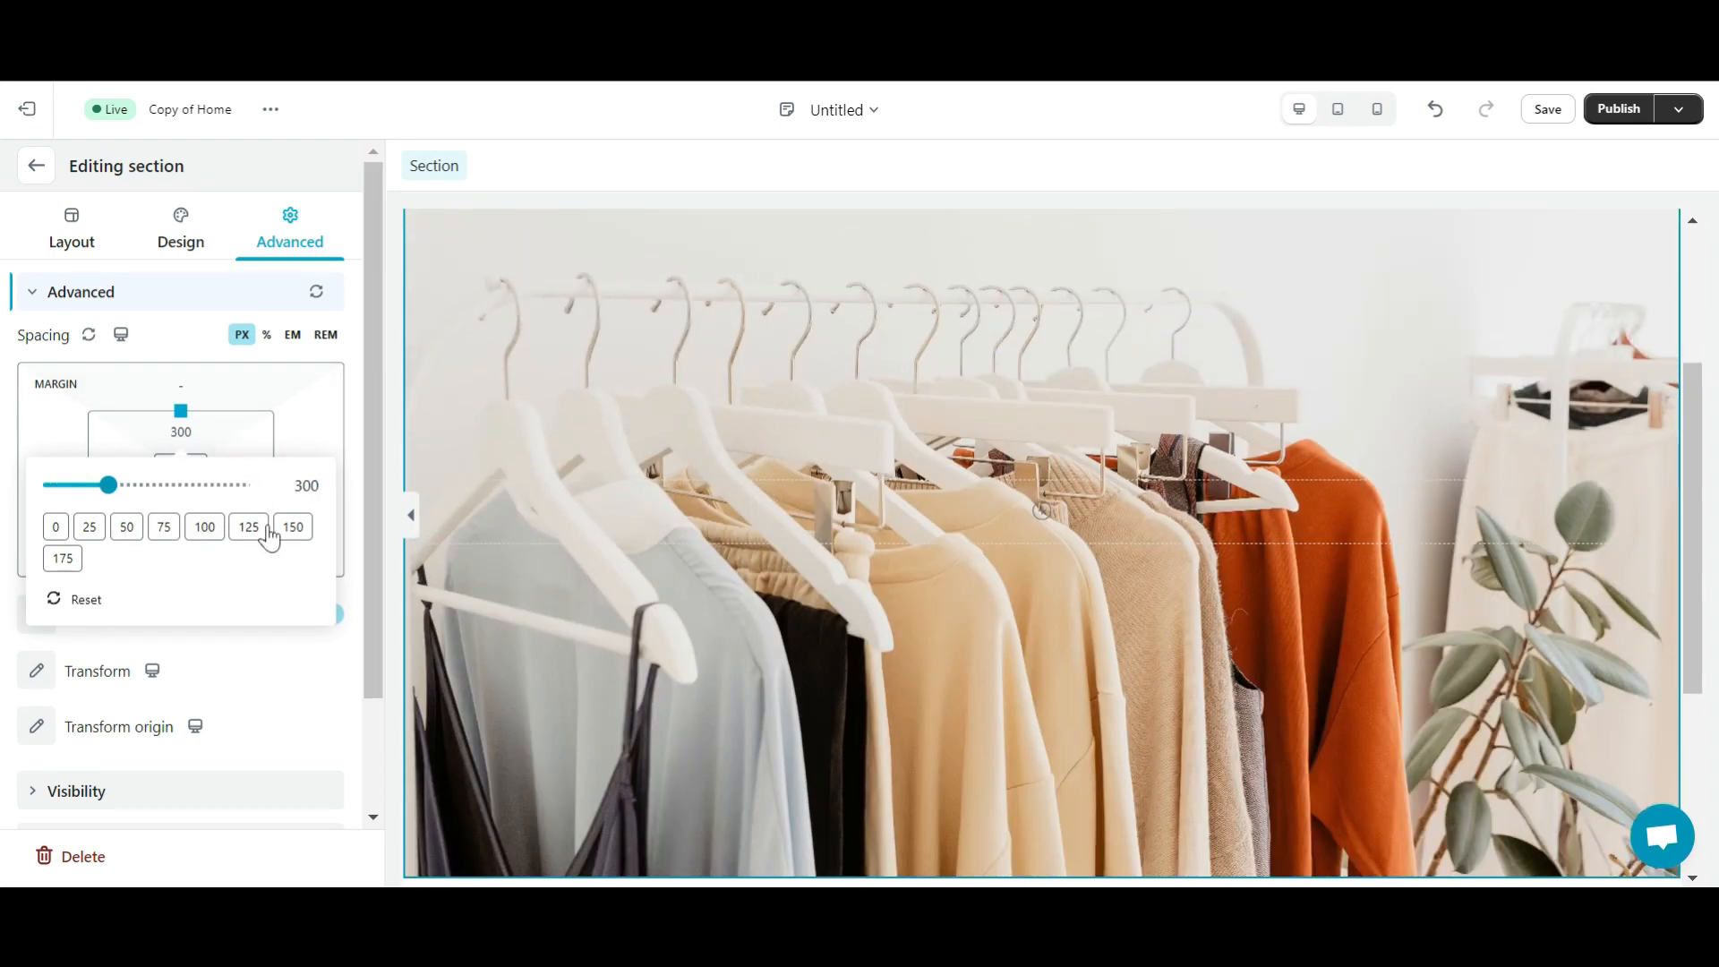
- Change the section's top and bottom padding to 200 px
{"action": "left_click", "coordinate": [183, 438]}
{"action": "type", "text": "200"}
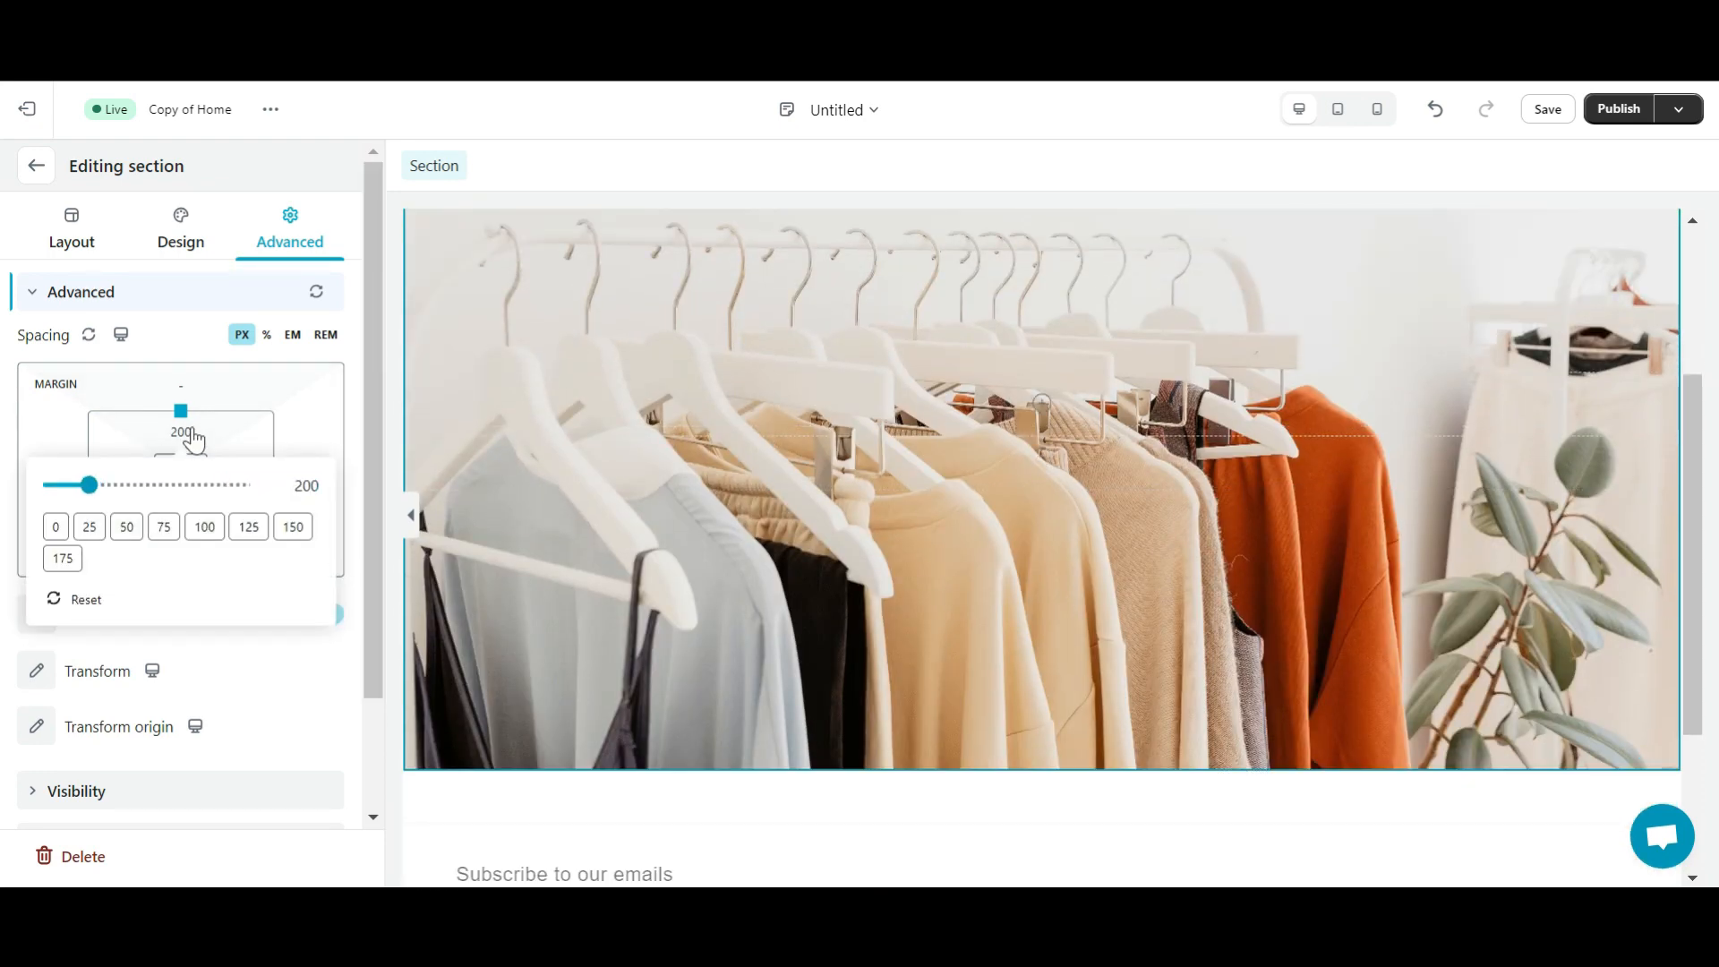
{"action": "left_click", "coordinate": [331, 687]}
{"action": "left_click", "coordinate": [181, 513]}
{"action": "type", "text": "200"}
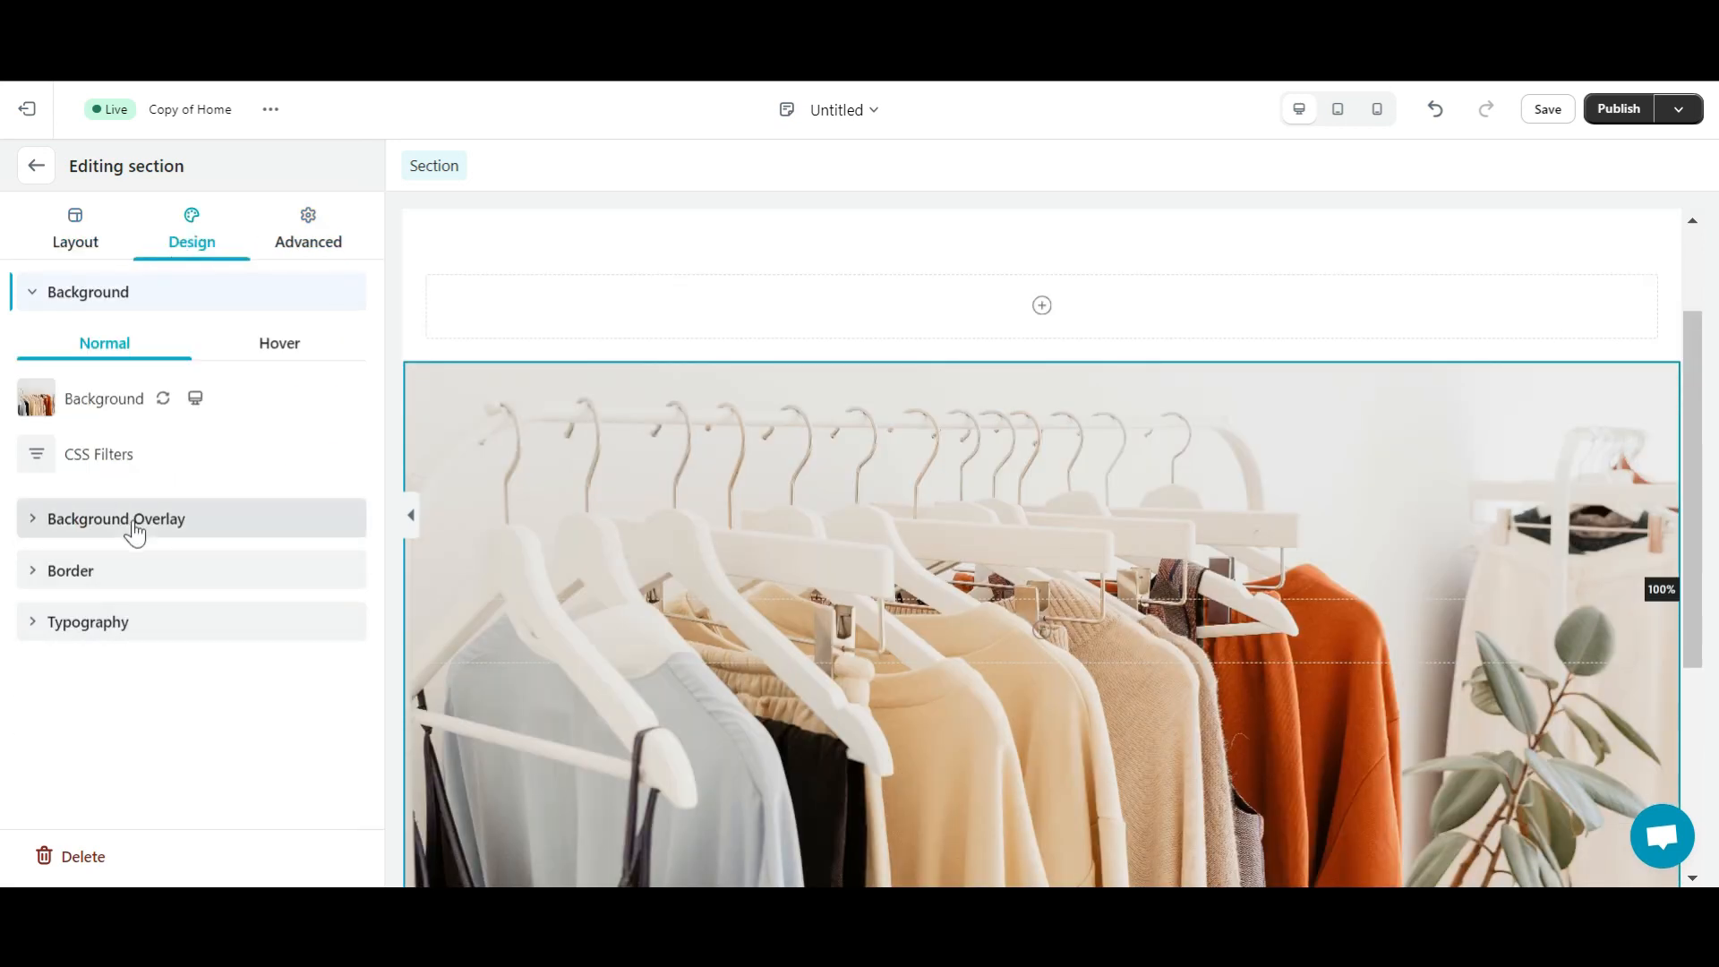
- Add a black background overlay at 0.36 opacity to darken the photo
{"action": "left_click", "coordinate": [133, 527]}
{"action": "left_click", "coordinate": [36, 528]}
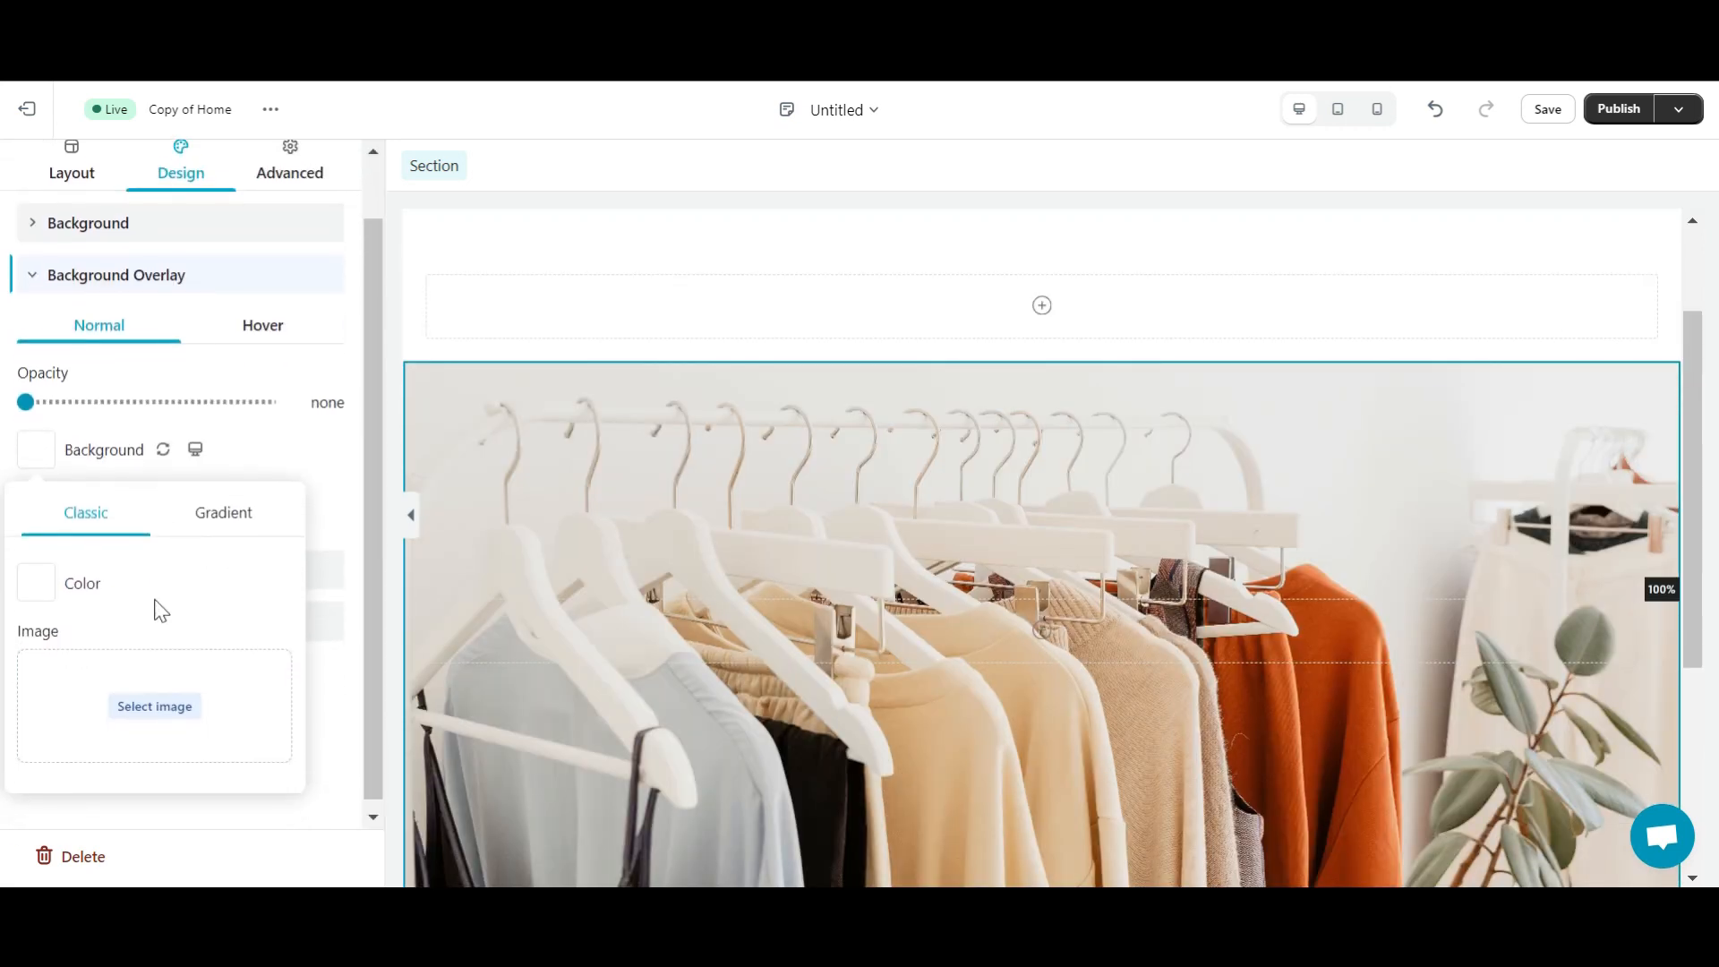
{"action": "left_click", "coordinate": [43, 588]}
{"action": "scroll", "coordinate": [220, 795], "scroll_direction": "down", "scroll_amount": 2}
{"action": "left_click_drag", "start_coordinate": [287, 600], "coordinate": [291, 658]}
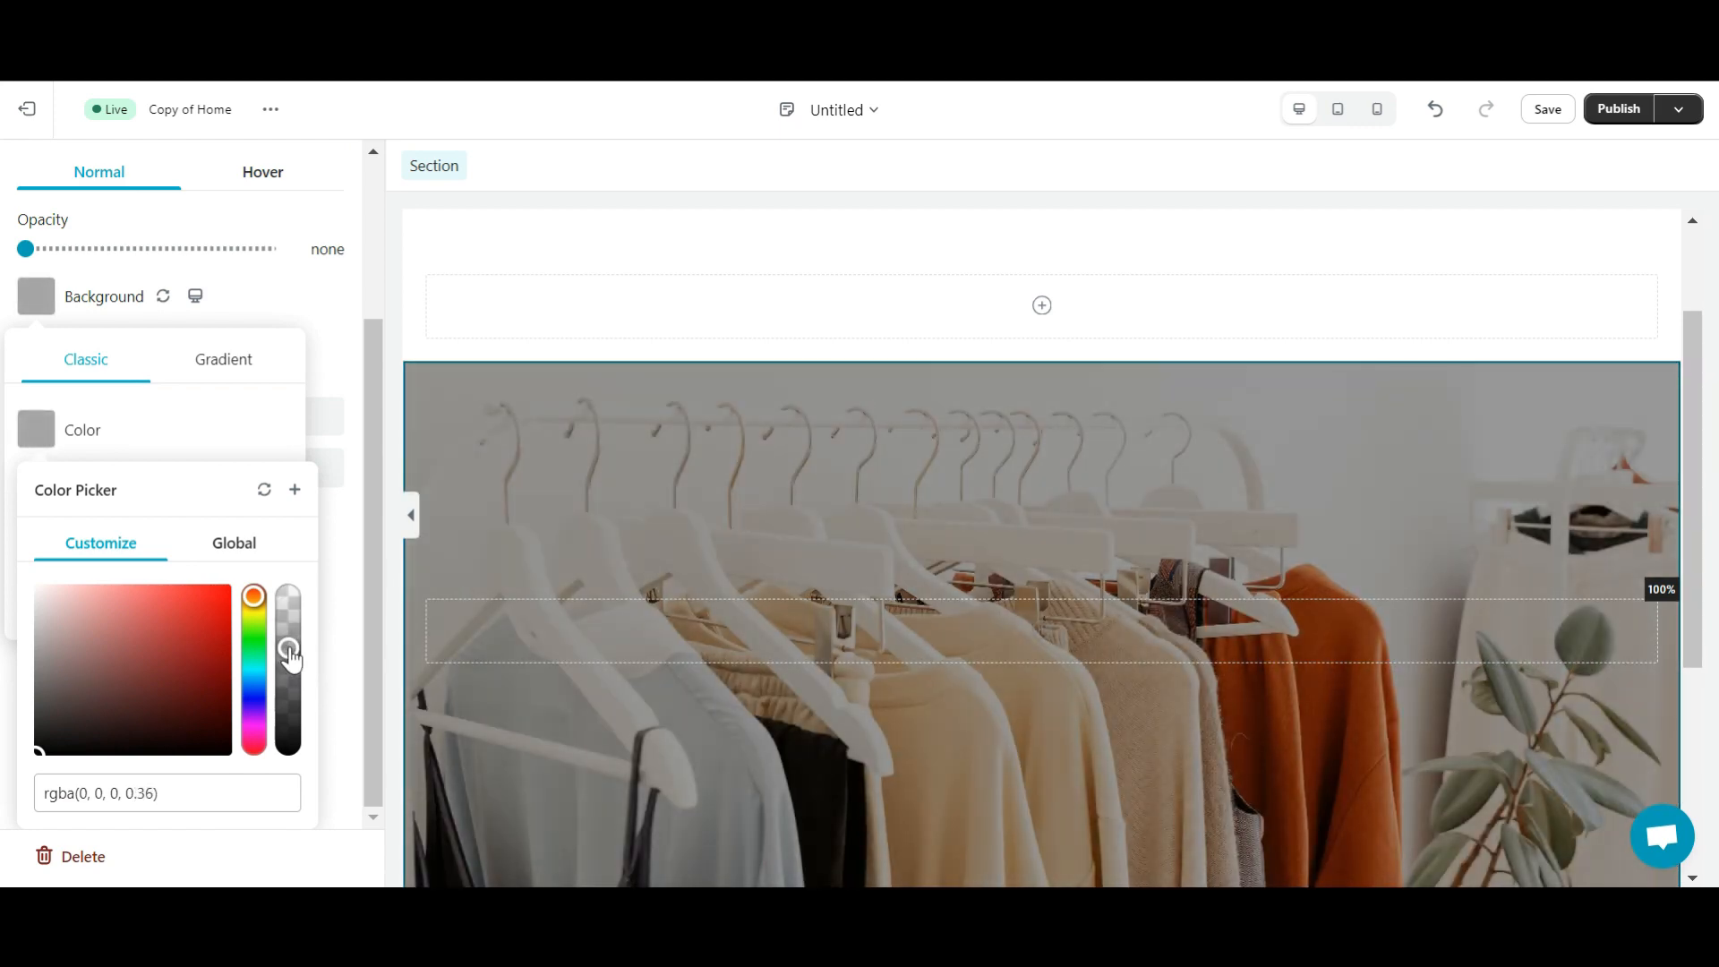
{"action": "left_click", "coordinate": [509, 381]}
{"action": "left_click", "coordinate": [561, 310]}
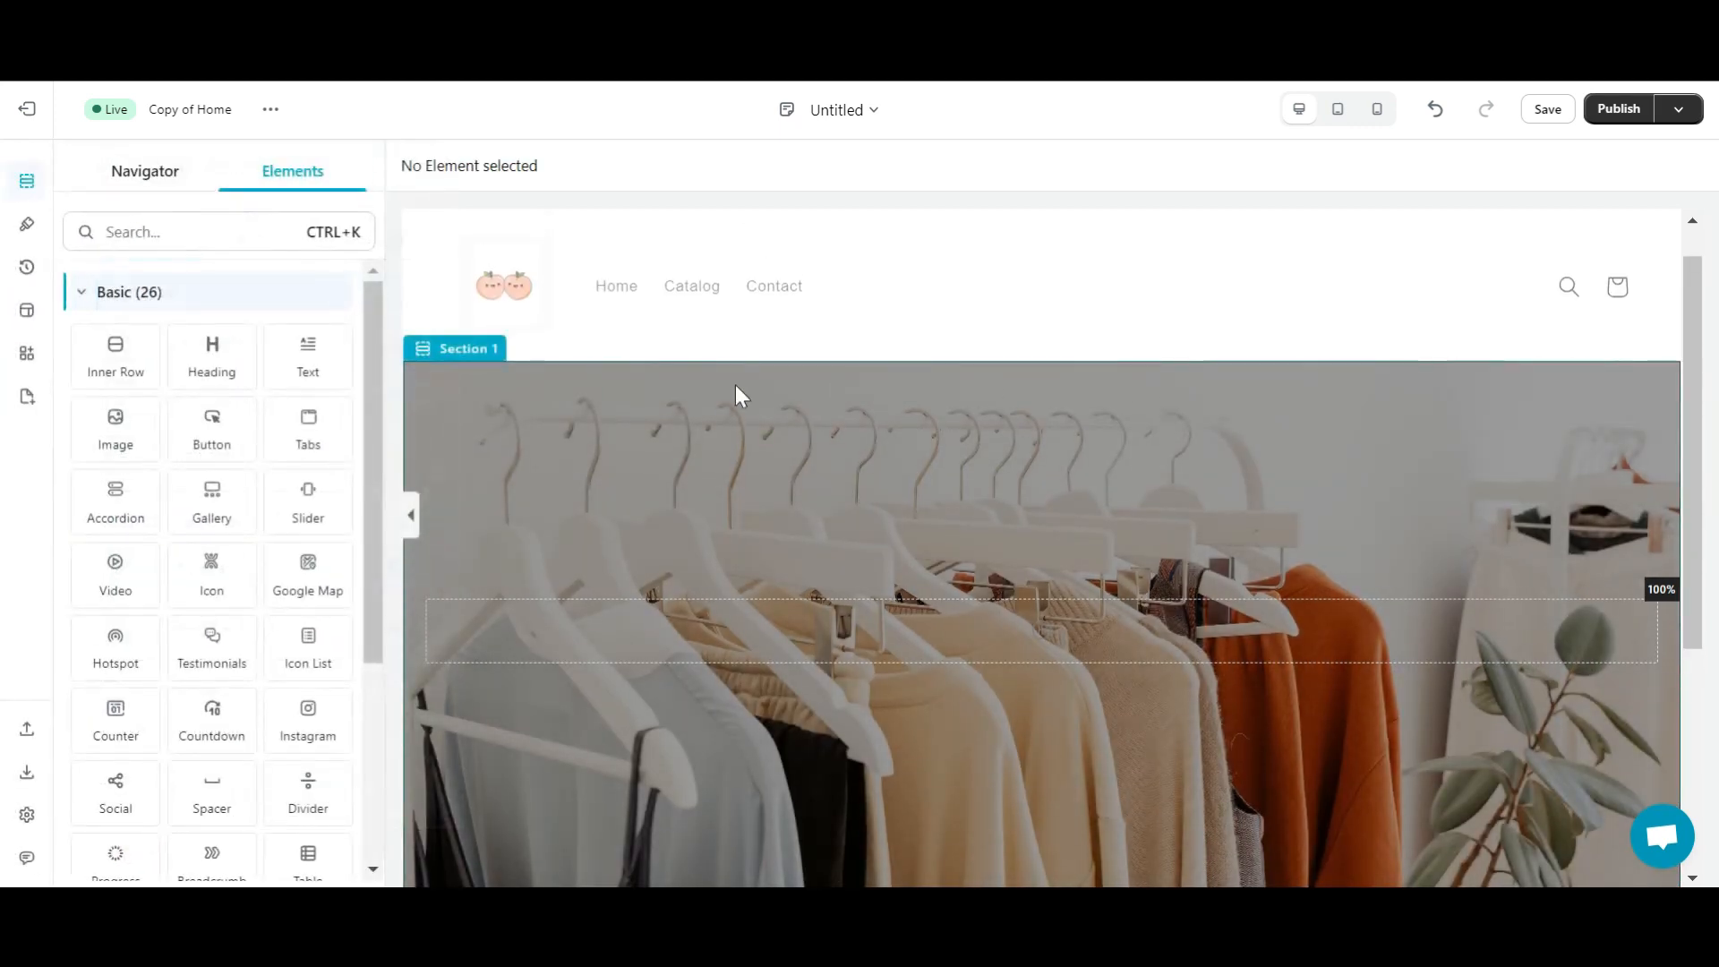
{"action": "scroll", "coordinate": [631, 512], "scroll_direction": "down", "scroll_amount": 2}
- Add a heading to the hero column reading ABOUT US
{"action": "scroll", "coordinate": [483, 241], "scroll_direction": "up", "scroll_amount": 1}
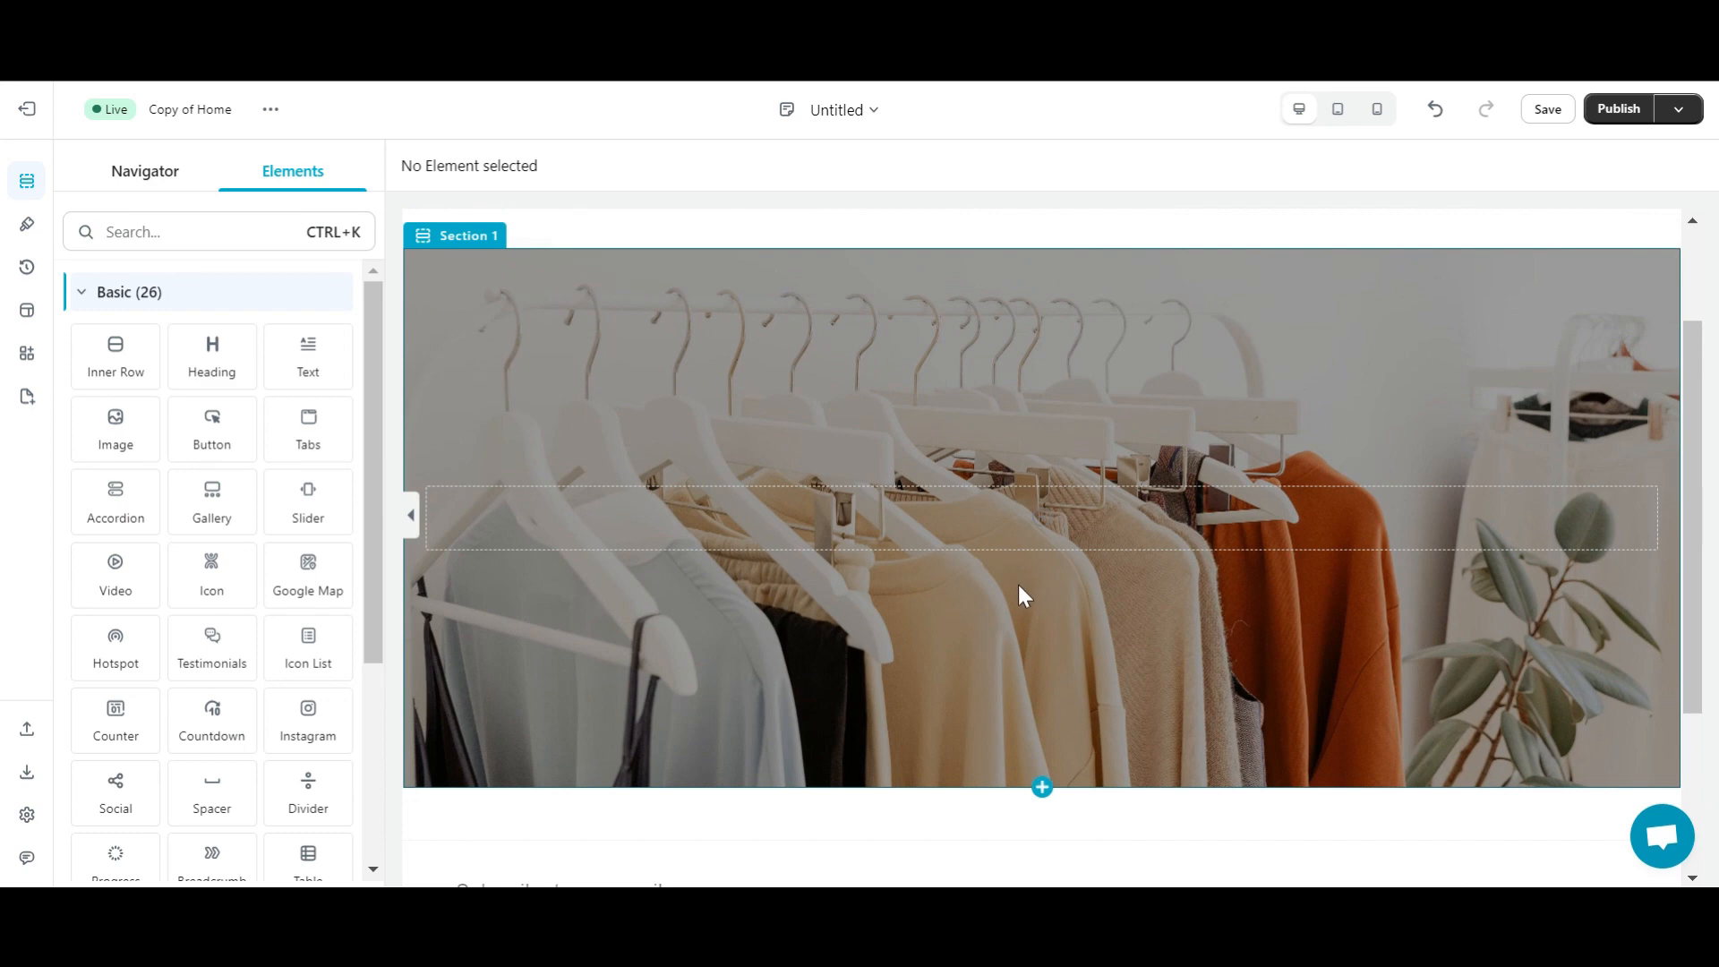
{"action": "left_click", "coordinate": [903, 523]}
{"action": "left_click_drag", "start_coordinate": [213, 362], "coordinate": [1038, 597]}
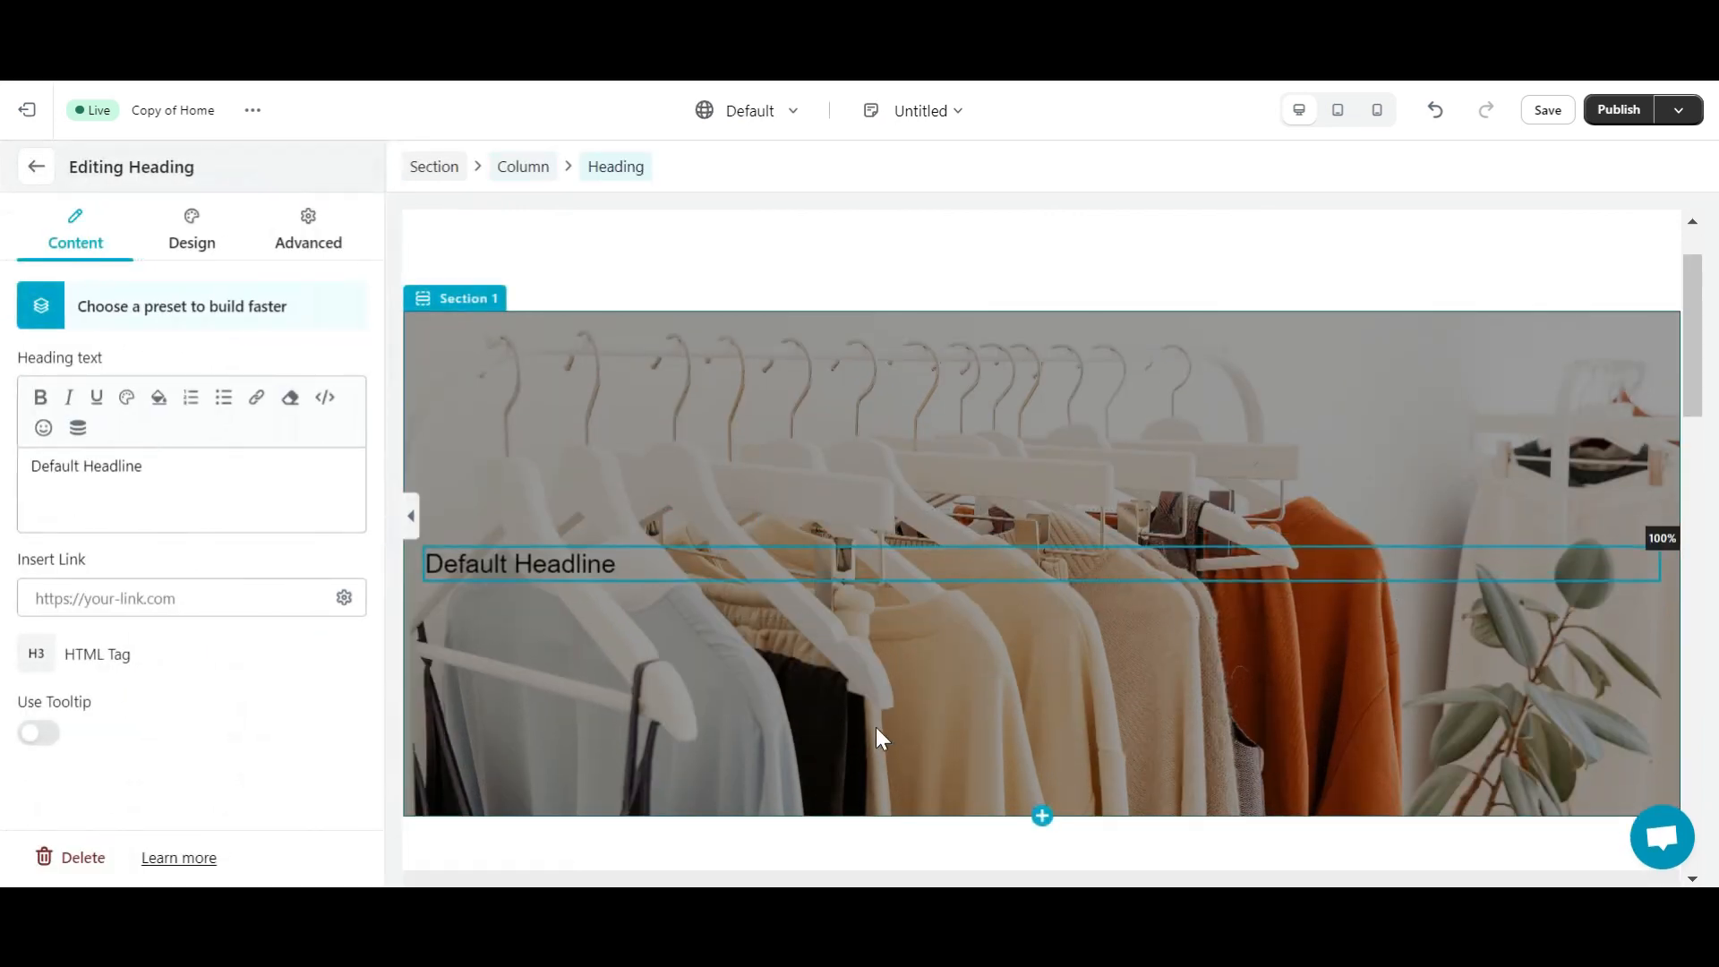
{"action": "left_click_drag", "start_coordinate": [157, 470], "coordinate": [19, 468]}
{"action": "type", "text": "ABOU"}
- Set the heading font to Outfit at 64 px
{"action": "left_click", "coordinate": [192, 231]}
{"action": "left_click", "coordinate": [103, 465]}
{"action": "left_click", "coordinate": [203, 645]}
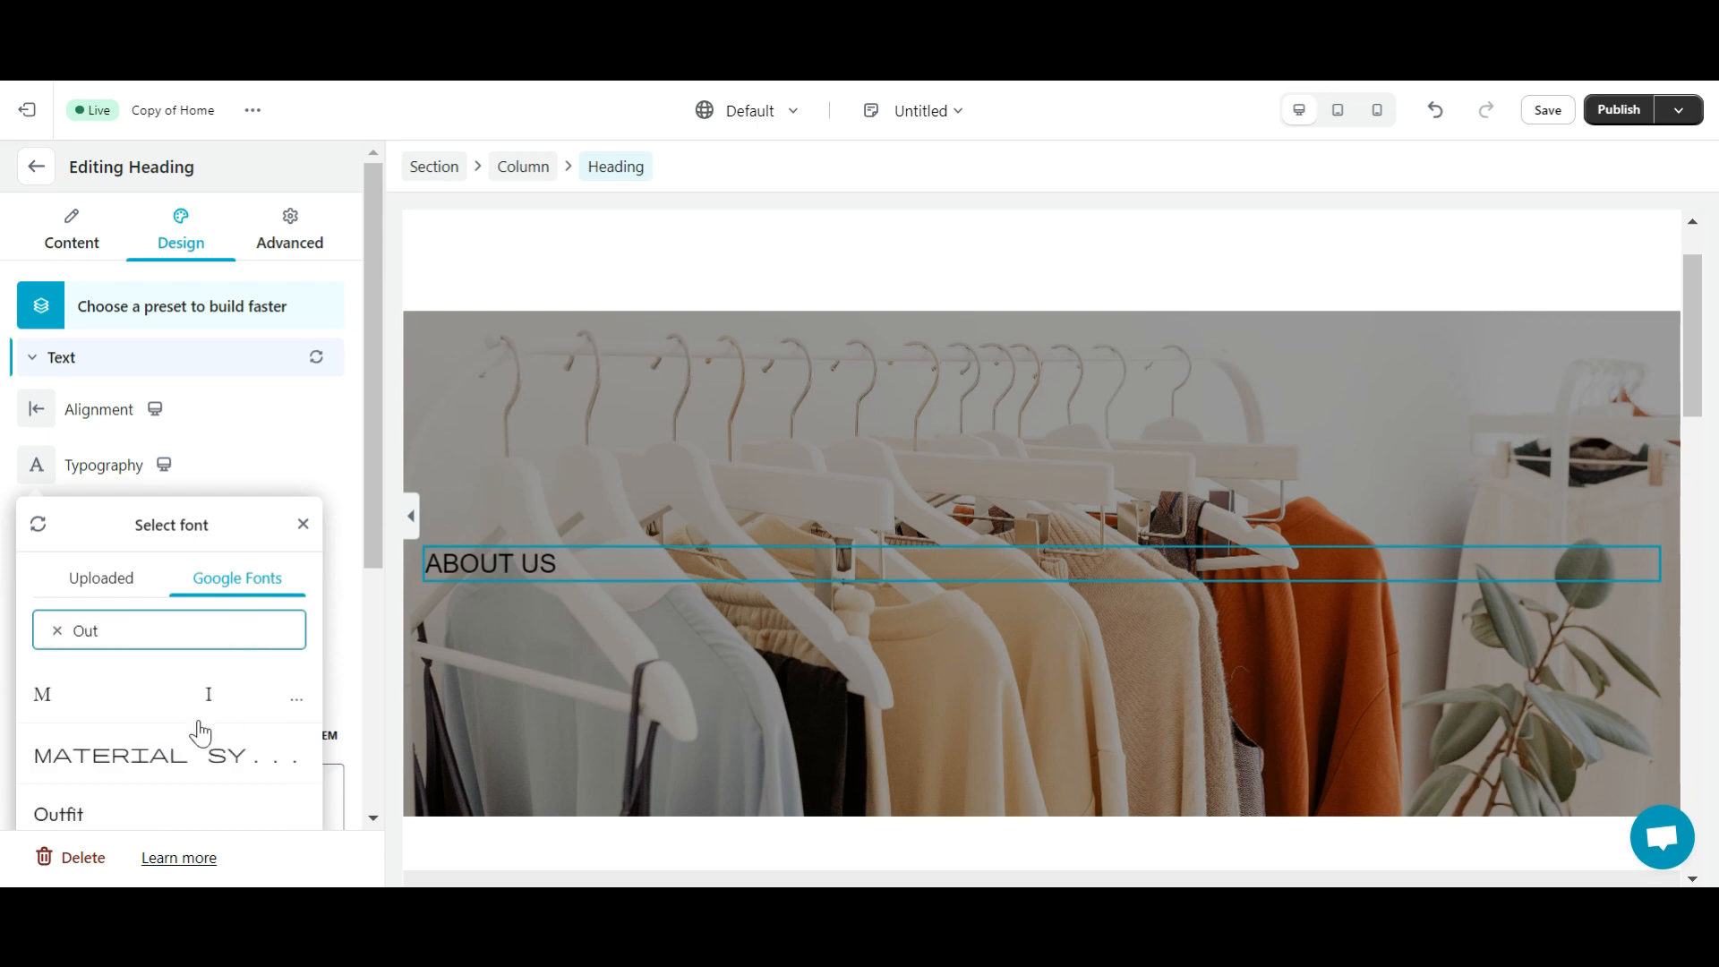
{"action": "scroll", "coordinate": [200, 733], "scroll_direction": "down", "scroll_amount": 1}
{"action": "left_click", "coordinate": [100, 689]}
{"action": "left_click", "coordinate": [287, 695]}
{"action": "double_click", "coordinate": [68, 602]}
{"action": "key", "text": "BackSpace"}
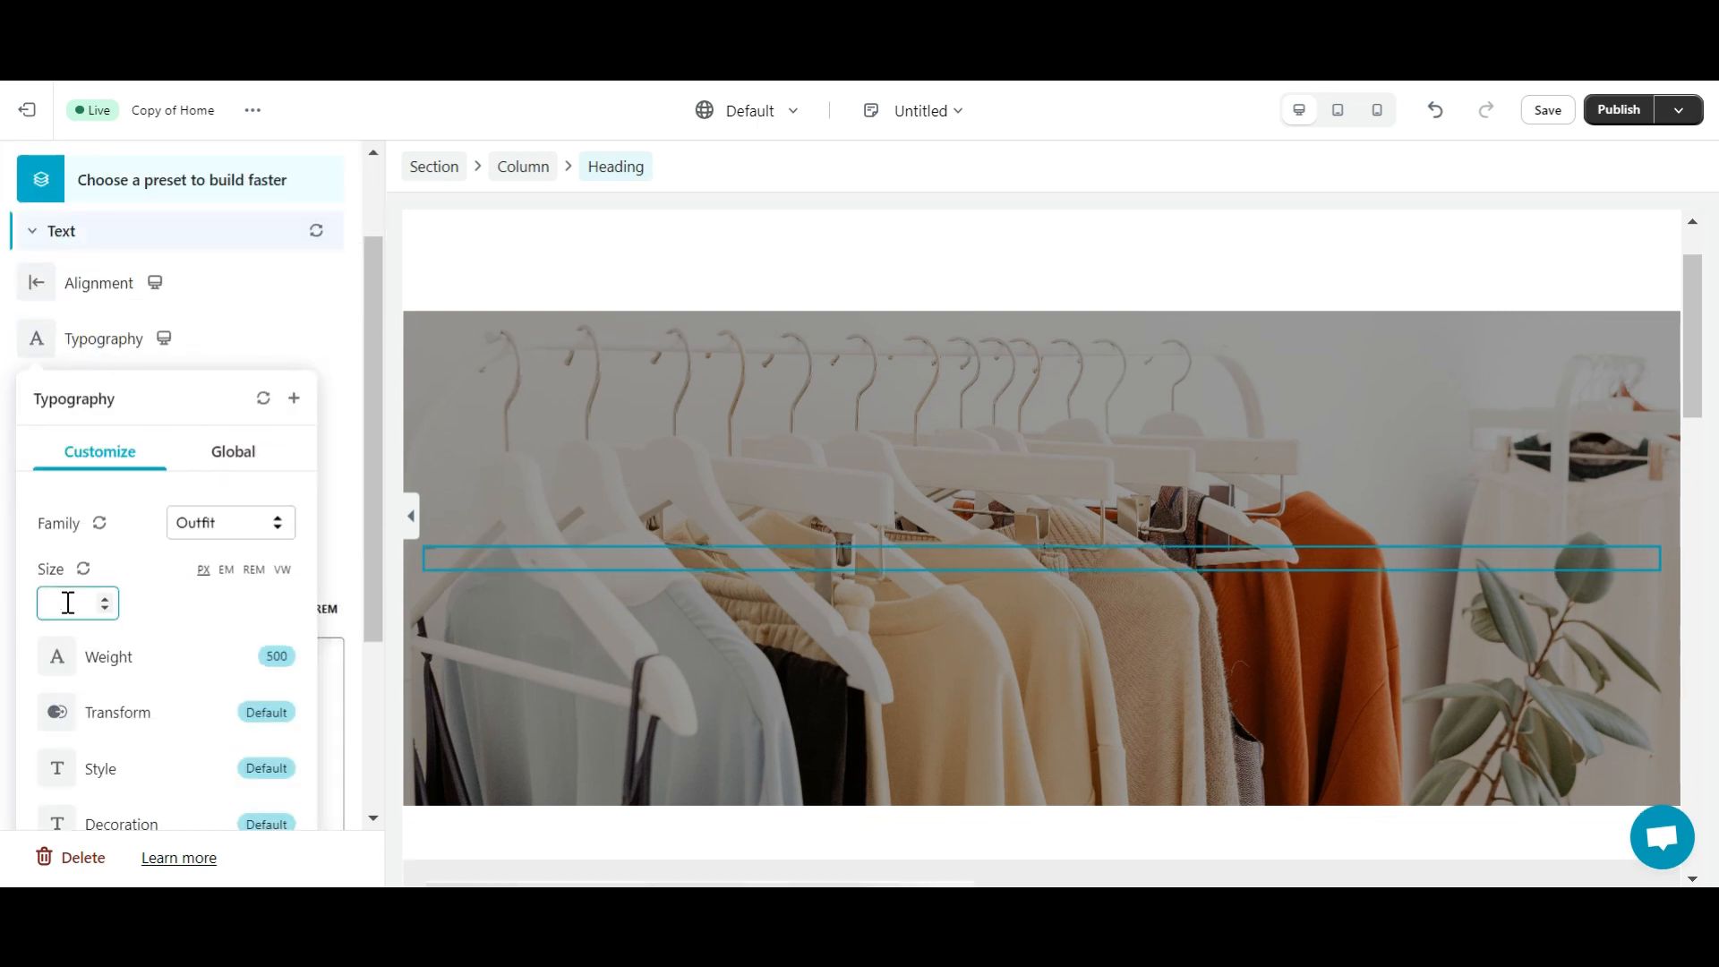
{"action": "type", "text": "64"}
{"action": "left_click", "coordinate": [321, 352]}
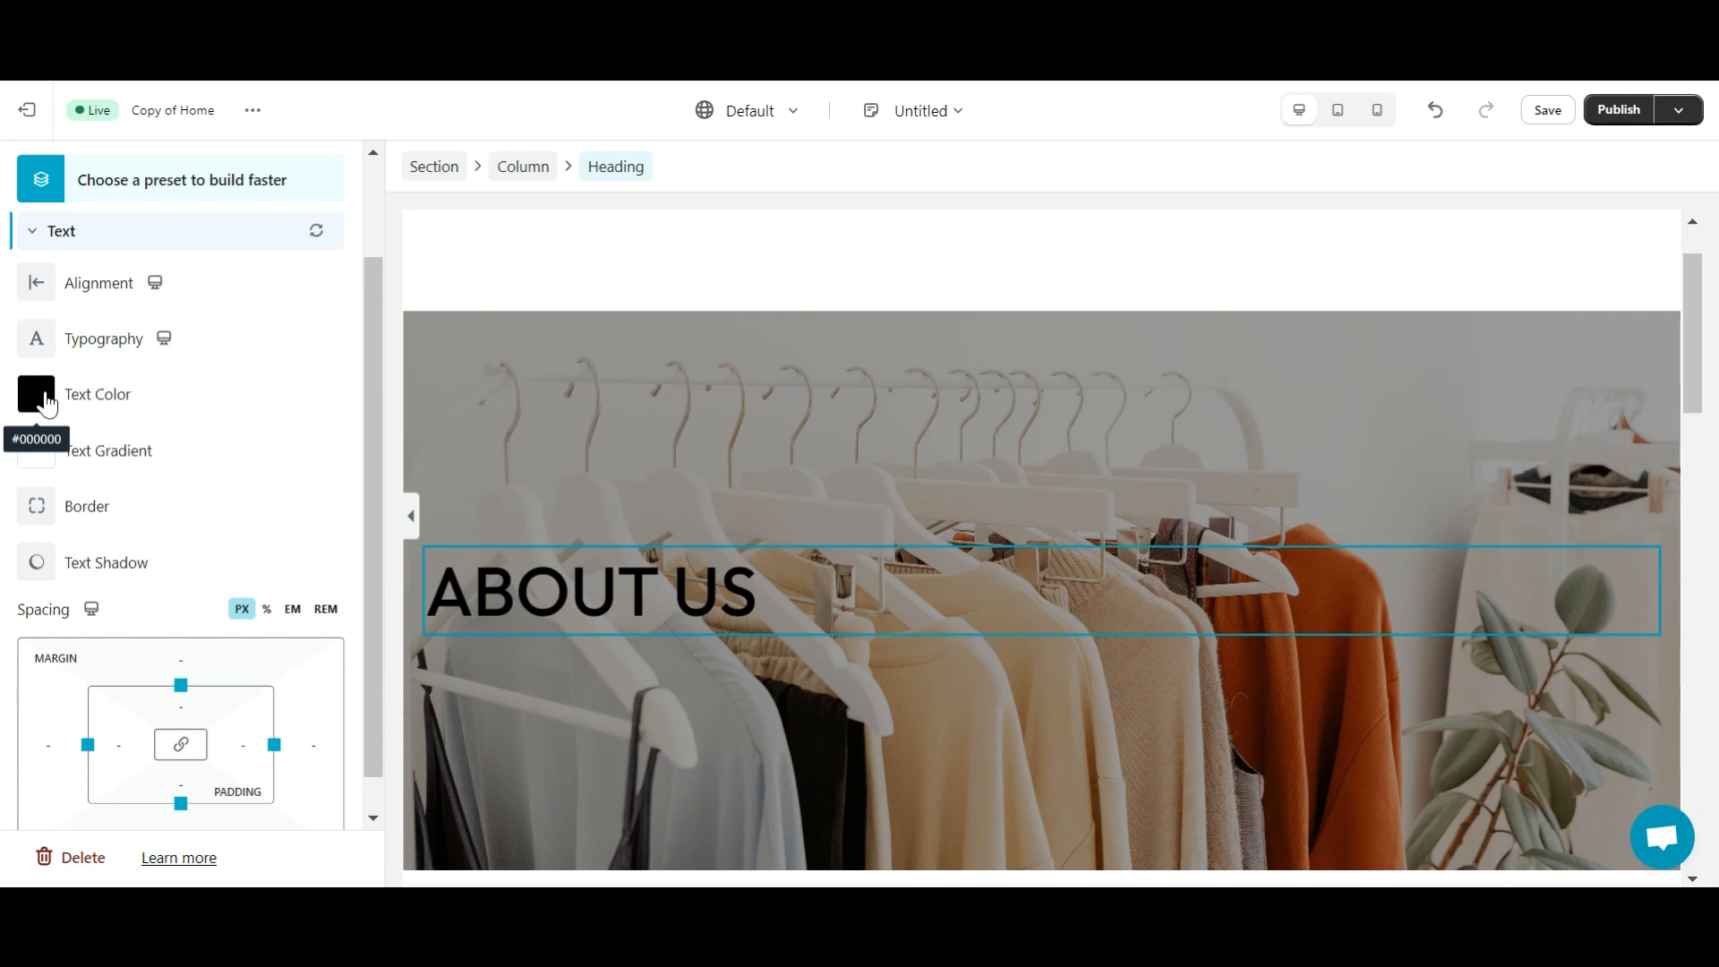
- Make the heading white (#ffffff), centre it, and add a text block below
{"action": "left_click", "coordinate": [38, 399]}
{"action": "left_click", "coordinate": [39, 563]}
{"action": "left_click", "coordinate": [36, 552]}
{"action": "triple_click", "coordinate": [54, 758]}
{"action": "type", "text": "#ffffff"}
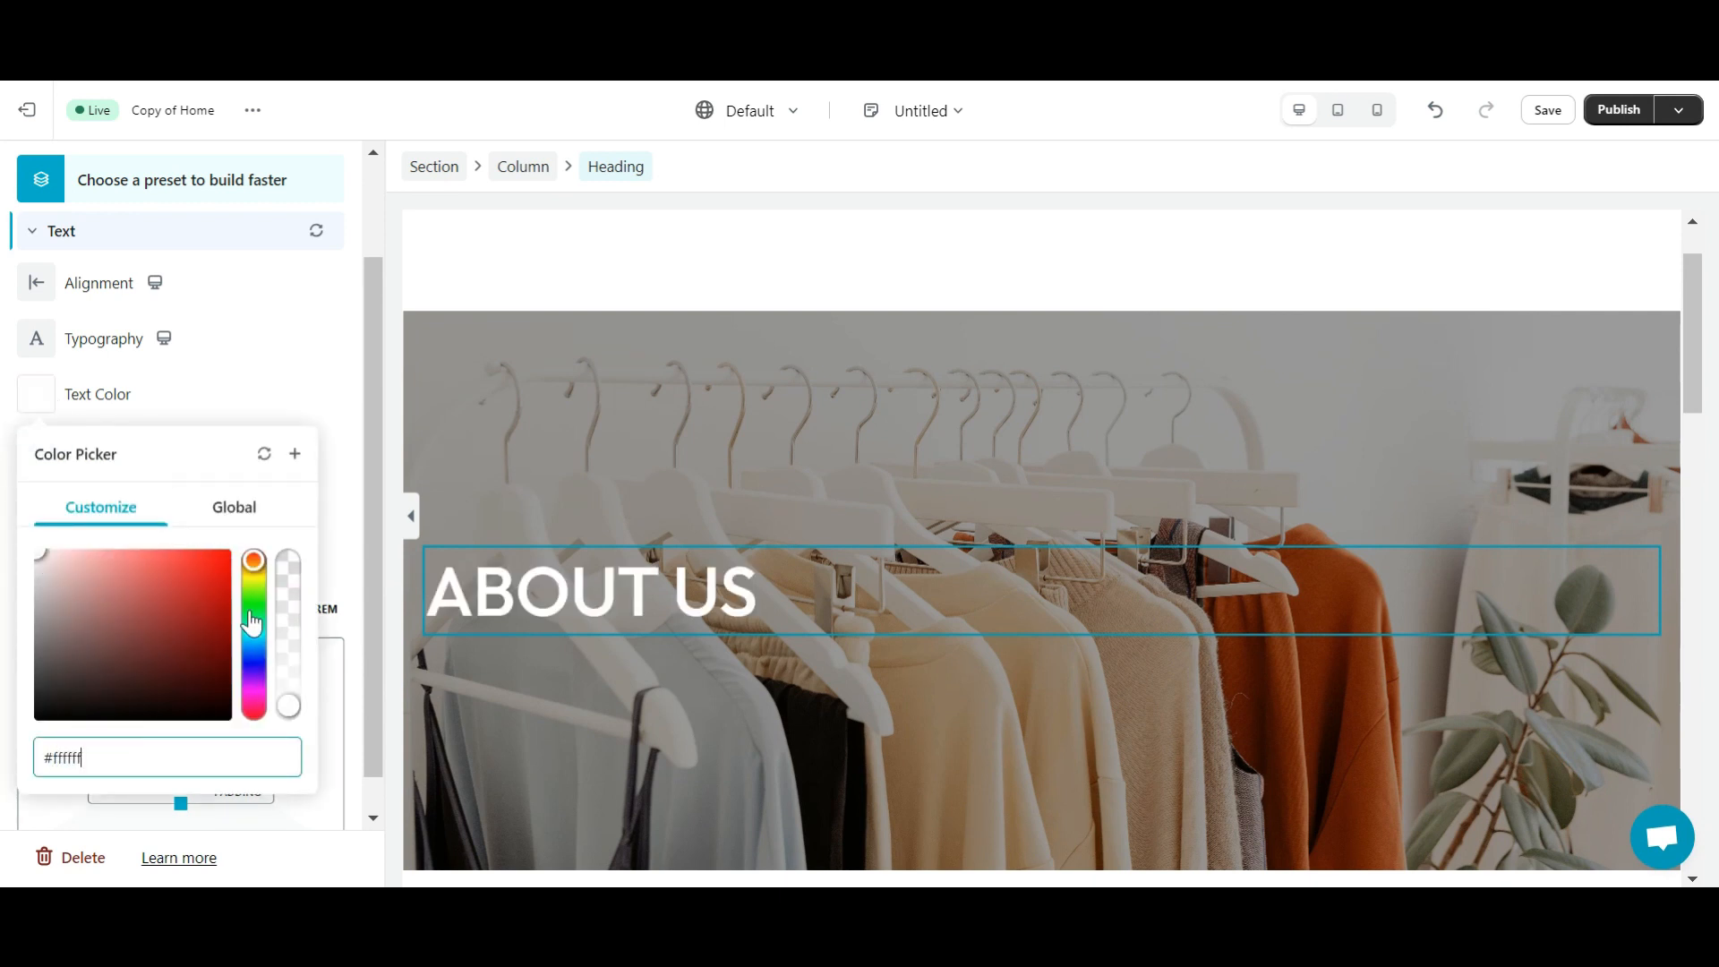
{"action": "left_click", "coordinate": [324, 466]}
{"action": "scroll", "coordinate": [135, 430], "scroll_direction": "up", "scroll_amount": 2}
{"action": "left_click", "coordinate": [36, 409]}
{"action": "left_click", "coordinate": [88, 464]}
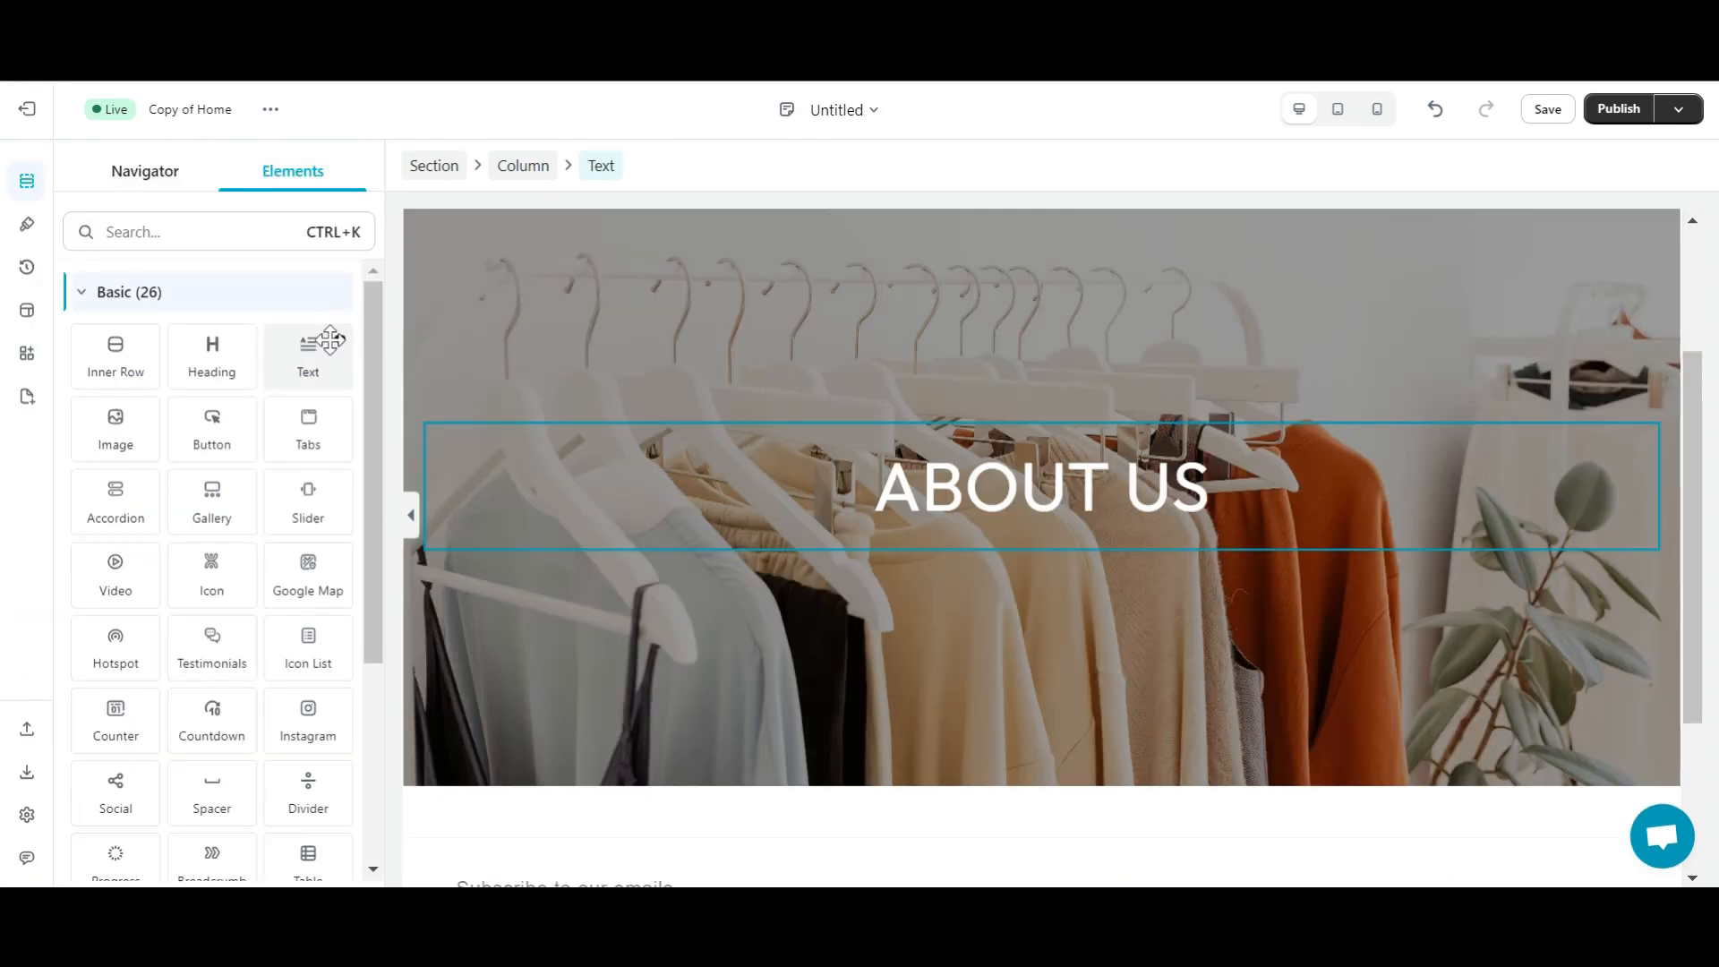
{"action": "left_click_drag", "start_coordinate": [313, 351], "coordinate": [1053, 541]}
- Replace the placeholder paragraph with the pasted team description
{"action": "left_click_drag", "start_coordinate": [199, 761], "coordinate": [23, 644]}
{"action": "key", "text": "BackSpace"}
{"action": "type", "text": "We are a passionate team dedicated to empowering women with stylish, quality clothing that celebrates their unique essence."}
{"action": "key", "text": "ctrl+a"}
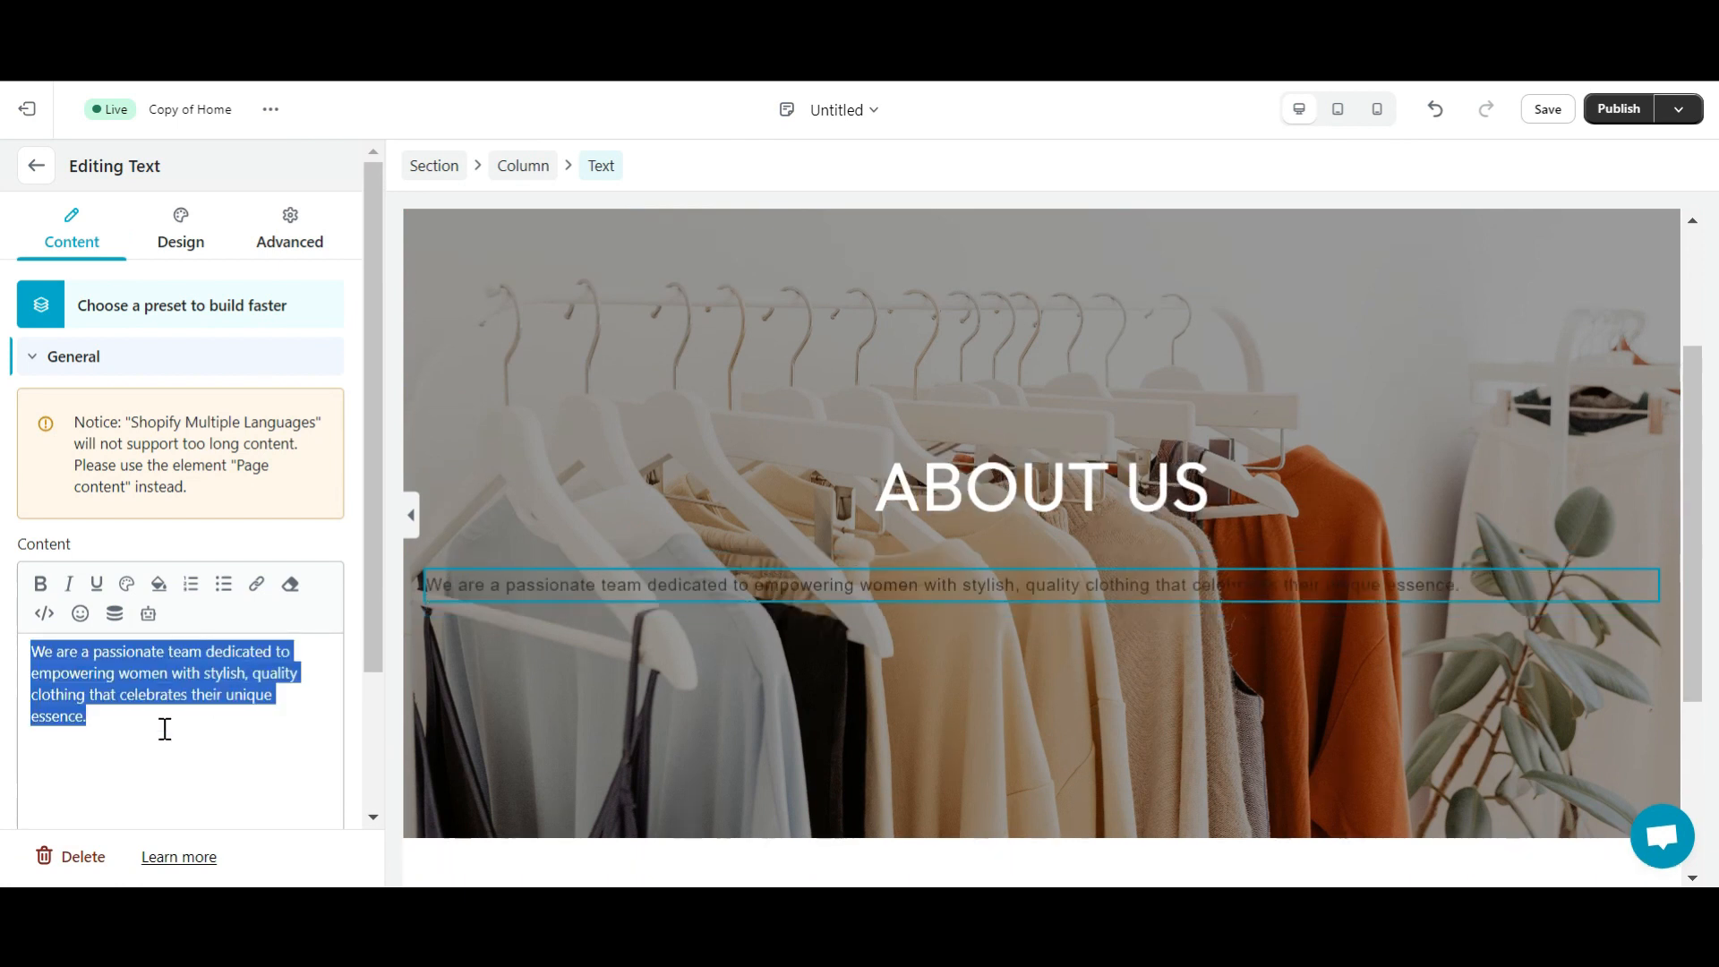
- Centre the paragraph and set its font size to 15
{"action": "left_click", "coordinate": [181, 235]}
{"action": "left_click", "coordinate": [43, 514]}
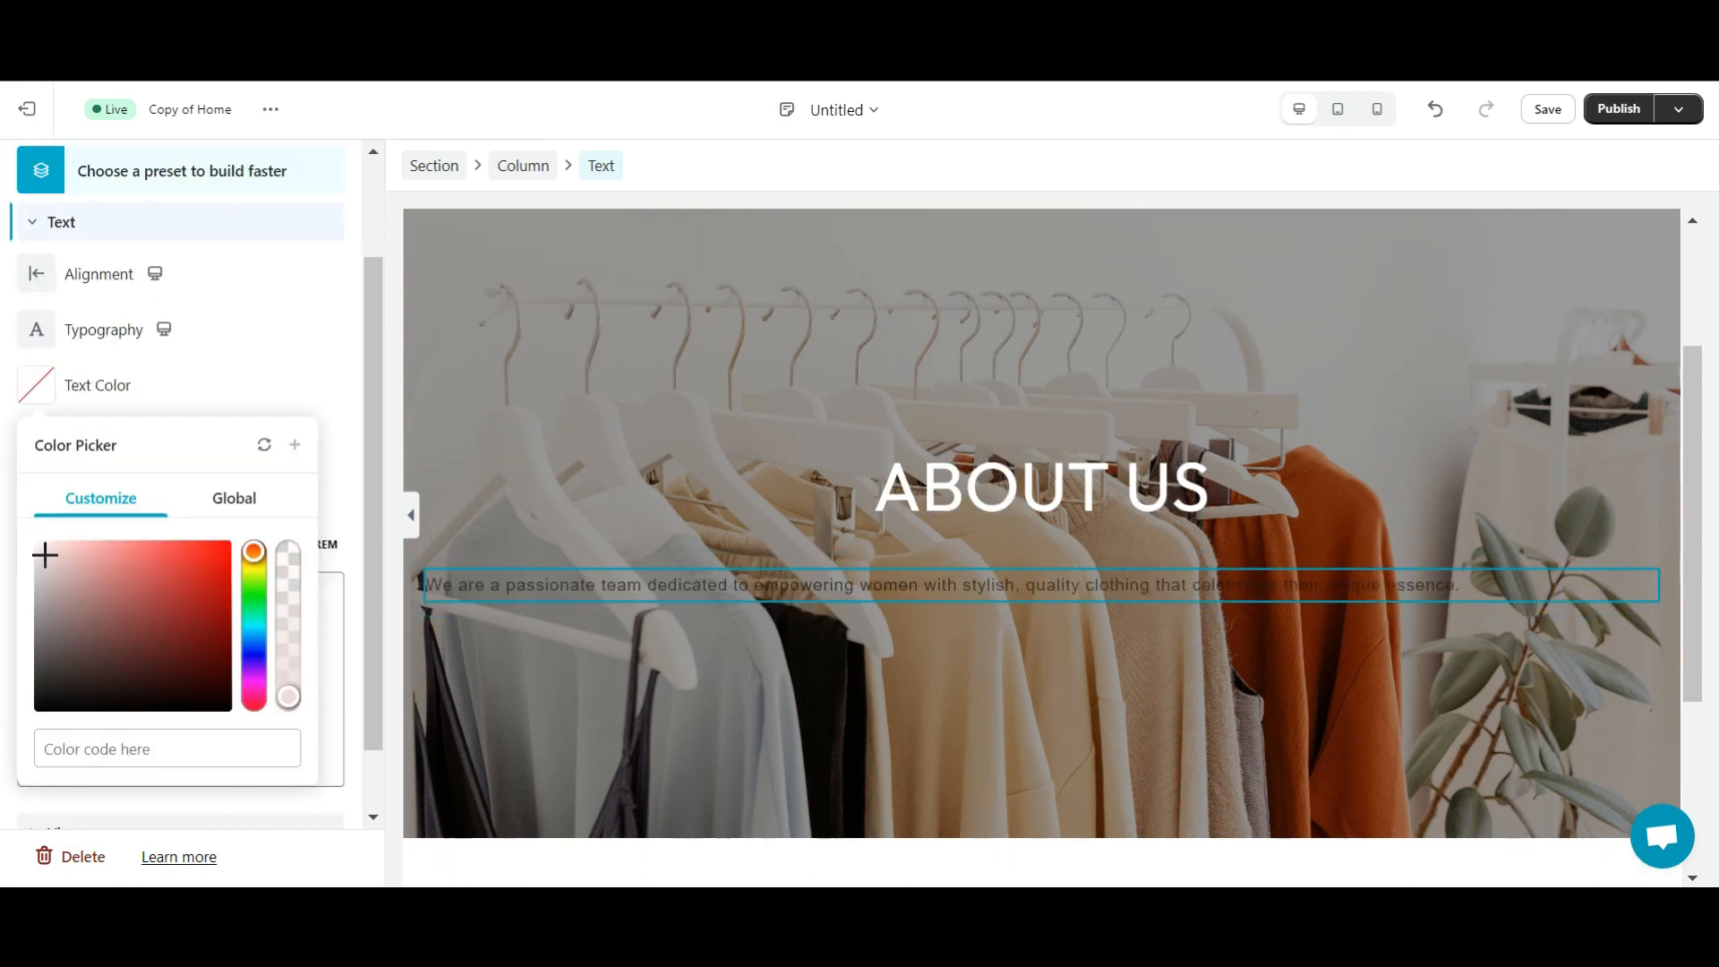
{"action": "left_click", "coordinate": [38, 274]}
{"action": "left_click", "coordinate": [92, 344]}
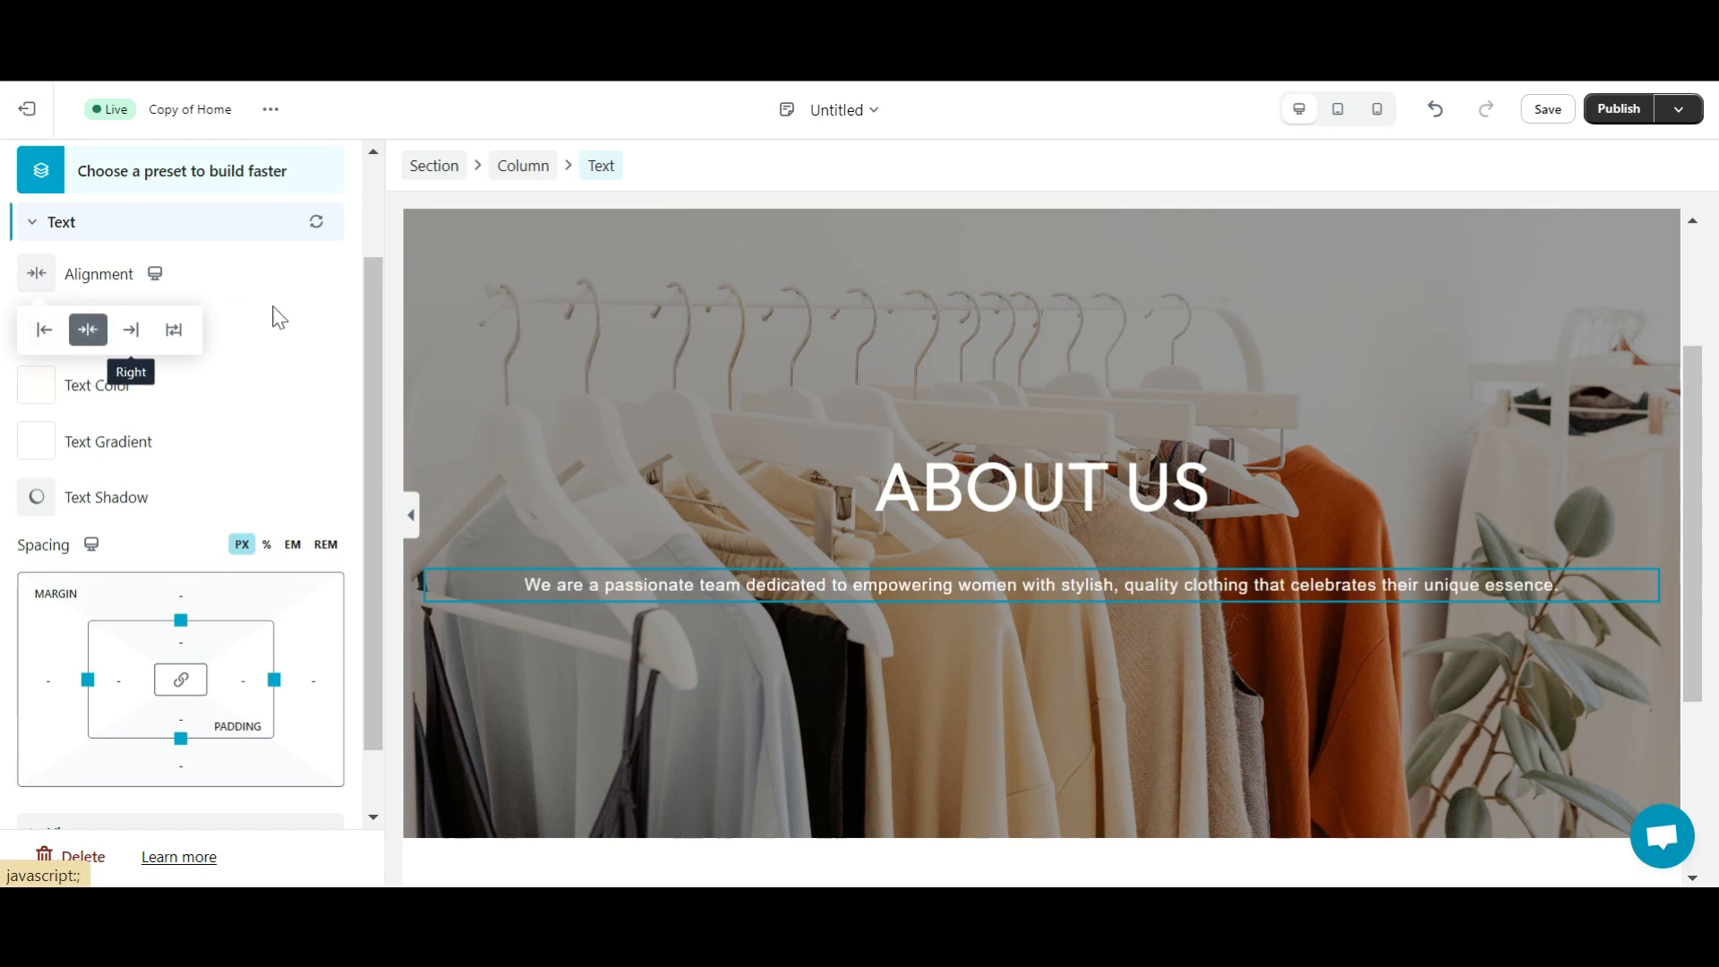
{"action": "left_click", "coordinate": [36, 343]}
{"action": "left_click", "coordinate": [77, 591]}
{"action": "type", "text": "15"}
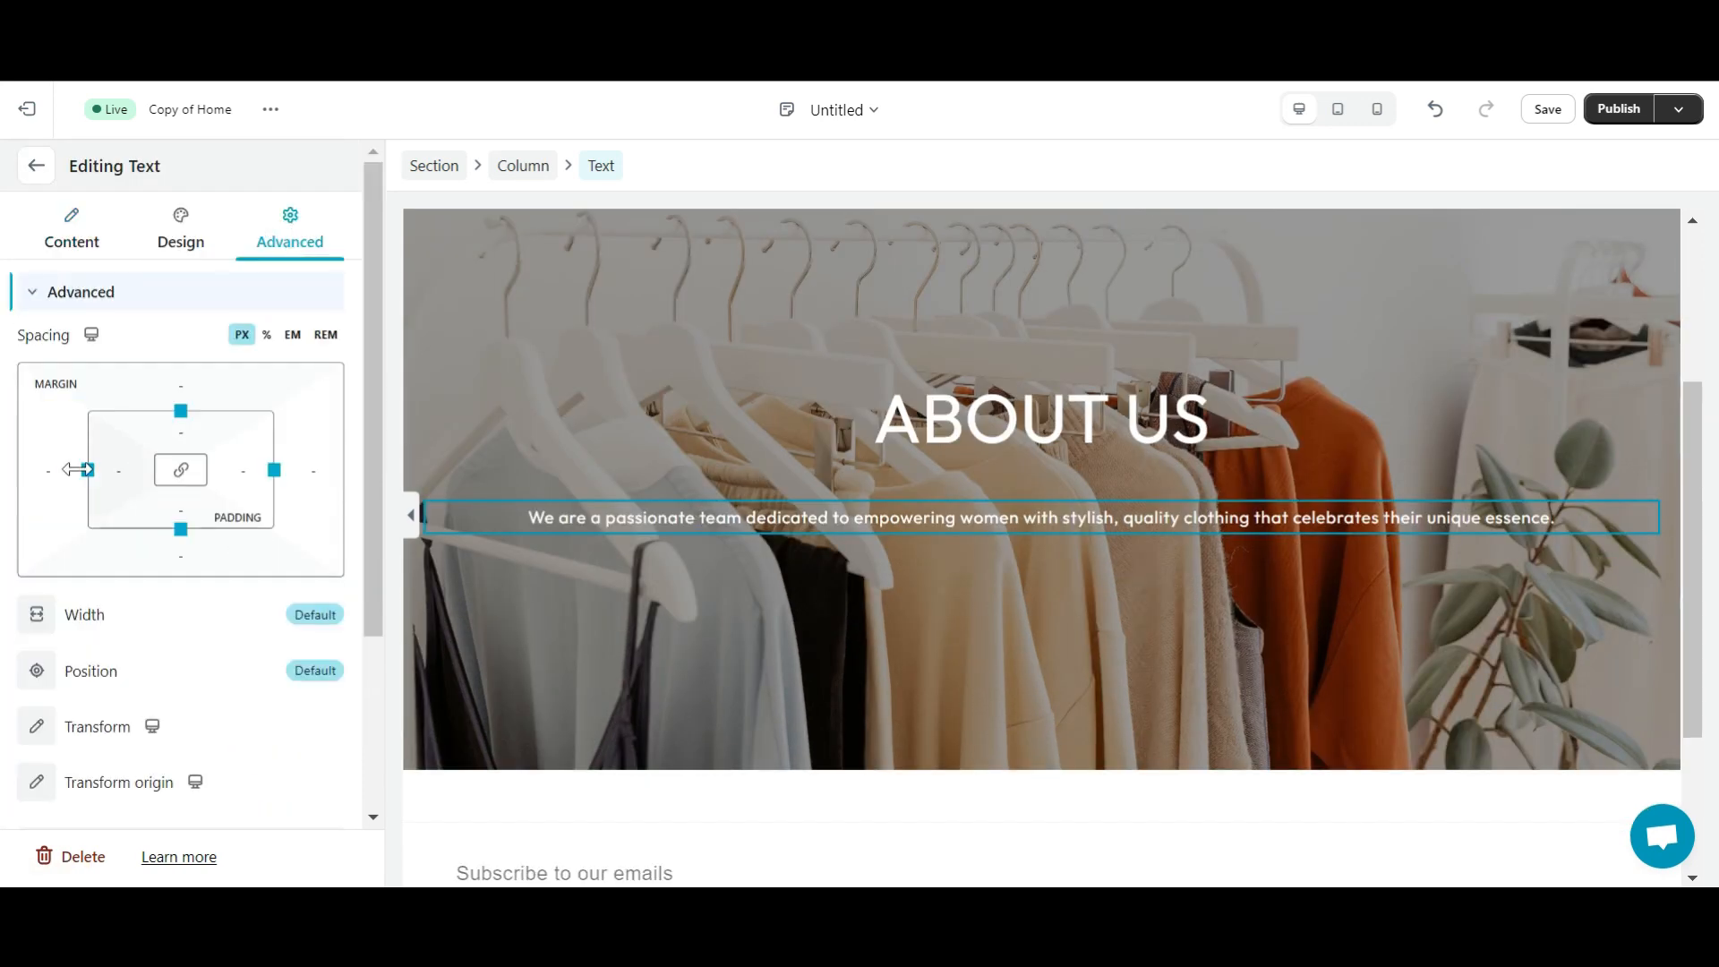
- Give the paragraph 300 px left and right margins
{"action": "left_click", "coordinate": [118, 471]}
{"action": "left_click", "coordinate": [249, 565]}
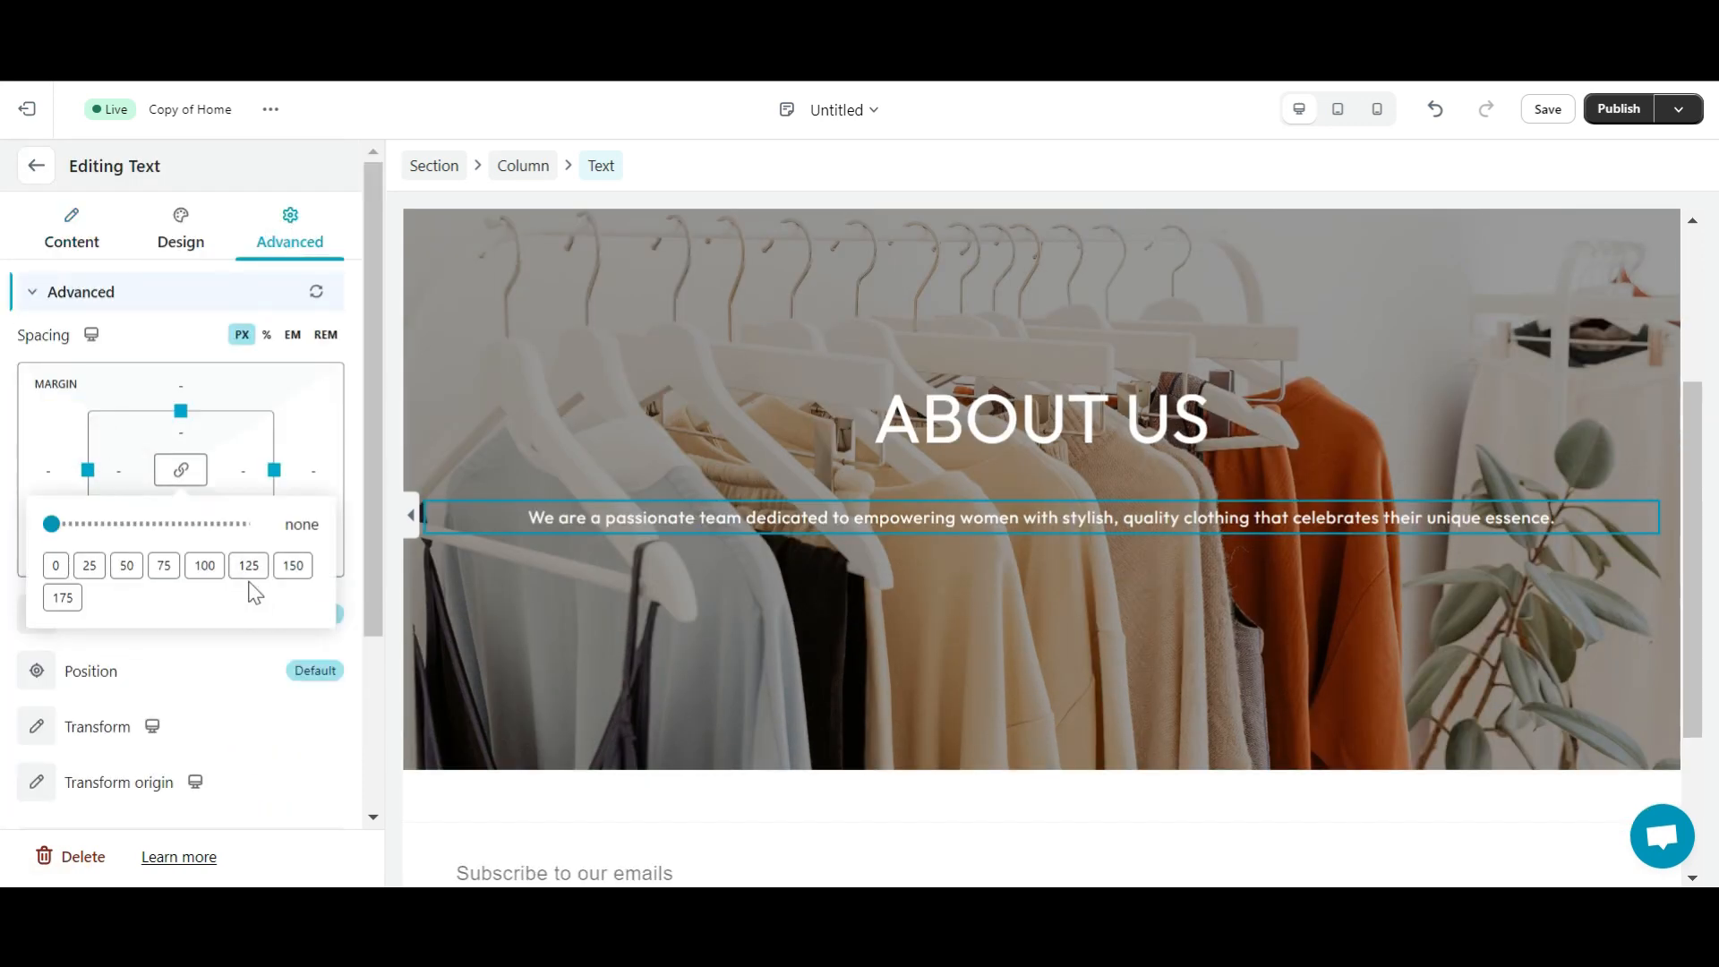
{"action": "left_click", "coordinate": [242, 470]}
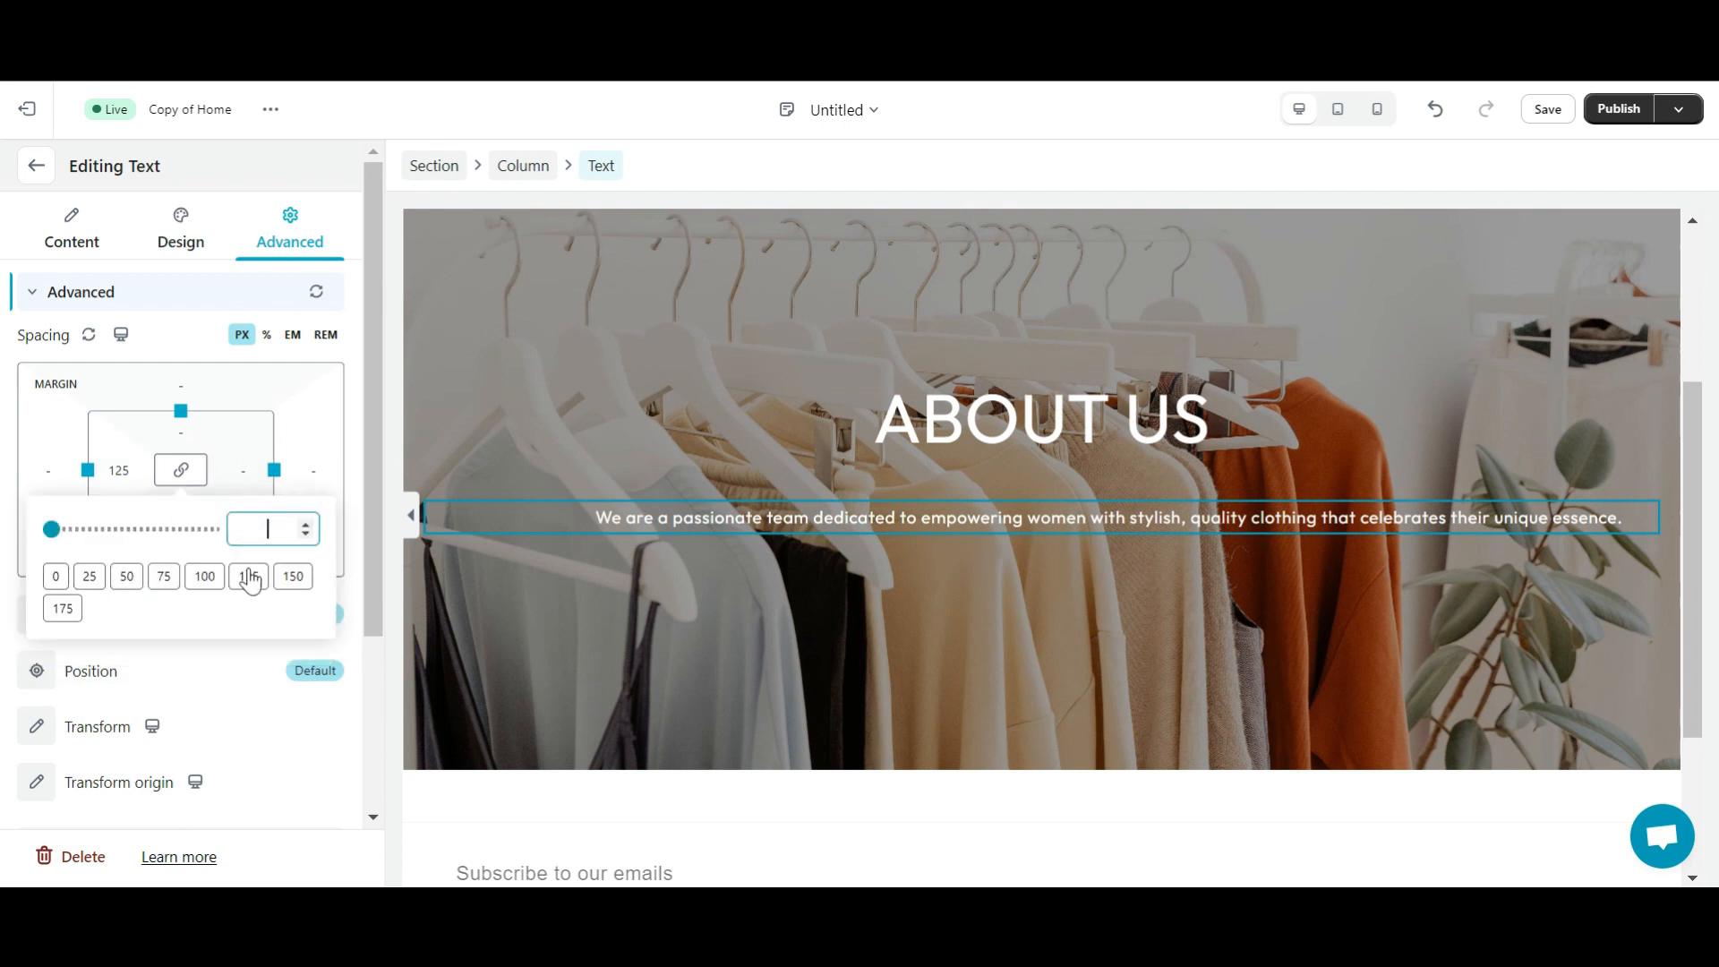
{"action": "left_click", "coordinate": [250, 567]}
{"action": "left_click", "coordinate": [243, 470]}
{"action": "type", "text": "200"}
{"action": "key", "text": "Return"}
{"action": "left_click", "coordinate": [306, 526]}
{"action": "type", "text": "300"}
{"action": "key", "text": "Return"}
{"action": "left_click", "coordinate": [257, 503]}
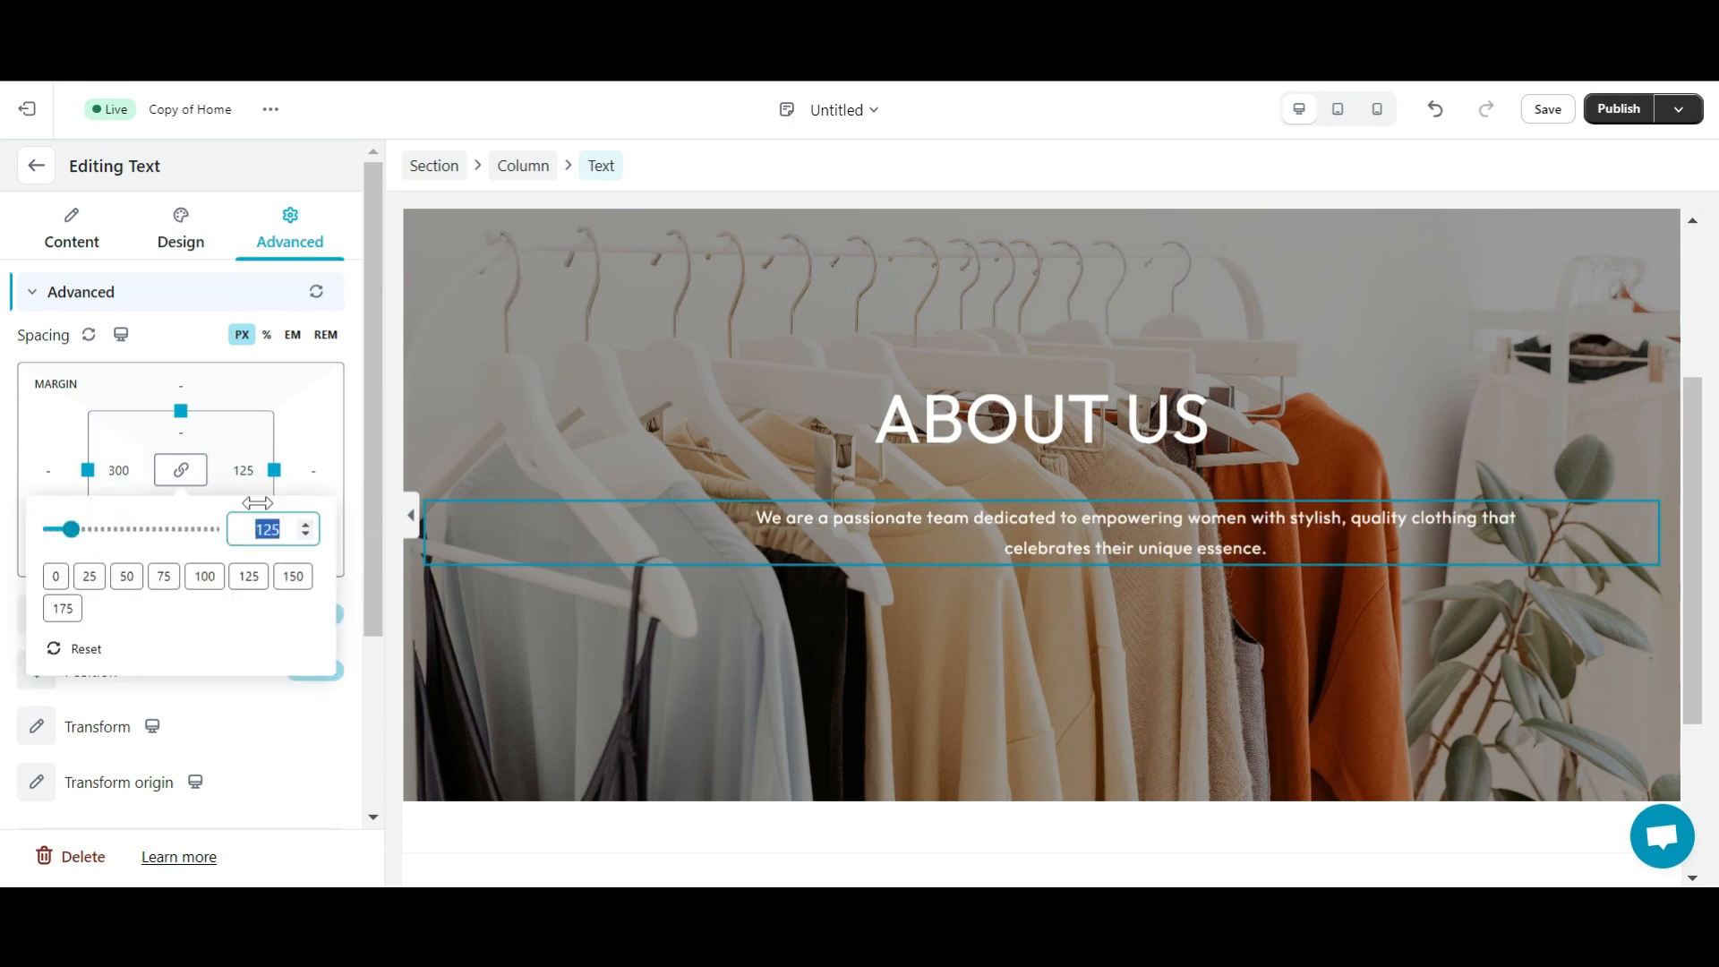
{"action": "key", "text": "Return"}
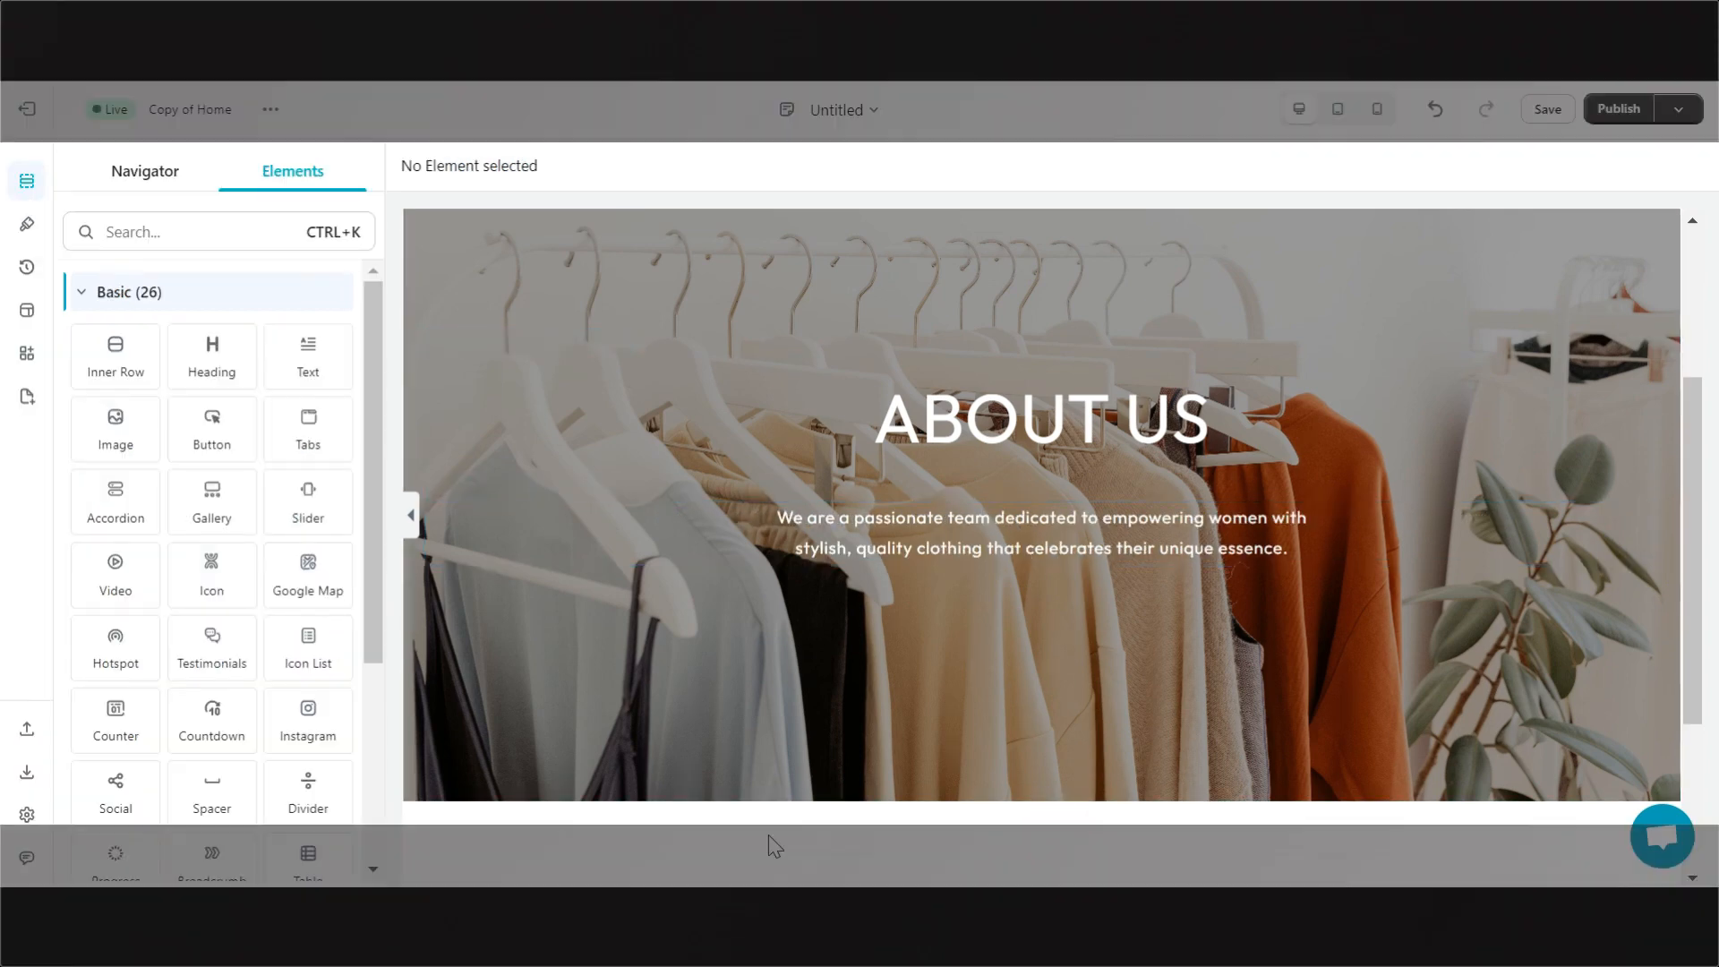
- Add a new section below the hero with an Image element in its left column
{"action": "scroll", "coordinate": [776, 846], "scroll_direction": "down", "scroll_amount": 3}
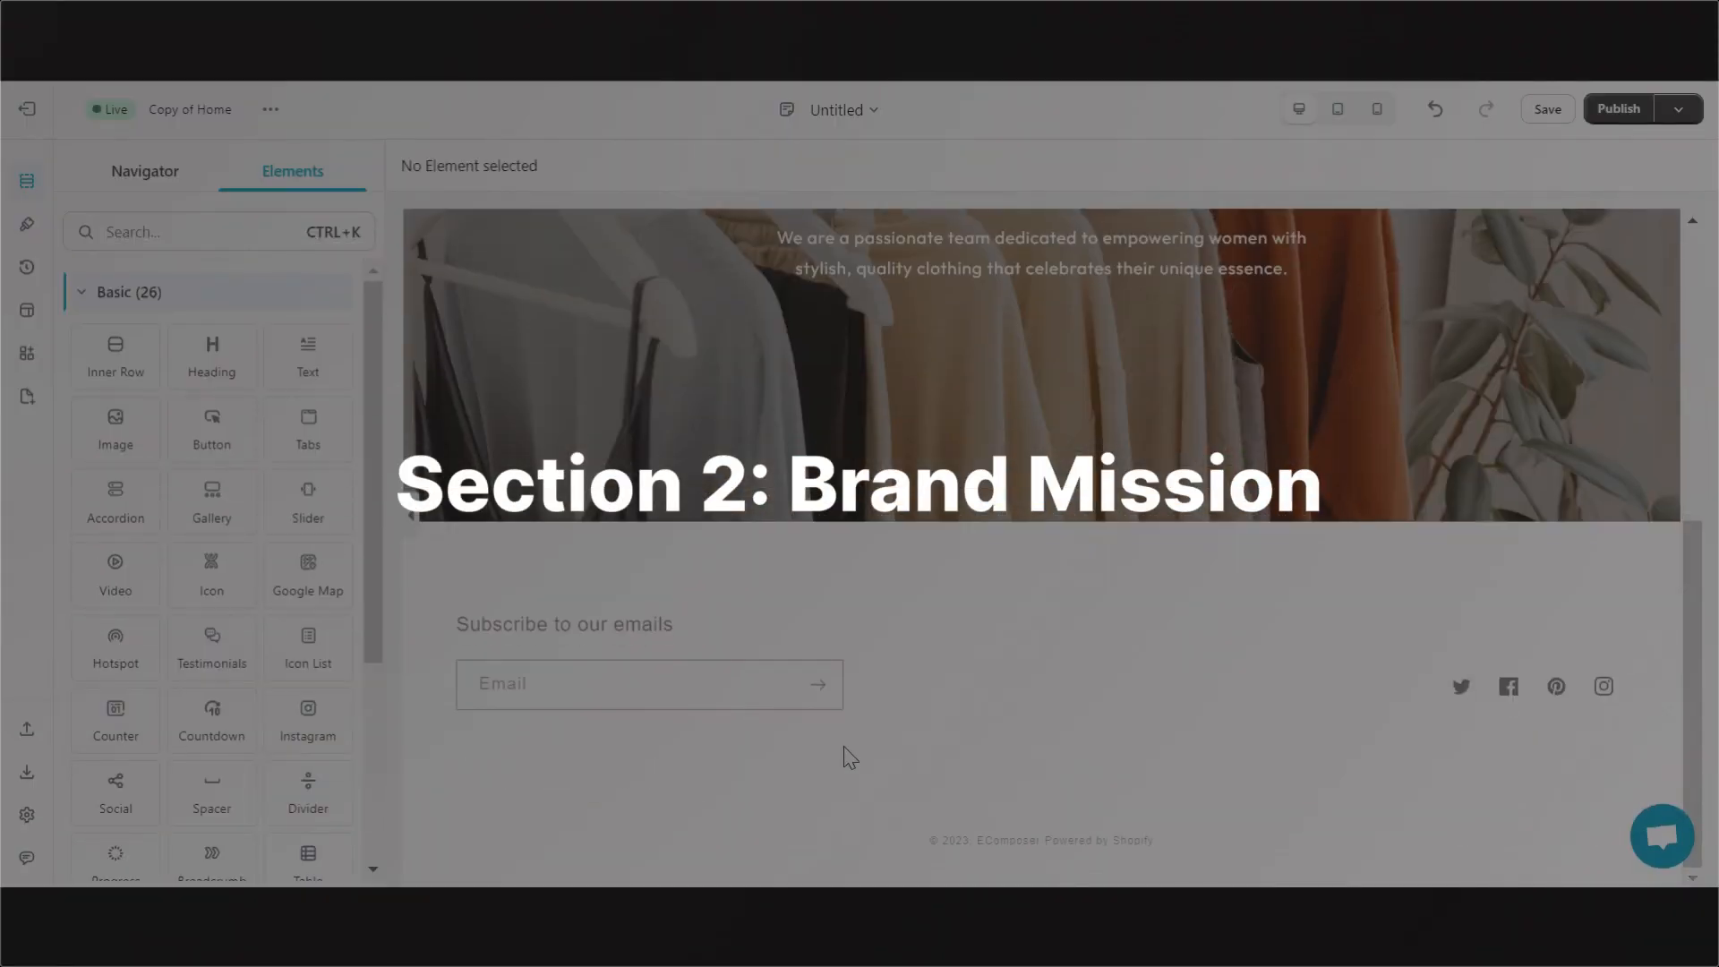
{"action": "left_click", "coordinate": [1042, 520]}
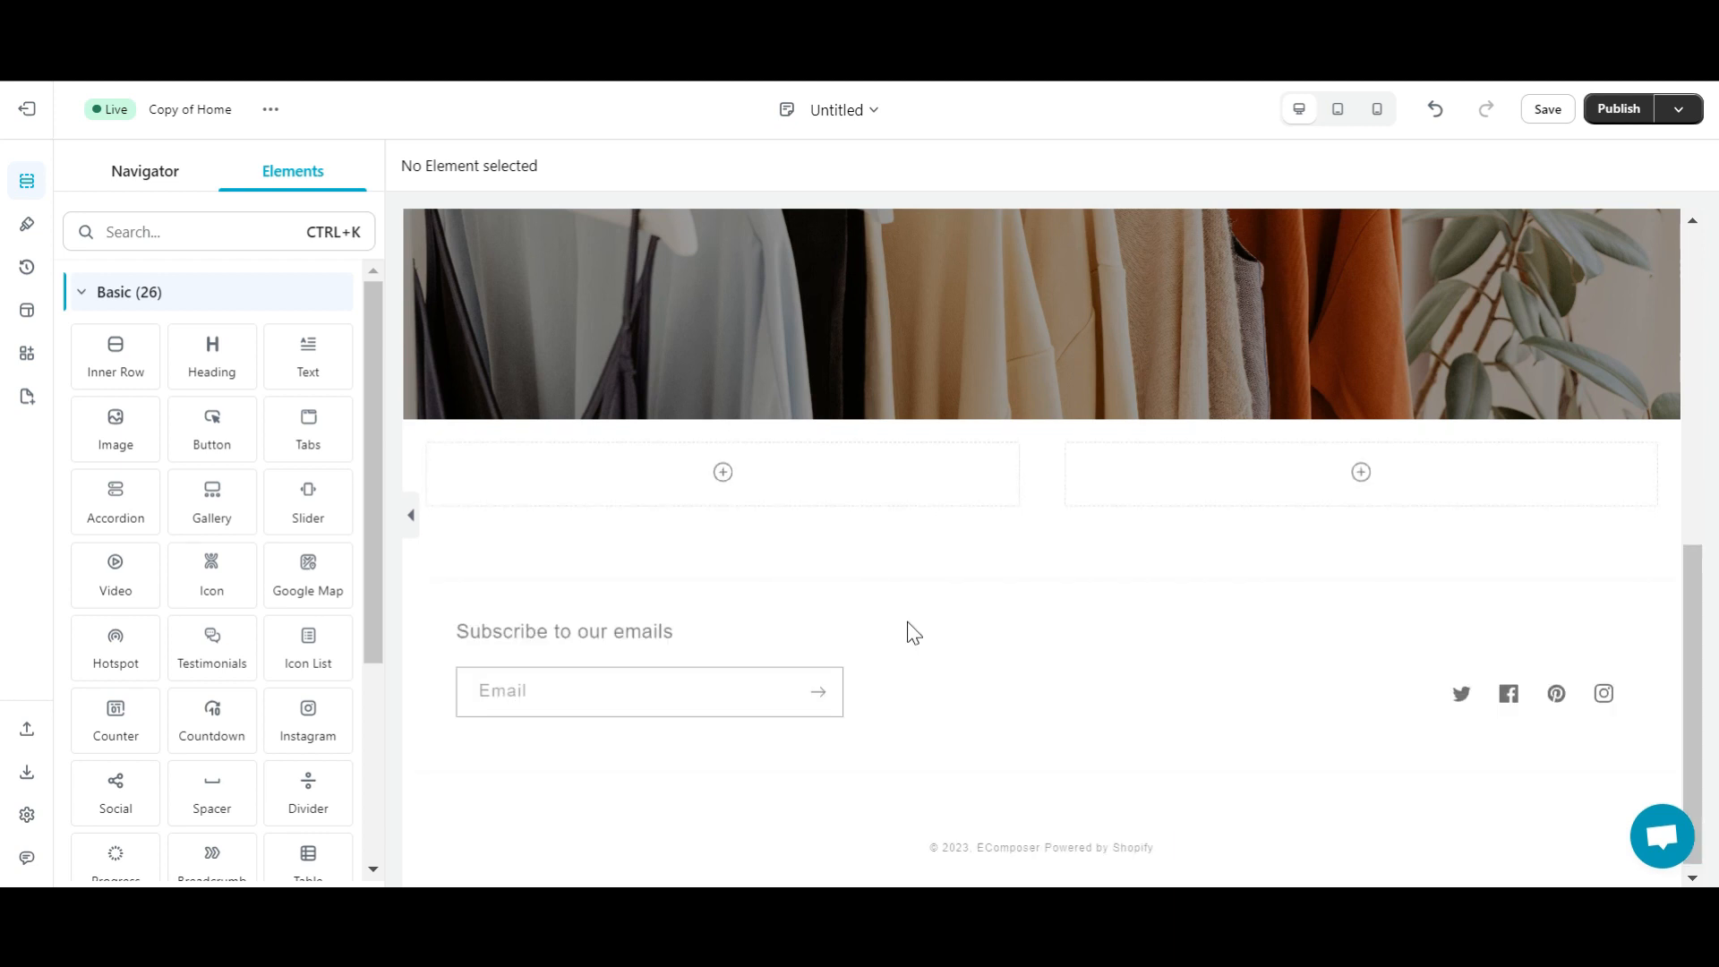
{"action": "left_click", "coordinate": [212, 229]}
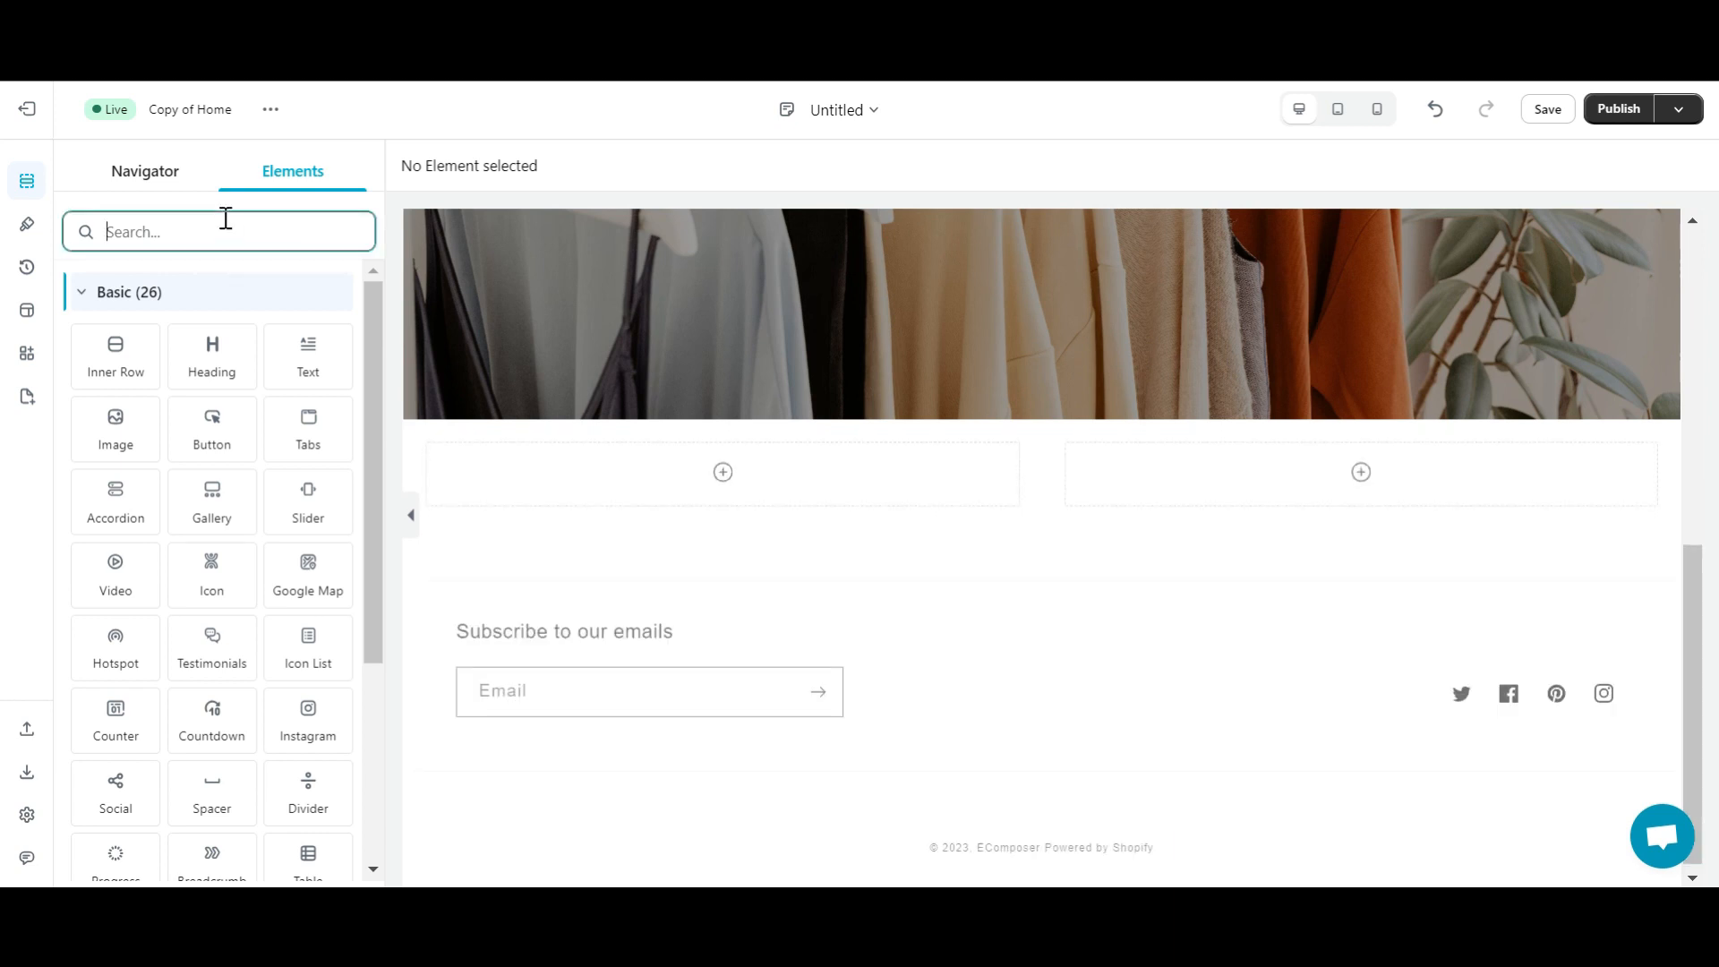
{"action": "type", "text": "Image"}
{"action": "left_click_drag", "start_coordinate": [119, 354], "coordinate": [715, 490]}
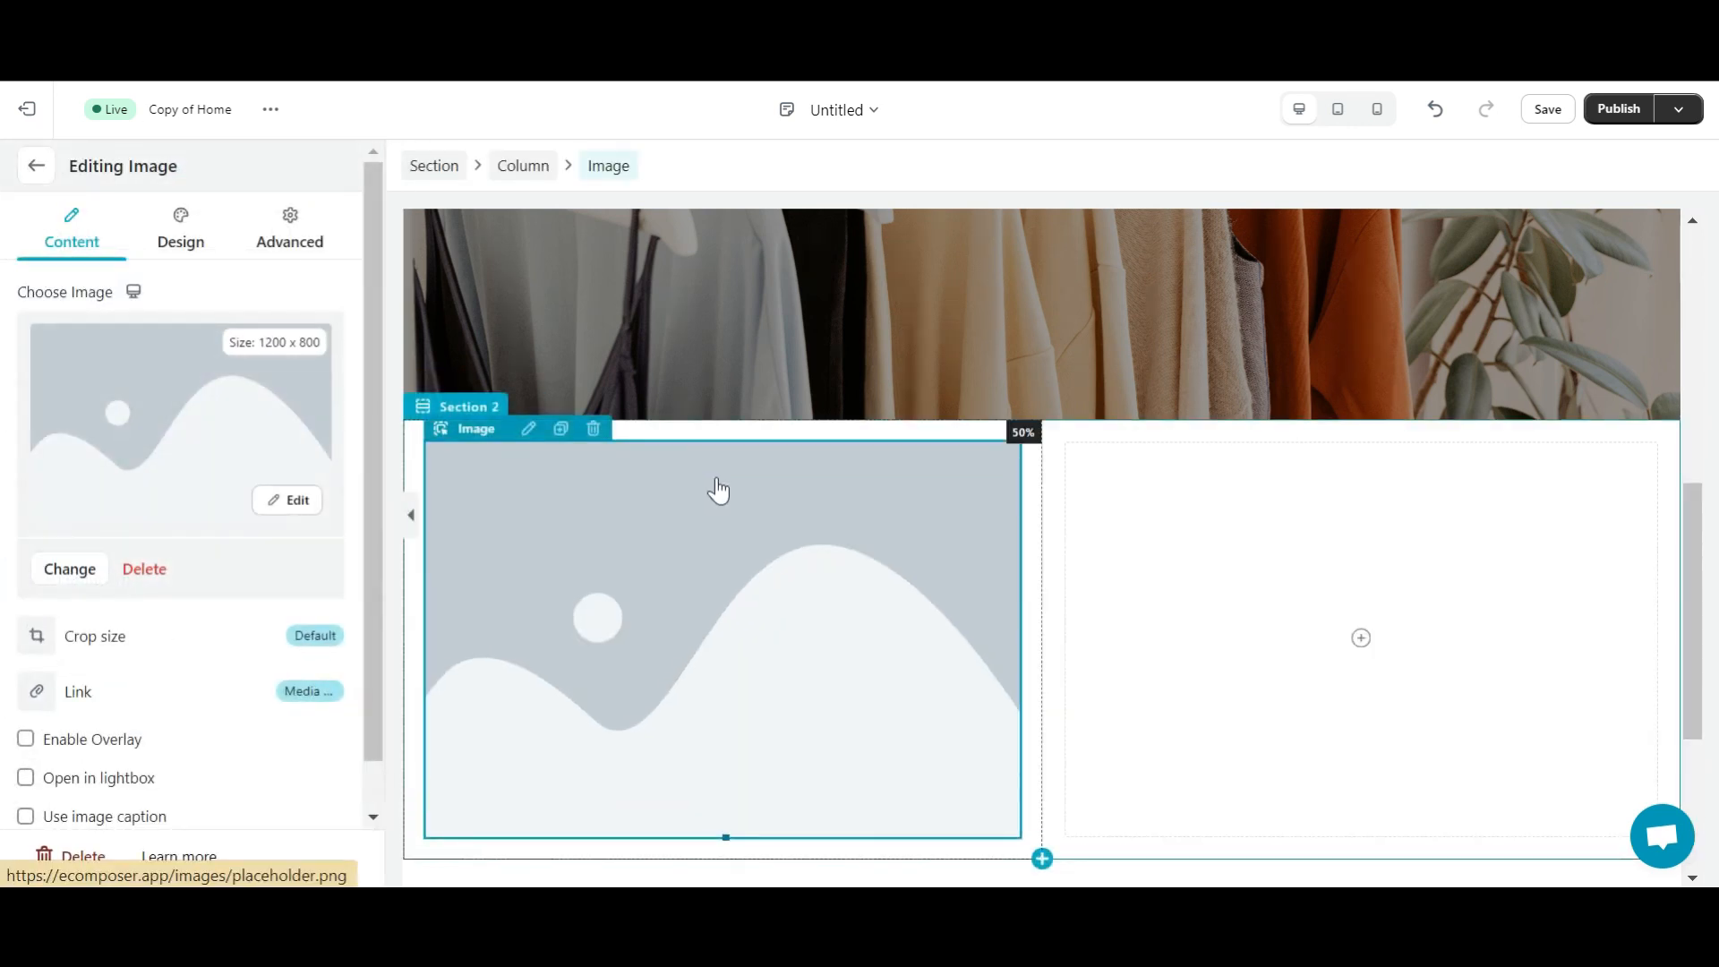
- Upload the Our Mission photo into that image
{"action": "left_click", "coordinate": [57, 569]}
{"action": "left_click", "coordinate": [414, 272]}
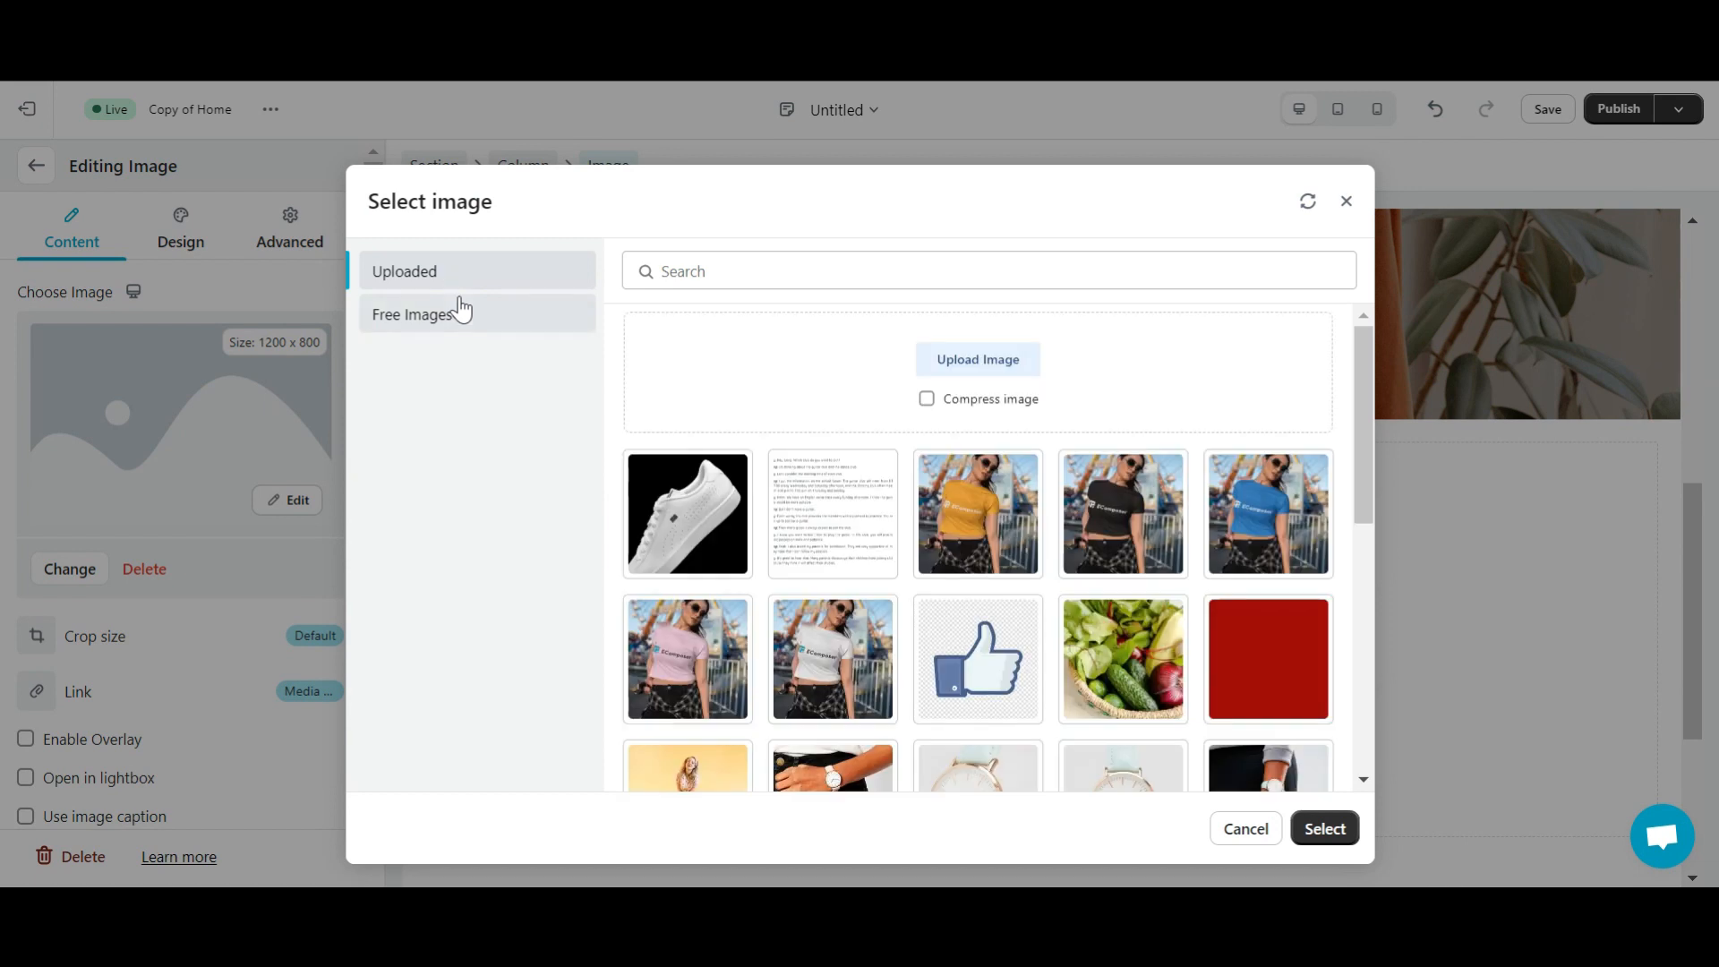
{"action": "left_click", "coordinate": [978, 357]}
{"action": "left_click", "coordinate": [436, 316]}
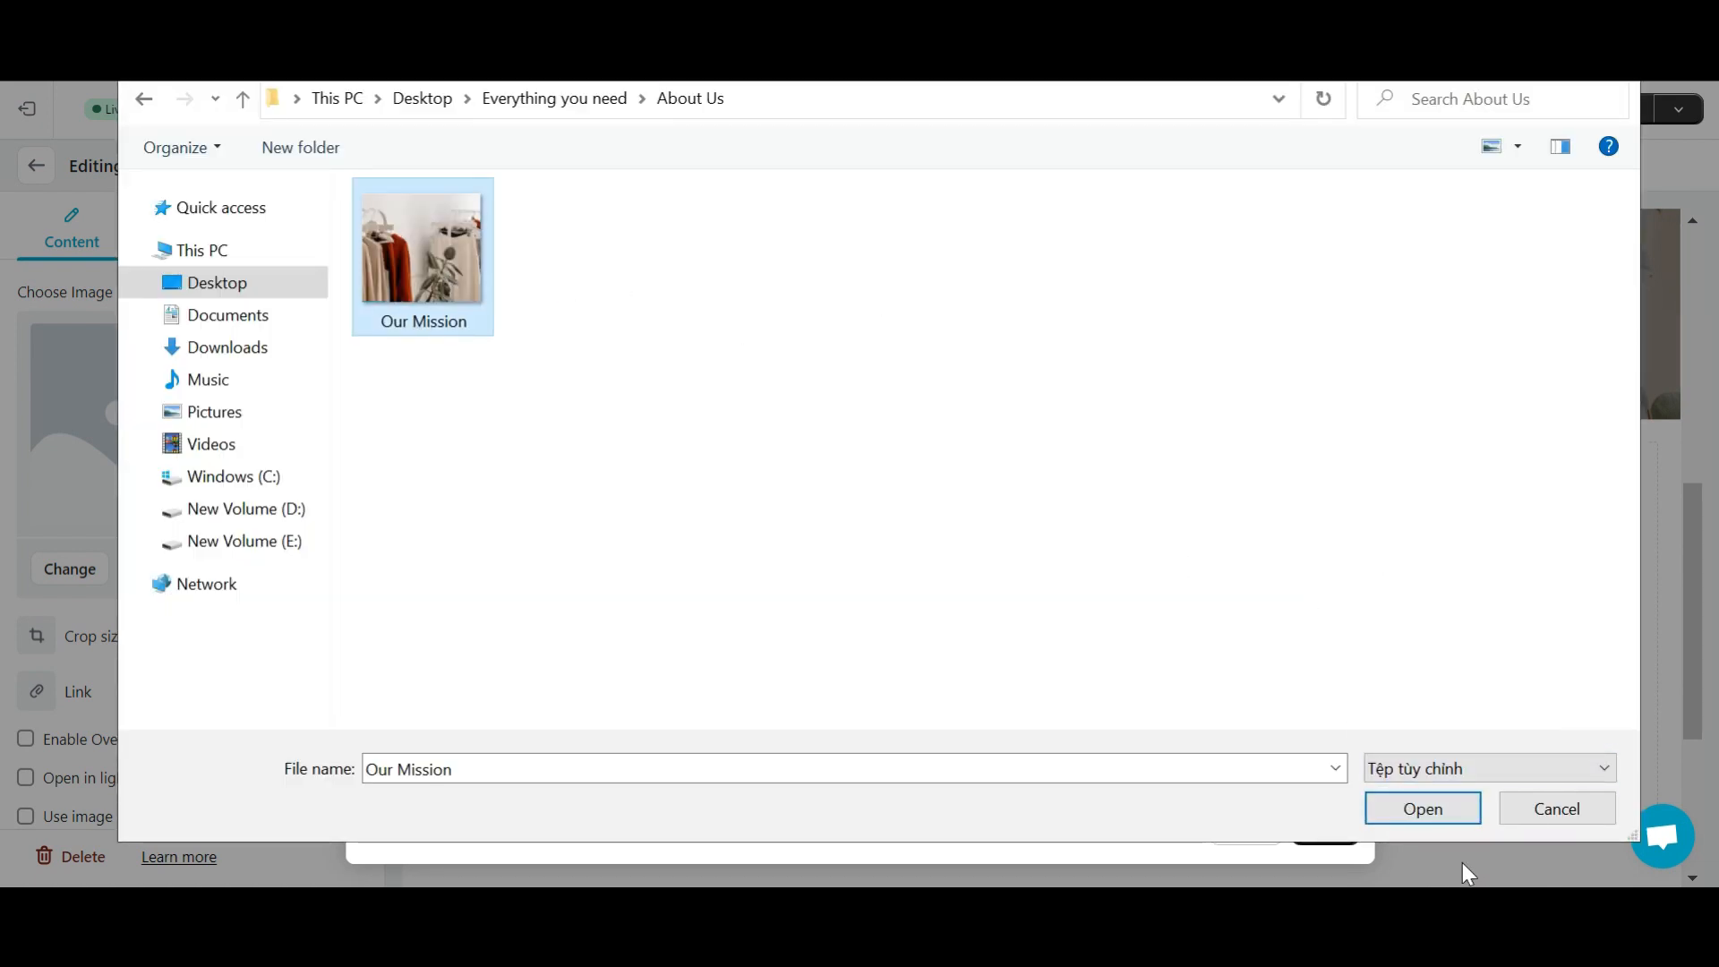
{"action": "left_click", "coordinate": [1433, 812]}
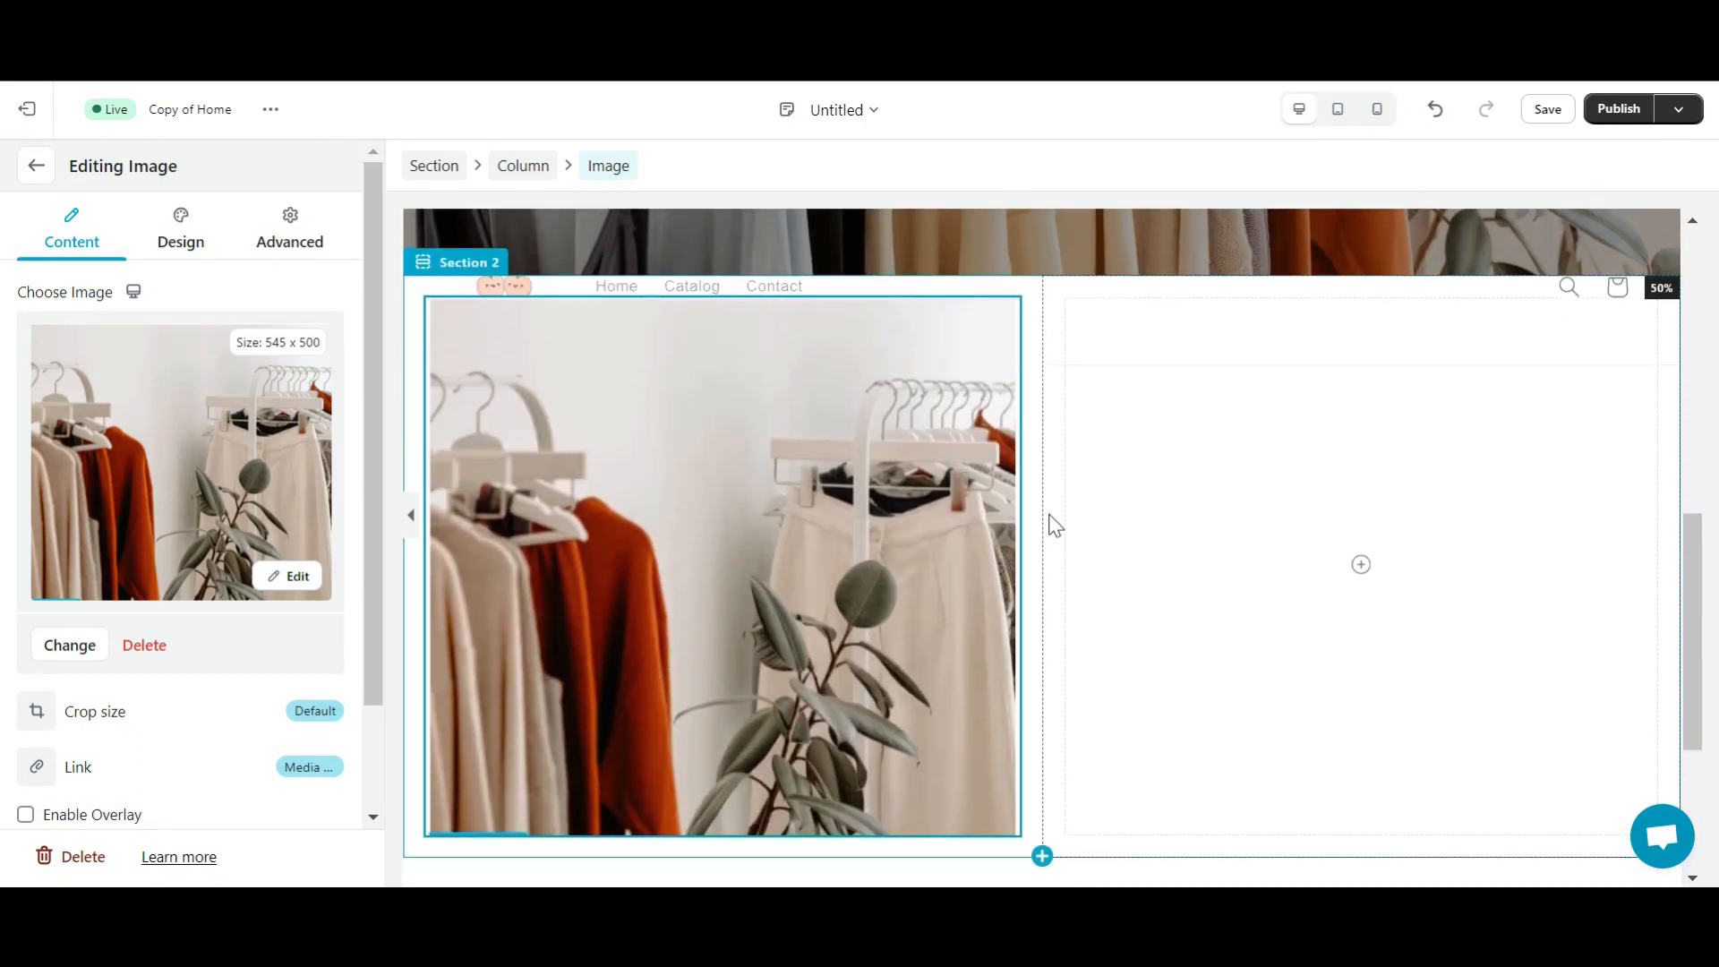
{"action": "scroll", "coordinate": [1048, 522], "scroll_direction": "down", "scroll_amount": 1}
- Add a heading to the right column with a 200 px top margin and 100 px spacing
{"action": "left_click", "coordinate": [30, 166]}
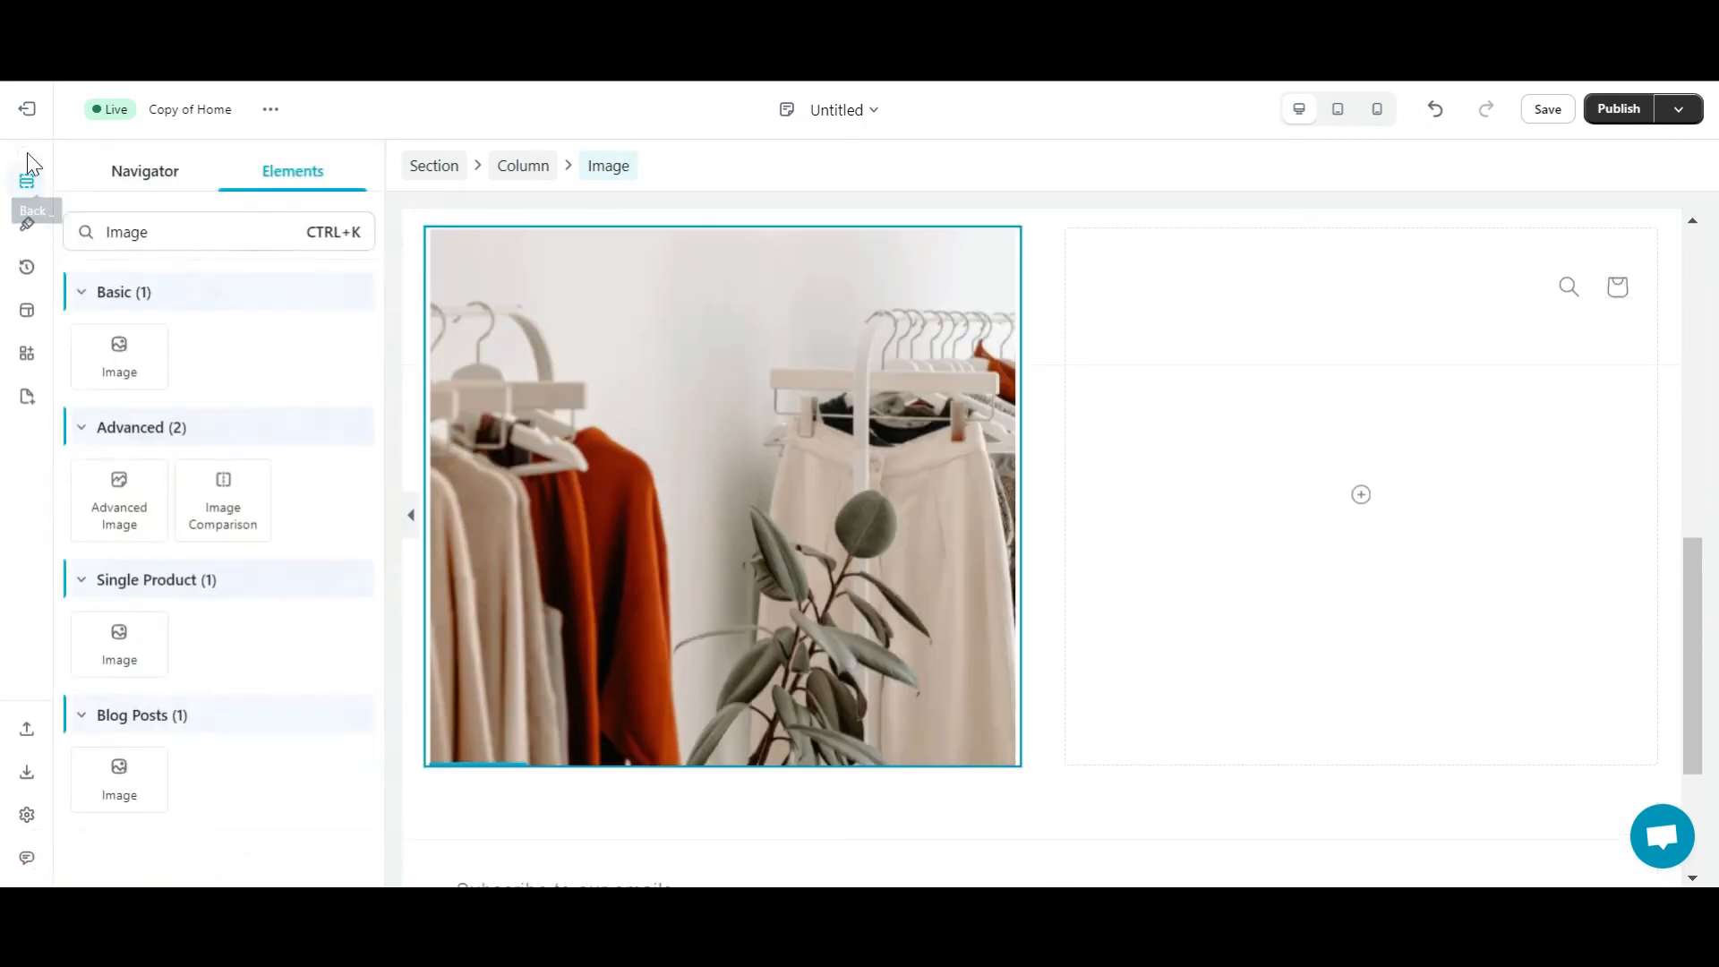
{"action": "left_click_drag", "start_coordinate": [210, 228], "coordinate": [109, 226]}
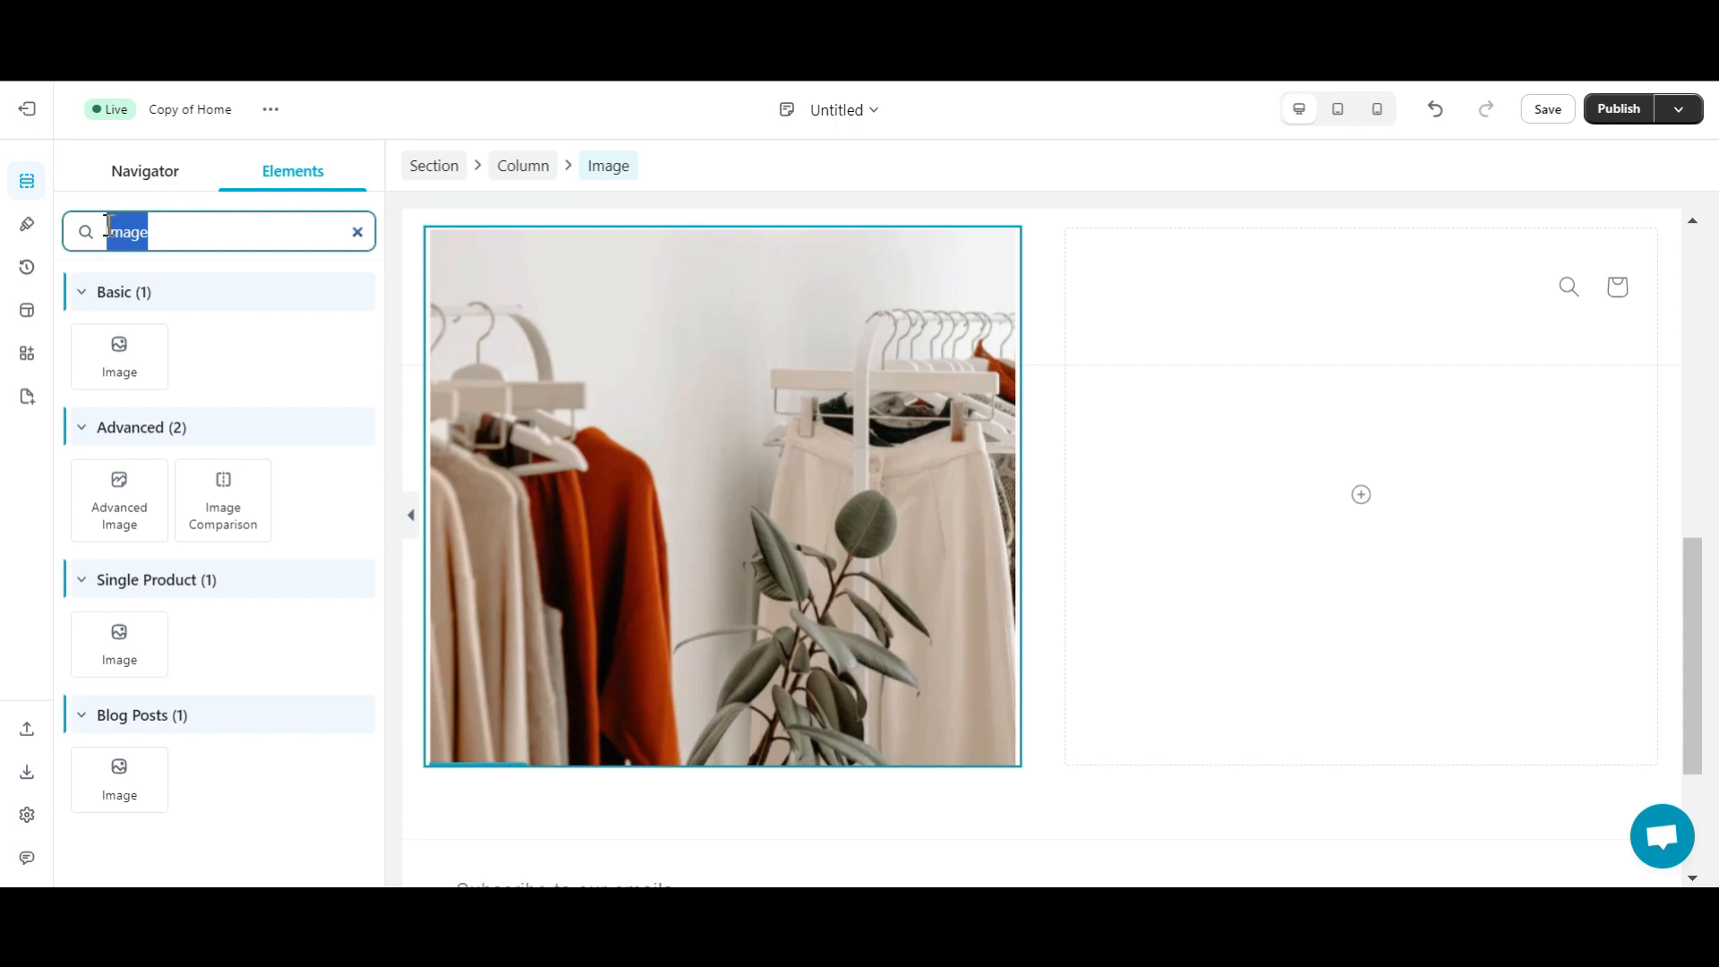
{"action": "key", "text": "BackSpace"}
{"action": "left_click_drag", "start_coordinate": [204, 360], "coordinate": [1292, 420]}
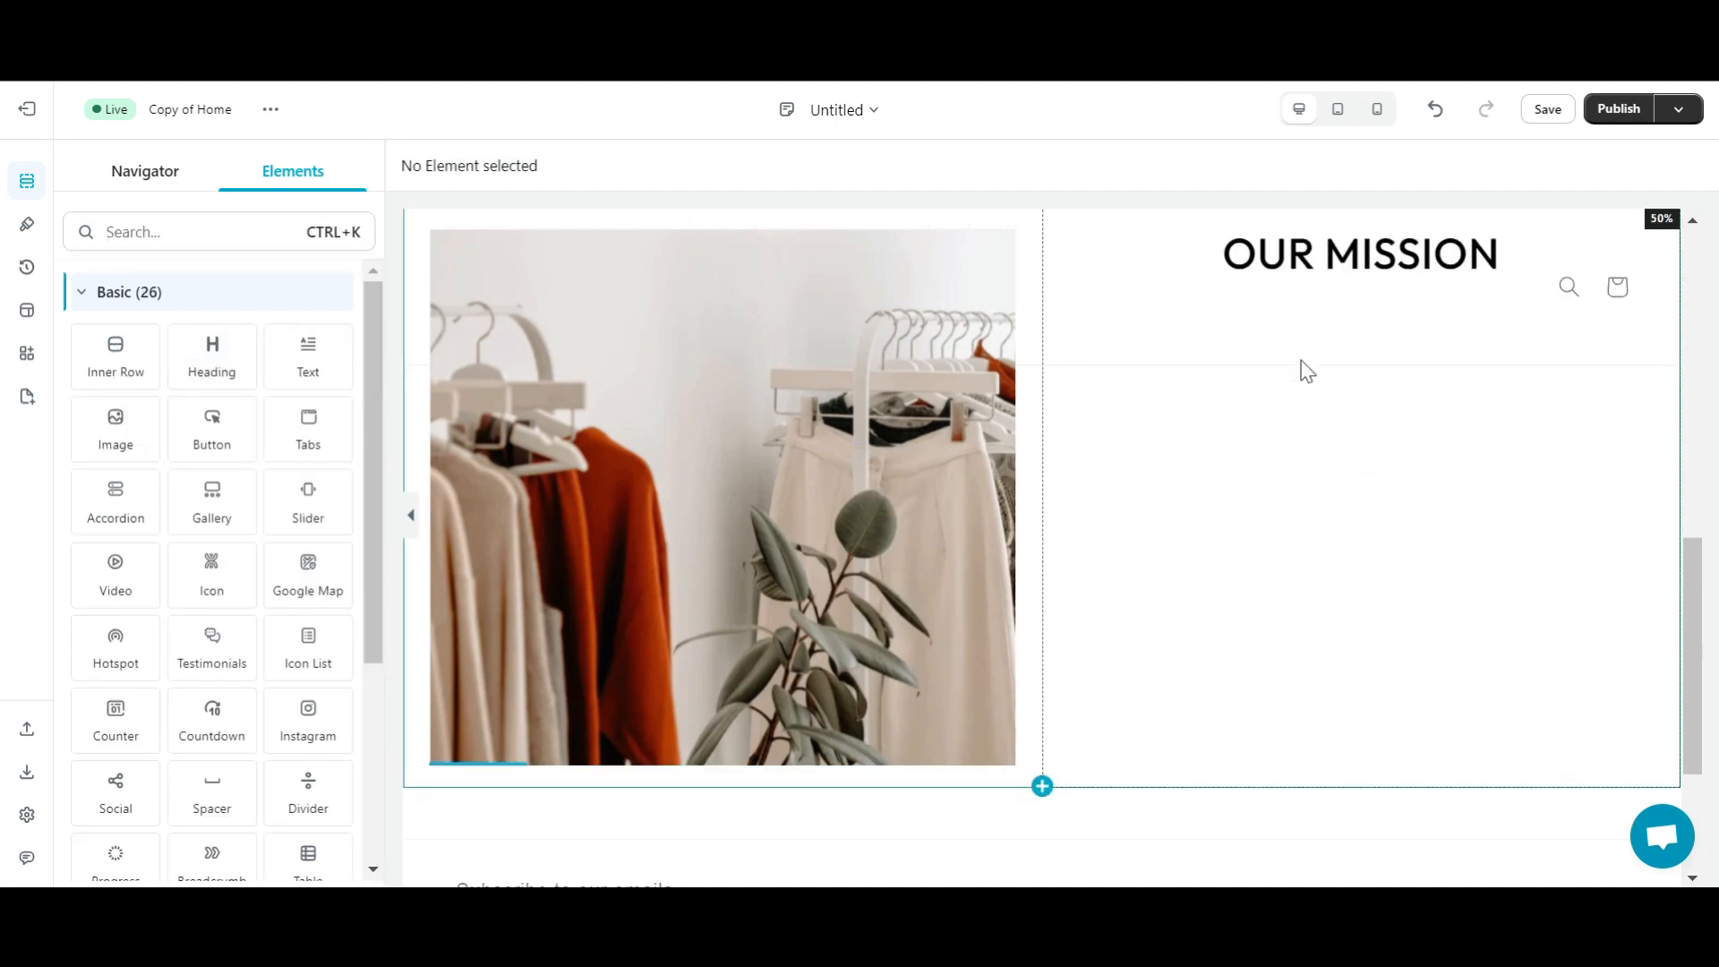
{"action": "scroll", "coordinate": [1471, 563], "scroll_direction": "up", "scroll_amount": 1}
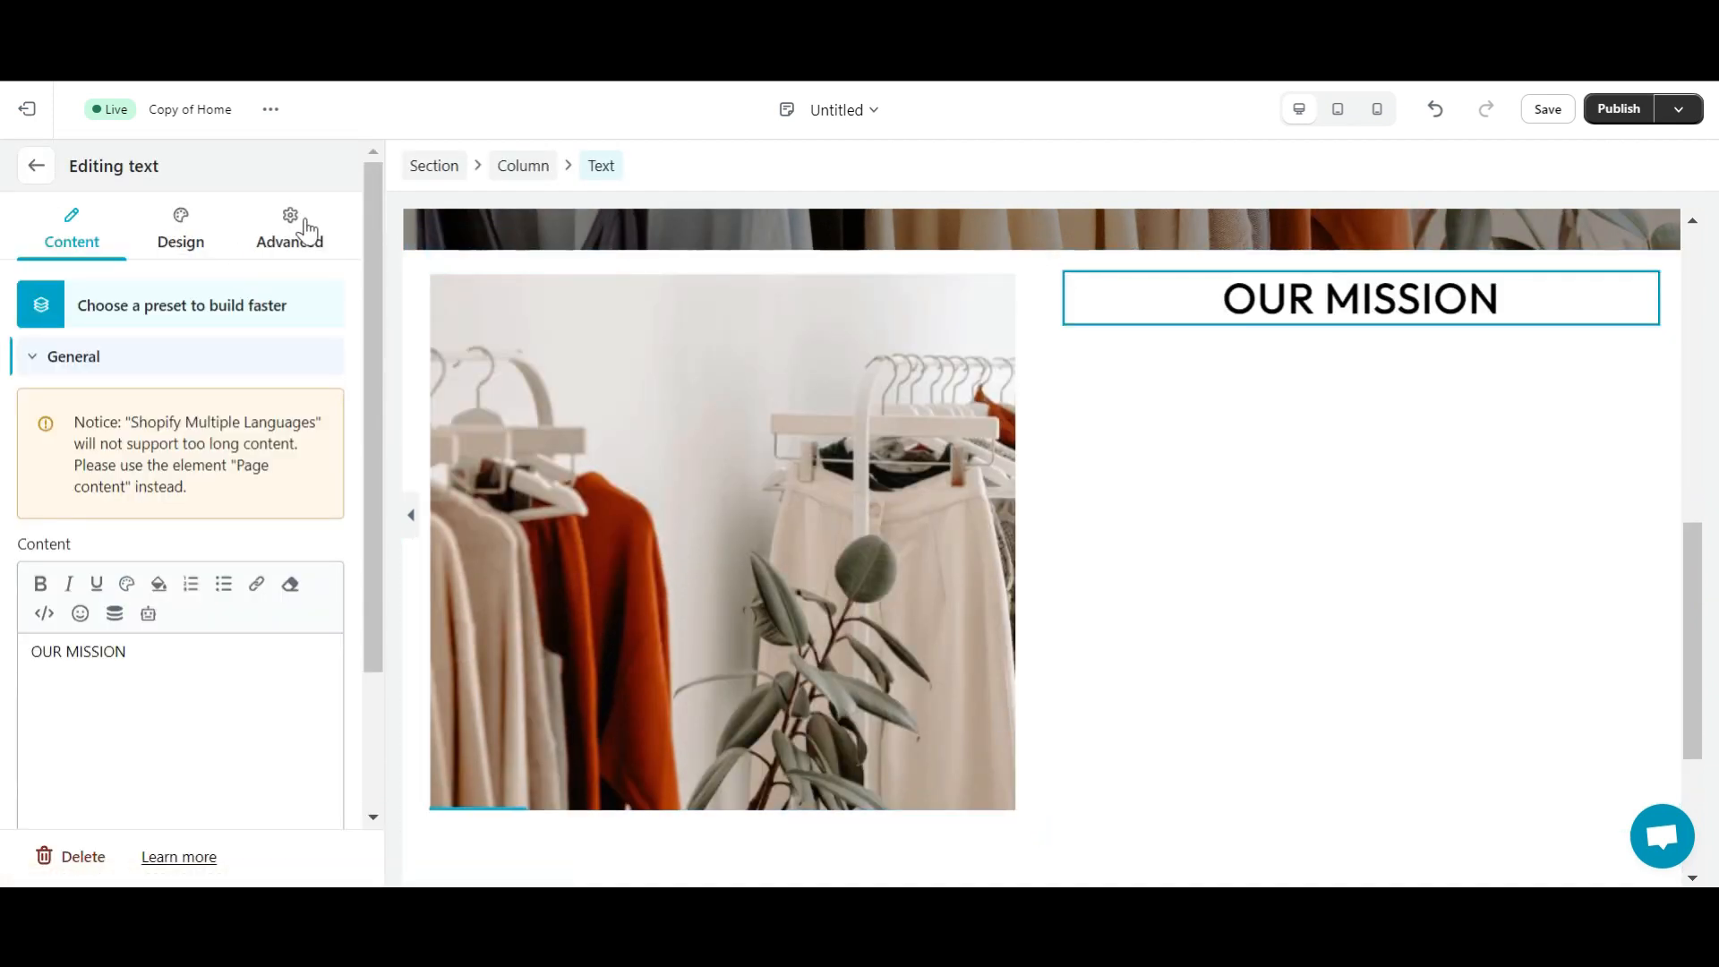
{"action": "left_click", "coordinate": [307, 231]}
{"action": "left_click", "coordinate": [204, 426]}
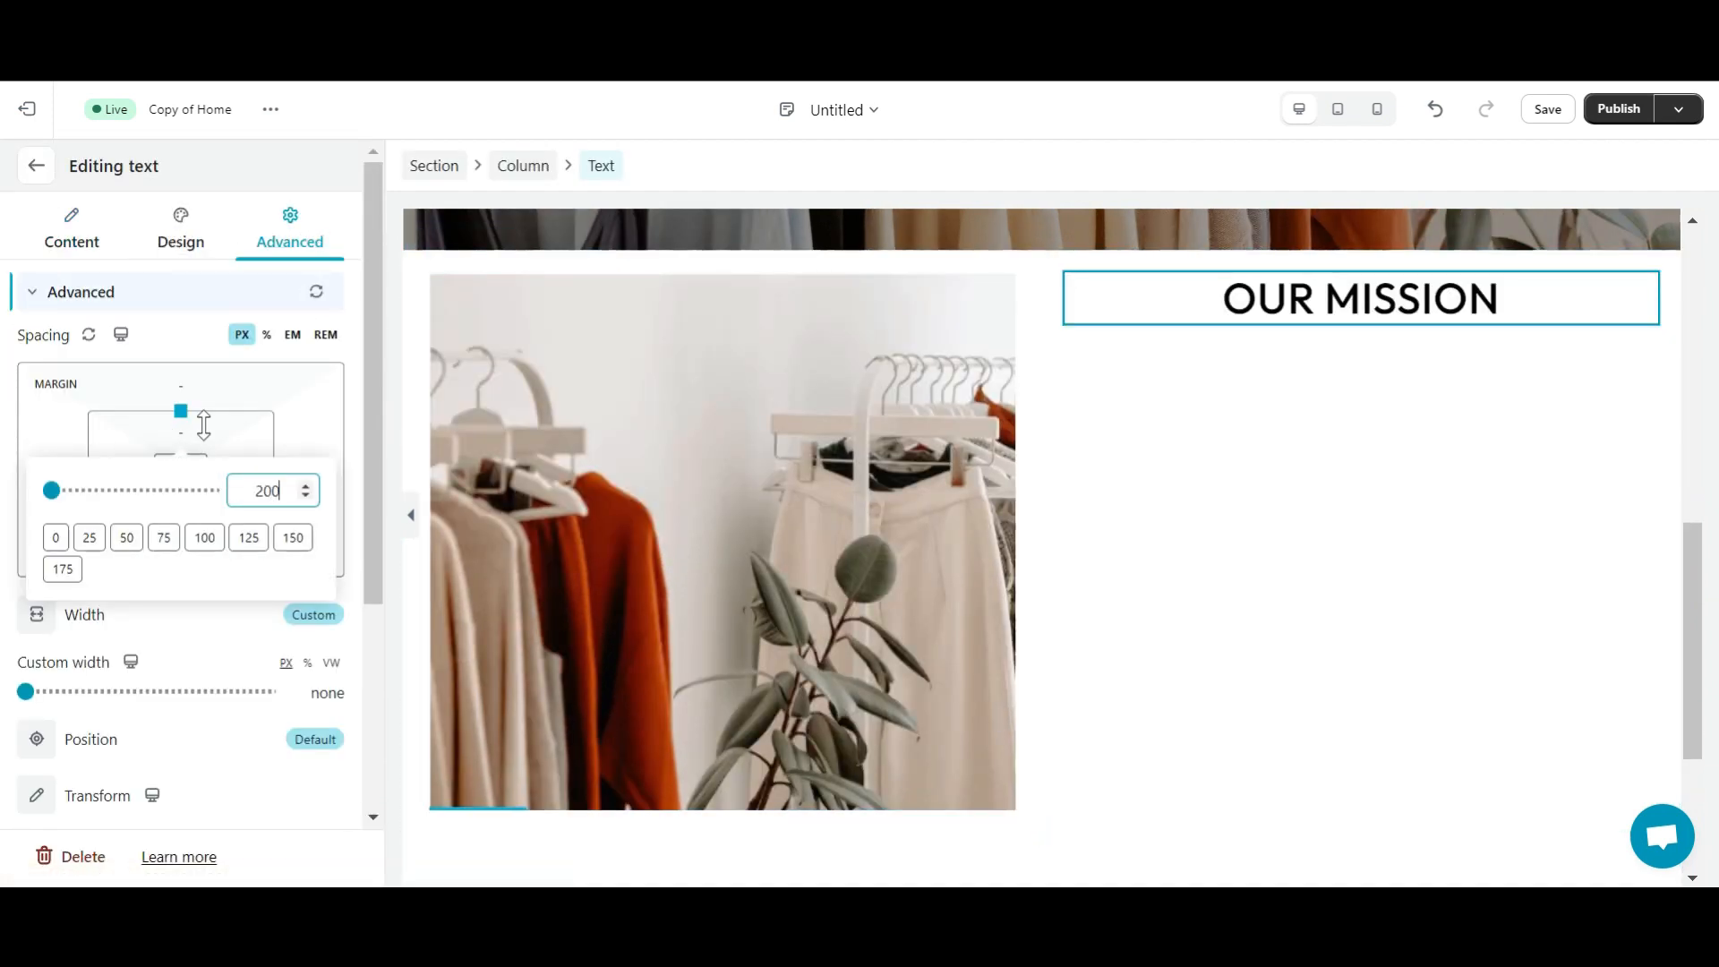
{"action": "type", "text": "200"}
{"action": "key", "text": "Return"}
{"action": "left_click", "coordinate": [310, 490]}
{"action": "type", "text": "100"}
{"action": "key", "text": "Return"}
{"action": "left_click", "coordinate": [1320, 651]}
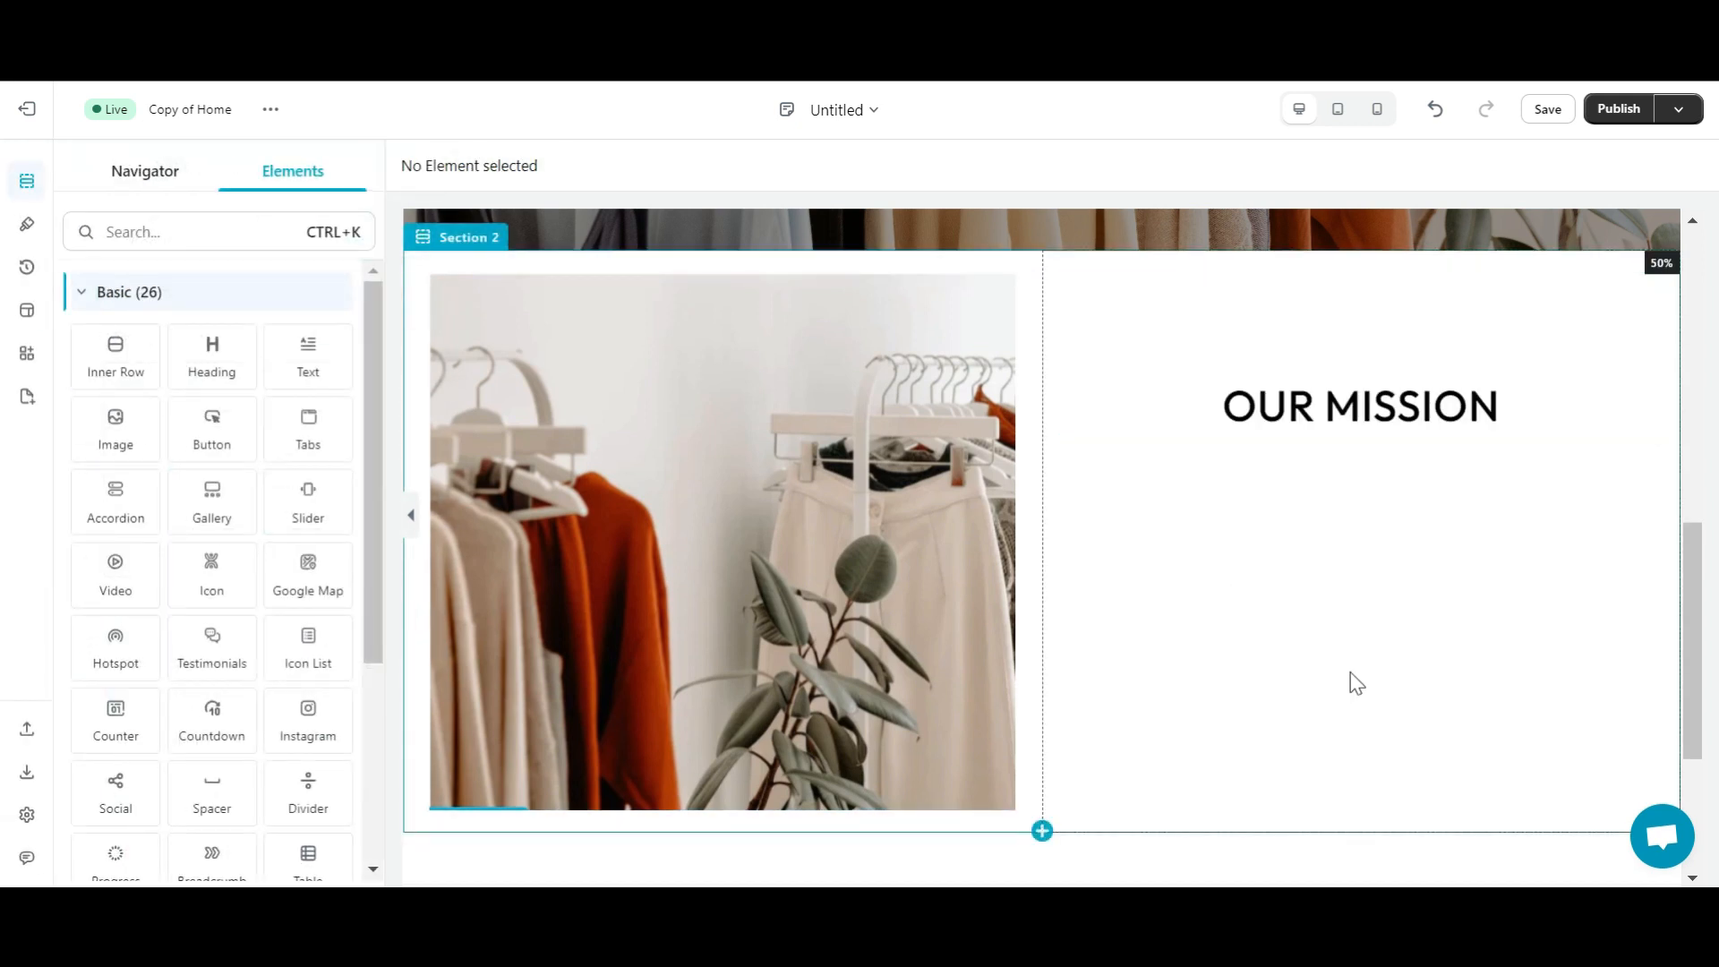
- Add a text block below the heading and replace its placeholder with the pasted mission paragraph
{"action": "left_click_drag", "start_coordinate": [334, 338], "coordinate": [1287, 595]}
{"action": "left_click", "coordinate": [1312, 640]}
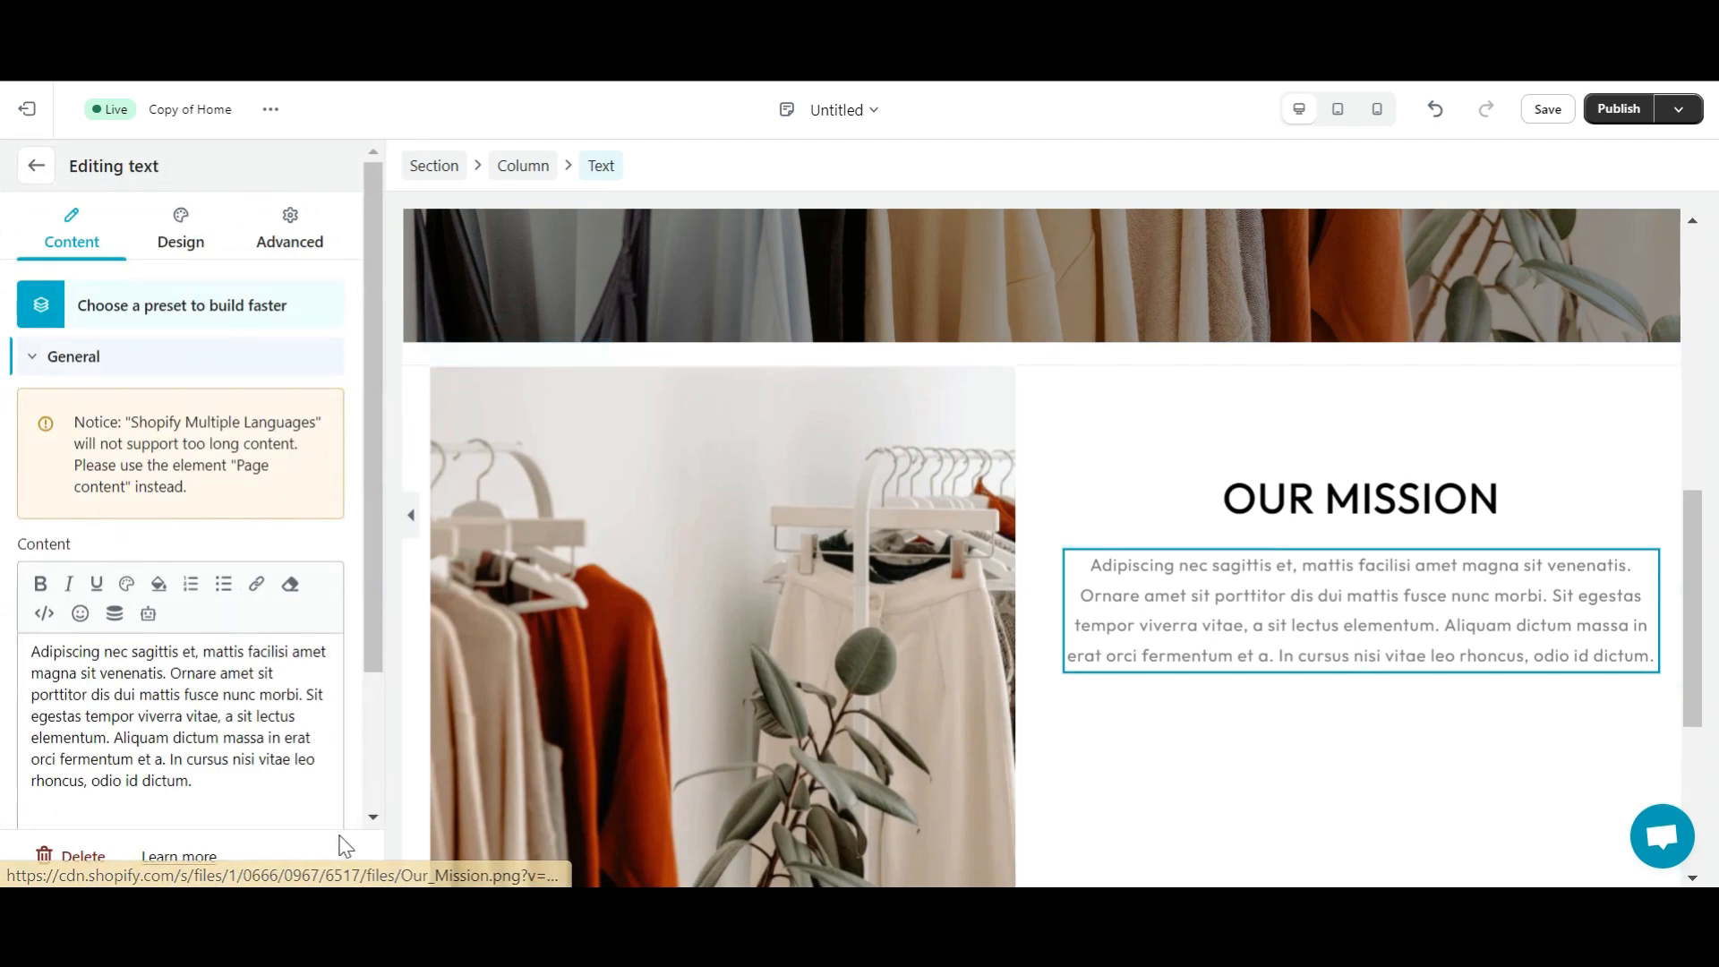
{"action": "left_click", "coordinate": [227, 680]}
{"action": "key", "text": "ctrl+a"}
{"action": "key", "text": "BackSpace"}
{"action": "type", "text": "our mission is to inspire and empower women through the art of fashion. We believe that clothing isn't just about looking good; it's a form of self-expression, a means to boost confidence, and a way to embrace individuality. We're committed to curating a collection that transcends trends and celebrates timeless style. Our goal is to provide women with not just clothing but an experience – an experience that encourages them to feel beautiful, confident, and unapologetically themselves."}
{"action": "left_click", "coordinate": [201, 694]}
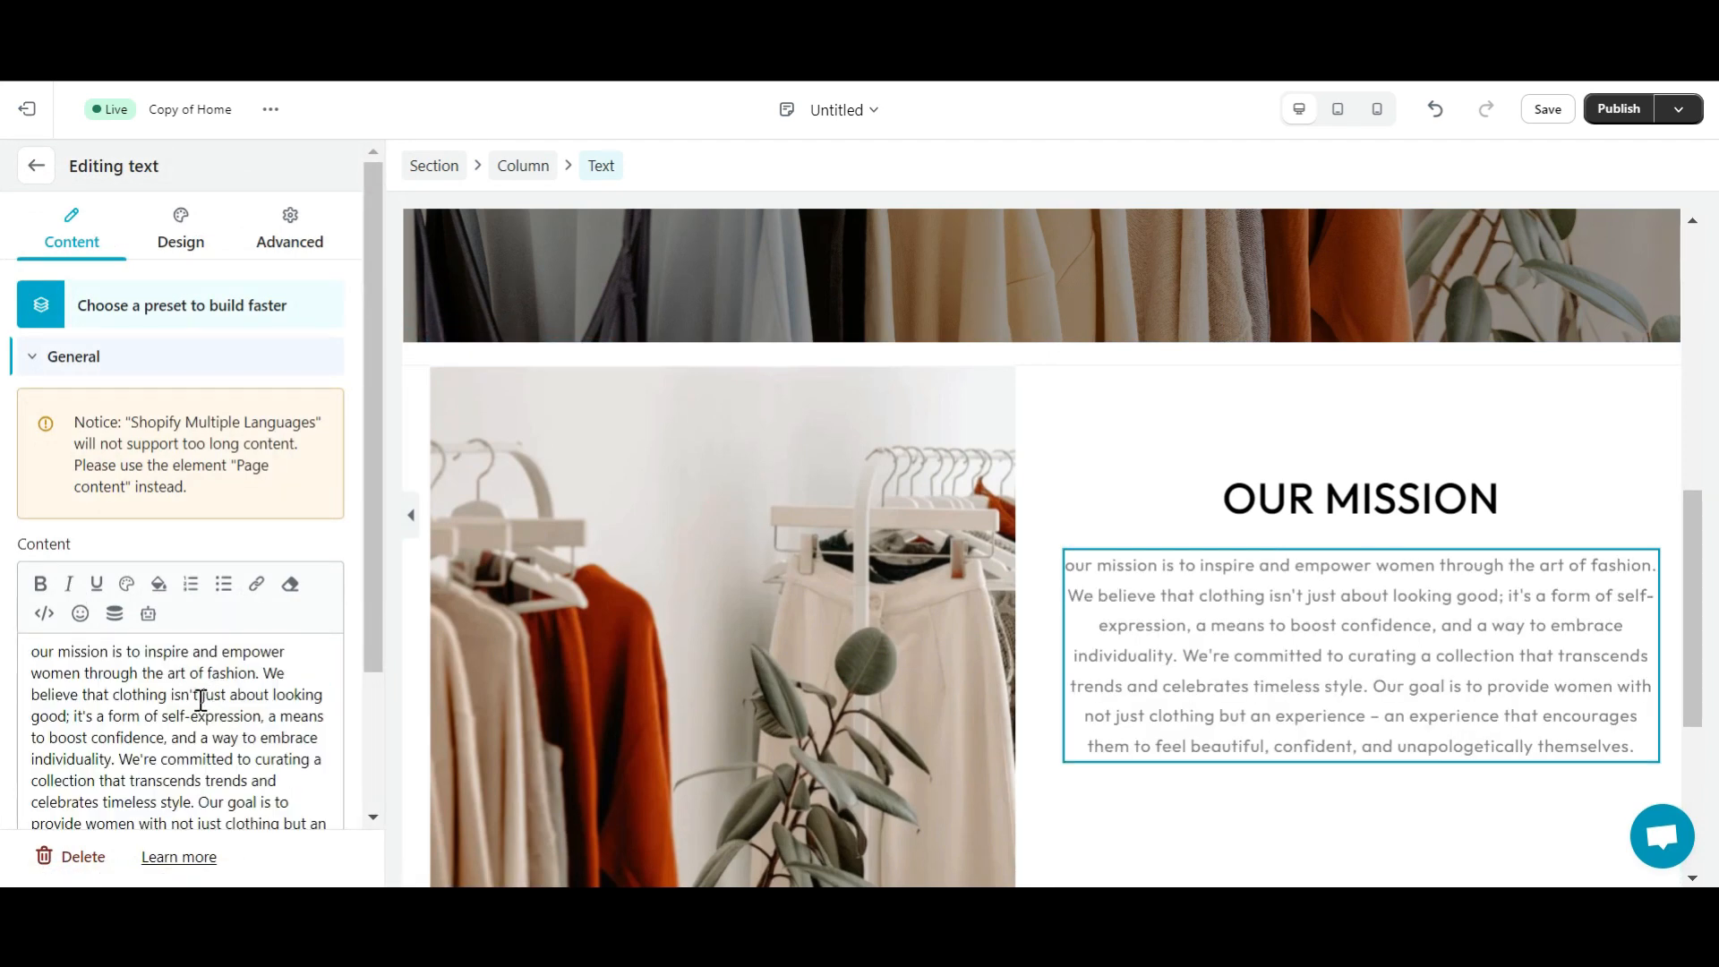
{"action": "scroll", "coordinate": [192, 702], "scroll_direction": "down", "scroll_amount": 1}
{"action": "scroll", "coordinate": [107, 403], "scroll_direction": "up", "scroll_amount": 3}
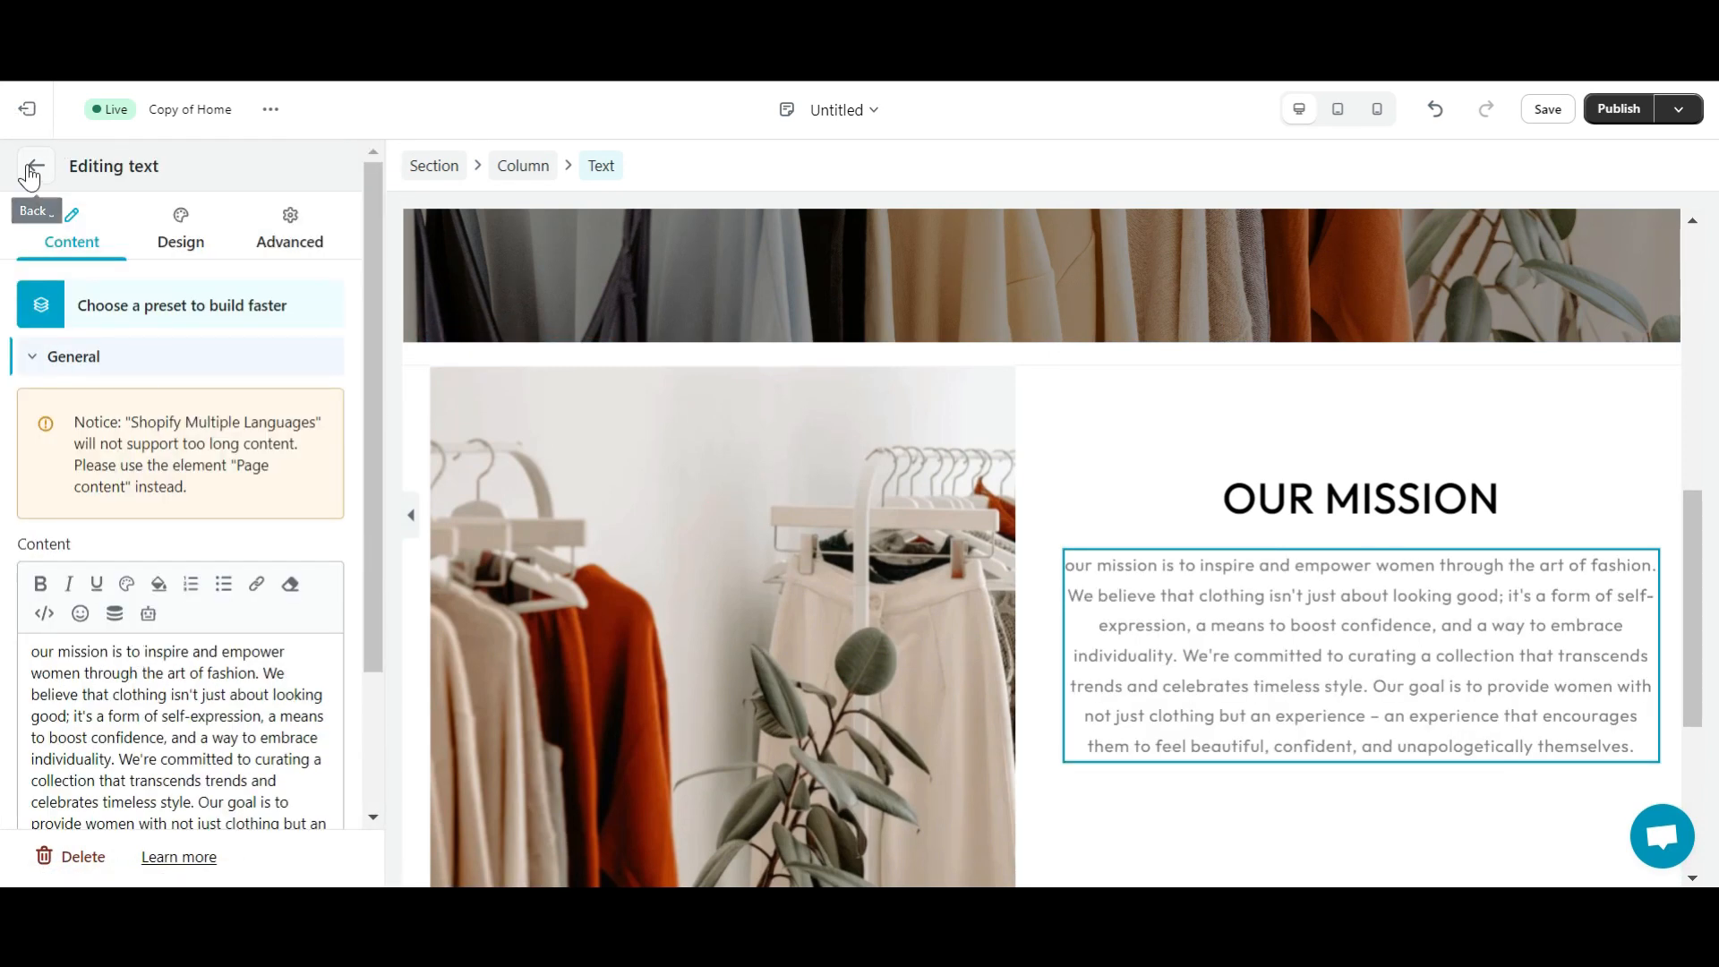
{"action": "left_click", "coordinate": [29, 167]}
{"action": "left_click", "coordinate": [218, 234]}
- Add a Button element below the mission paragraph and open its design settings
{"action": "type", "text": "Butto"}
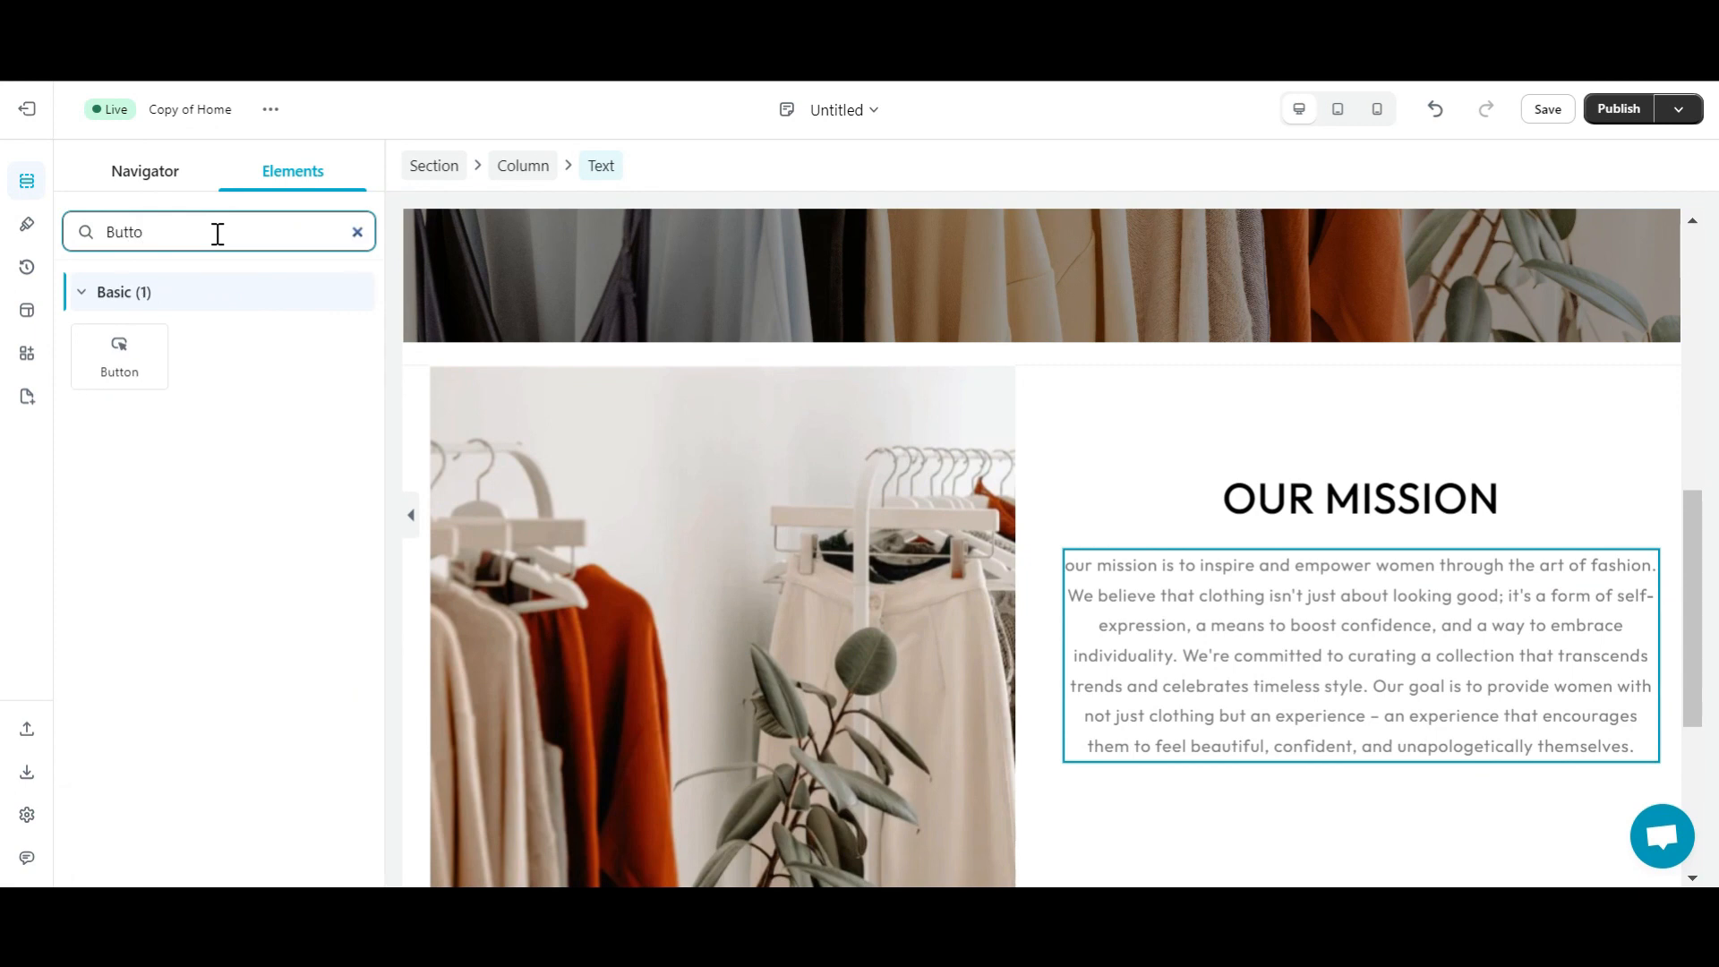
{"action": "left_click_drag", "start_coordinate": [120, 357], "coordinate": [1357, 551]}
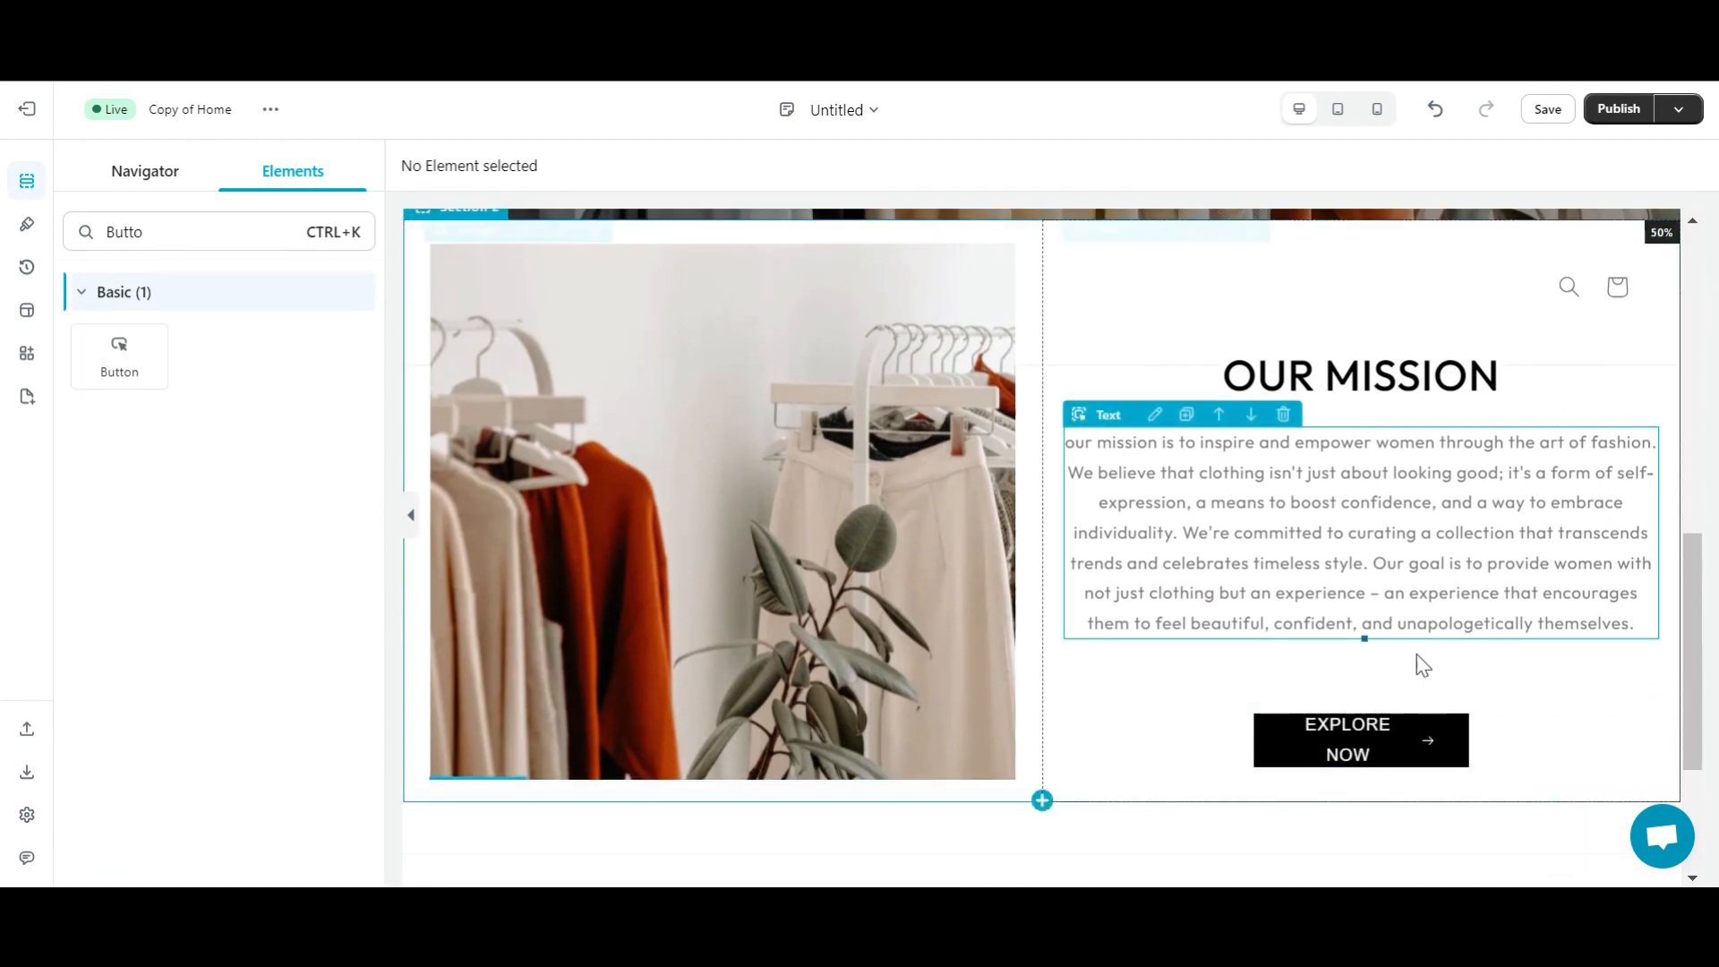
{"action": "left_click", "coordinate": [1211, 723]}
{"action": "left_click", "coordinate": [174, 235]}
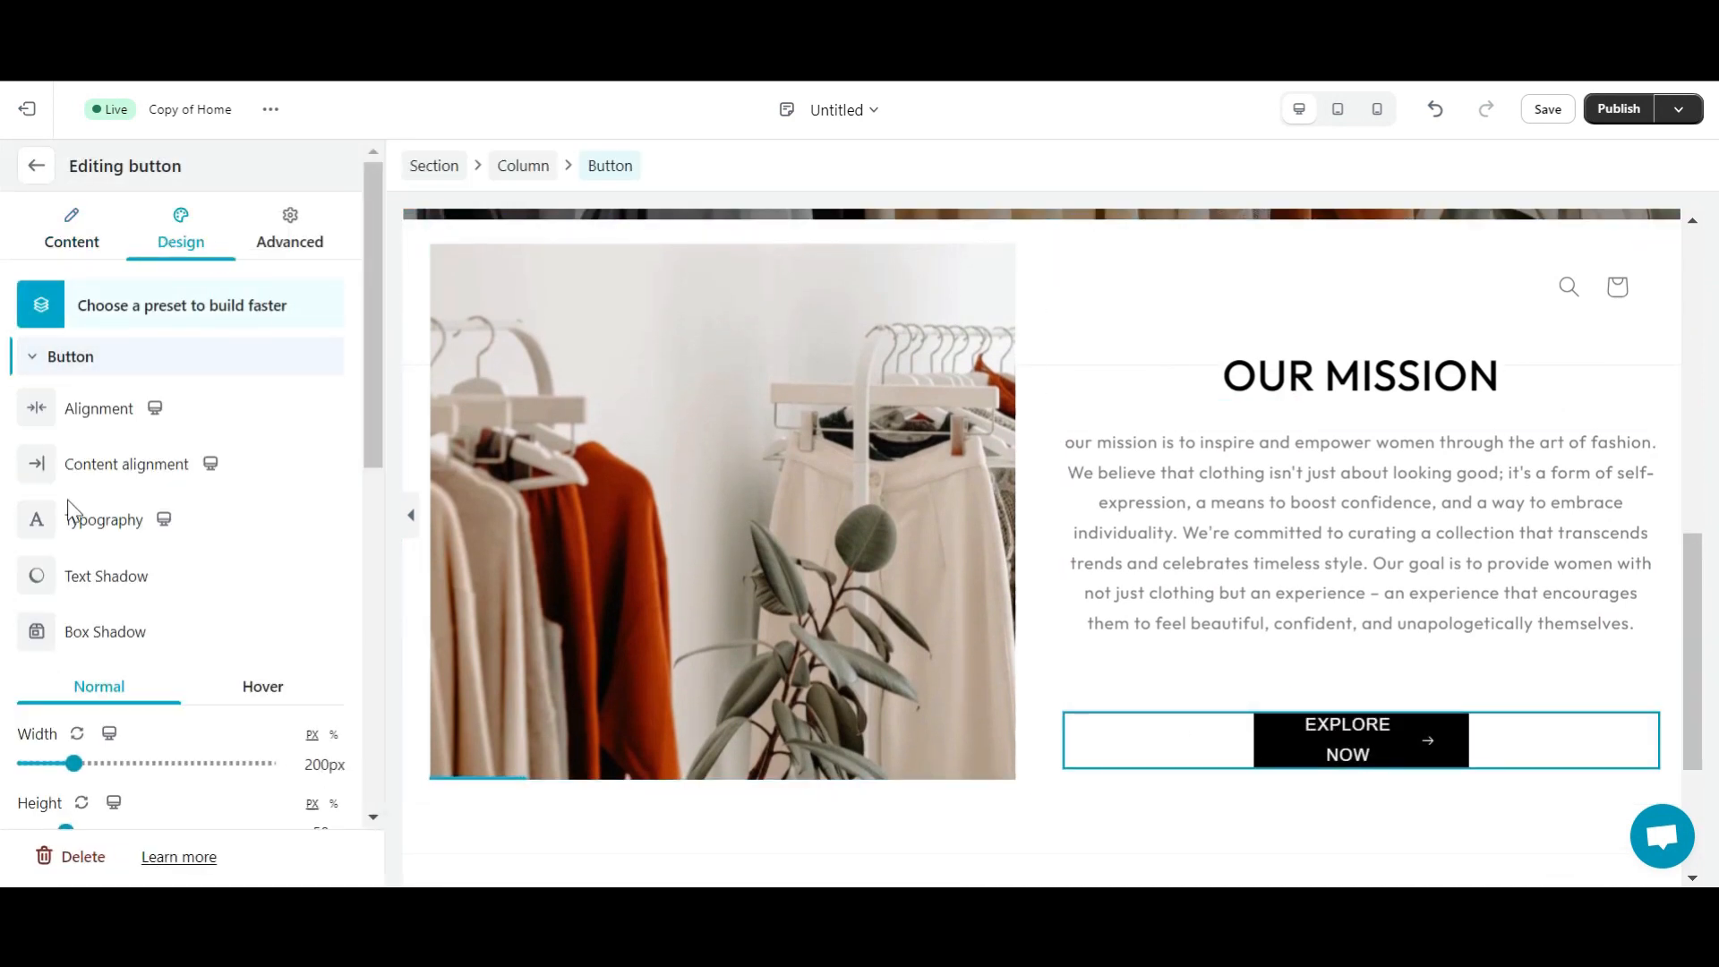
{"action": "scroll", "coordinate": [215, 491], "scroll_direction": "down", "scroll_amount": 2}
{"action": "scroll", "coordinate": [215, 490], "scroll_direction": "up", "scroll_amount": 2}
{"action": "left_click", "coordinate": [320, 223]}
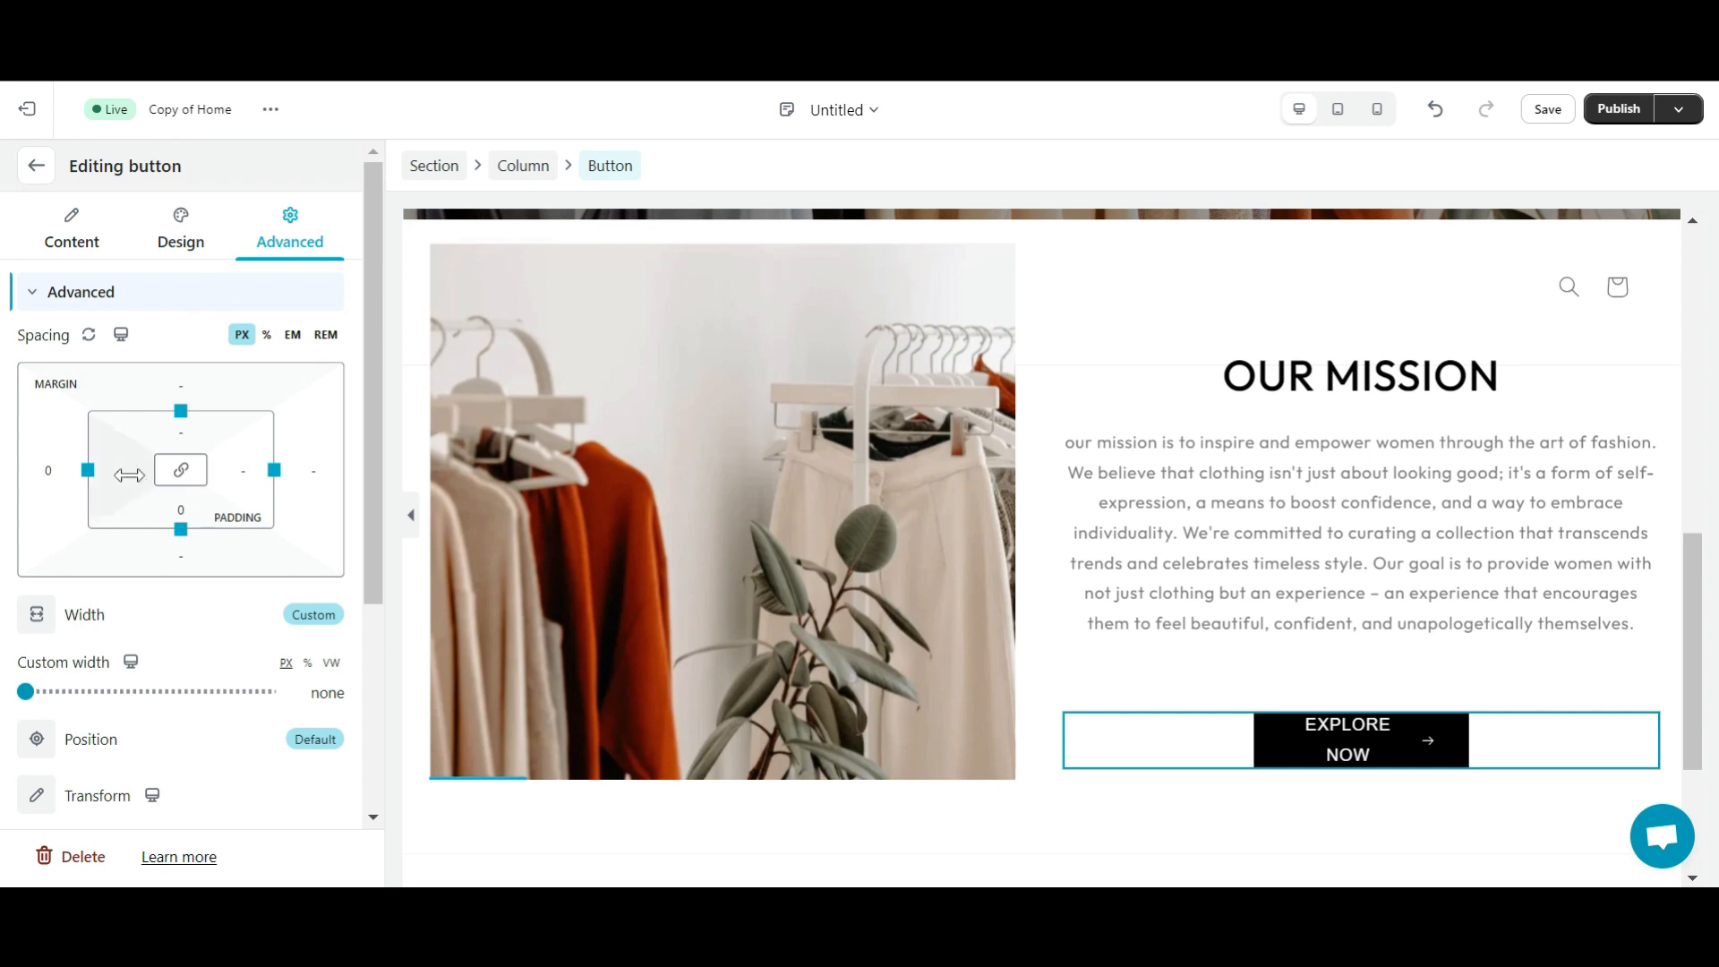
{"action": "left_click", "coordinate": [180, 231]}
{"action": "scroll", "coordinate": [230, 499], "scroll_direction": "down", "scroll_amount": 3}
{"action": "left_click_drag", "start_coordinate": [72, 488], "coordinate": [93, 489]}
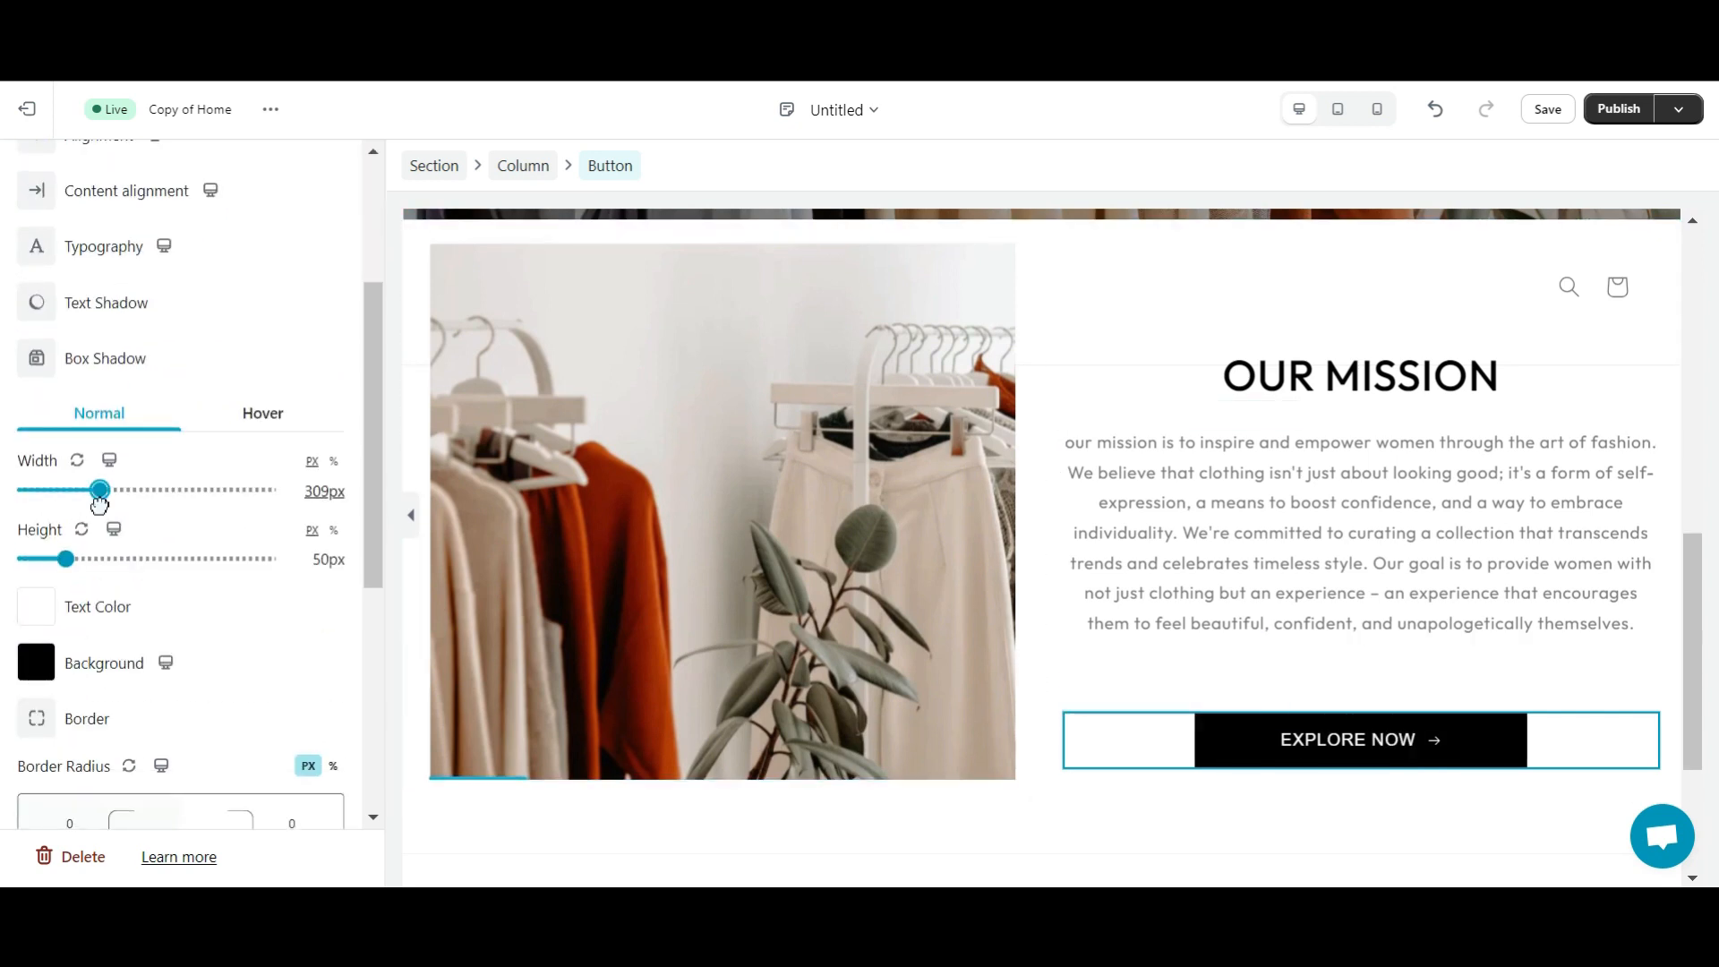
- Set the EXPLORE NOW button's width to 230 px
{"action": "left_click", "coordinate": [332, 509]}
{"action": "type", "text": "250"}
{"action": "key", "text": "Return"}
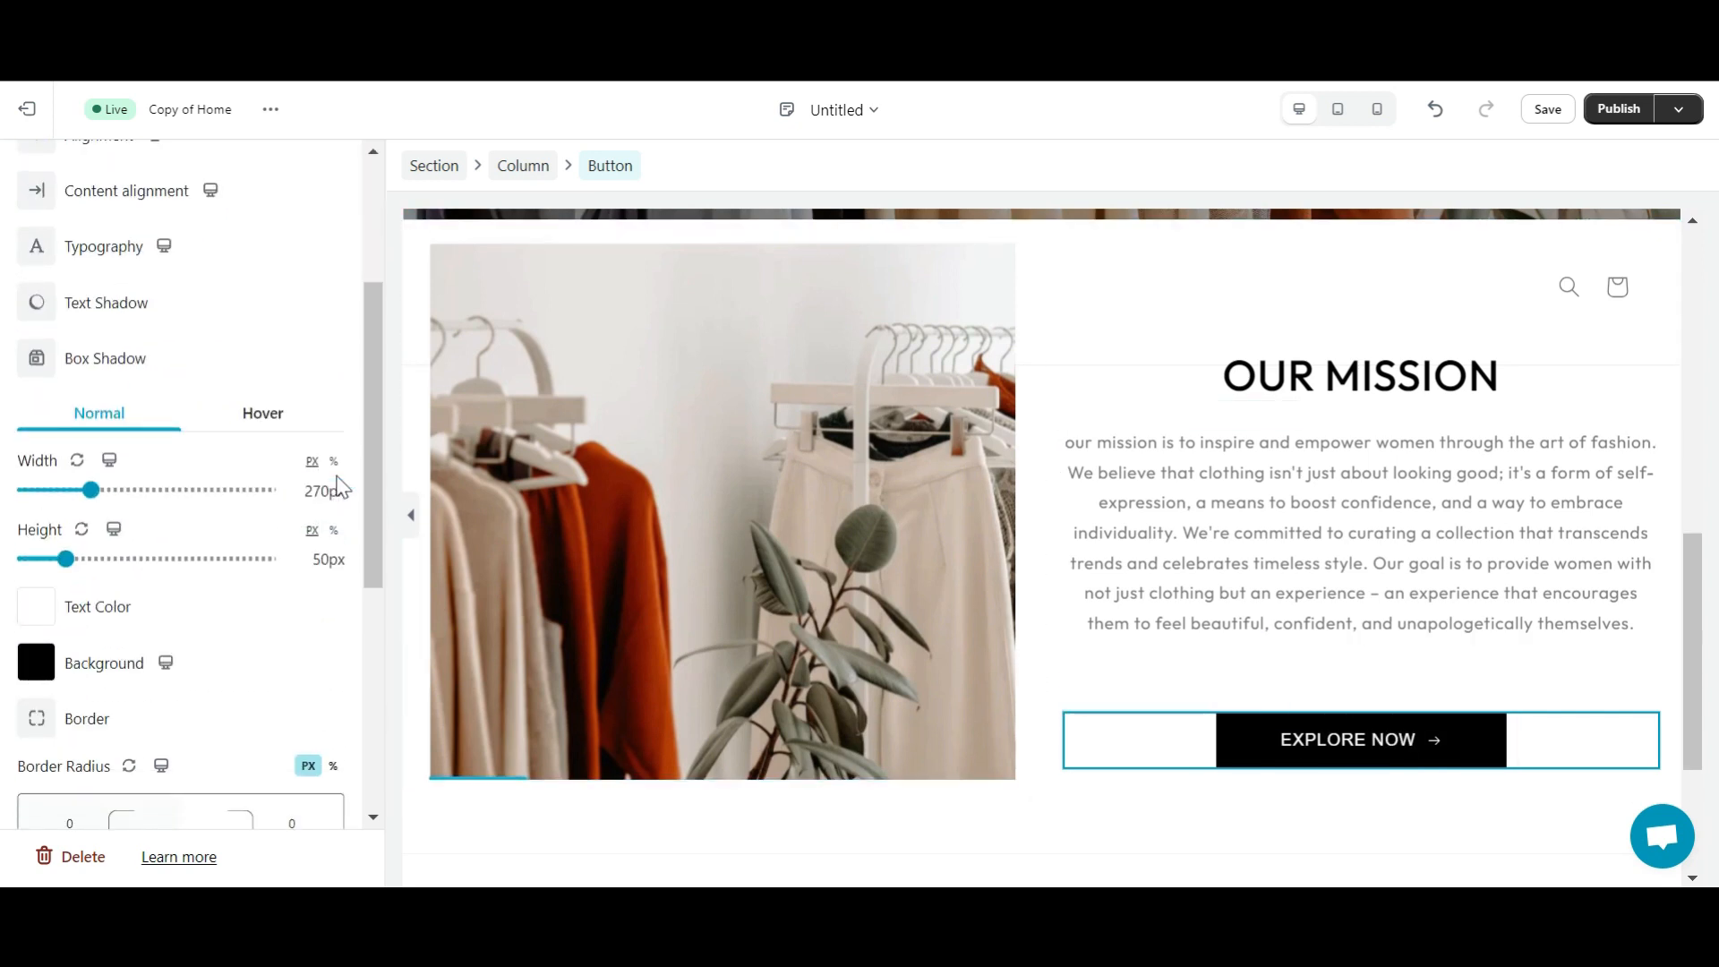
{"action": "left_click", "coordinate": [313, 491]}
{"action": "type", "text": "200"}
{"action": "key", "text": "Return"}
{"action": "left_click", "coordinate": [313, 491]}
{"action": "type", "text": "230"}
{"action": "key", "text": "Return"}
{"action": "key", "text": "Escape"}
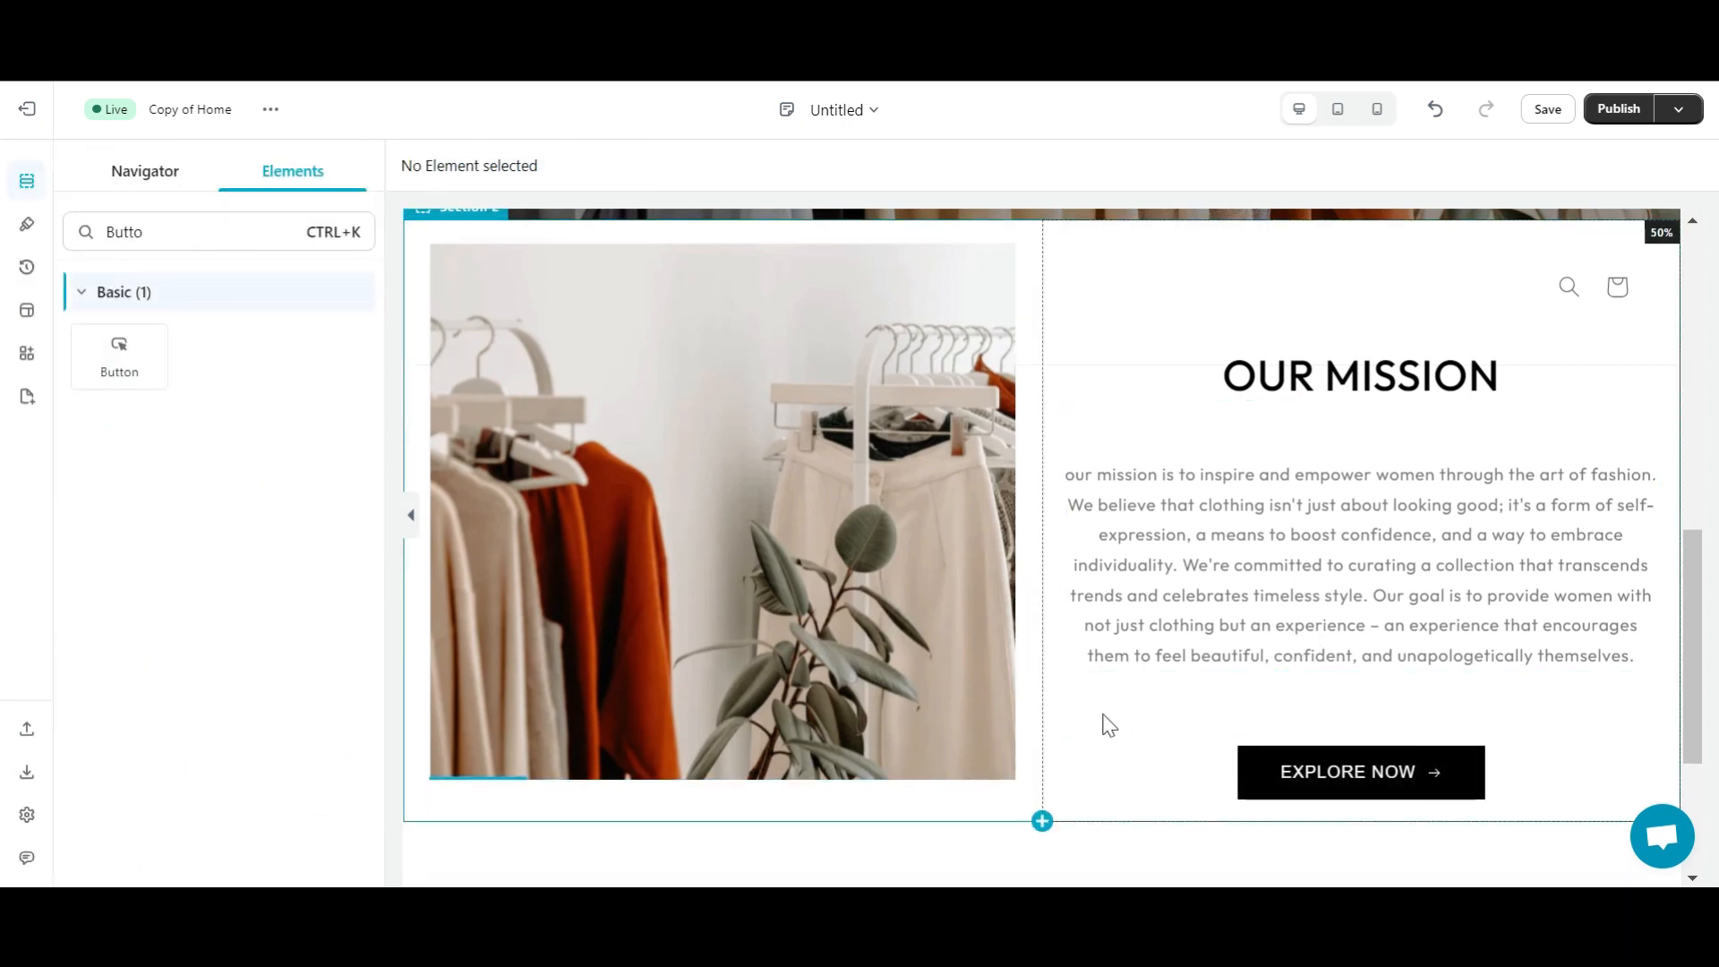
- Insert a new section beneath the Our Mission block to bring up the structure picker
{"action": "scroll", "coordinate": [1062, 667], "scroll_direction": "down", "scroll_amount": 3}
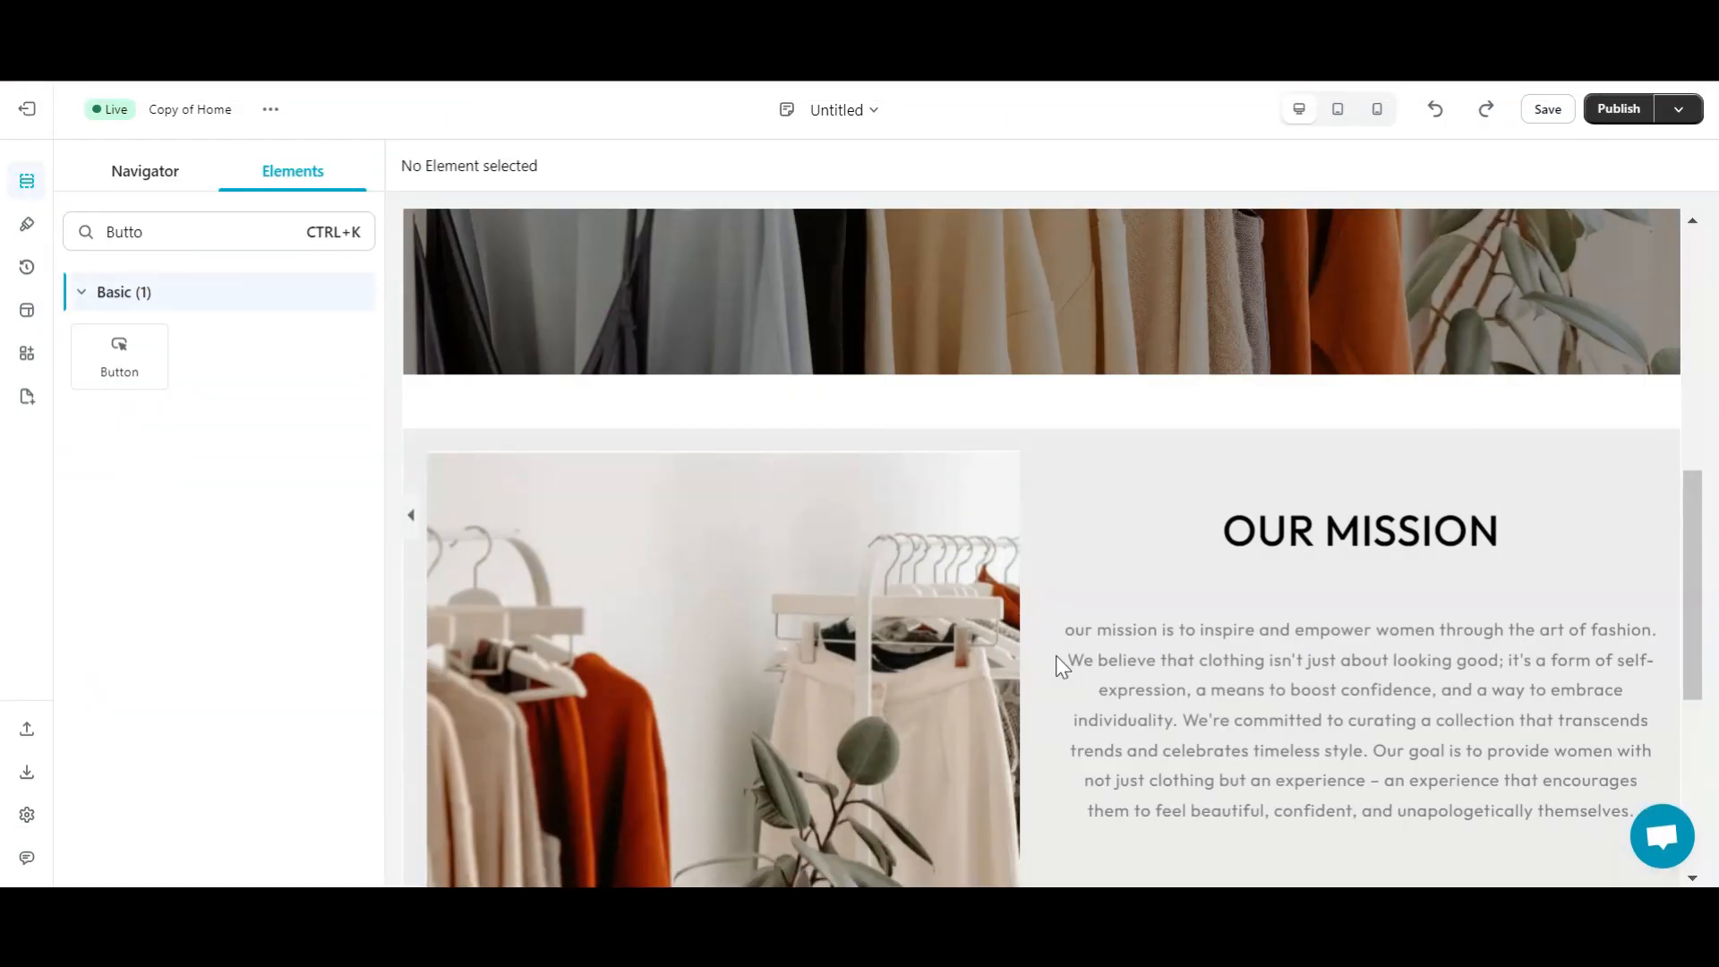
{"action": "scroll", "coordinate": [1060, 661], "scroll_direction": "down", "scroll_amount": 3}
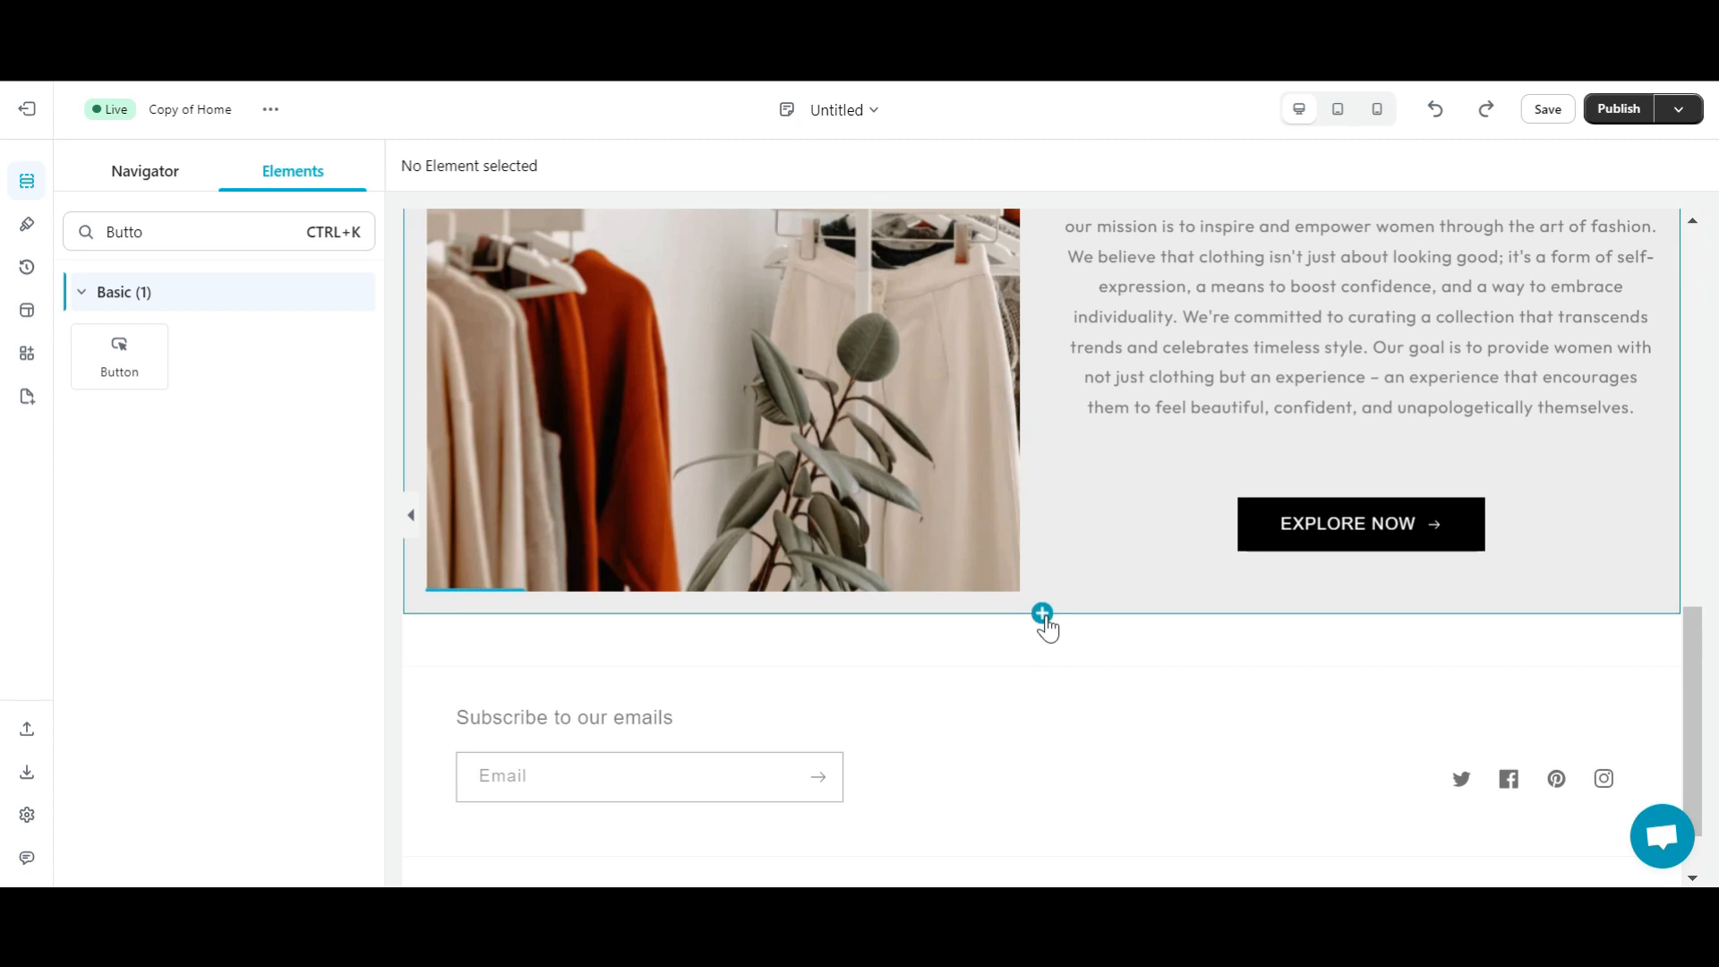
{"action": "left_click", "coordinate": [1044, 613]}
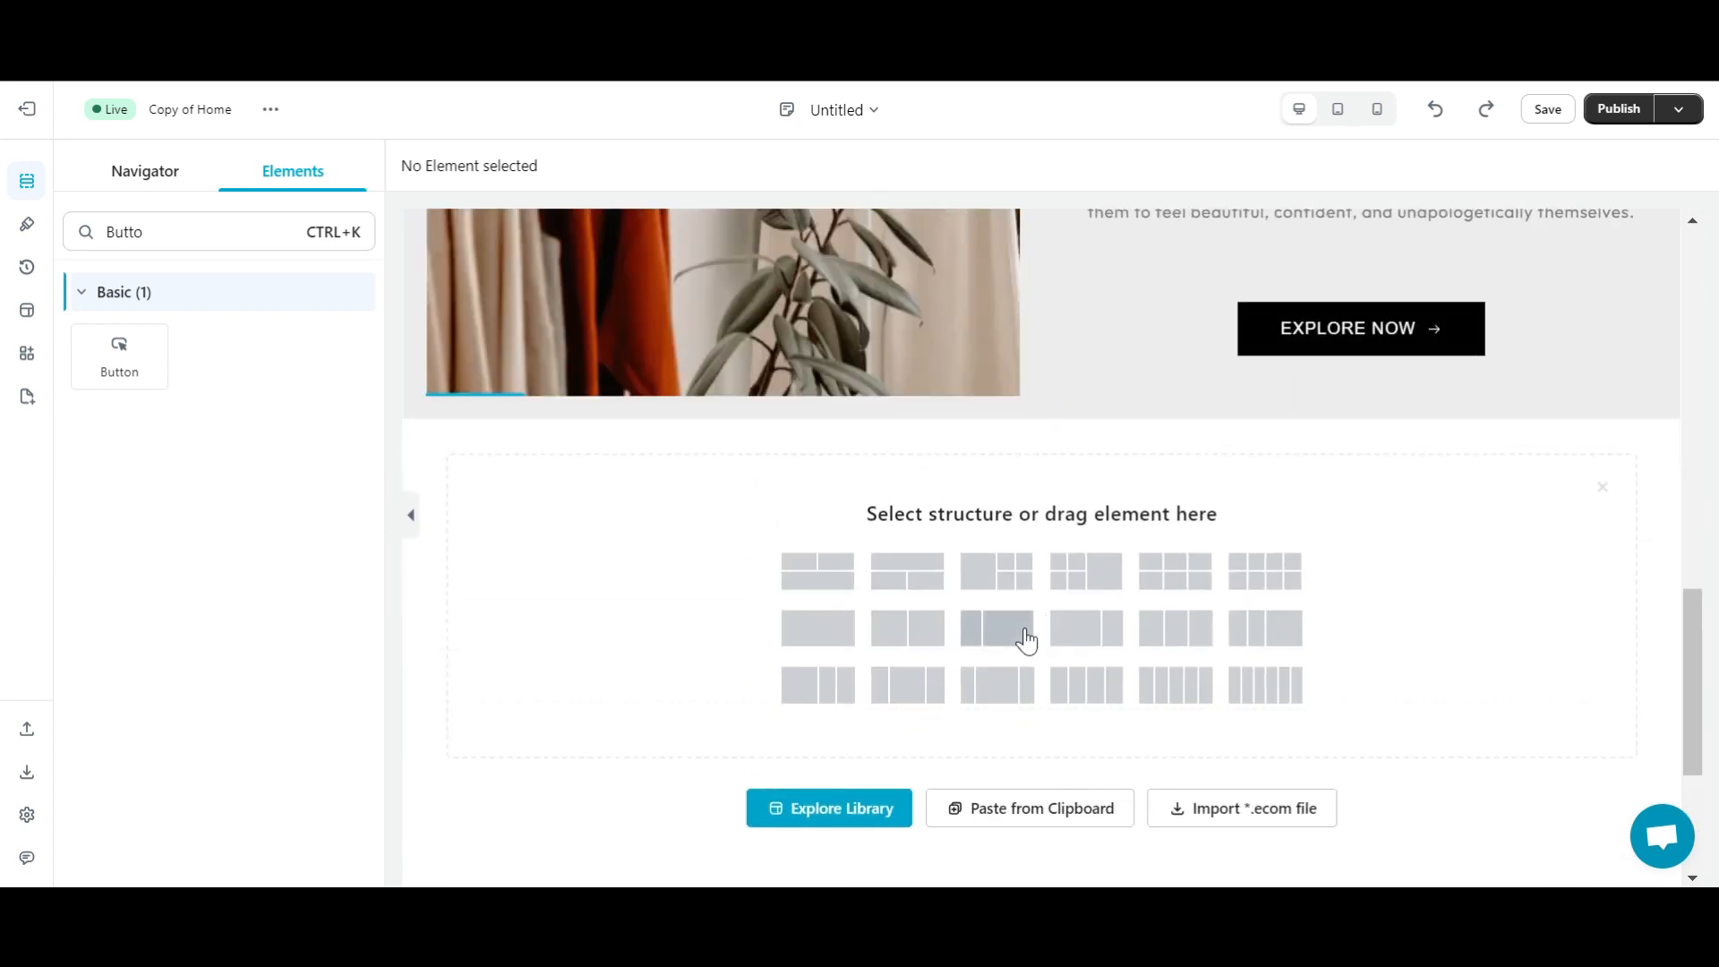
- Give the section a two-column layout with the OUR STORY heading and story paragraph on the left
{"action": "left_click", "coordinate": [926, 631]}
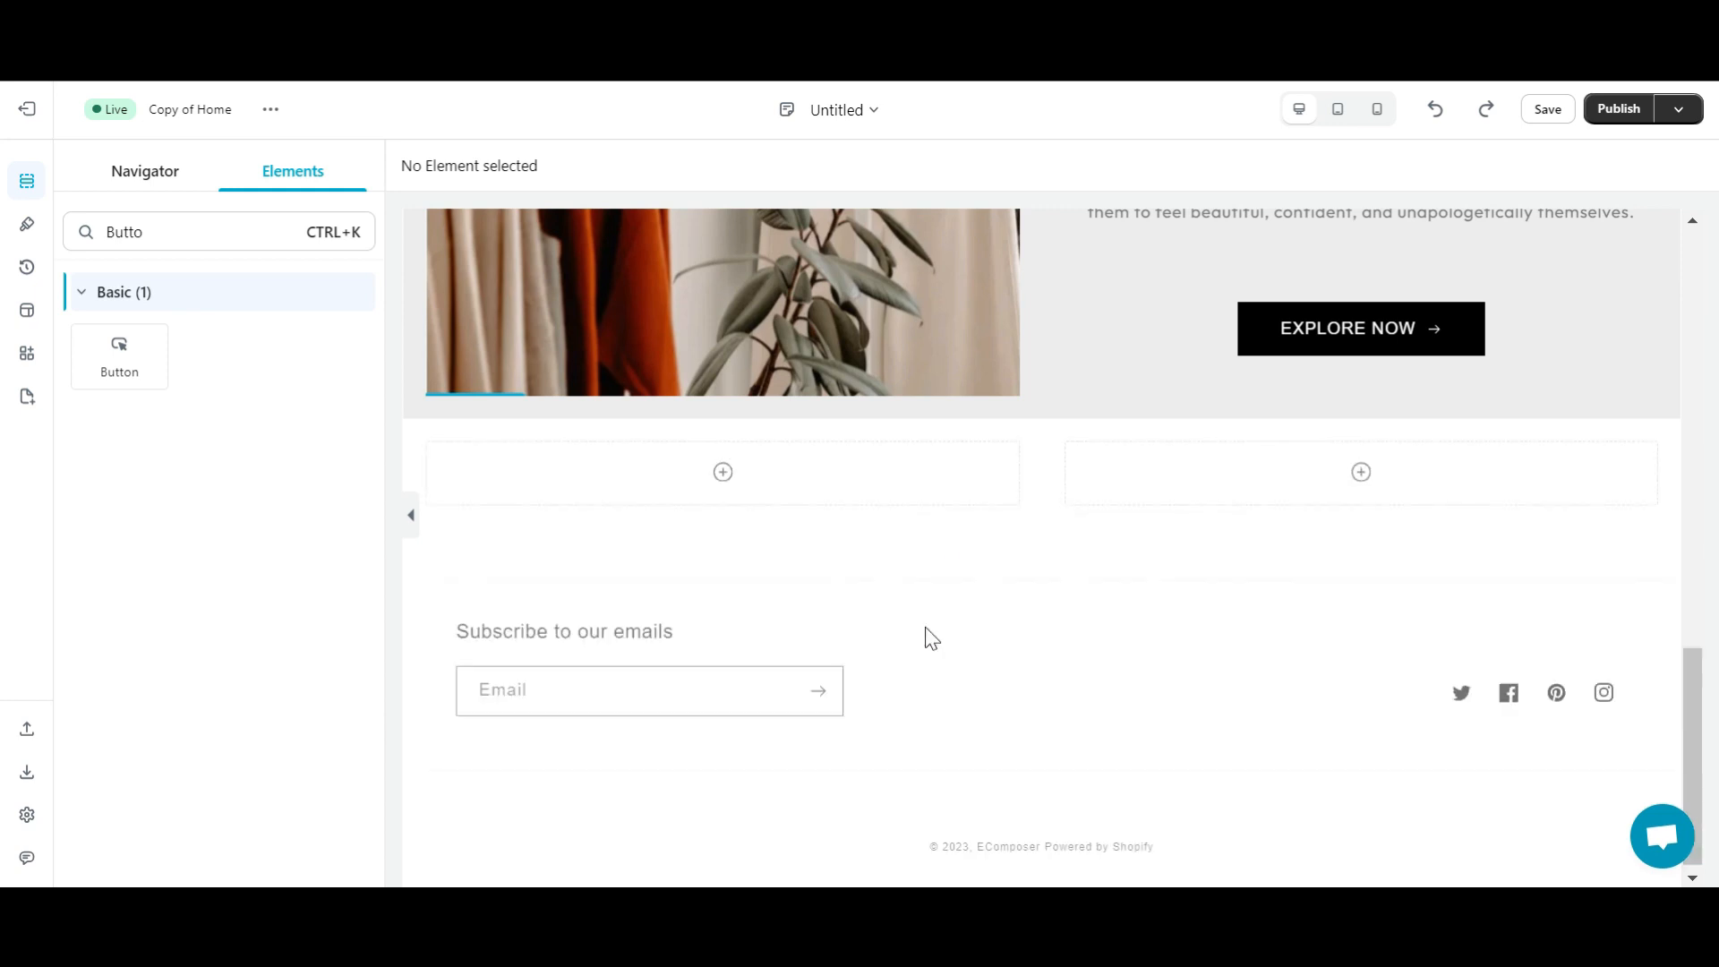
{"action": "scroll", "coordinate": [925, 627], "scroll_direction": "up", "scroll_amount": 2}
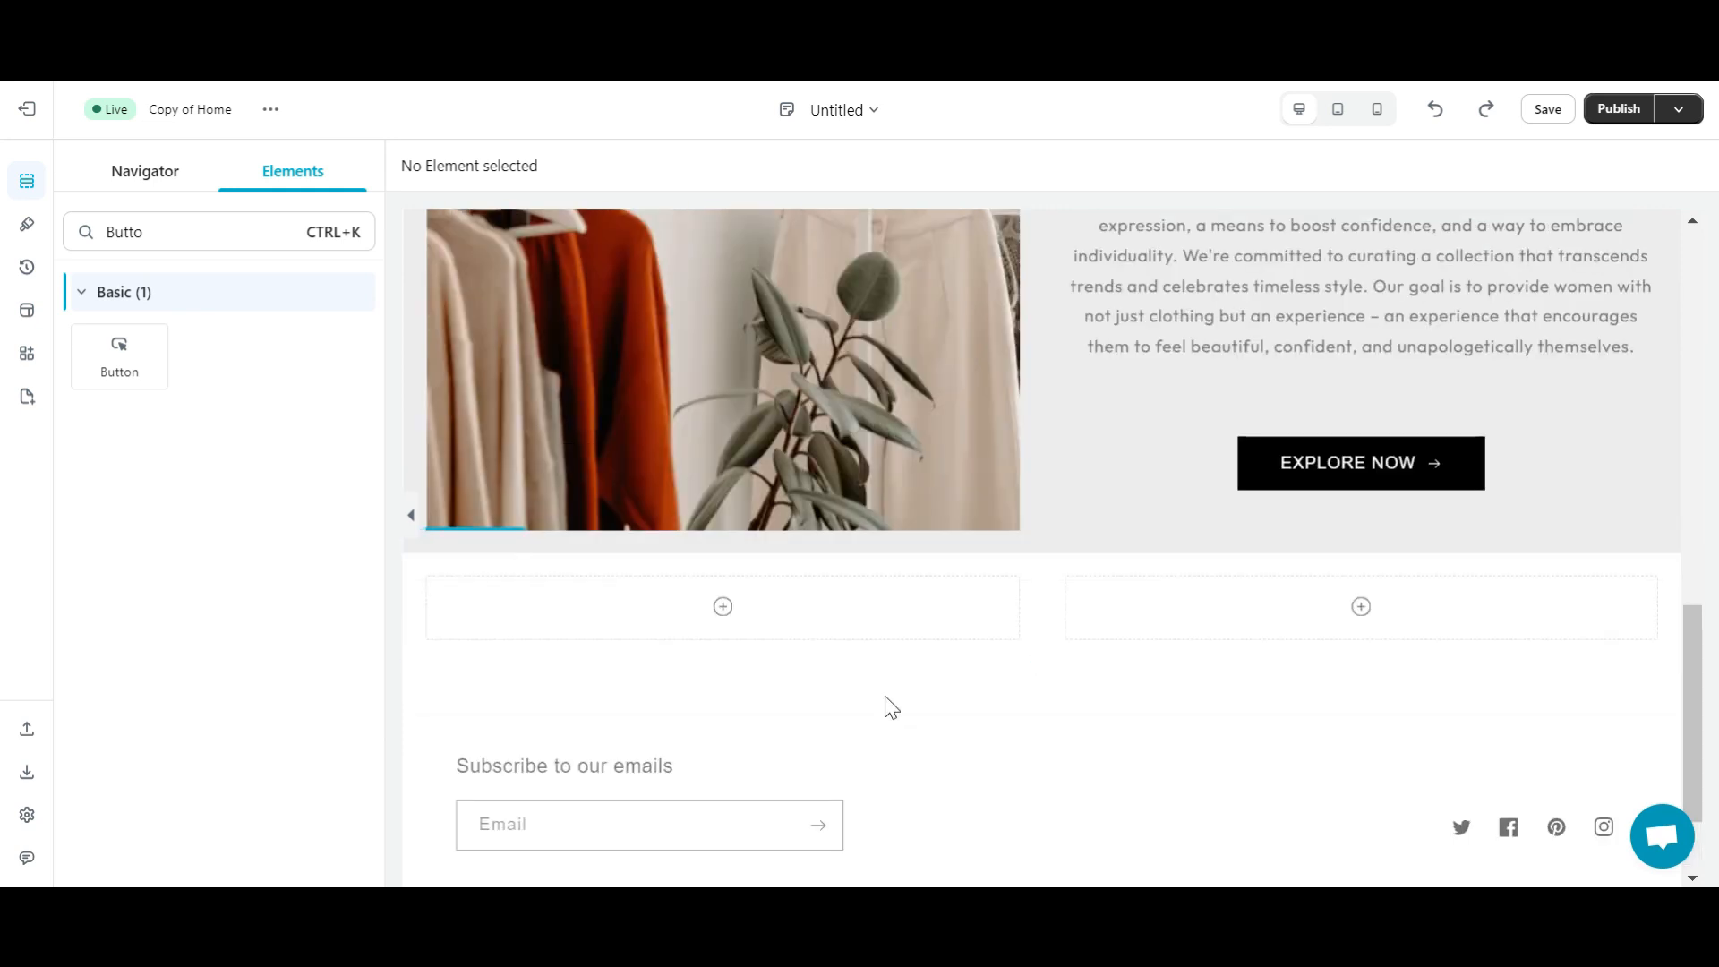
{"action": "left_click_drag", "start_coordinate": [212, 358], "coordinate": [706, 619]}
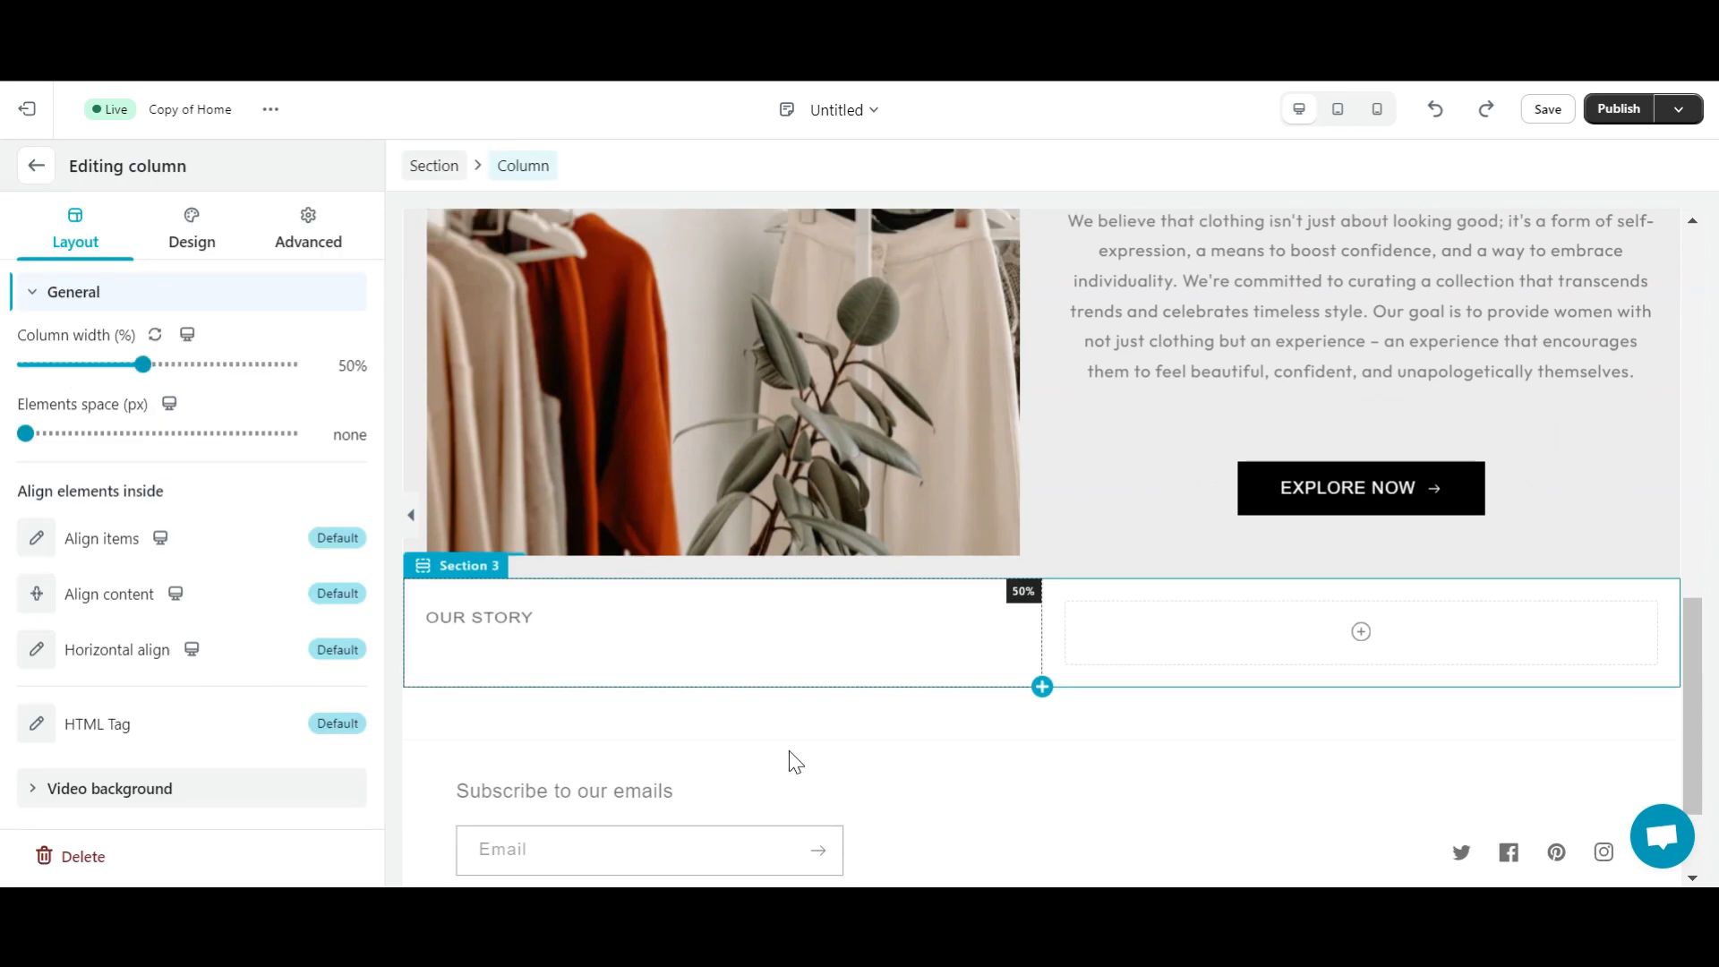
{"action": "left_click", "coordinate": [752, 632]}
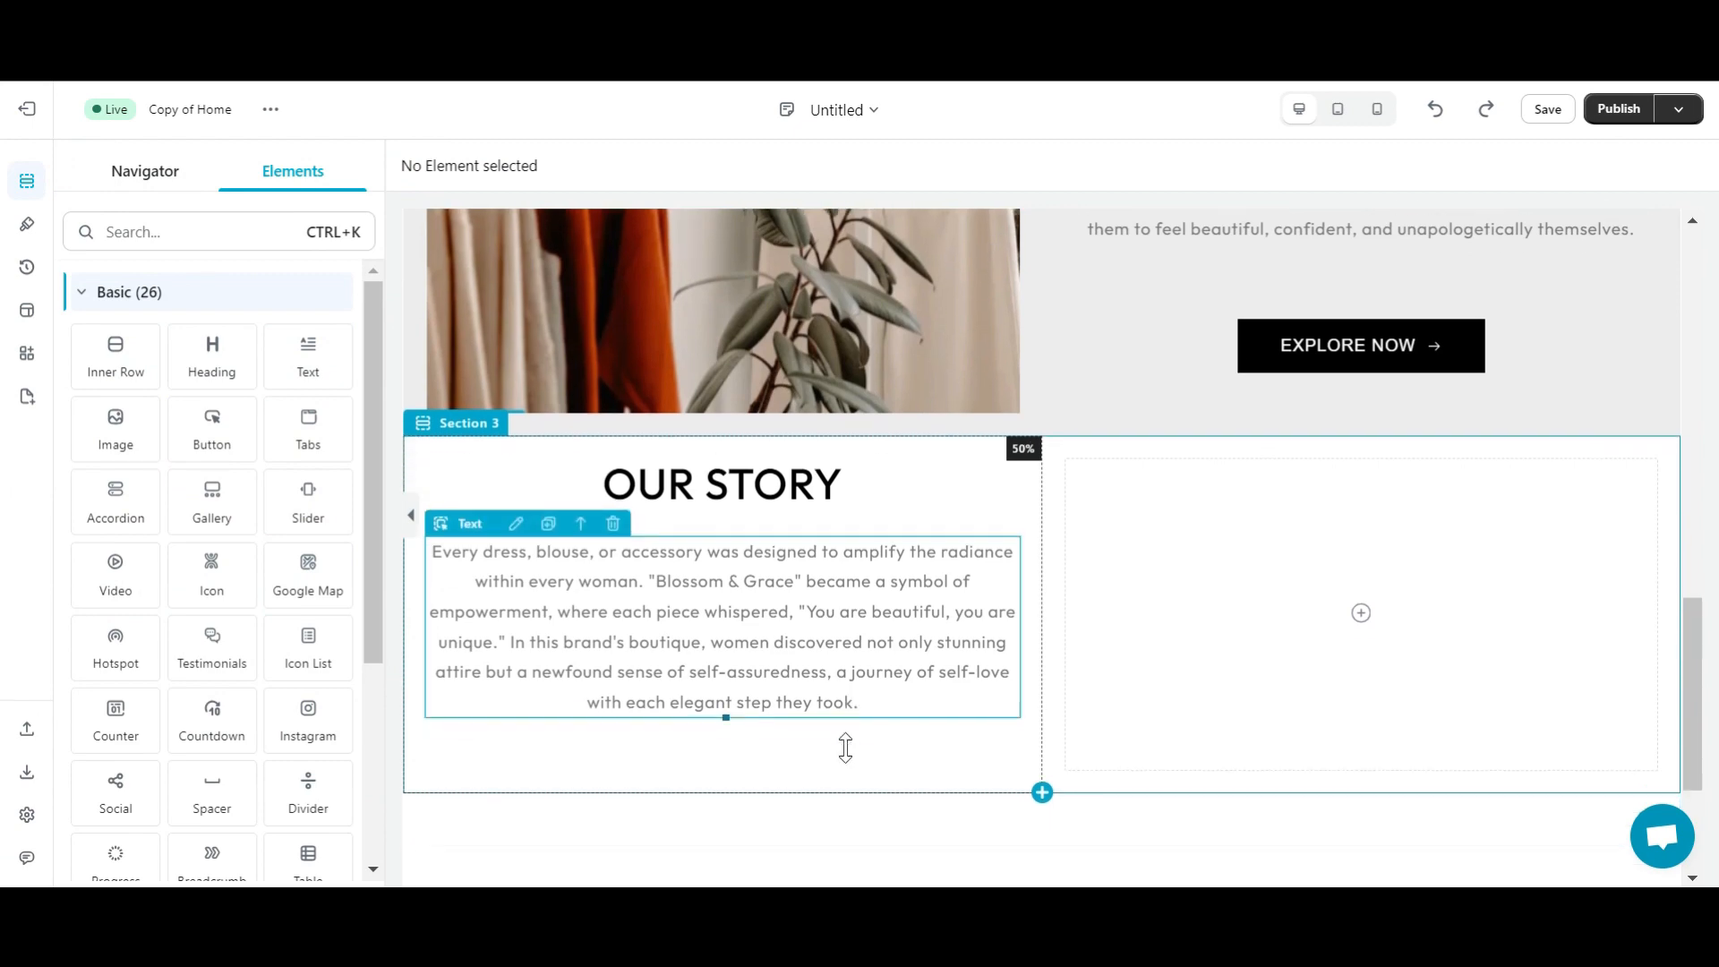
{"action": "scroll", "coordinate": [845, 747], "scroll_direction": "down", "scroll_amount": 1}
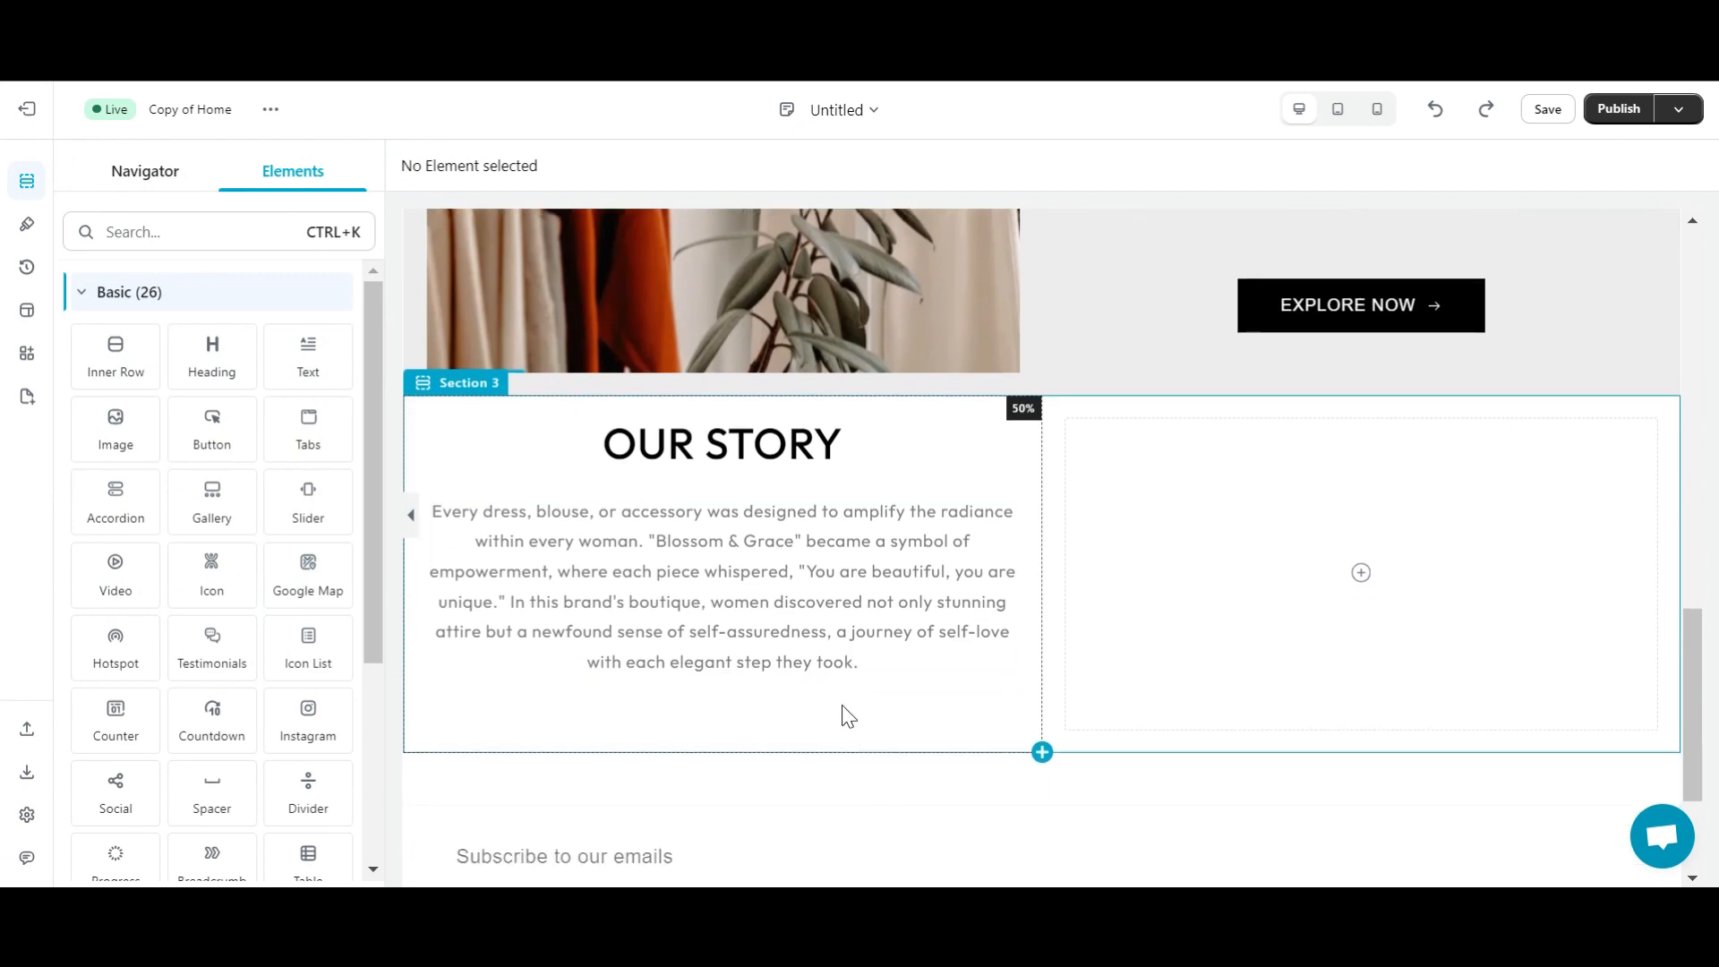
- Set the Our Story section's top margin to 50
{"action": "left_click", "coordinate": [455, 385]}
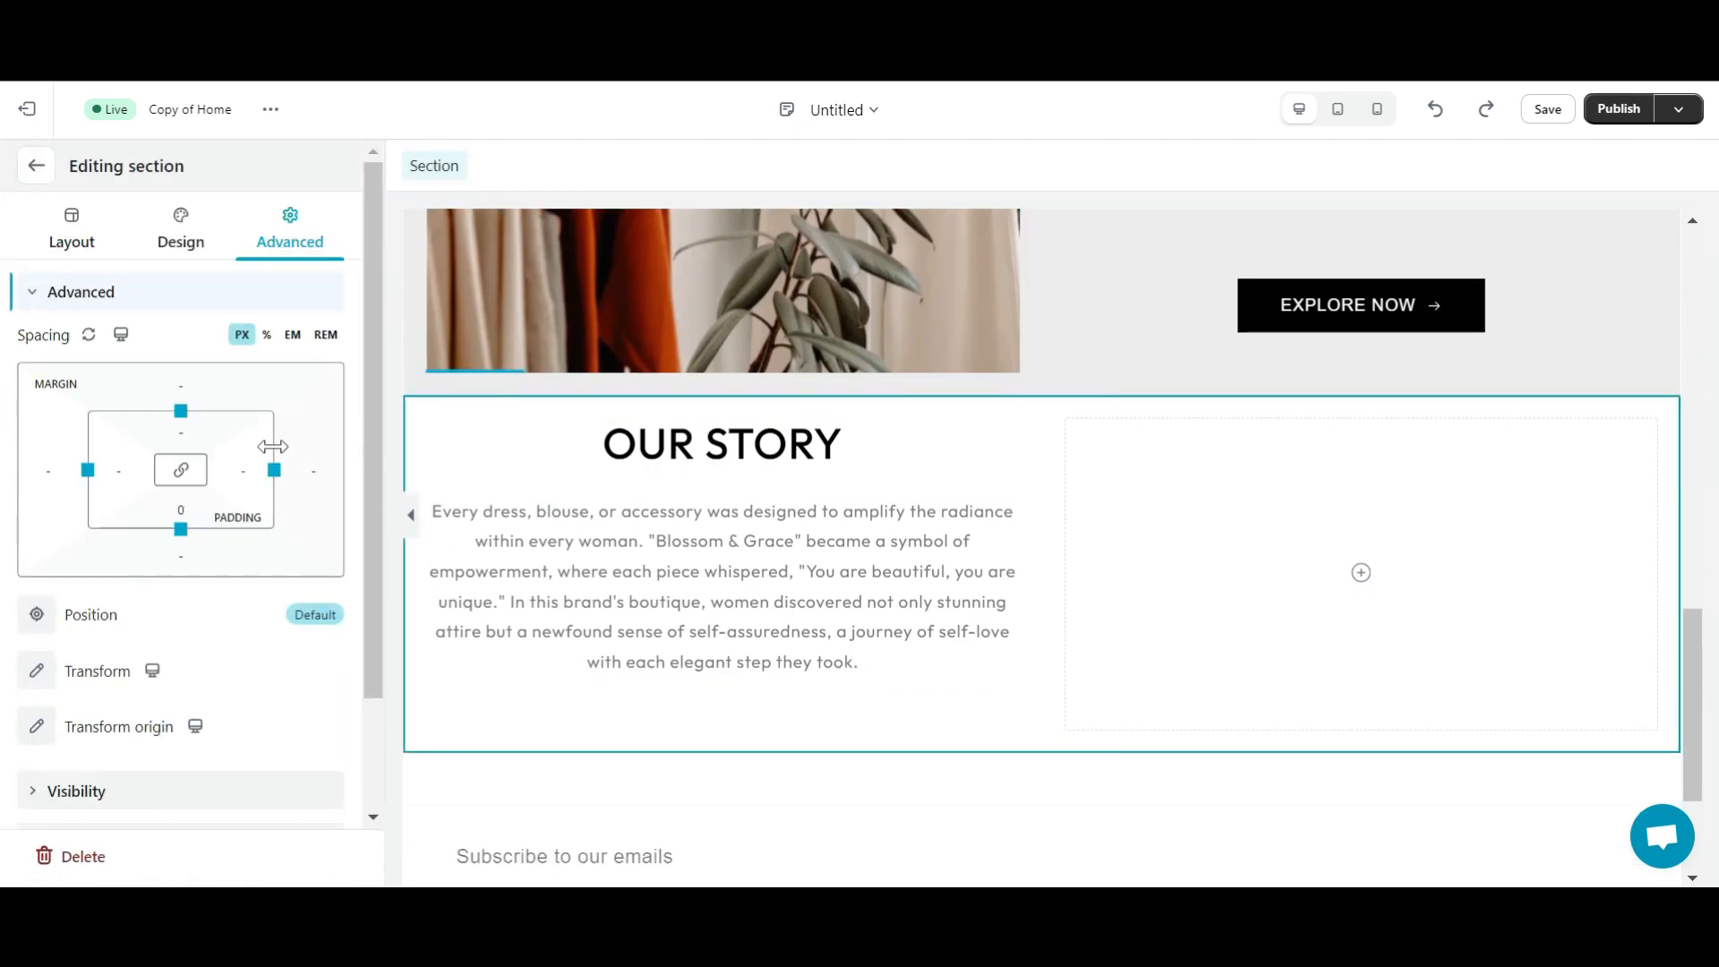
{"action": "left_click", "coordinate": [188, 390]}
{"action": "left_click", "coordinate": [178, 480]}
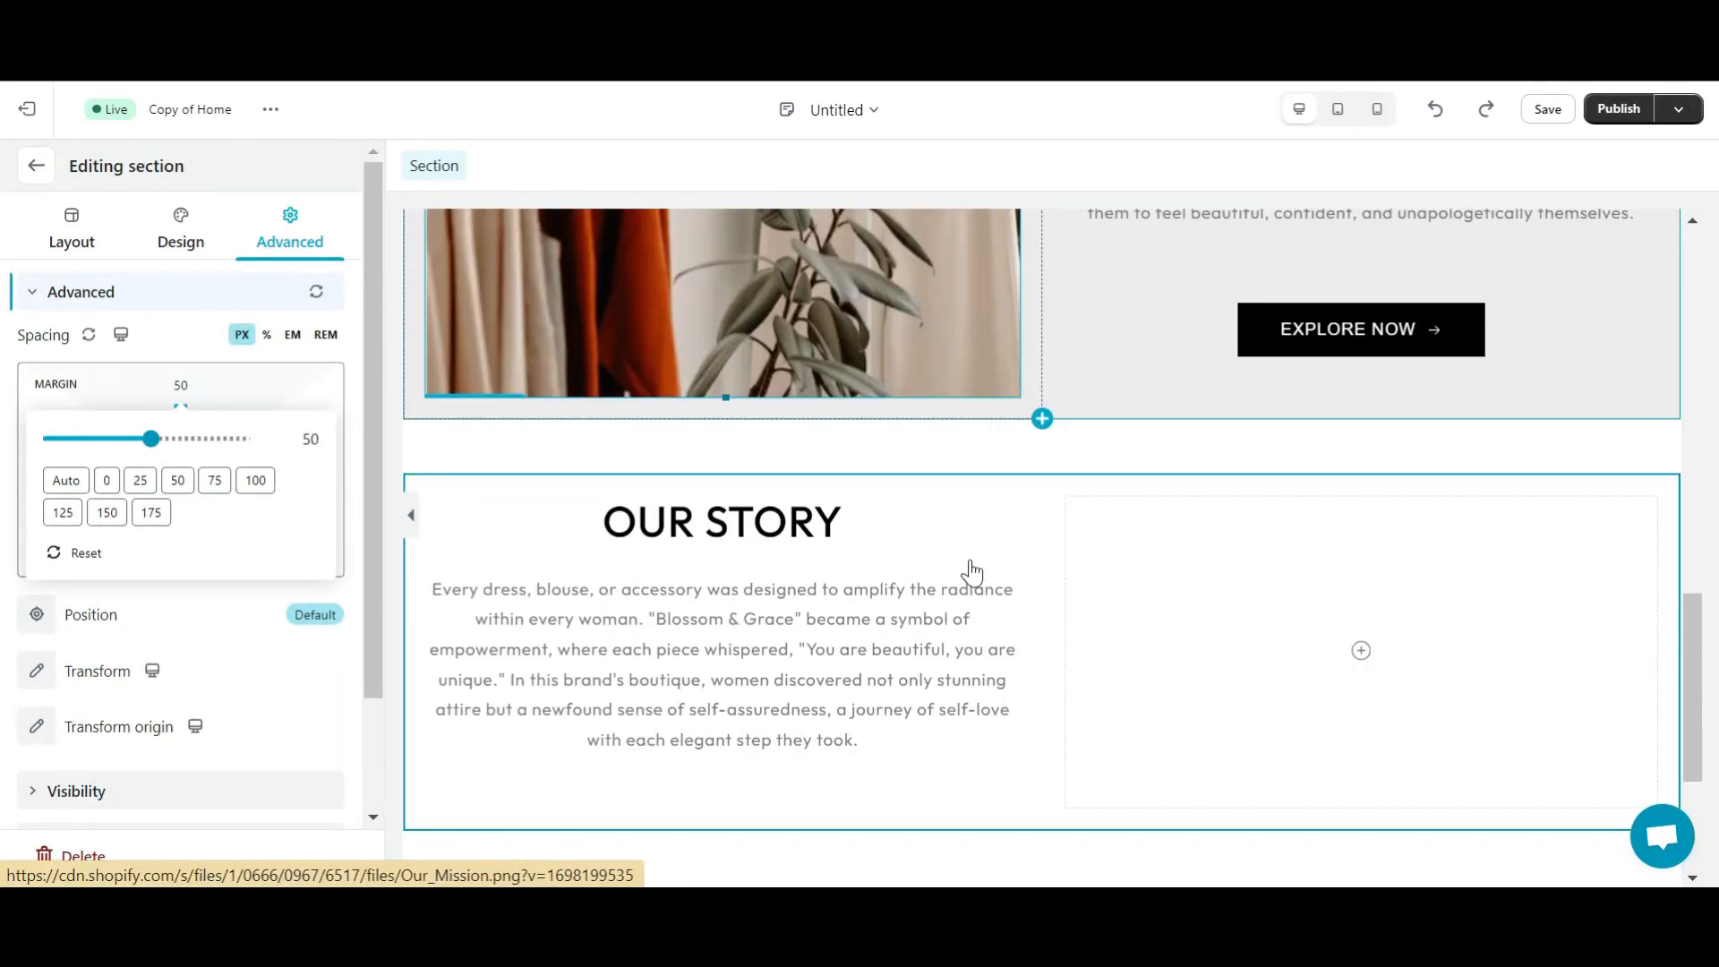
{"action": "scroll", "coordinate": [971, 573], "scroll_direction": "down", "scroll_amount": 1}
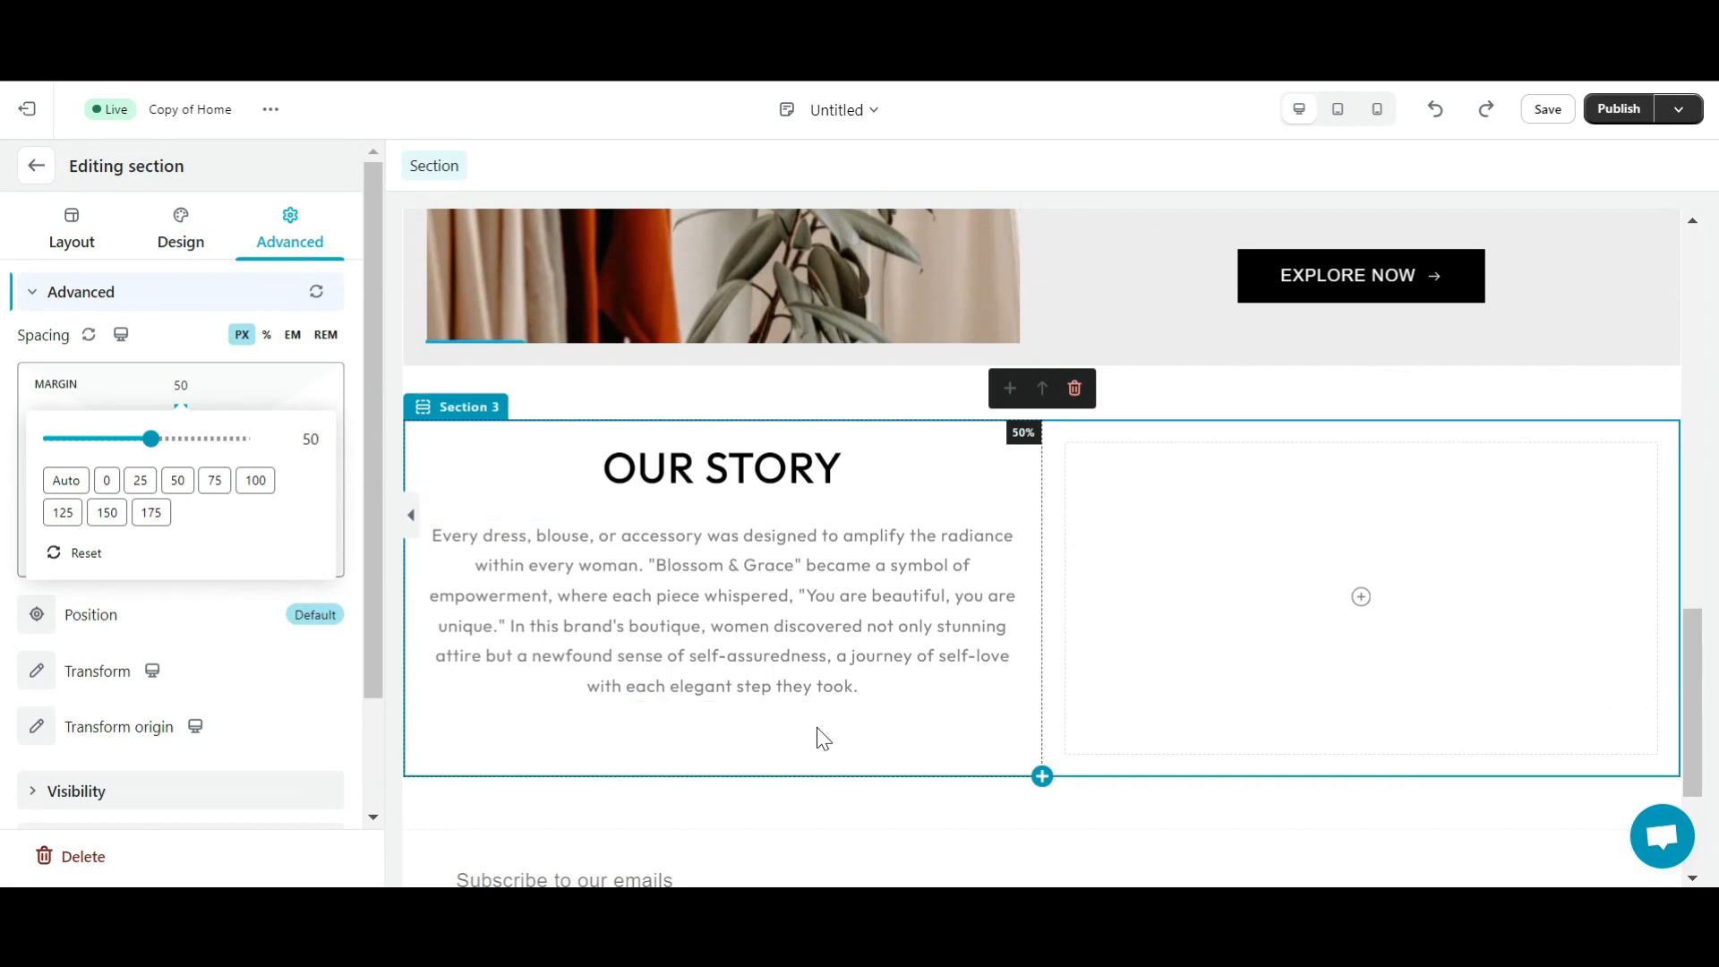
{"action": "left_click", "coordinate": [36, 166]}
{"action": "left_click_drag", "start_coordinate": [212, 428], "coordinate": [288, 431]}
- Paste a copy of the EXPLORE NOW button under the Our Story text and compare paragraph bottom margins
{"action": "left_click", "coordinate": [1124, 234]}
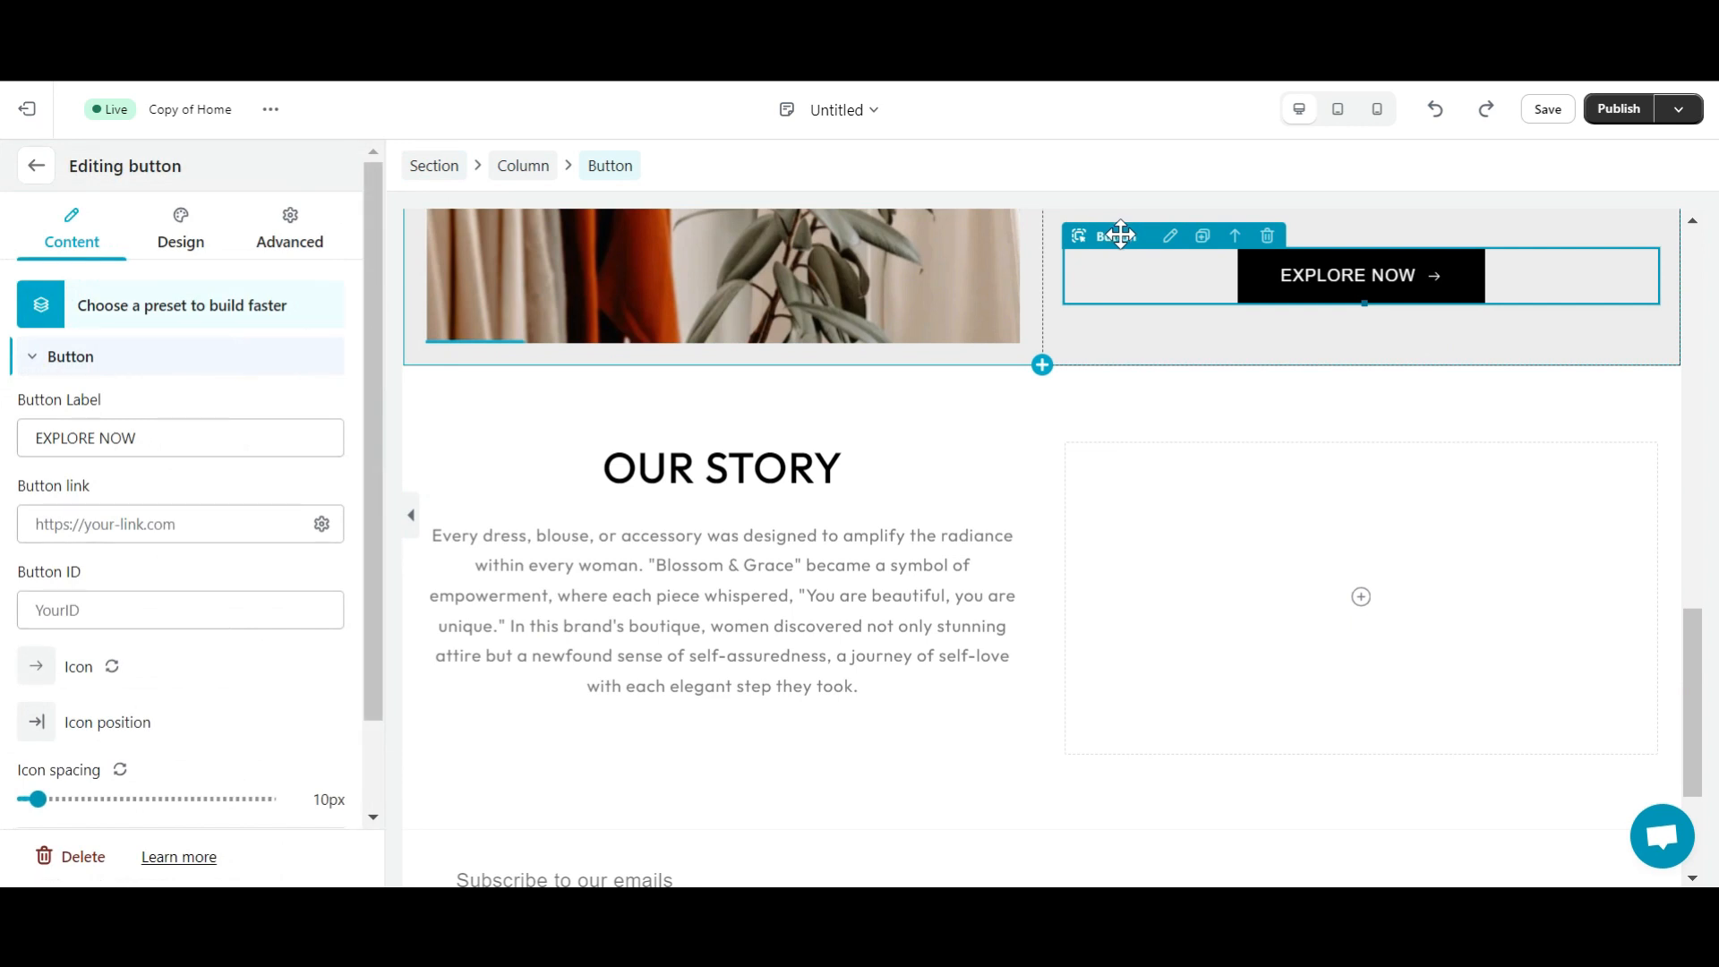
{"action": "key", "text": "ctrl+c"}
{"action": "left_click", "coordinate": [735, 739]}
{"action": "key", "text": "ctrl+v"}
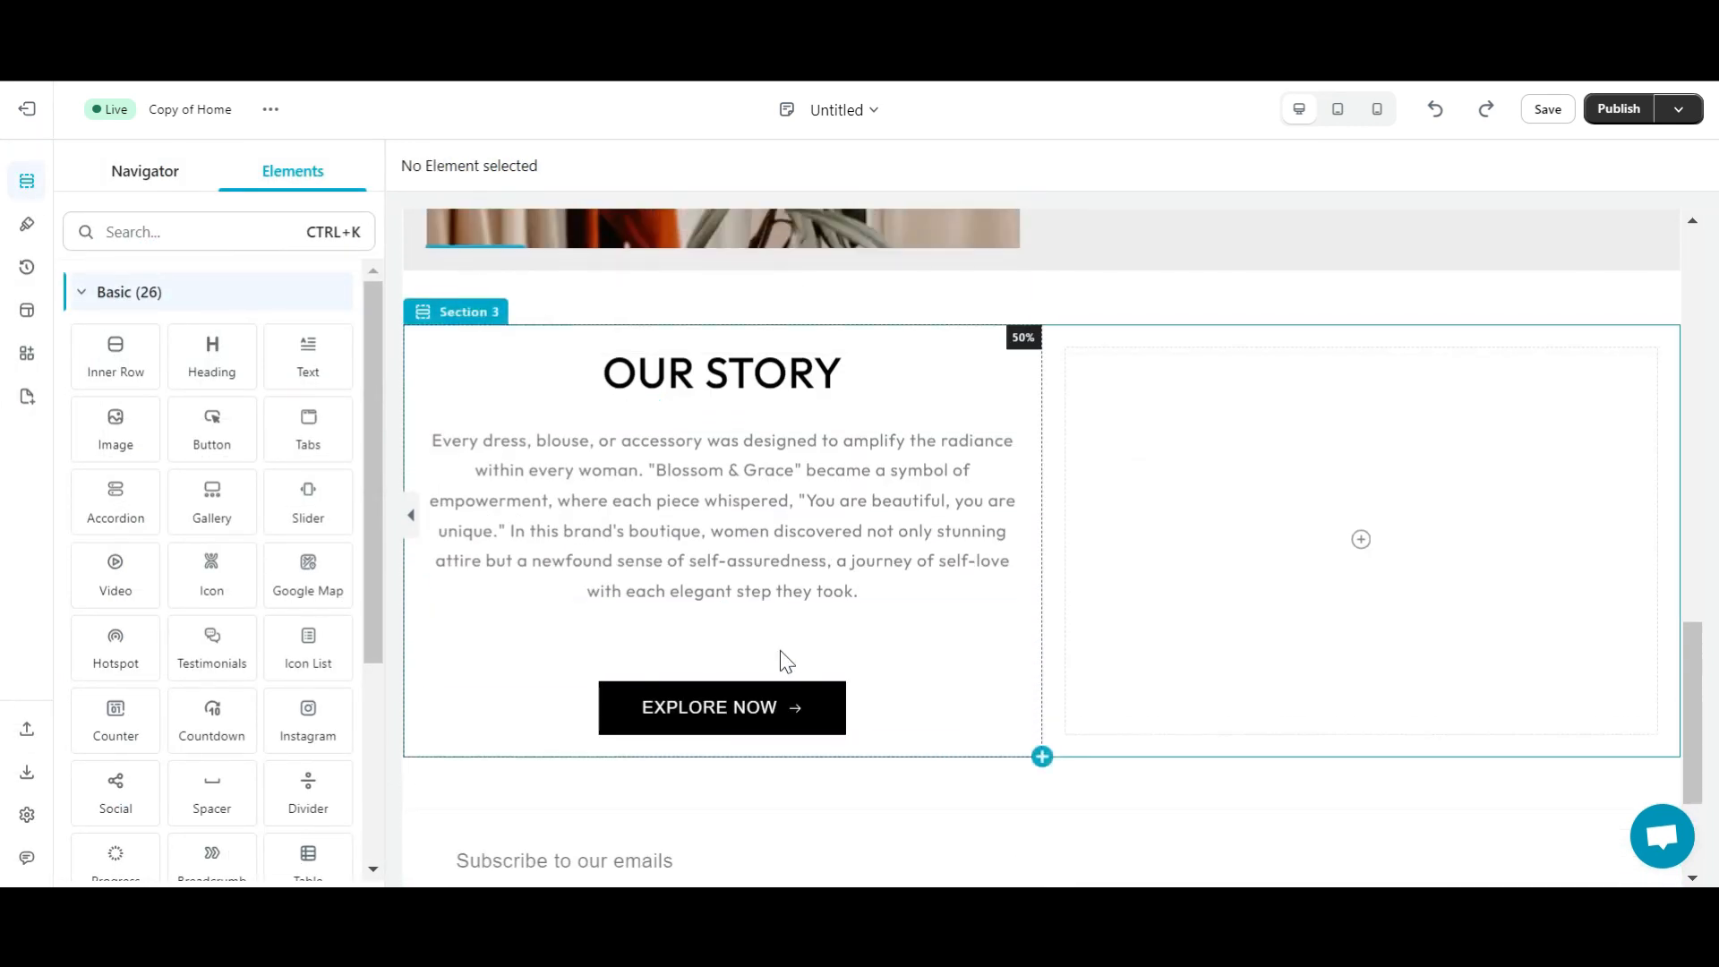
{"action": "left_click", "coordinate": [733, 506]}
{"action": "left_click", "coordinate": [289, 231]}
{"action": "left_click", "coordinate": [180, 555]}
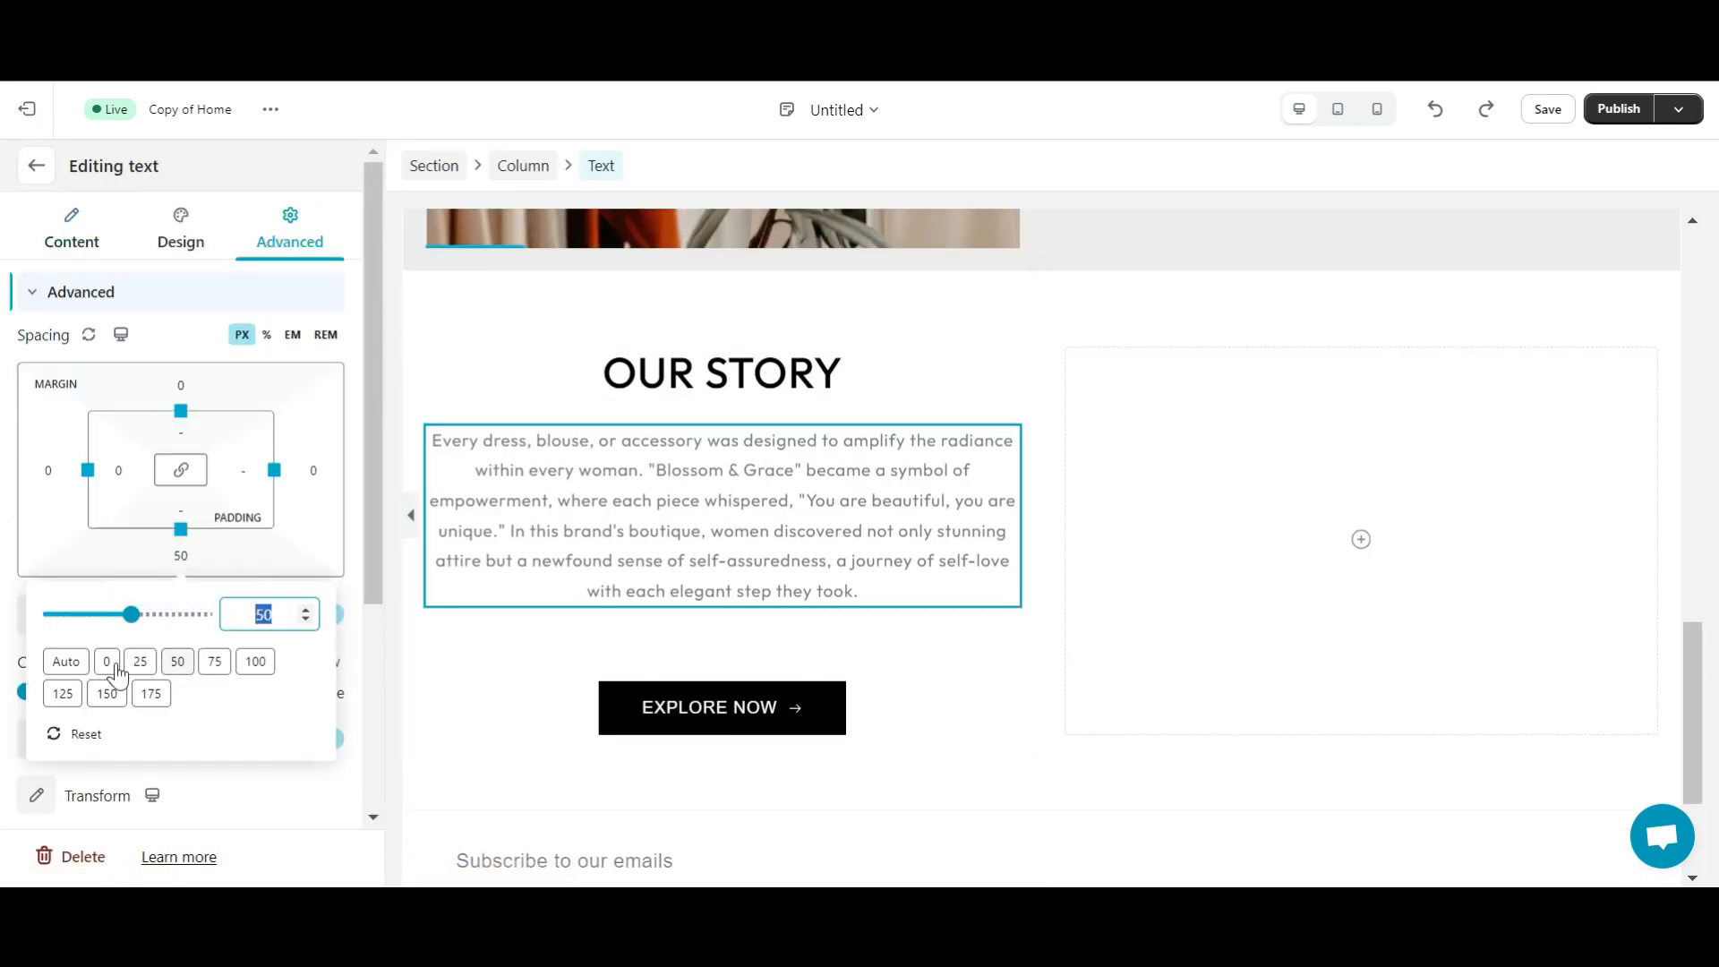
{"action": "scroll", "coordinate": [1287, 474], "scroll_direction": "up", "scroll_amount": 5}
{"action": "left_click", "coordinate": [1288, 475]}
{"action": "left_click", "coordinate": [203, 556]}
{"action": "scroll", "coordinate": [1125, 675], "scroll_direction": "down", "scroll_amount": 7}
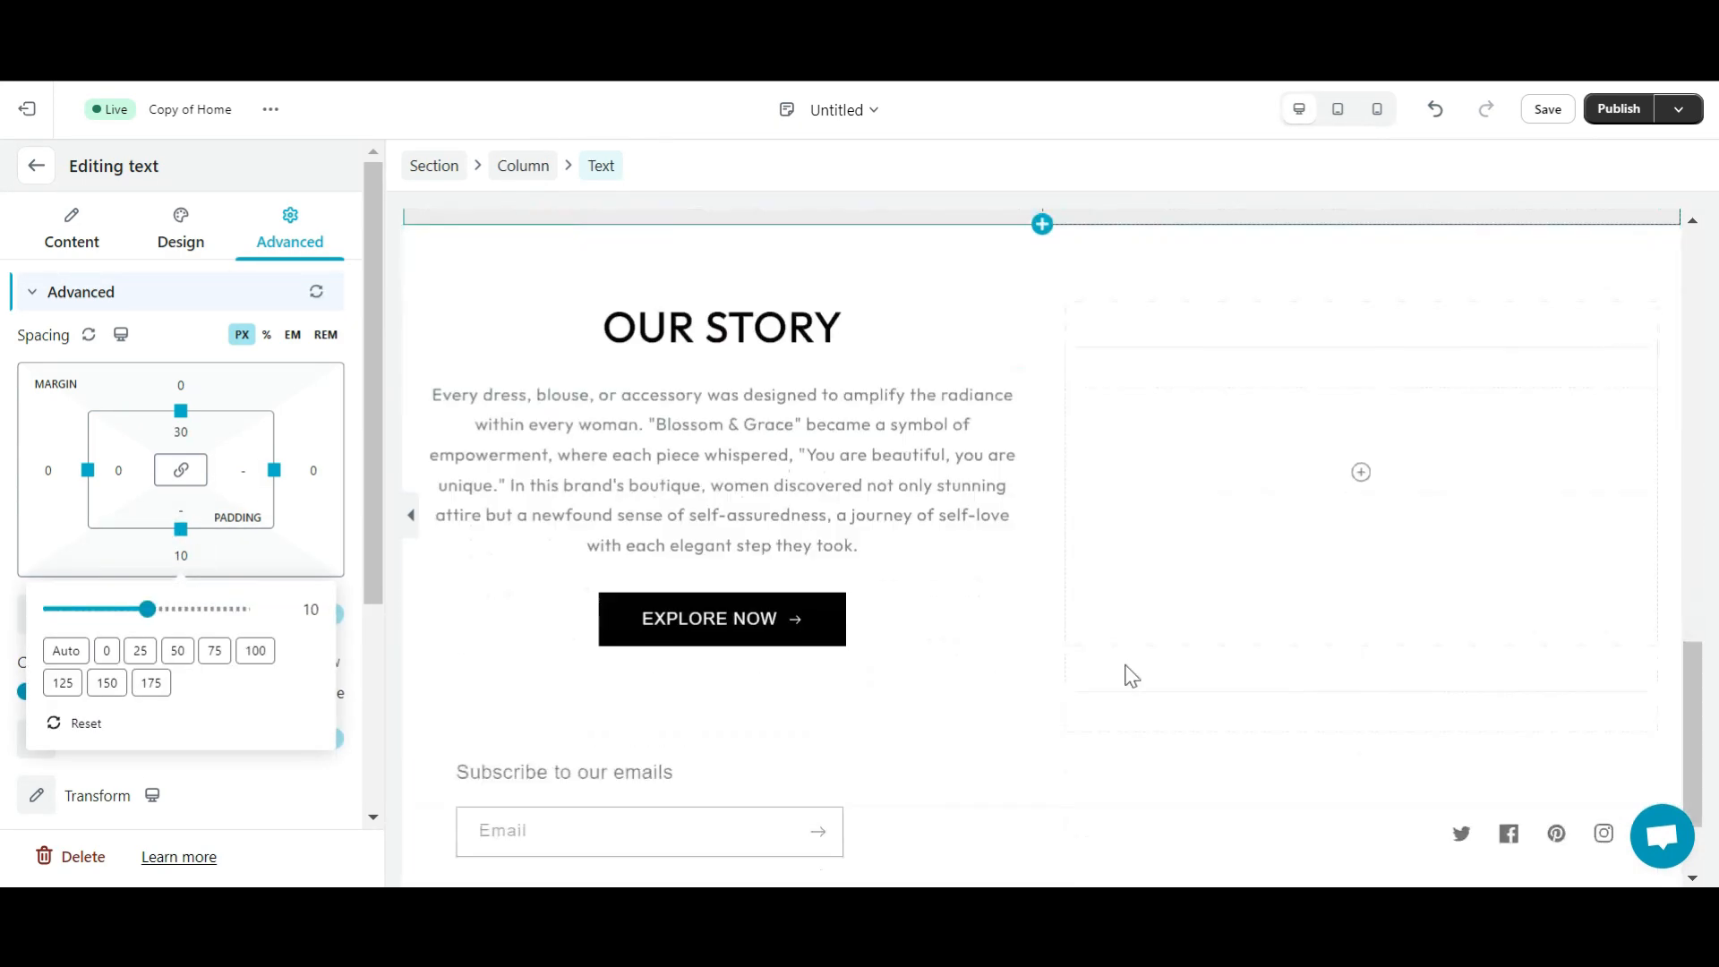
{"action": "left_click", "coordinate": [883, 723]}
{"action": "scroll", "coordinate": [883, 724], "scroll_direction": "up", "scroll_amount": 7}
- Copy the #ebebeb background colour code from the Our Mission section
{"action": "left_click", "coordinate": [425, 276]}
{"action": "left_click", "coordinate": [37, 399]}
{"action": "left_click", "coordinate": [37, 536]}
{"action": "left_click", "coordinate": [159, 794]}
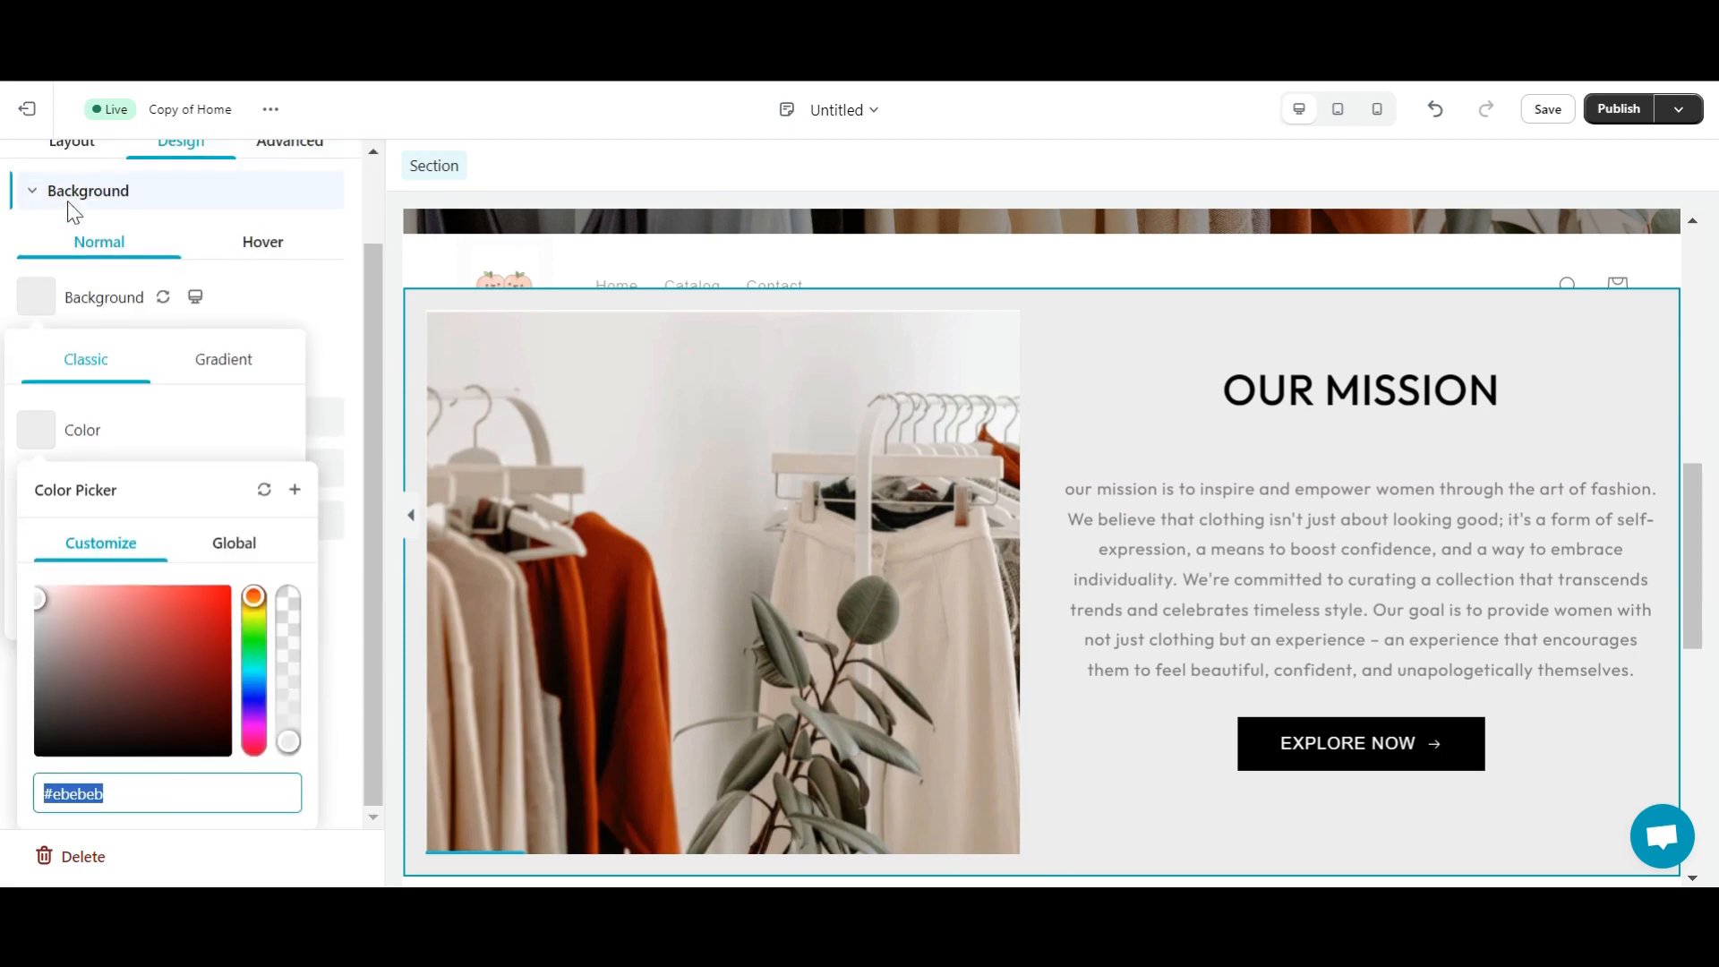
{"action": "left_click", "coordinate": [700, 573]}
{"action": "left_click", "coordinate": [700, 573]}
- Paste #ebebeb as the Our Story section's background colour
{"action": "scroll", "coordinate": [1272, 793], "scroll_direction": "down", "scroll_amount": 6}
{"action": "left_click", "coordinate": [455, 376]}
{"action": "left_click", "coordinate": [37, 399]}
{"action": "left_click", "coordinate": [37, 531]}
{"action": "left_click", "coordinate": [379, 711]}
{"action": "left_click", "coordinate": [372, 713]}
{"action": "left_click", "coordinate": [38, 398]}
{"action": "left_click", "coordinate": [36, 531]}
{"action": "left_click", "coordinate": [356, 690]}
{"action": "left_click", "coordinate": [37, 531]}
{"action": "scroll", "coordinate": [254, 761], "scroll_direction": "down", "scroll_amount": 2}
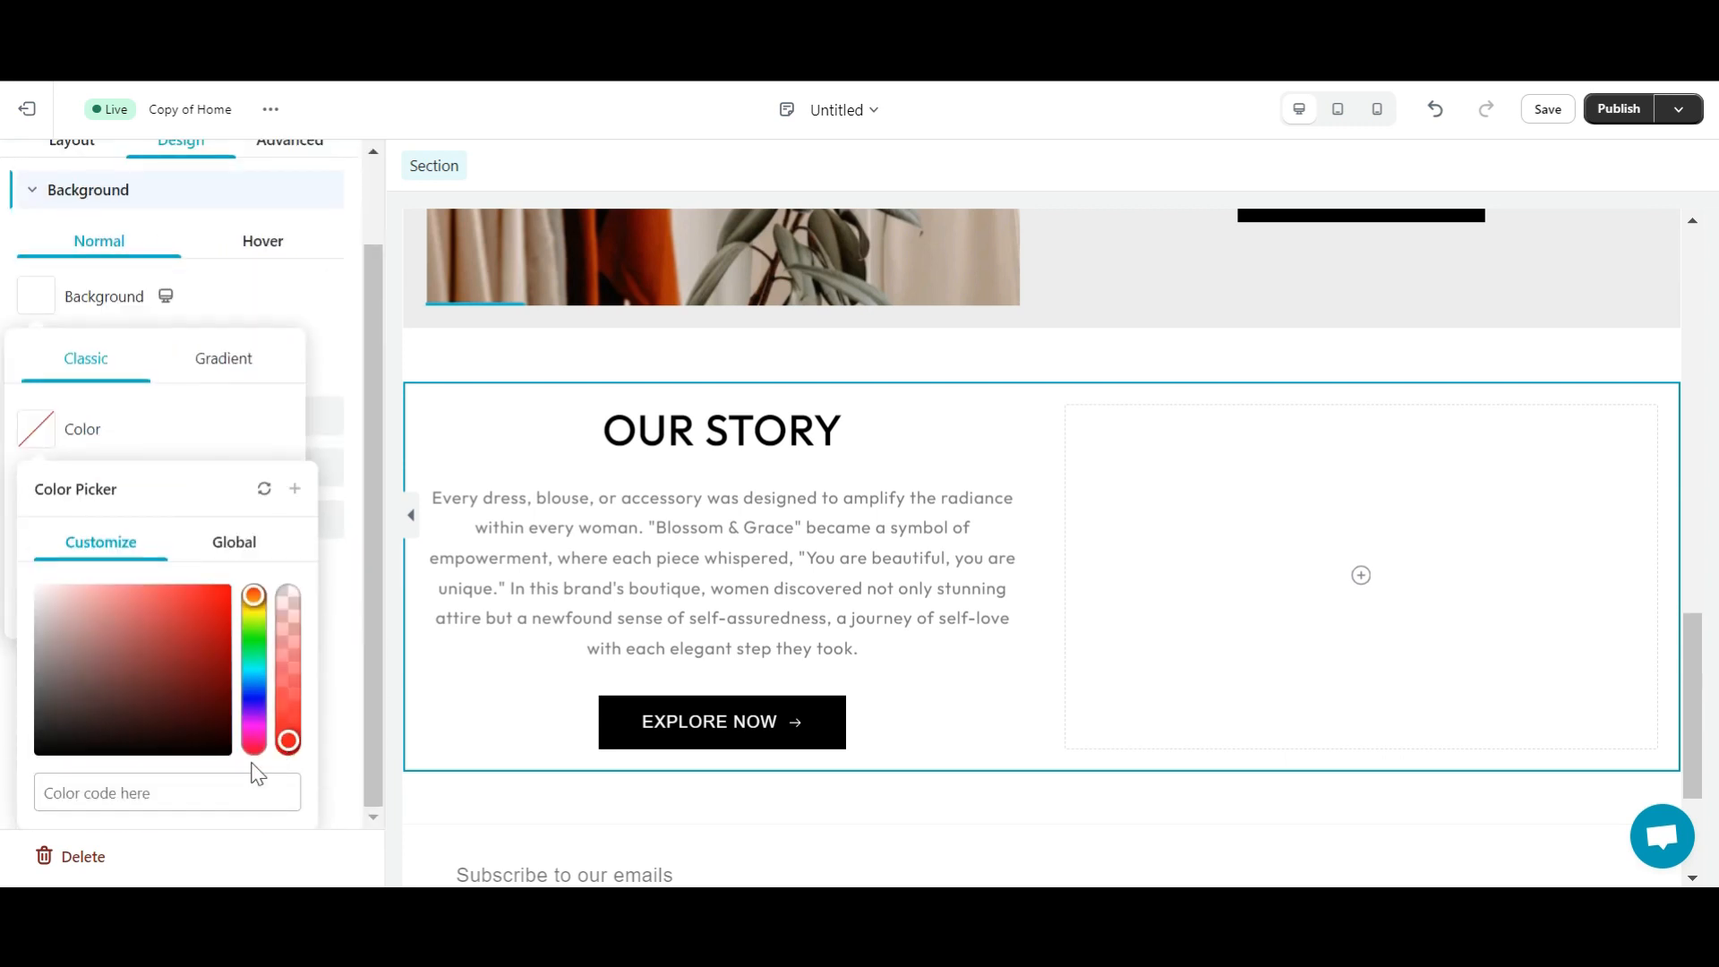
{"action": "left_click", "coordinate": [192, 794]}
{"action": "key", "text": "ctrl+v"}
{"action": "left_click", "coordinate": [1247, 653]}
{"action": "left_click", "coordinate": [1247, 653]}
- Place an Image element in Our Story's empty right column
{"action": "left_click", "coordinate": [32, 169]}
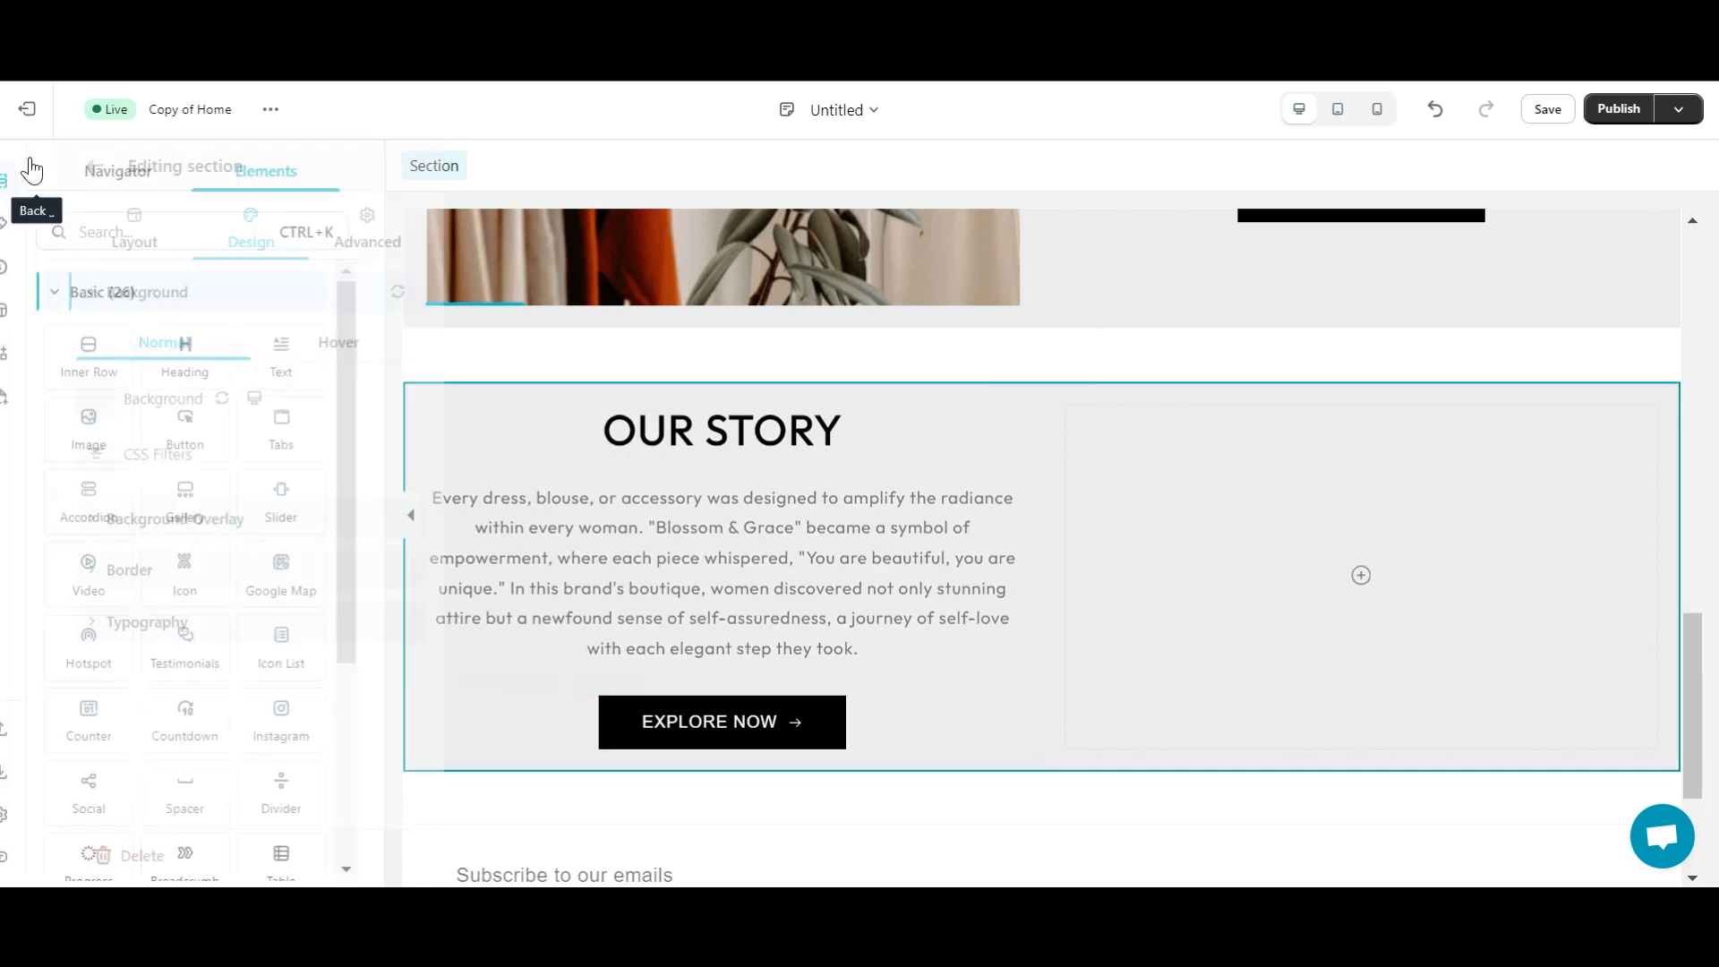
{"action": "left_click", "coordinate": [192, 230]}
{"action": "type", "text": "Image"}
{"action": "left_click_drag", "start_coordinate": [121, 353], "coordinate": [1338, 587]}
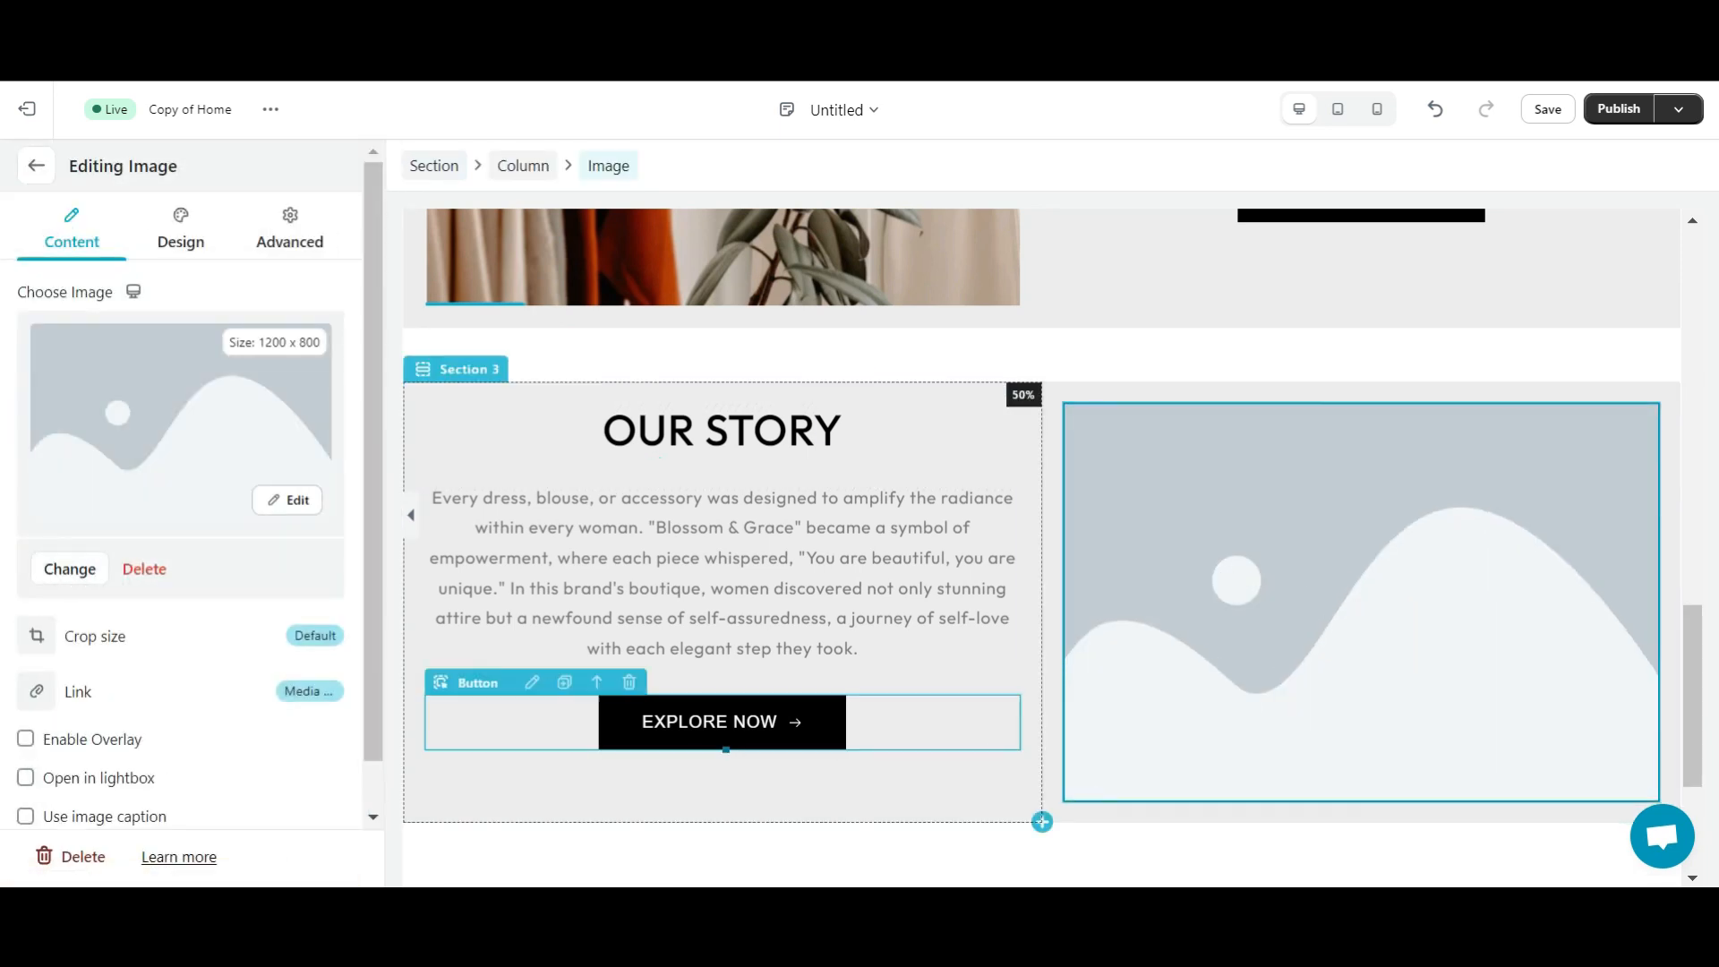
- Upload the 'our Story' photo collage and select it as the Our Story image
{"action": "left_click", "coordinate": [81, 570]}
{"action": "left_click", "coordinate": [1003, 360]}
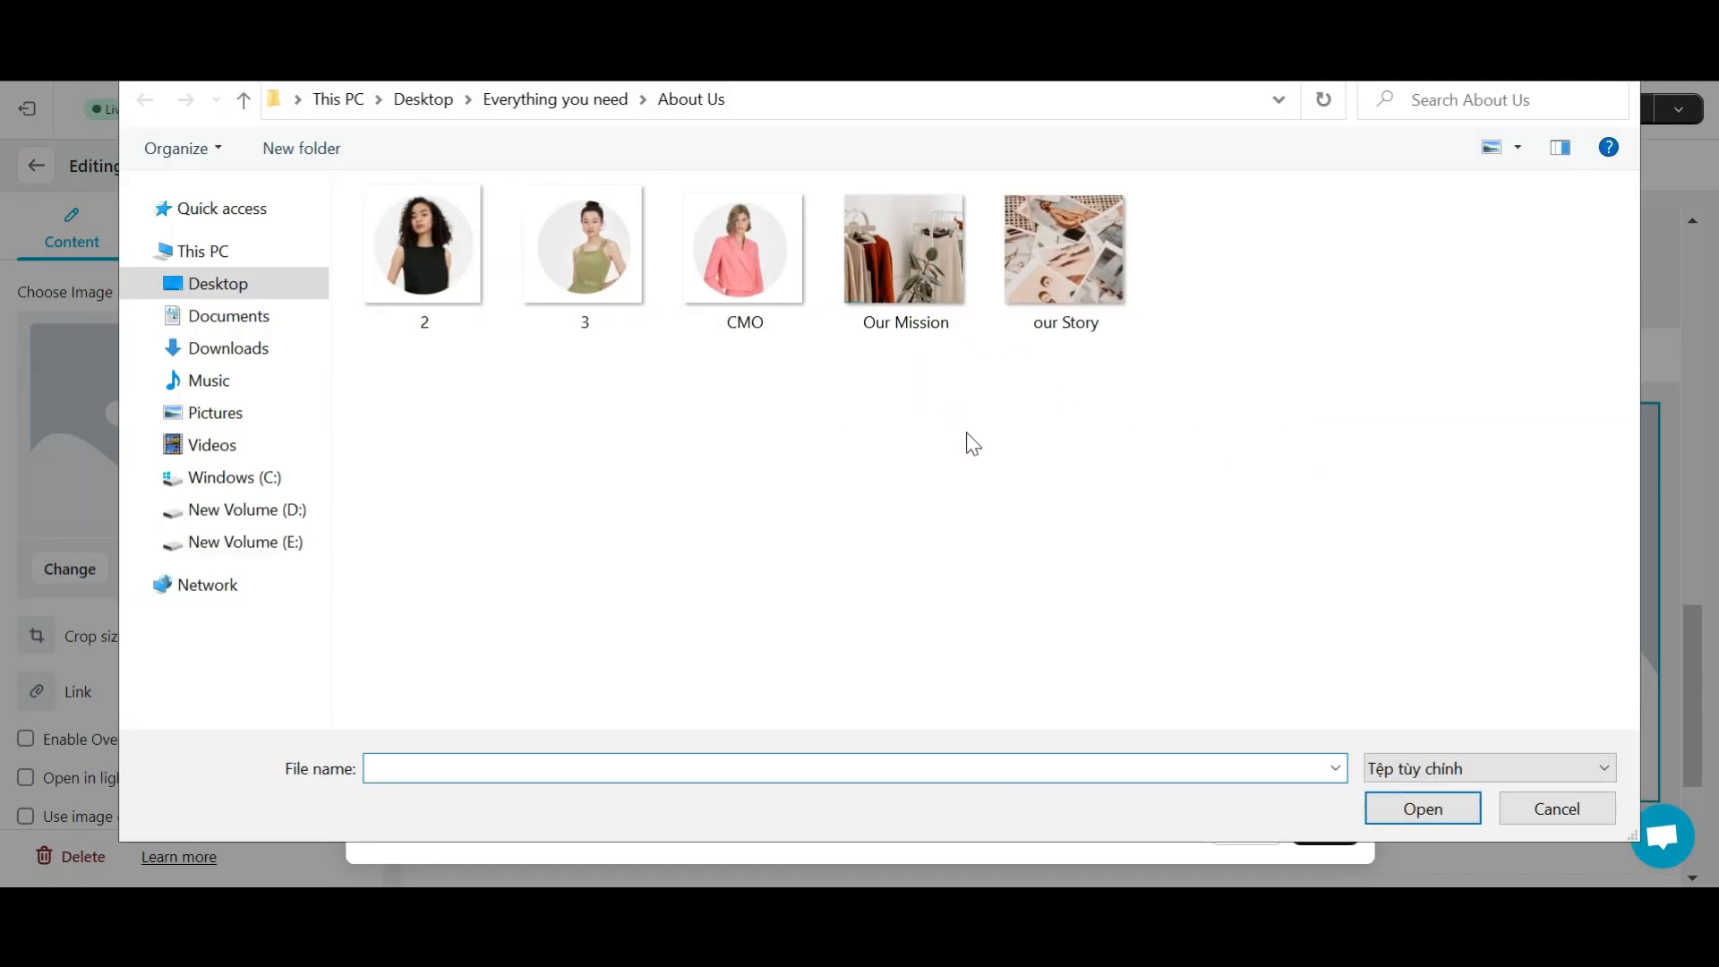
{"action": "left_click", "coordinate": [1064, 255]}
{"action": "left_click", "coordinate": [1423, 808]}
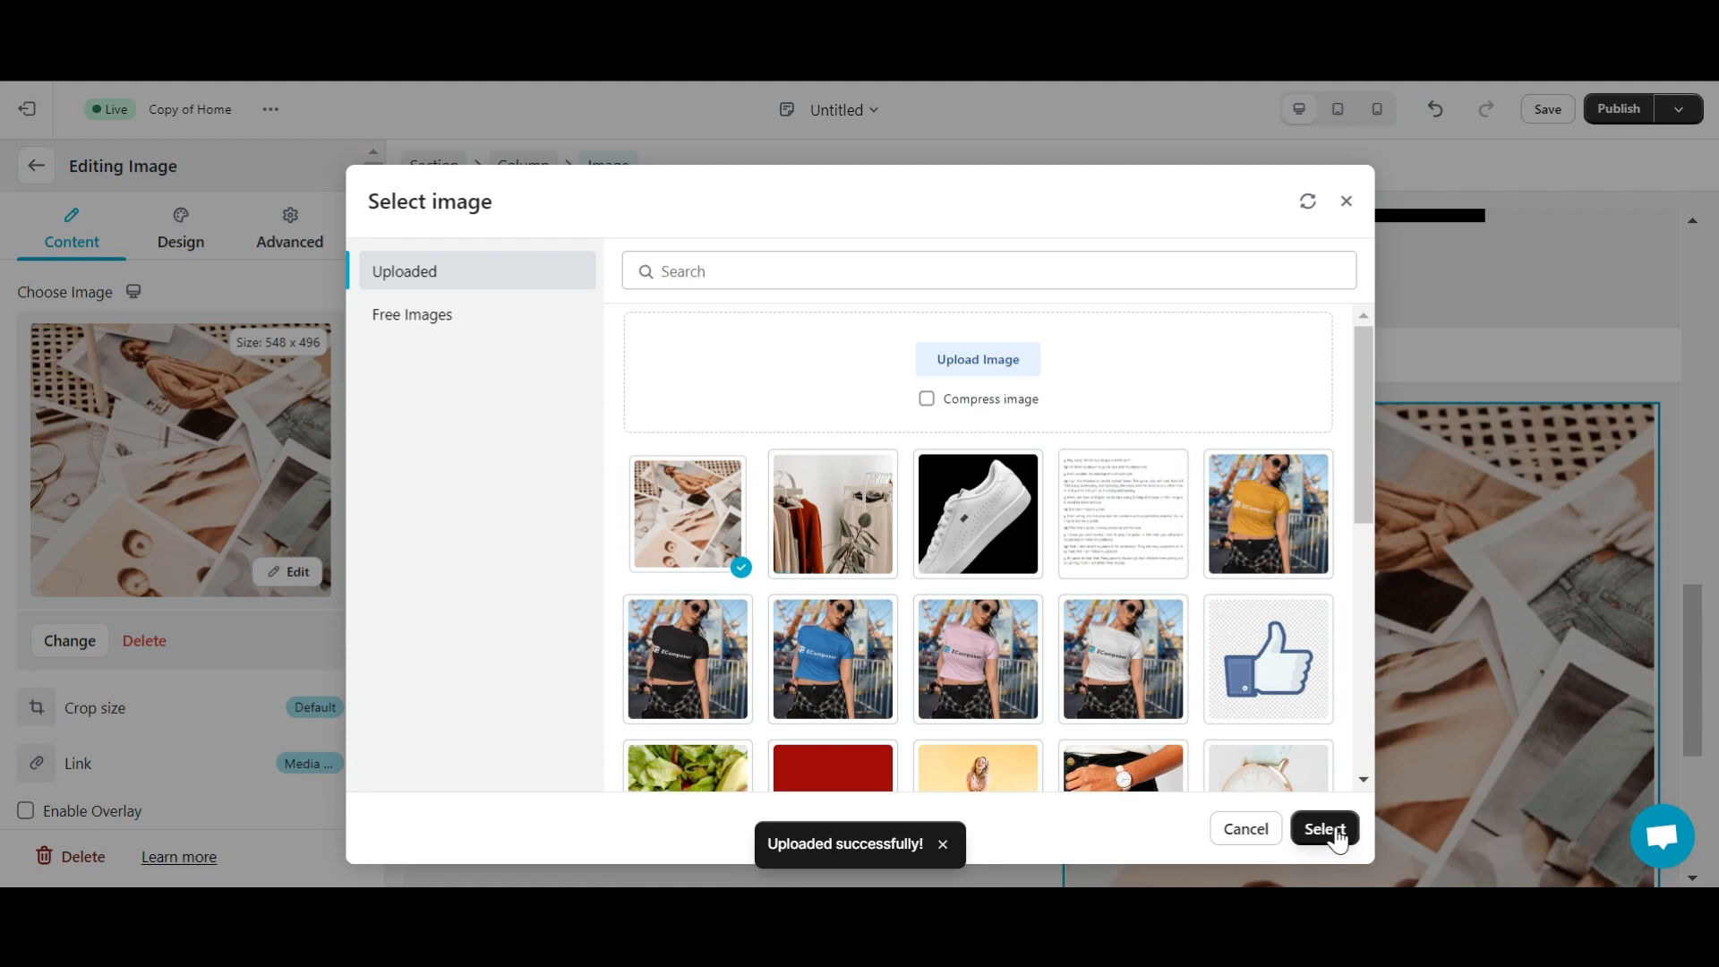
{"action": "left_click", "coordinate": [1323, 830]}
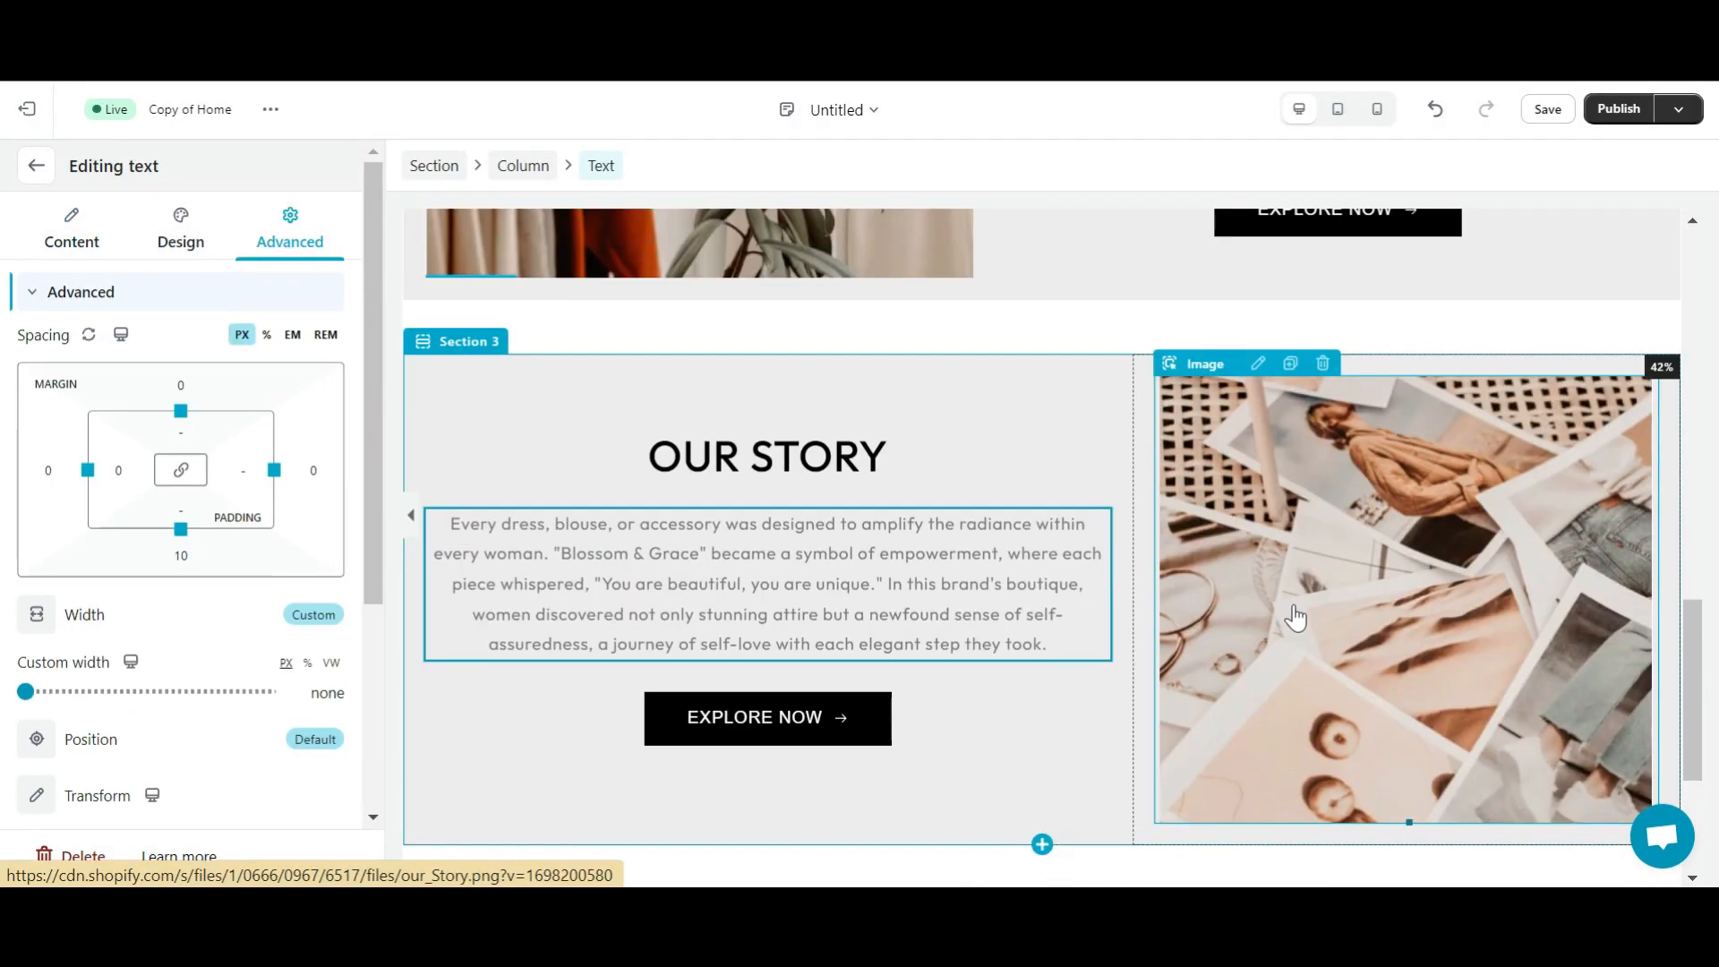
{"action": "scroll", "coordinate": [1296, 618], "scroll_direction": "up", "scroll_amount": 5}
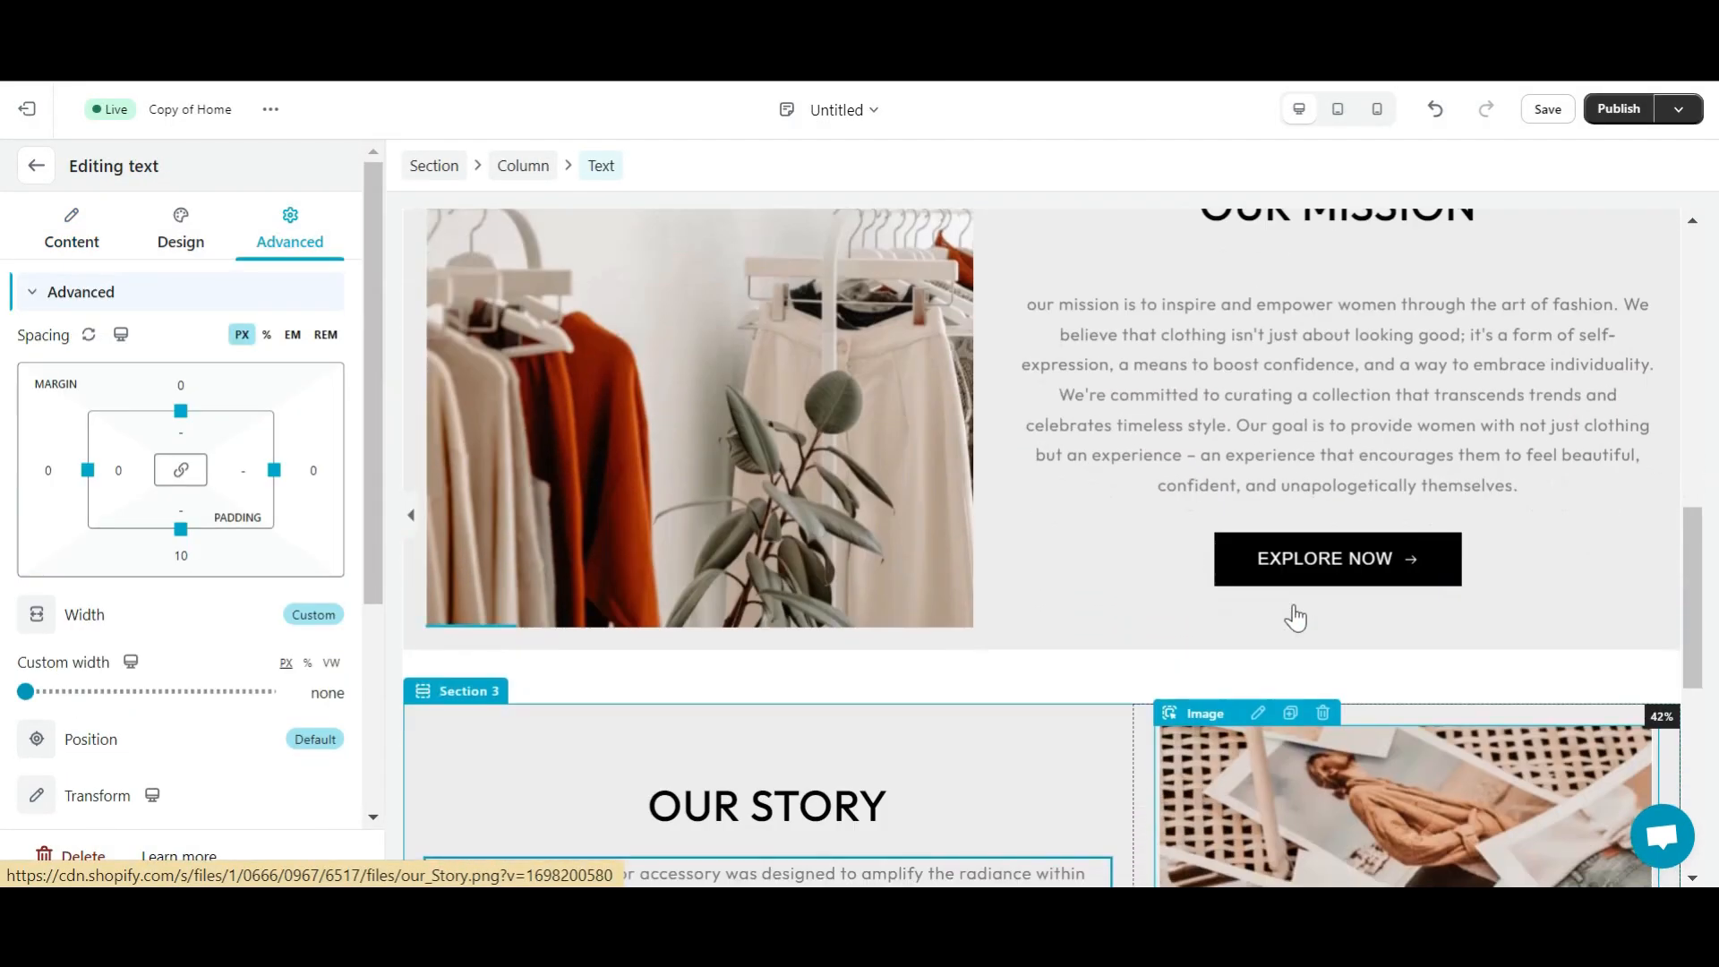
{"action": "scroll", "coordinate": [1296, 618], "scroll_direction": "down", "scroll_amount": 4}
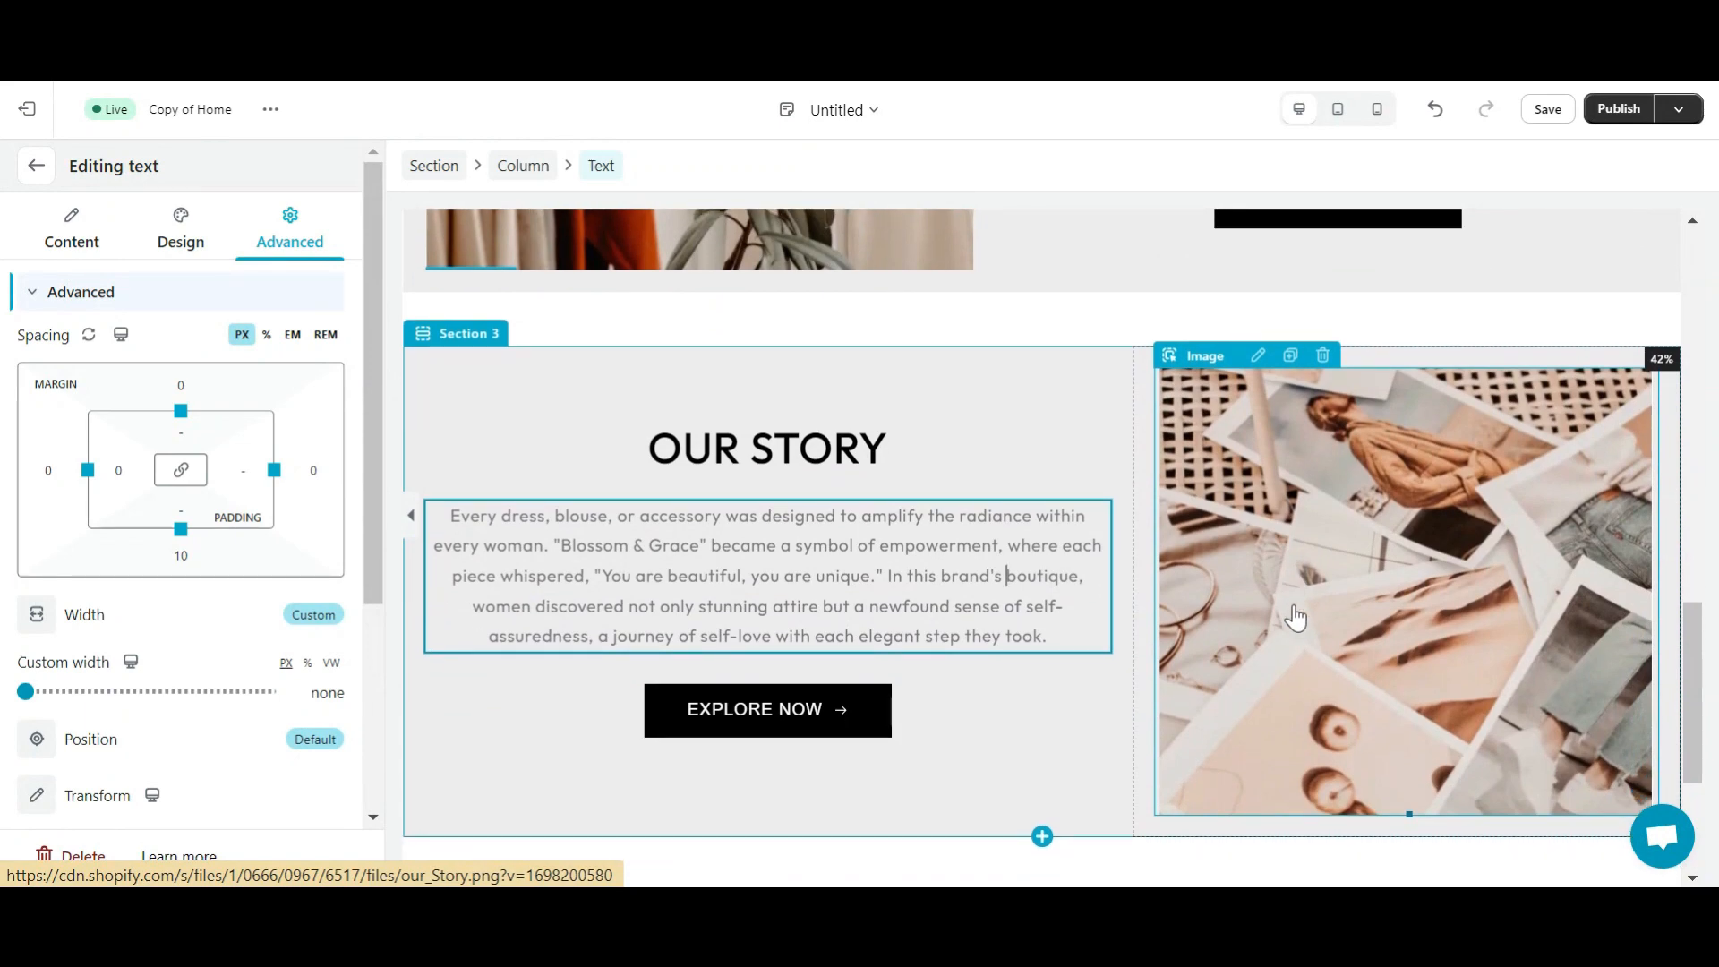
{"action": "scroll", "coordinate": [1296, 617], "scroll_direction": "up", "scroll_amount": 5}
{"action": "scroll", "coordinate": [1295, 618], "scroll_direction": "down", "scroll_amount": 6}
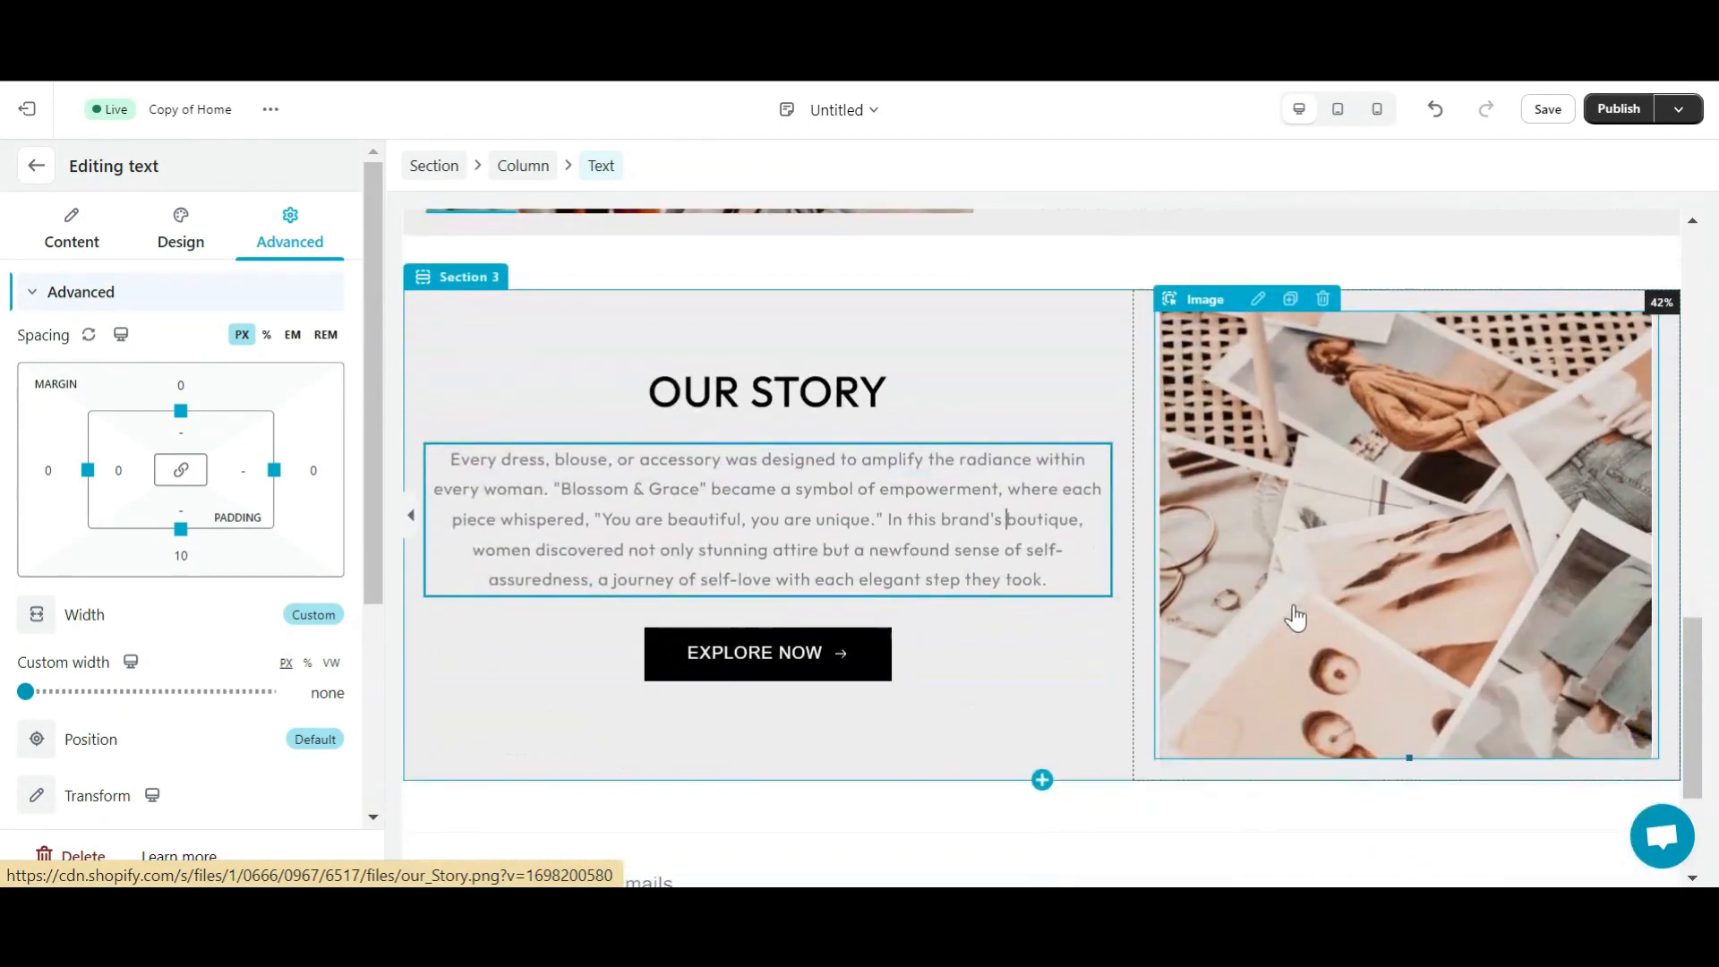
{"action": "scroll", "coordinate": [1296, 618], "scroll_direction": "down", "scroll_amount": 3}
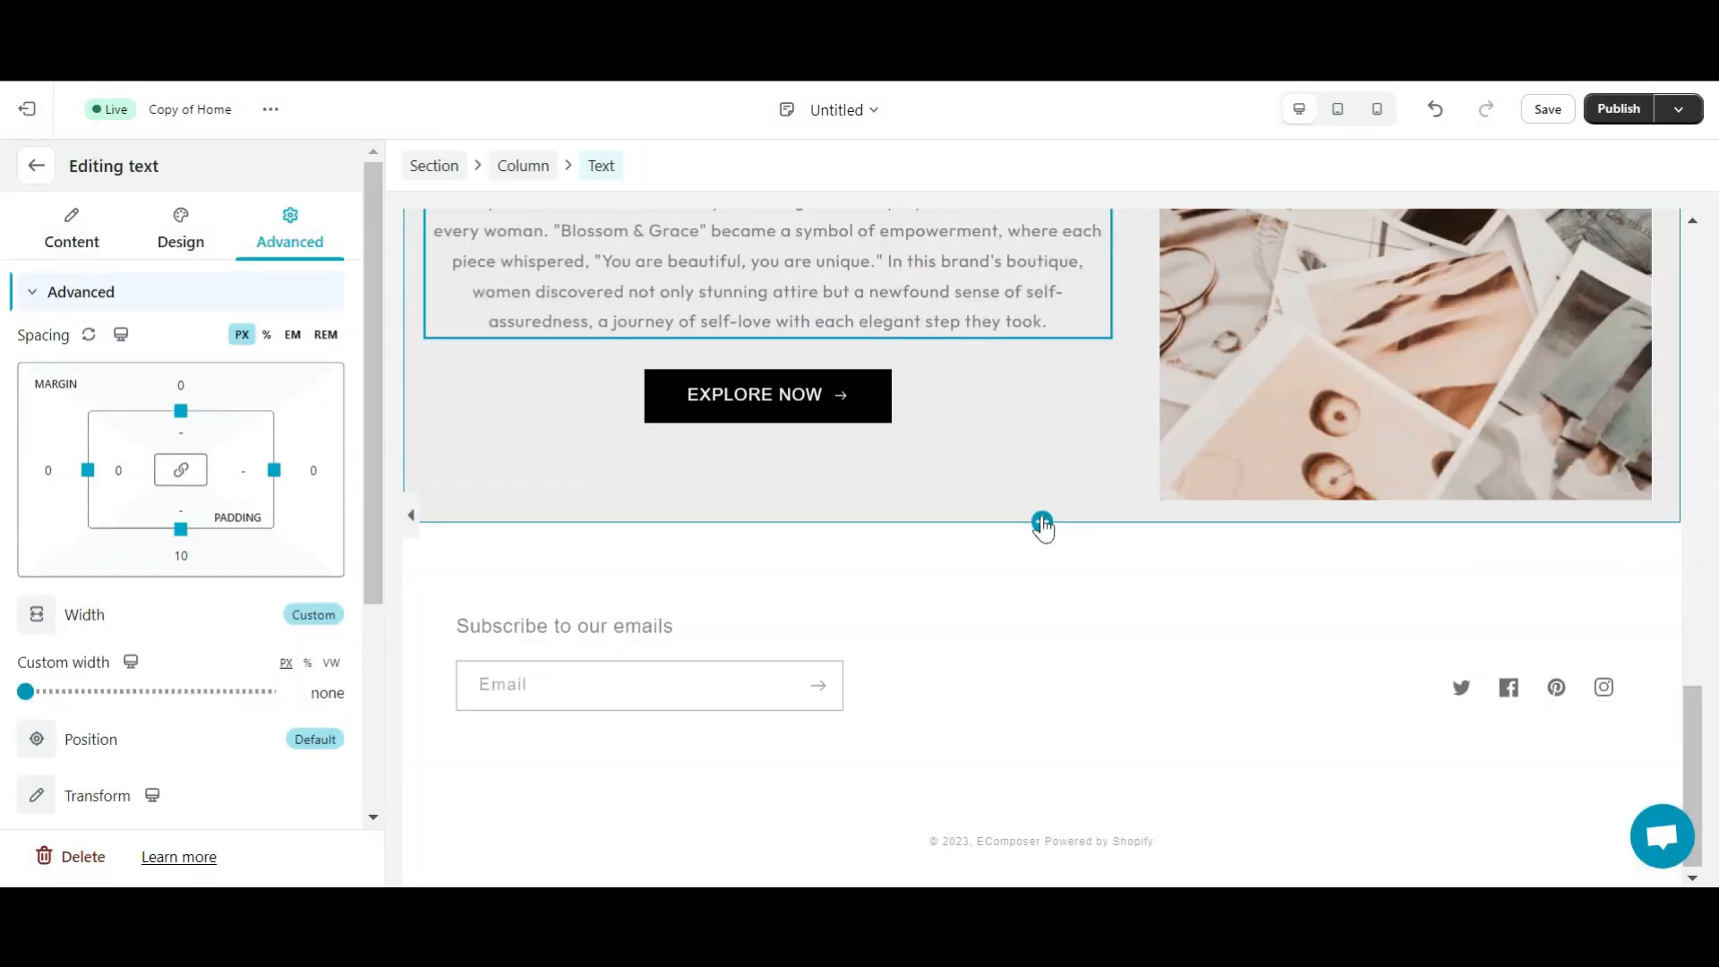
- Add a one-column section below Our Story and drop a heading into it
{"action": "left_click", "coordinate": [1041, 522]}
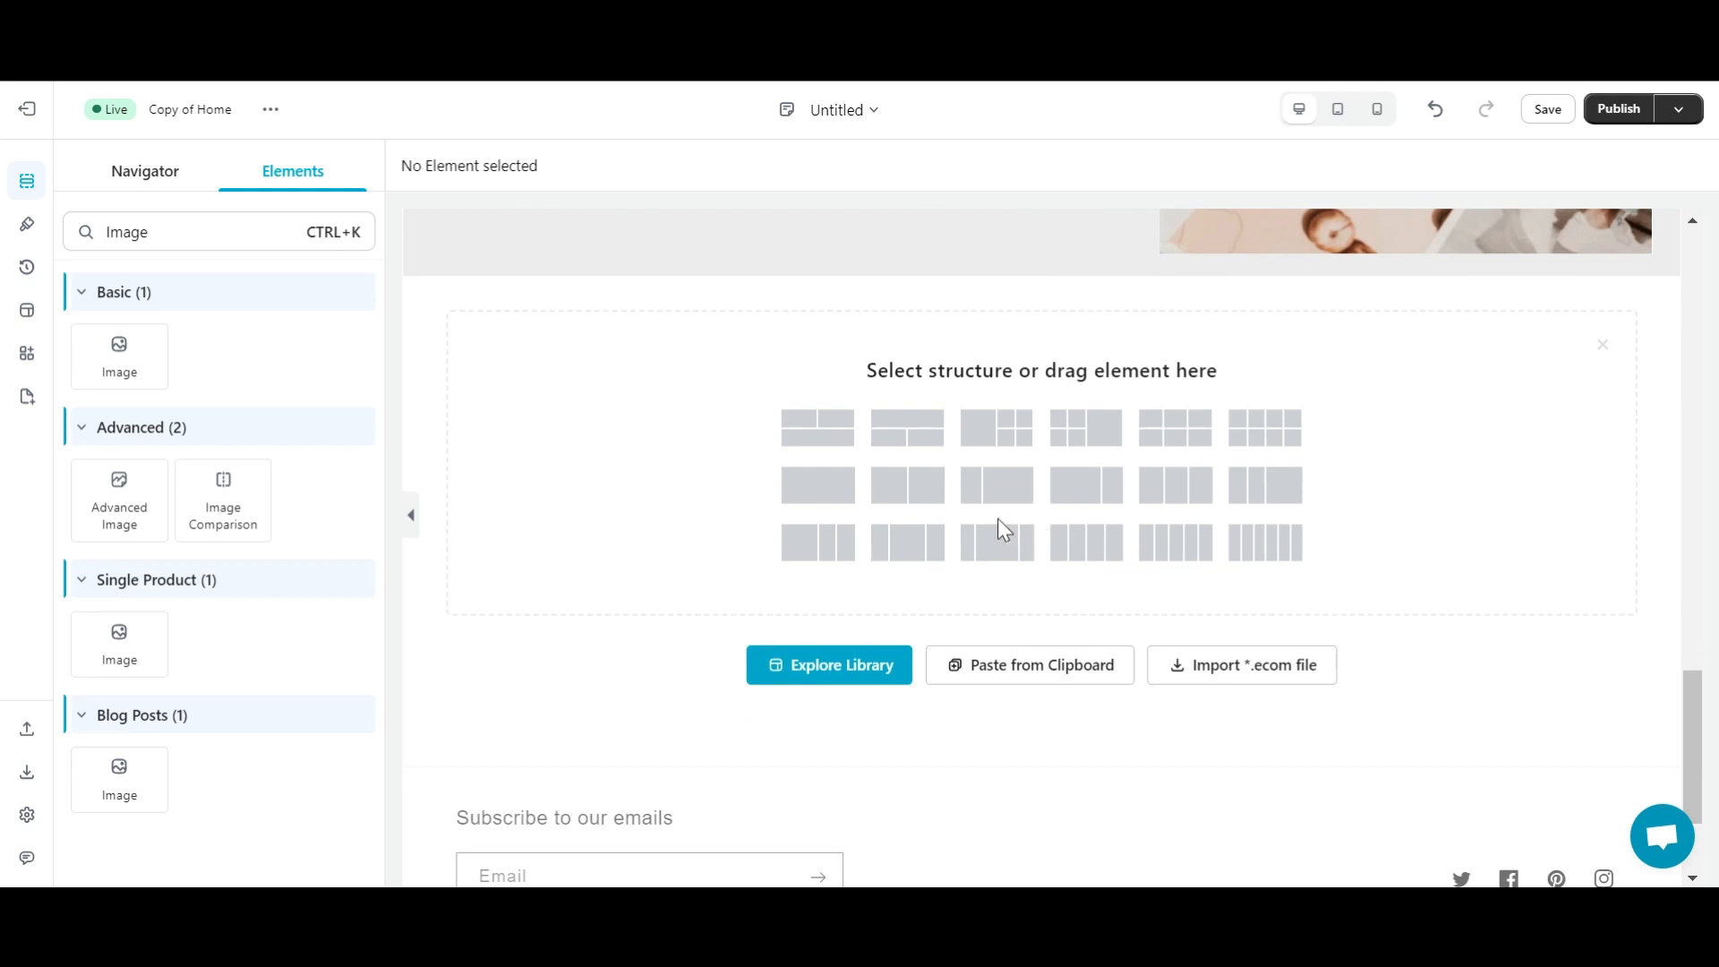
{"action": "left_click", "coordinate": [816, 489]}
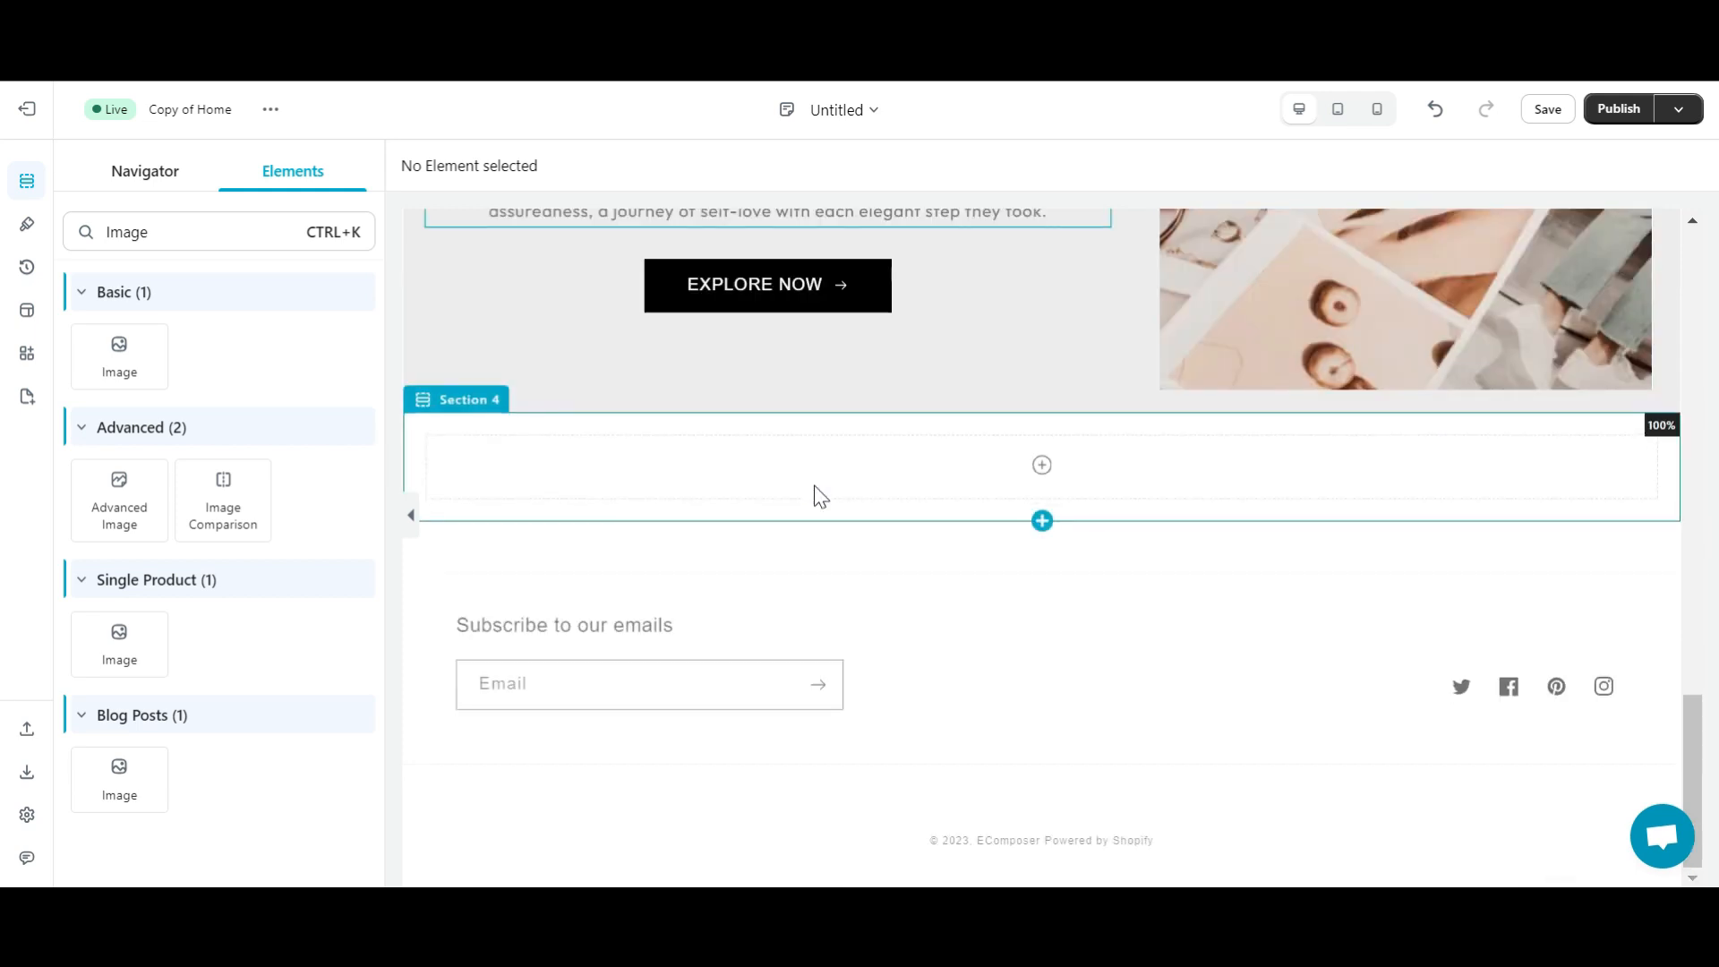
{"action": "left_click", "coordinate": [126, 234]}
{"action": "key", "text": "BackSpace"}
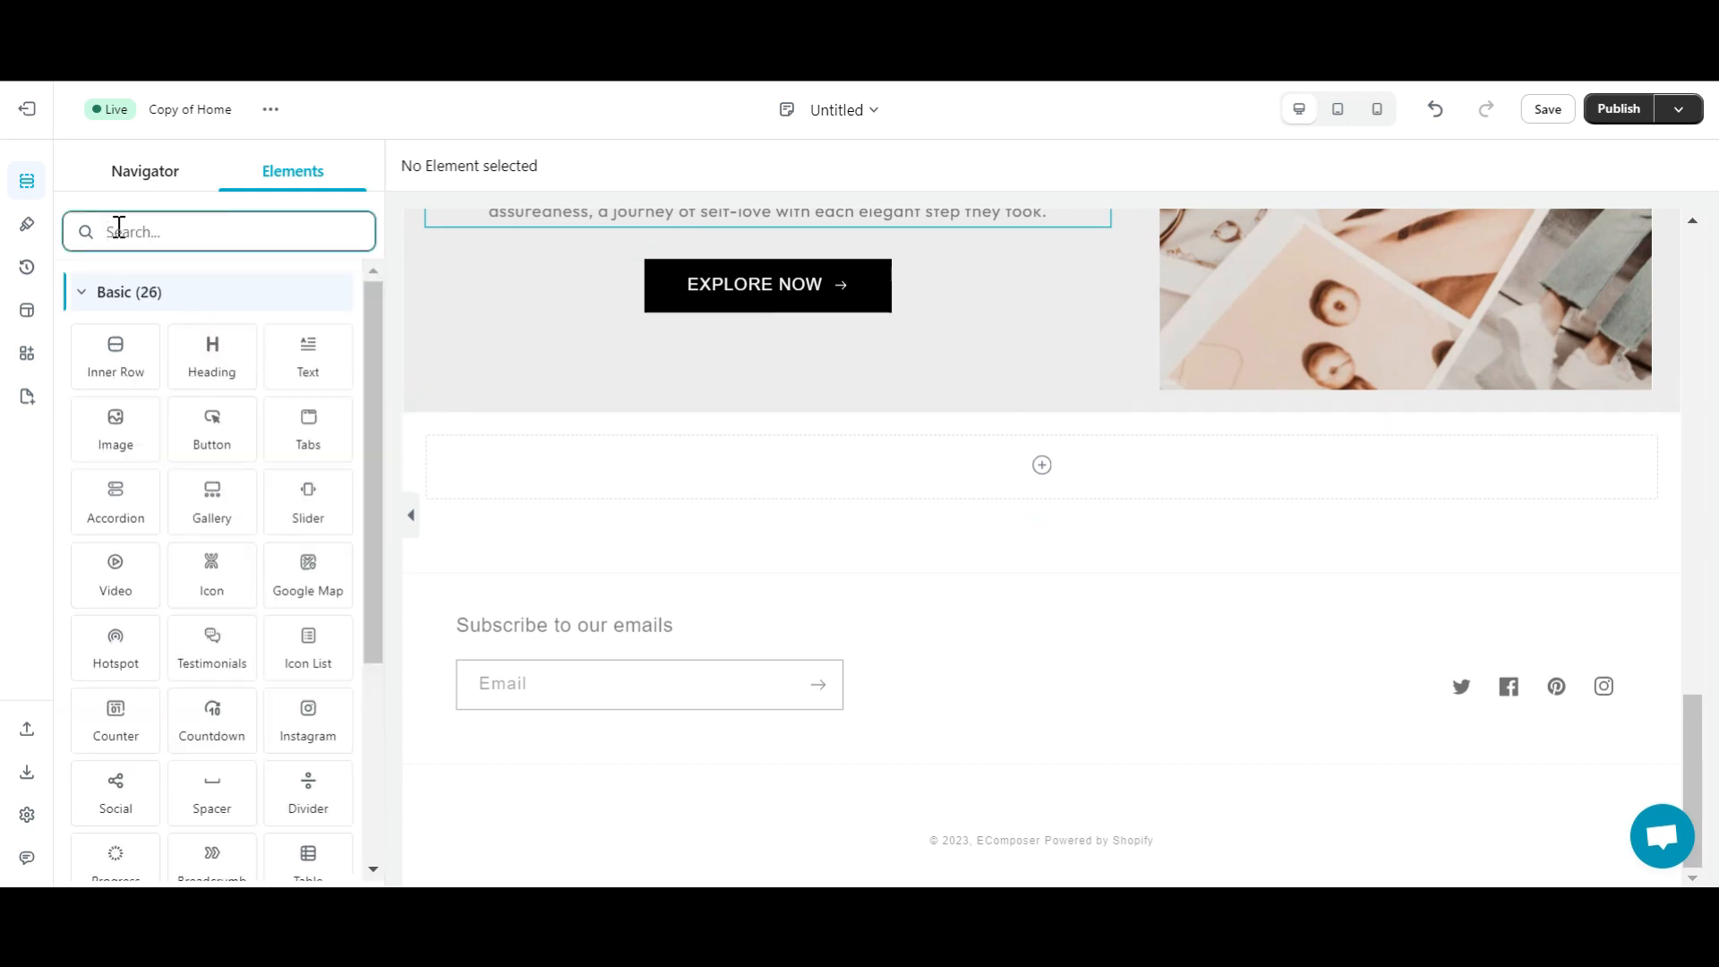
{"action": "type", "text": "Head"}
{"action": "left_click_drag", "start_coordinate": [119, 357], "coordinate": [1017, 466]}
- Center the heading, set it to Outfit at size 40, and enter MEET THE TEAM
{"action": "left_click", "coordinate": [37, 408]}
{"action": "left_click", "coordinate": [86, 465]}
{"action": "left_click", "coordinate": [37, 464]}
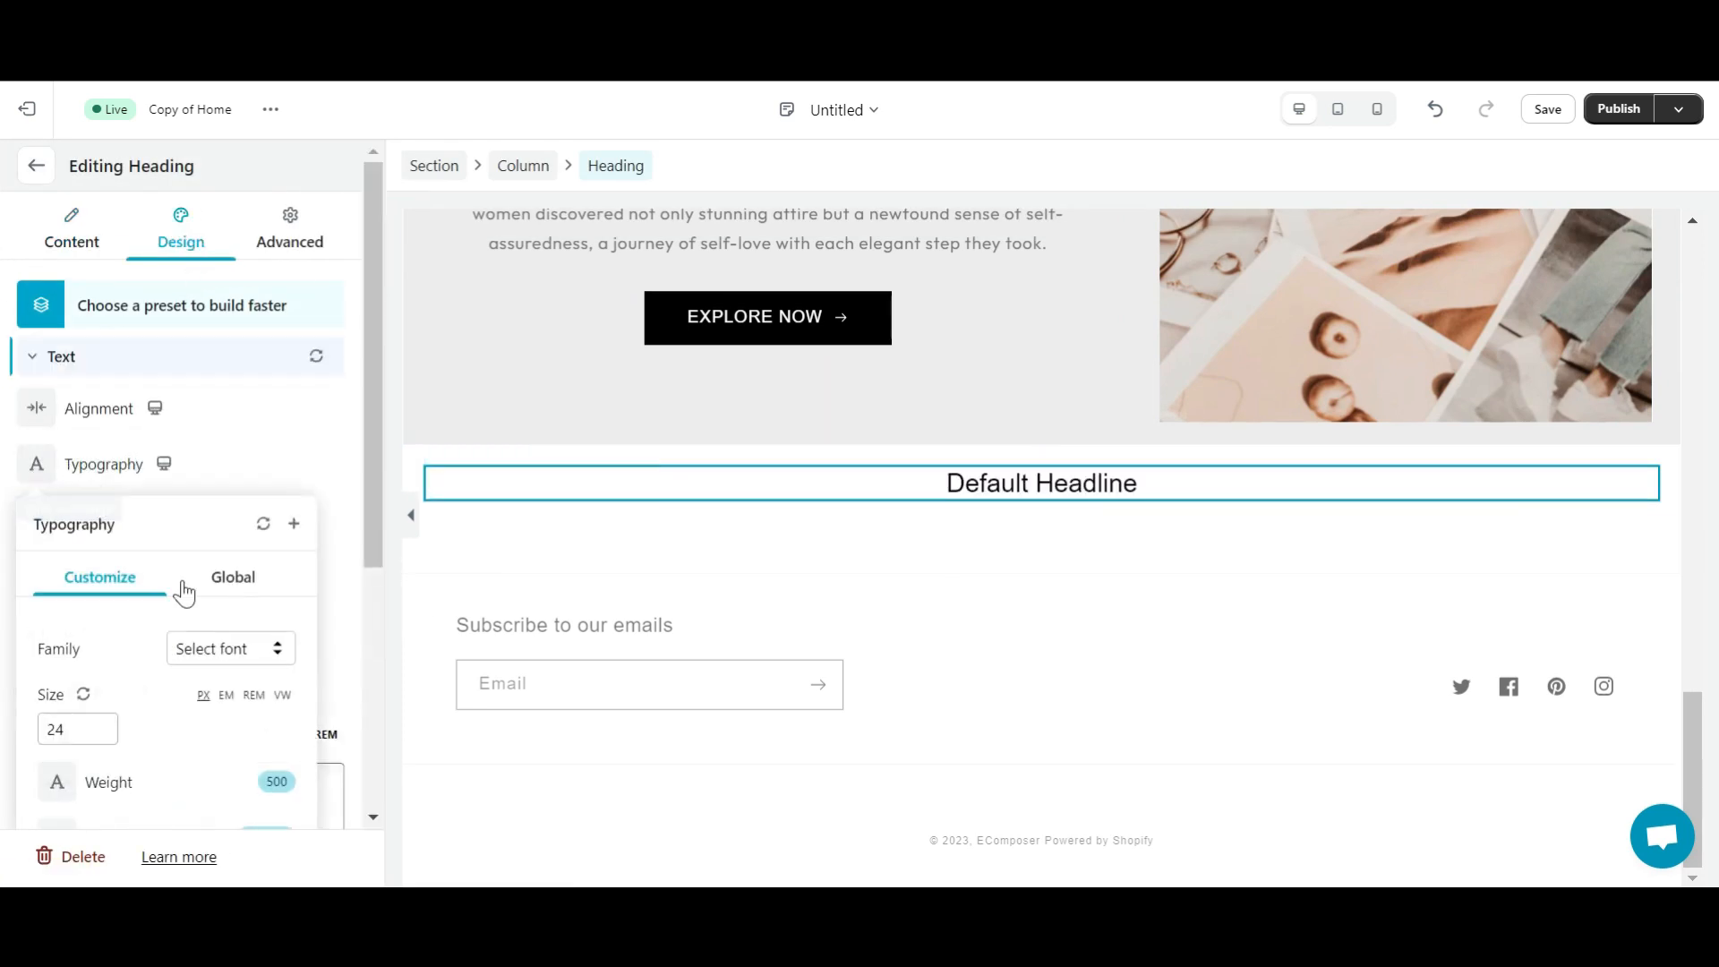
{"action": "left_click", "coordinate": [193, 640]}
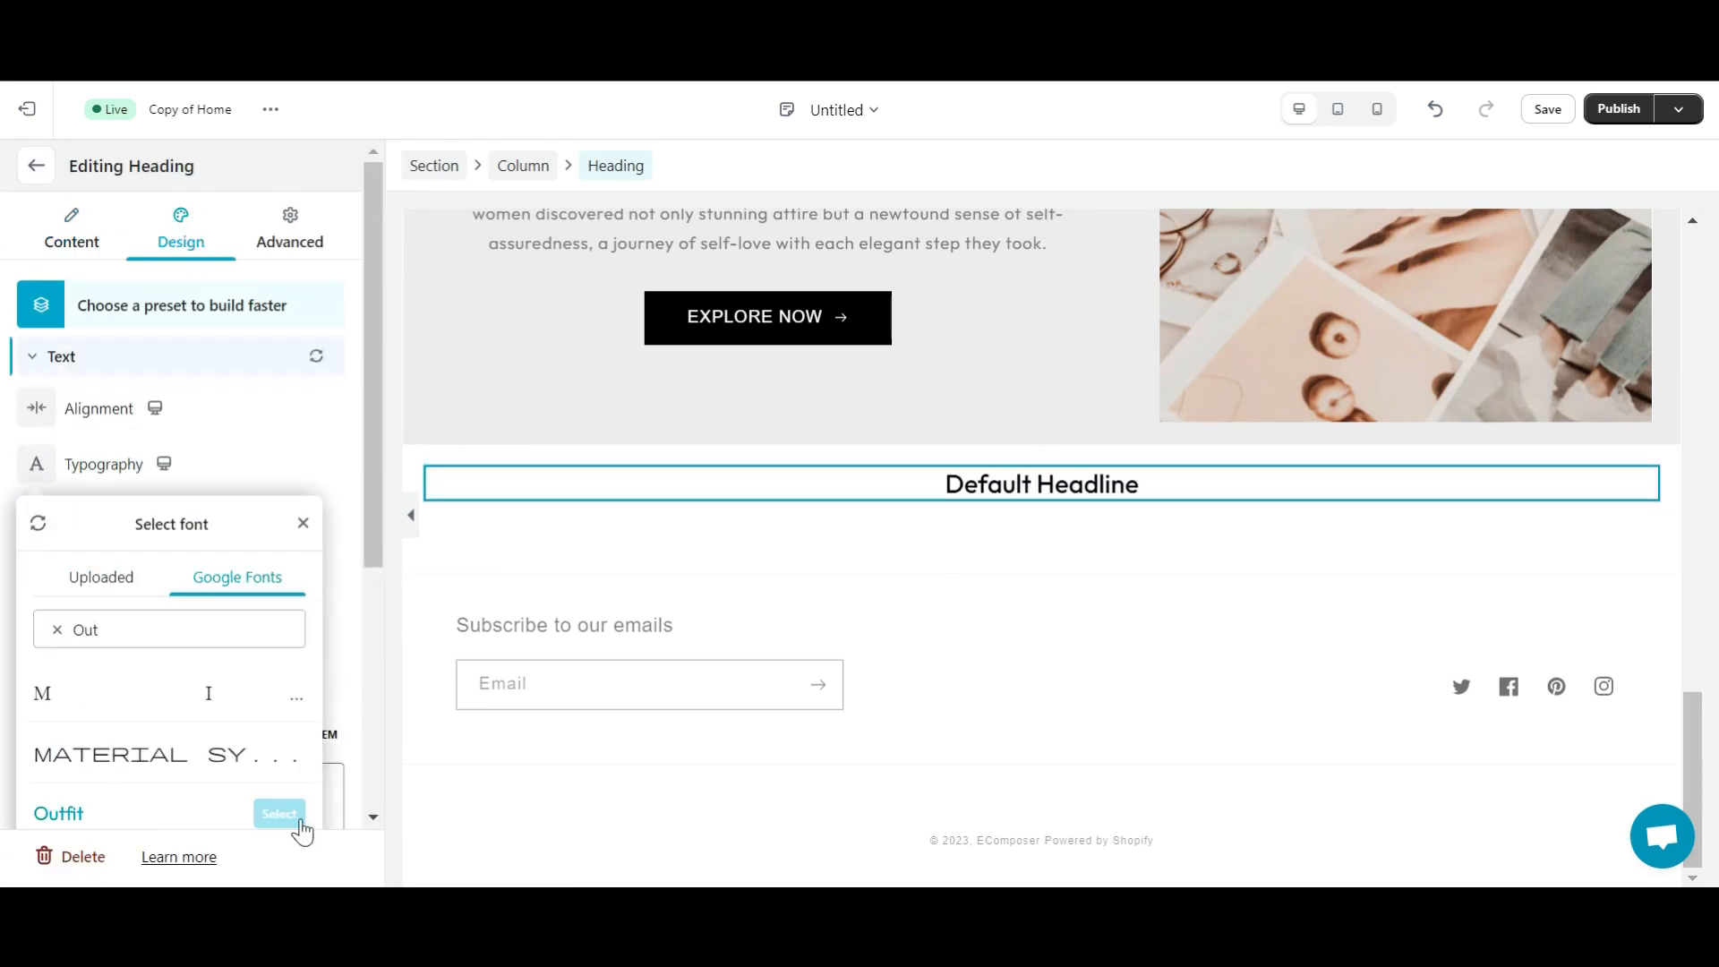
{"action": "left_click", "coordinate": [55, 811]}
{"action": "key", "text": "BackSpace"}
{"action": "key", "text": "BackSpace"}
{"action": "type", "text": "64"}
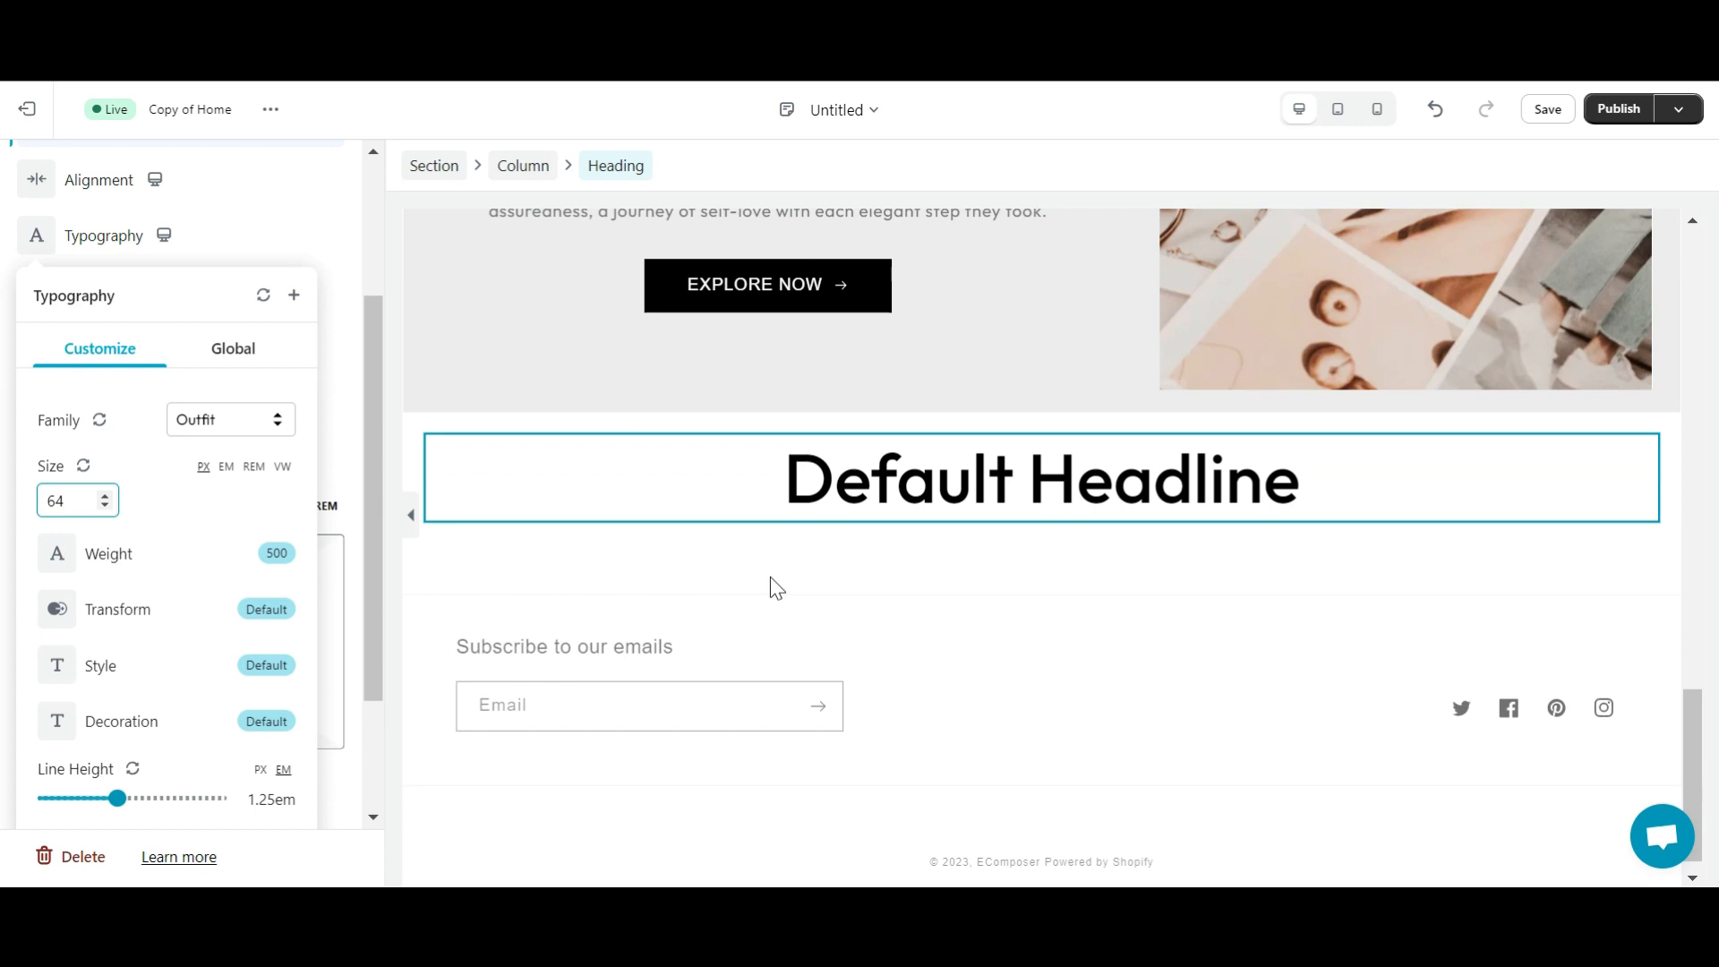
{"action": "type", "text": "40"}
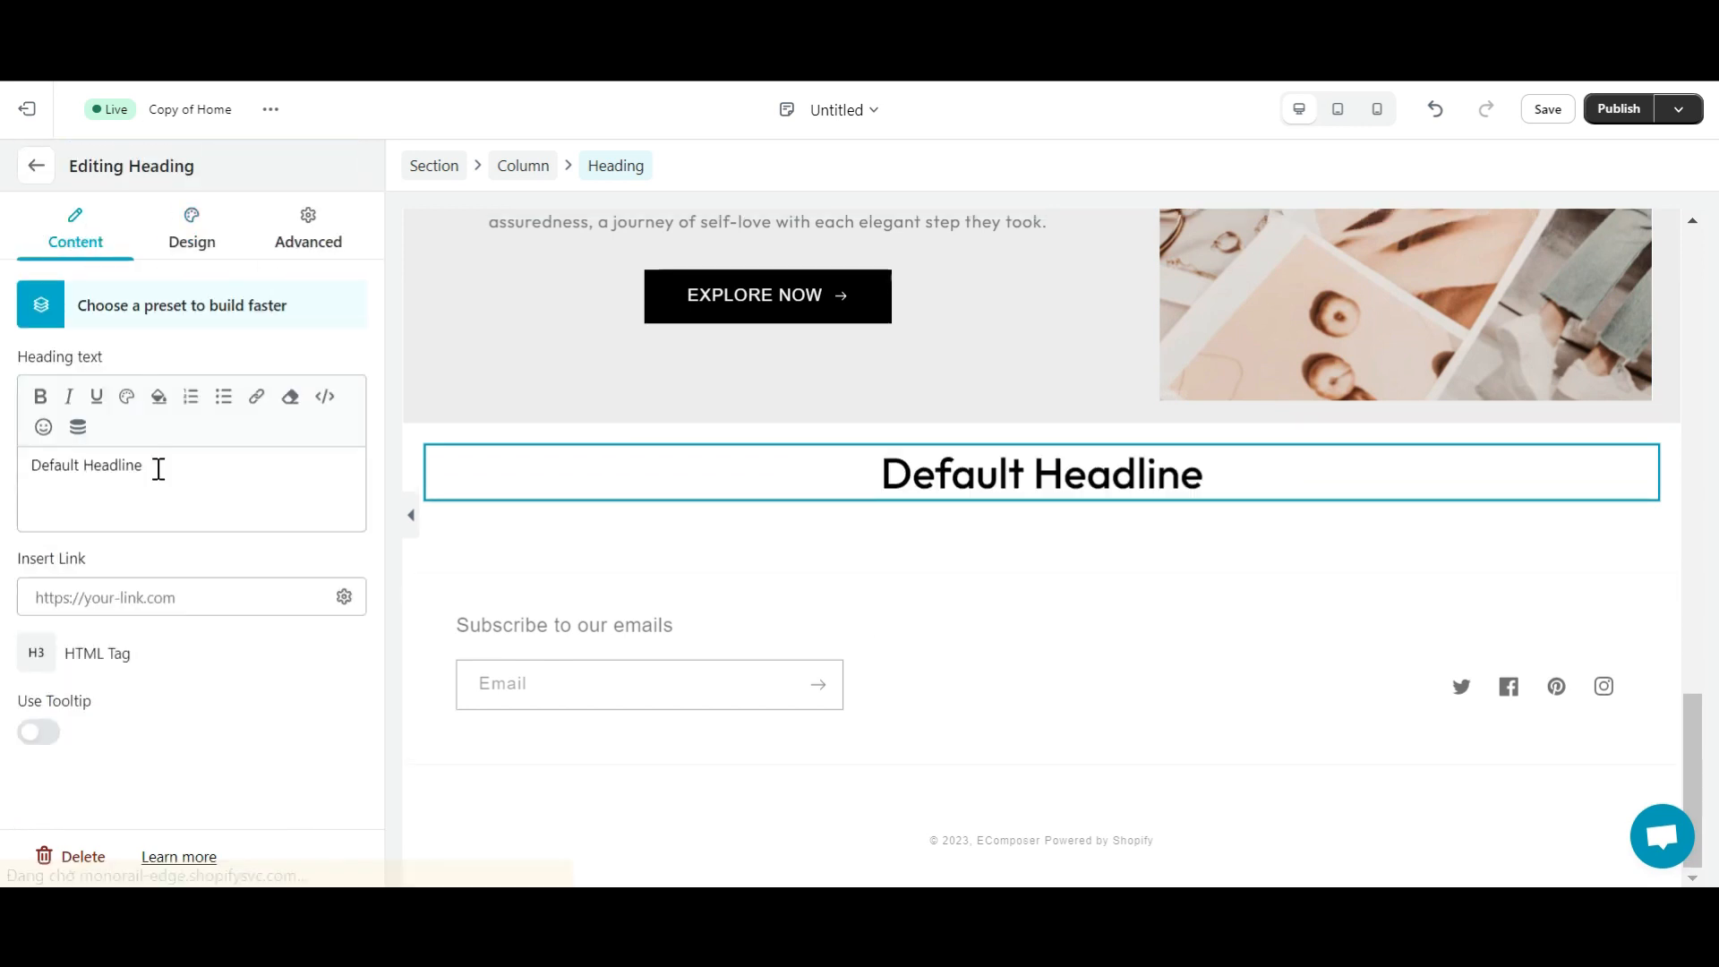
{"action": "triple_click", "coordinate": [156, 468]}
{"action": "type", "text": "MÊET THE TEAM"}
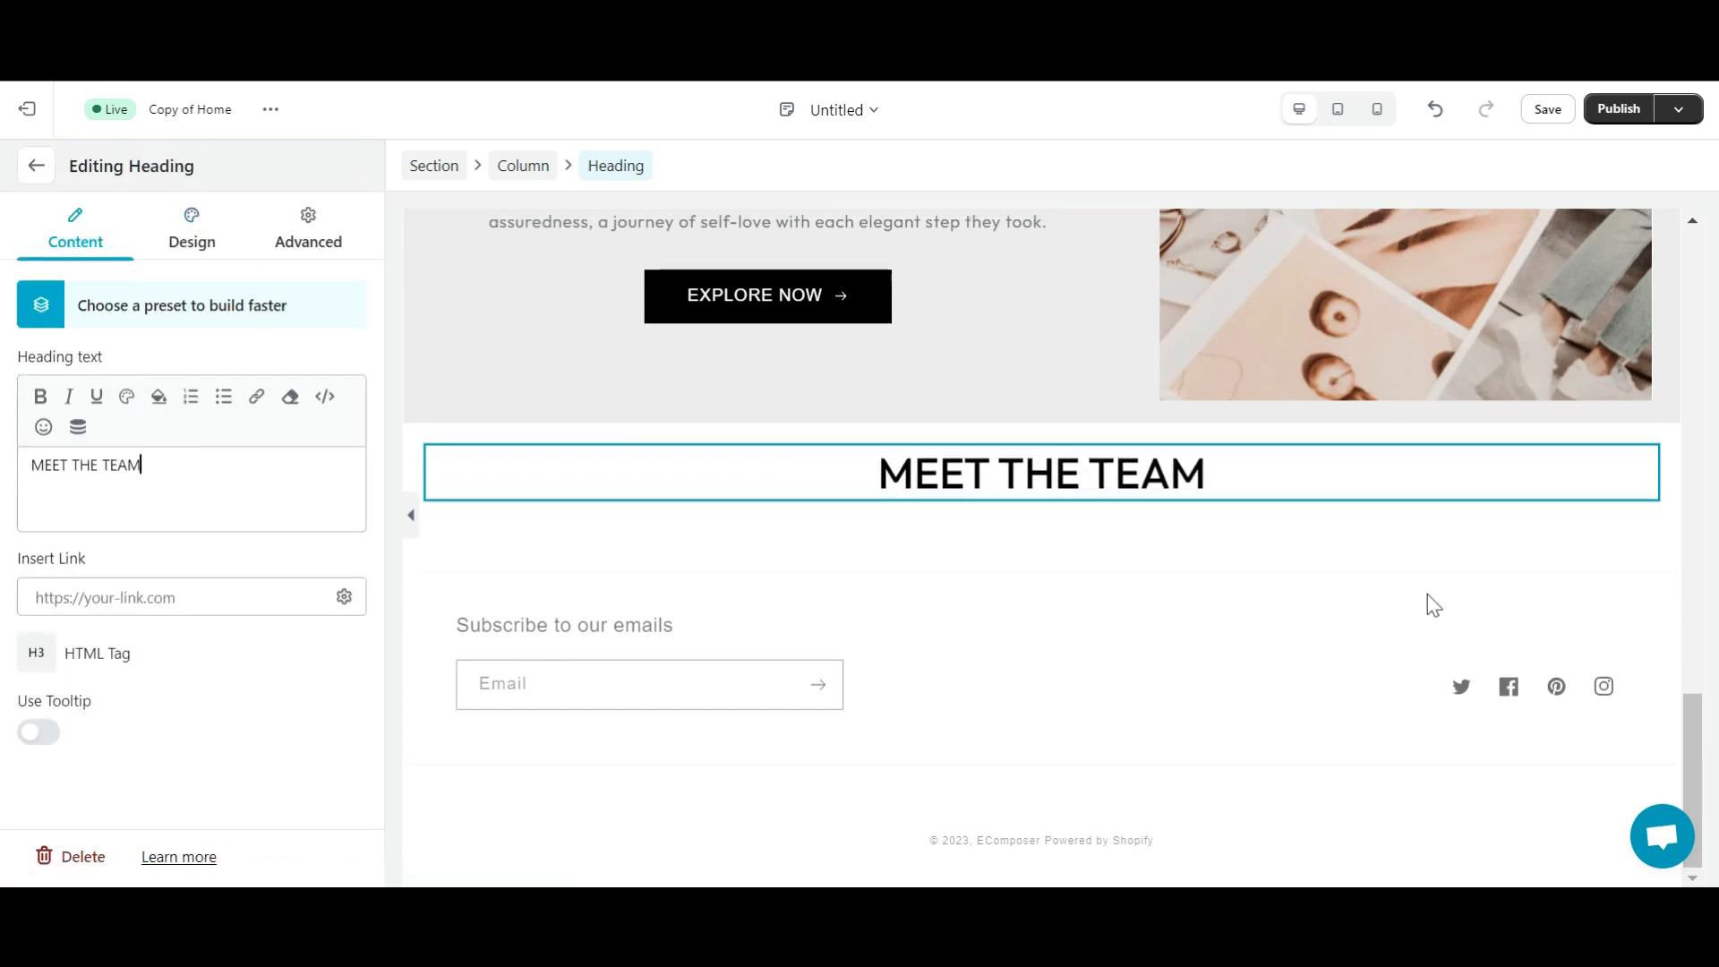
- Add a Text block below MEET THE TEAM with the pasted team description and top spacing 10
{"action": "left_click", "coordinate": [21, 157]}
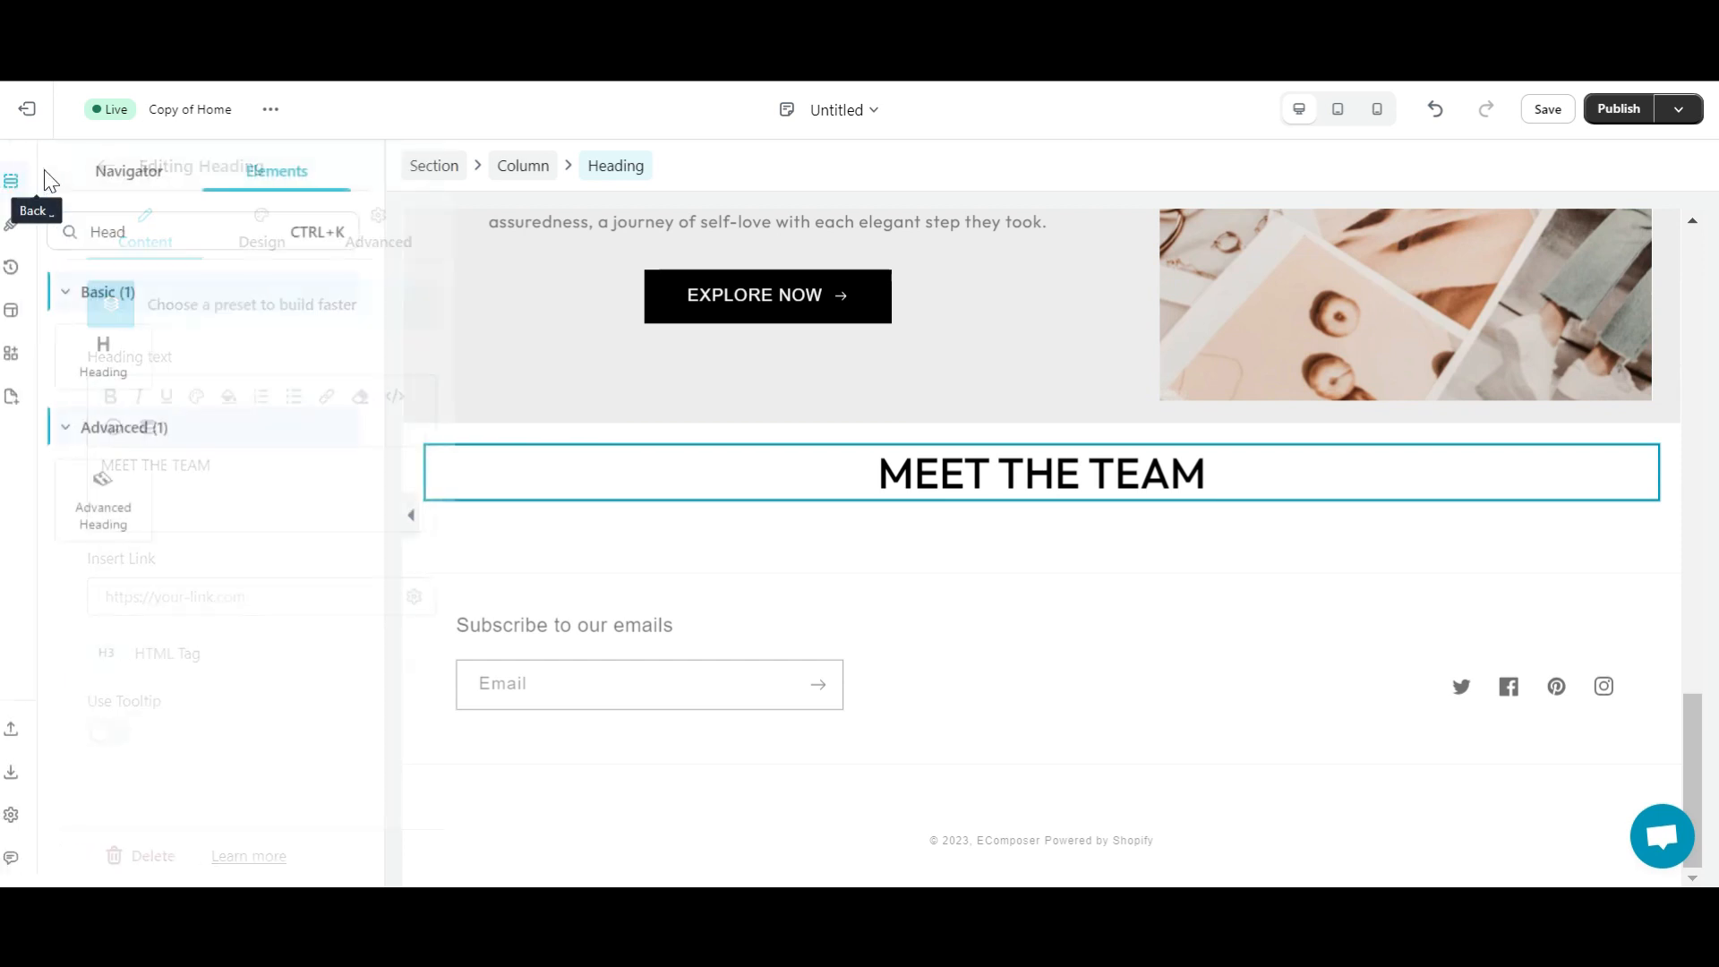
{"action": "double_click", "coordinate": [165, 224]}
{"action": "type", "text": "Text"}
{"action": "left_click_drag", "start_coordinate": [119, 354], "coordinate": [1039, 510]}
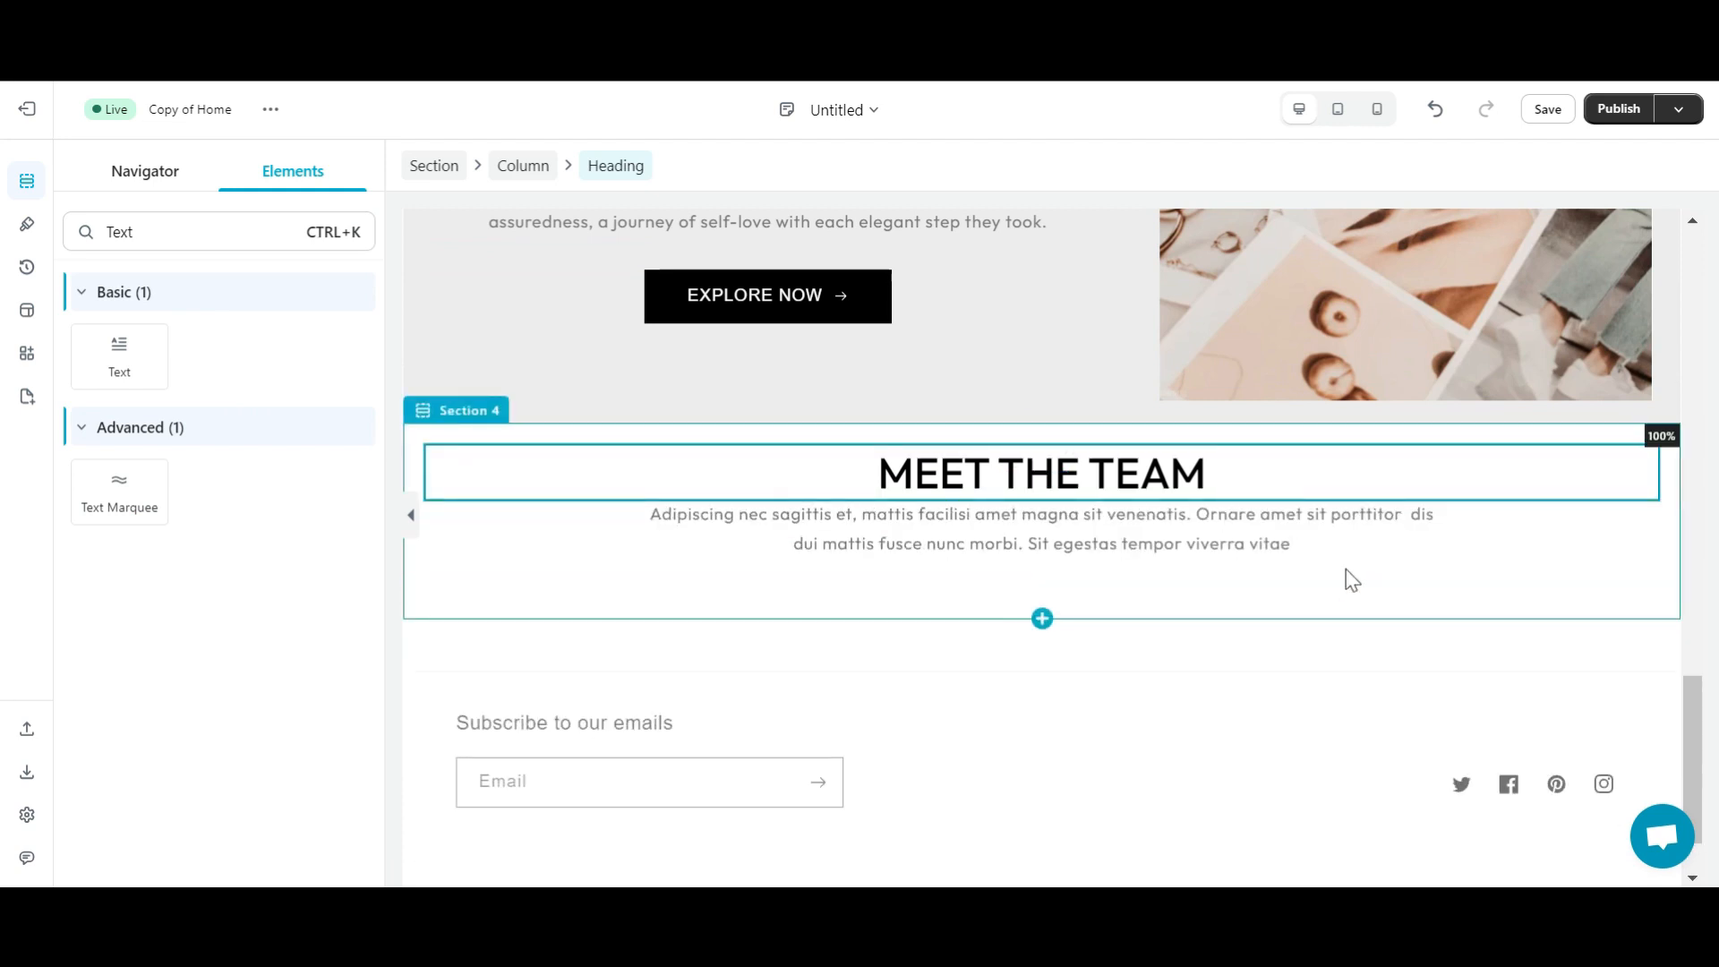
{"action": "left_click", "coordinate": [876, 560]}
{"action": "key", "text": "ctrl+v"}
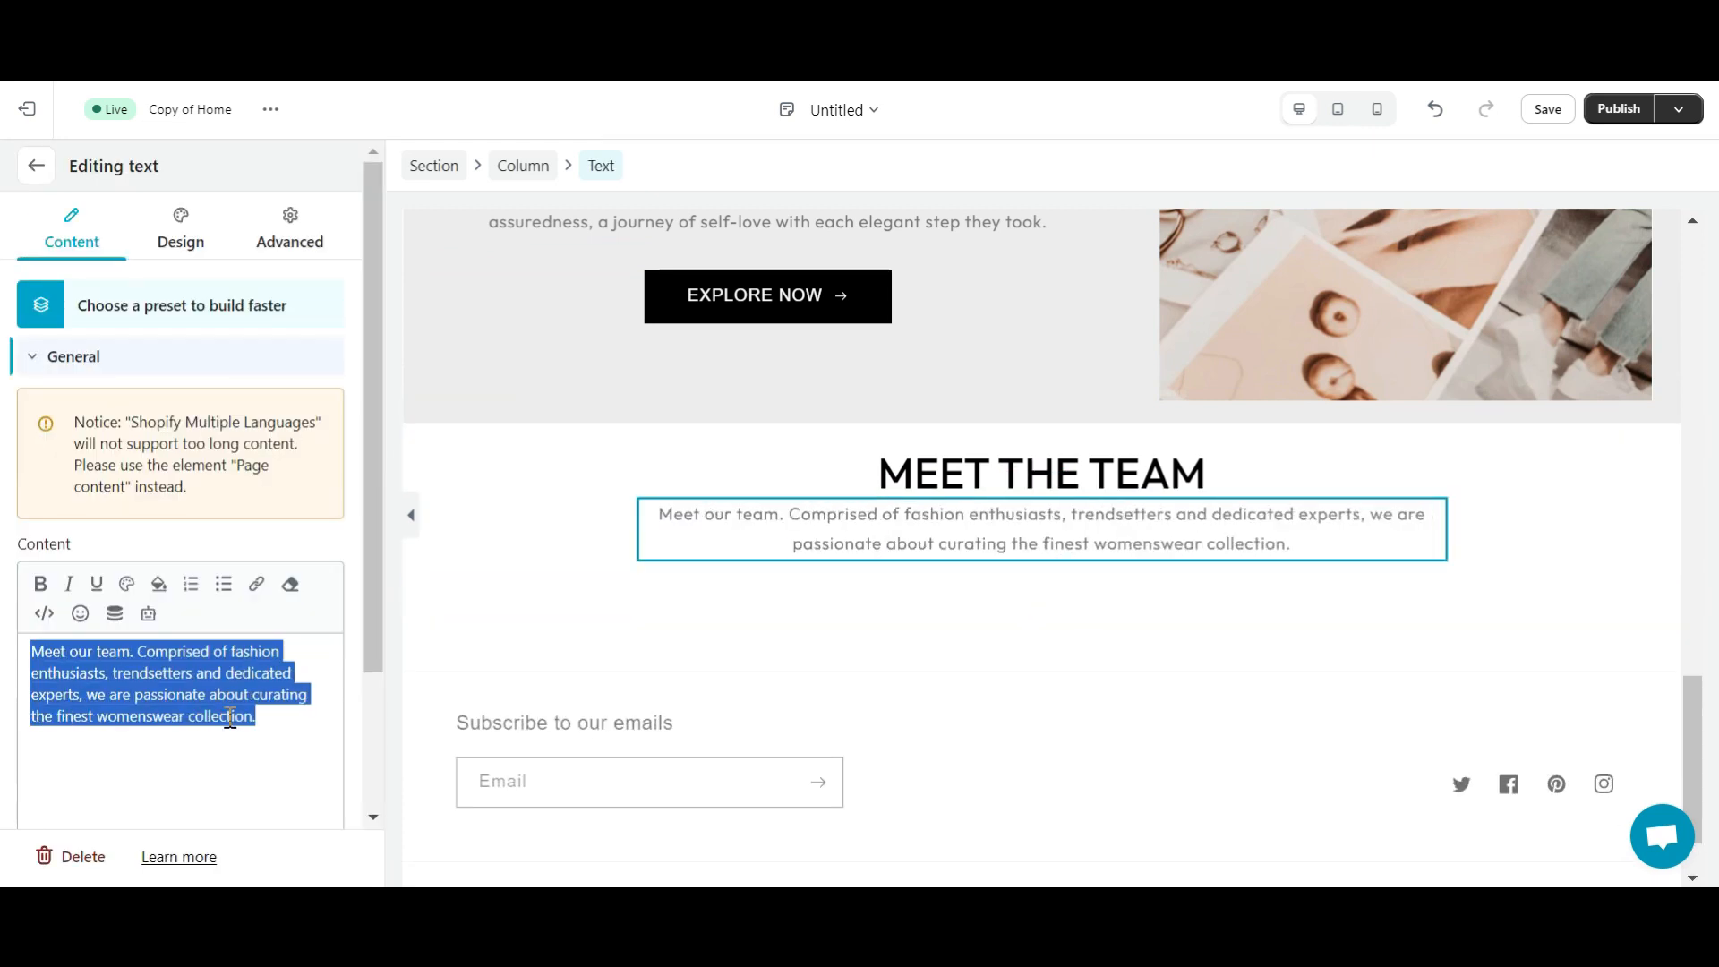
{"action": "left_click", "coordinate": [264, 231]}
{"action": "left_click", "coordinate": [201, 437]}
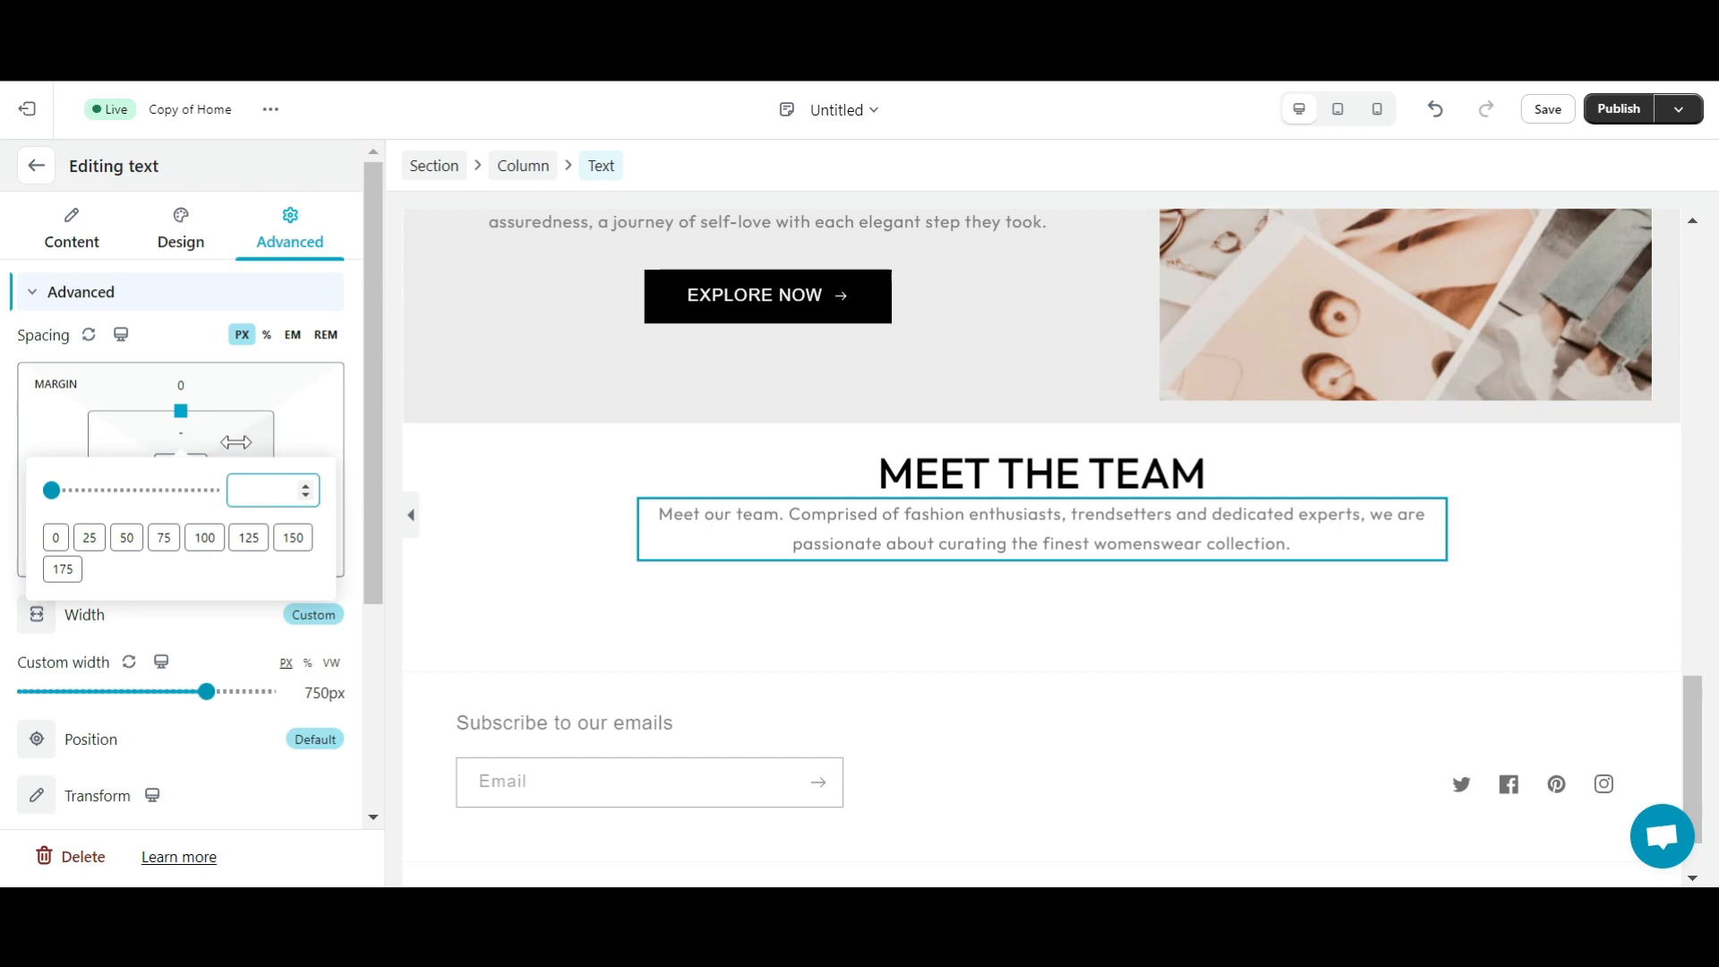
{"action": "type", "text": "10"}
{"action": "left_click", "coordinate": [984, 577]}
{"action": "left_click", "coordinate": [37, 167]}
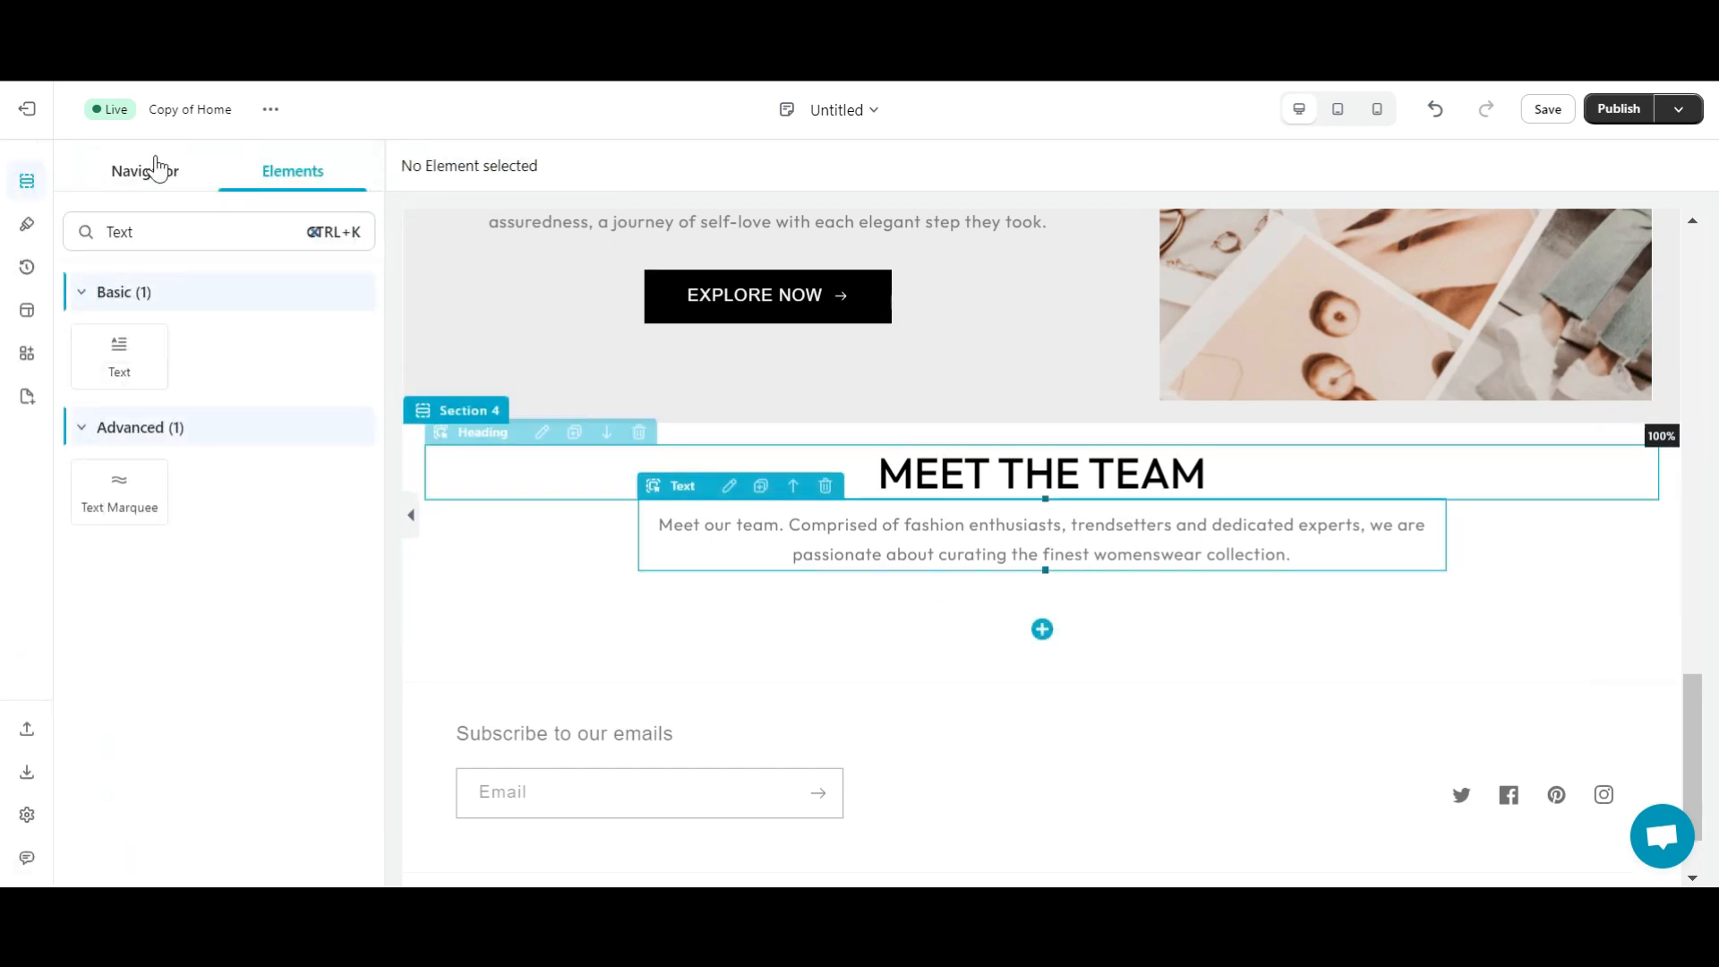
- Add a three-column Inner Row beneath the team text
{"action": "left_click", "coordinate": [210, 233]}
{"action": "key", "text": "BackSpace"}
{"action": "key", "text": "BackSpace"}
{"action": "key", "text": "BackSpace"}
{"action": "key", "text": "BackSpace"}
{"action": "type", "text": "Inne"}
{"action": "left_click_drag", "start_coordinate": [120, 356], "coordinate": [1069, 597]}
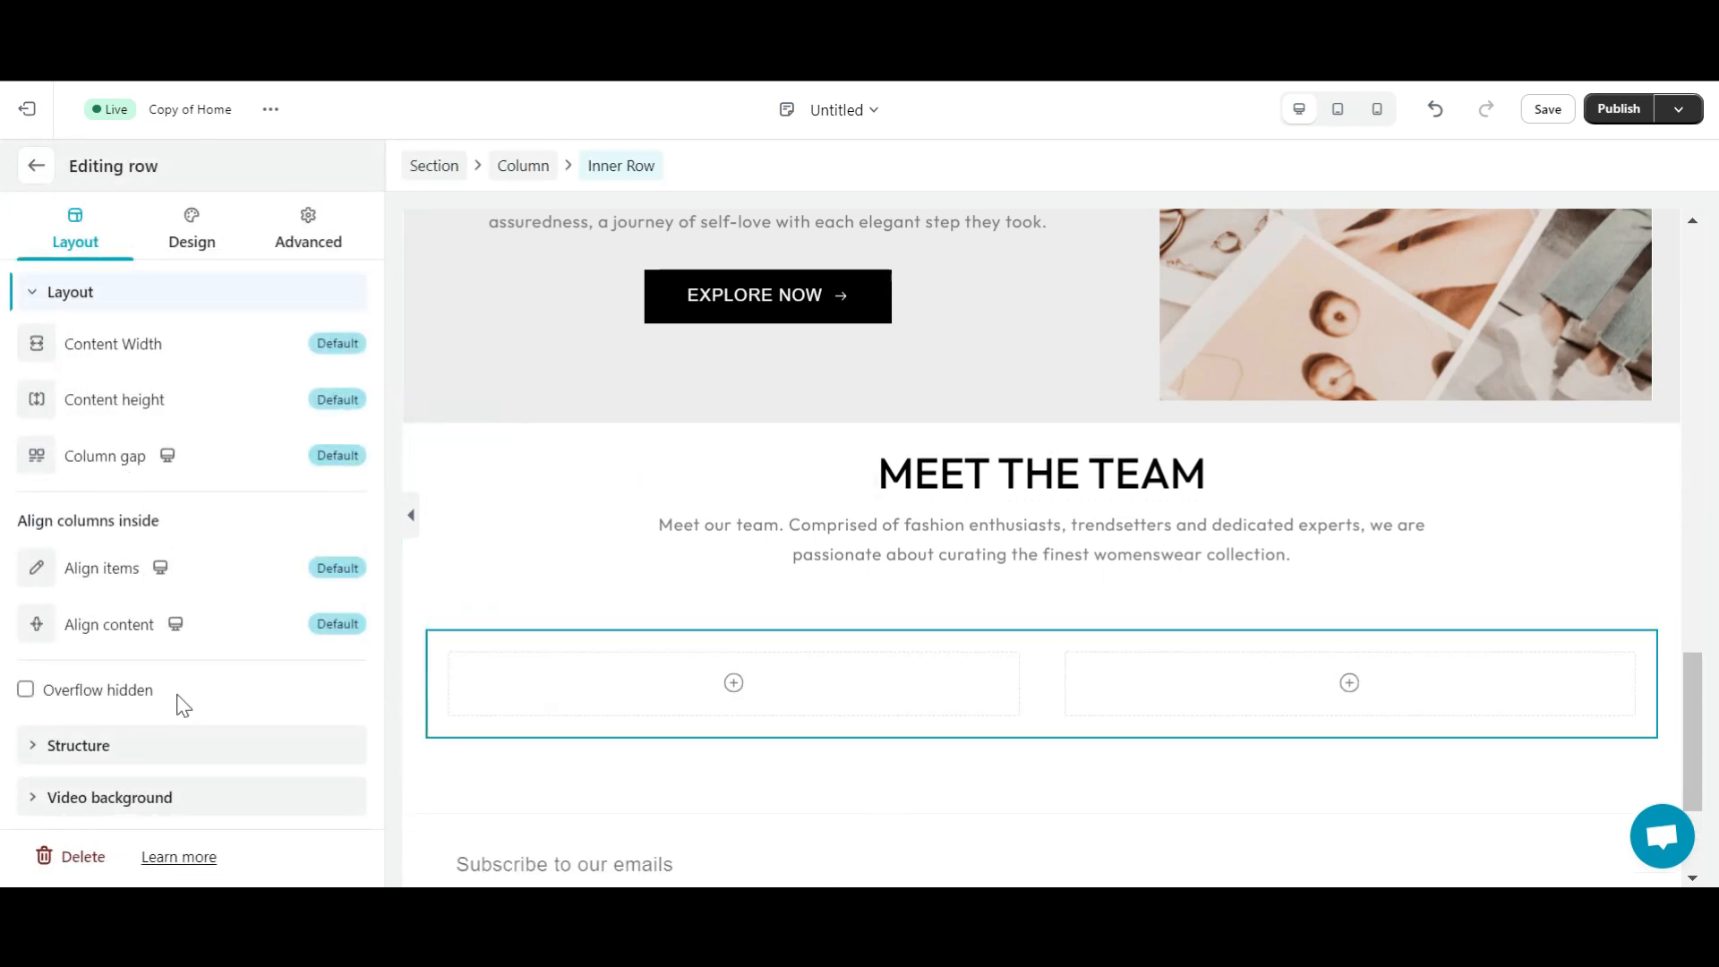
{"action": "left_click", "coordinate": [159, 745]}
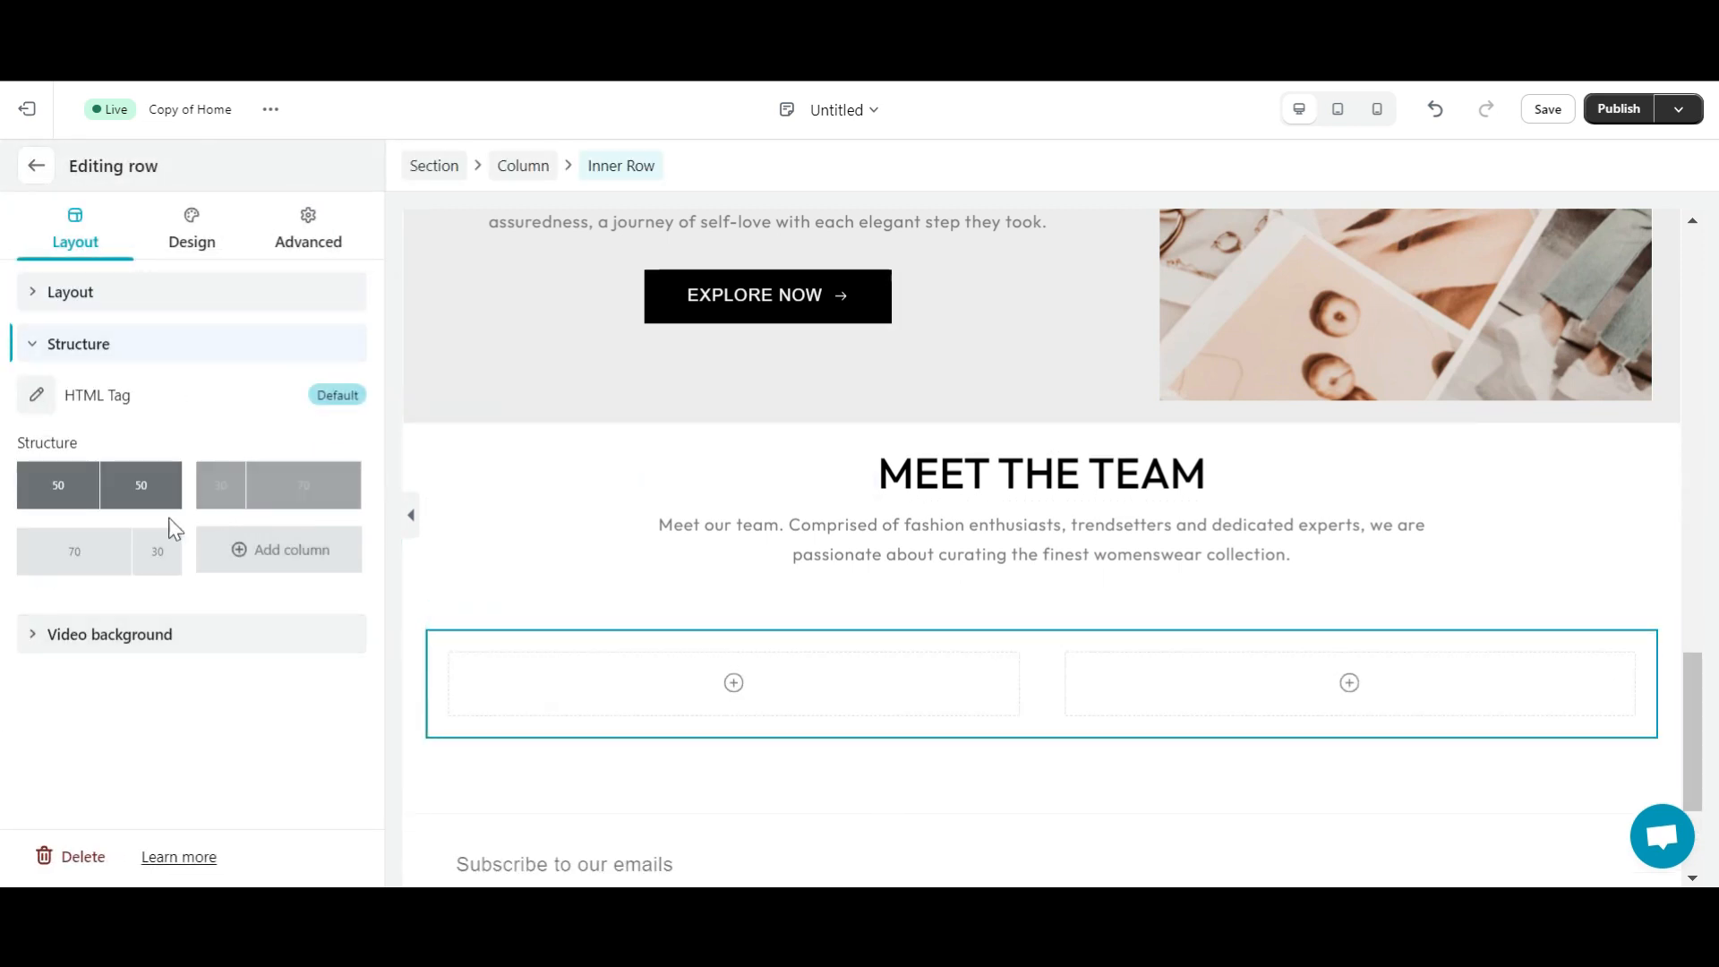
{"action": "left_click", "coordinate": [291, 549]}
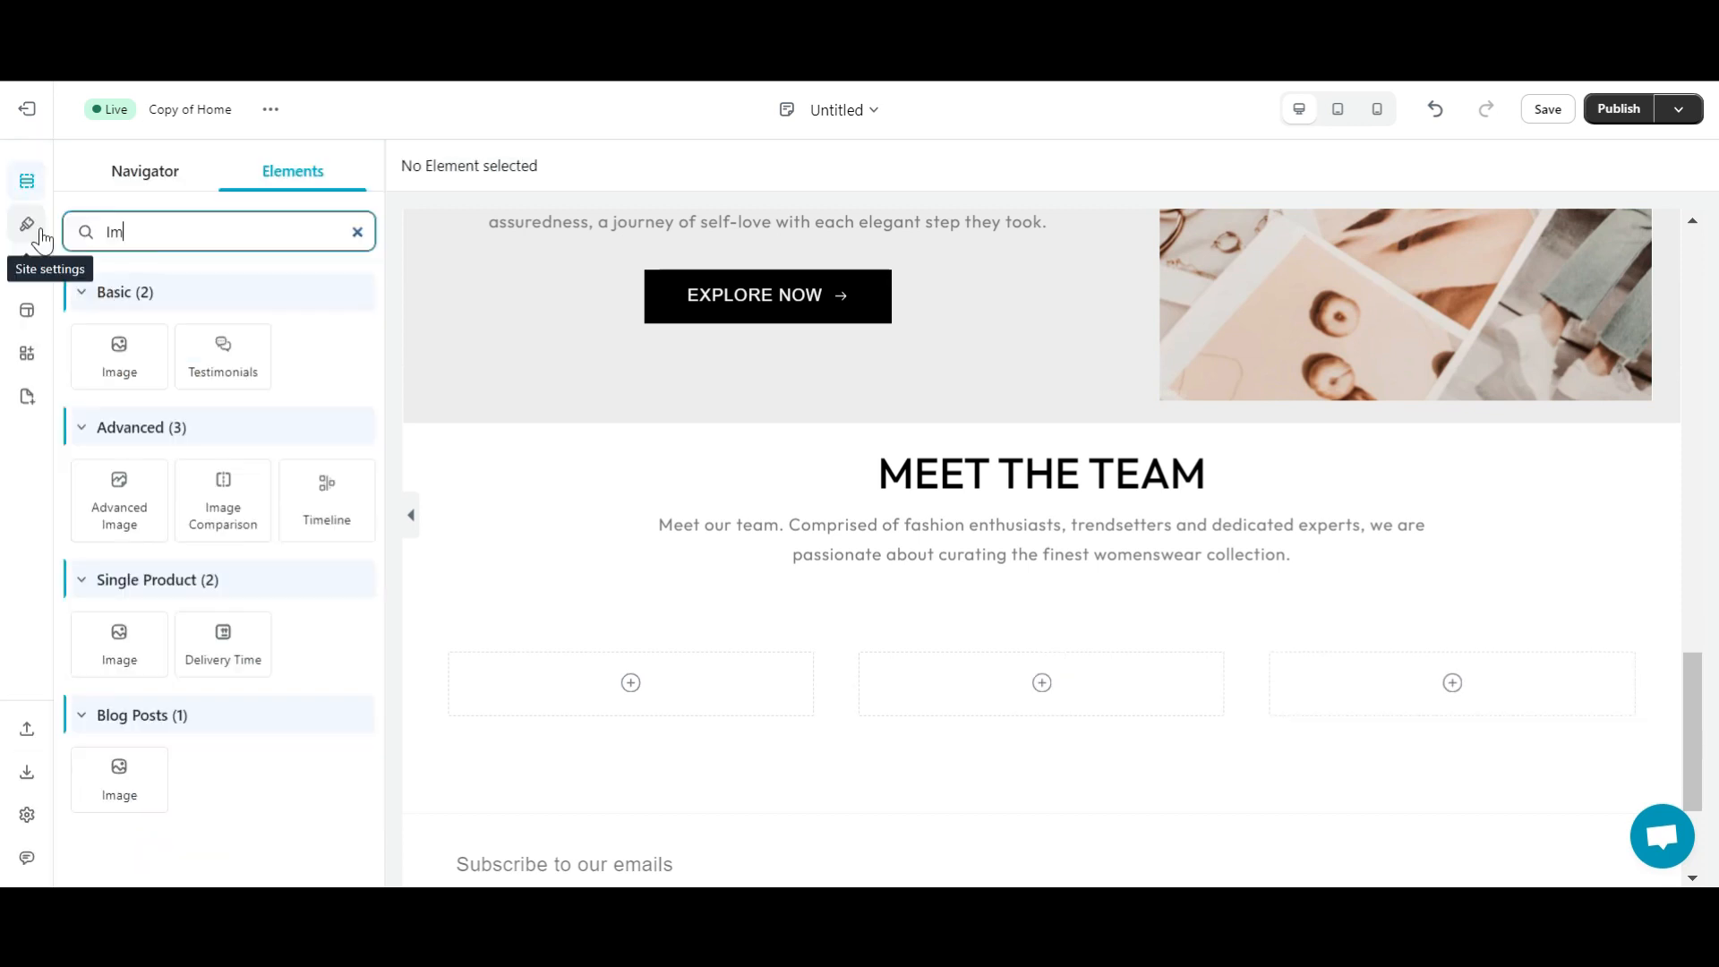
- Place an Image element in the first team column and crop it to 400 x 300px
{"action": "type", "text": "ag"}
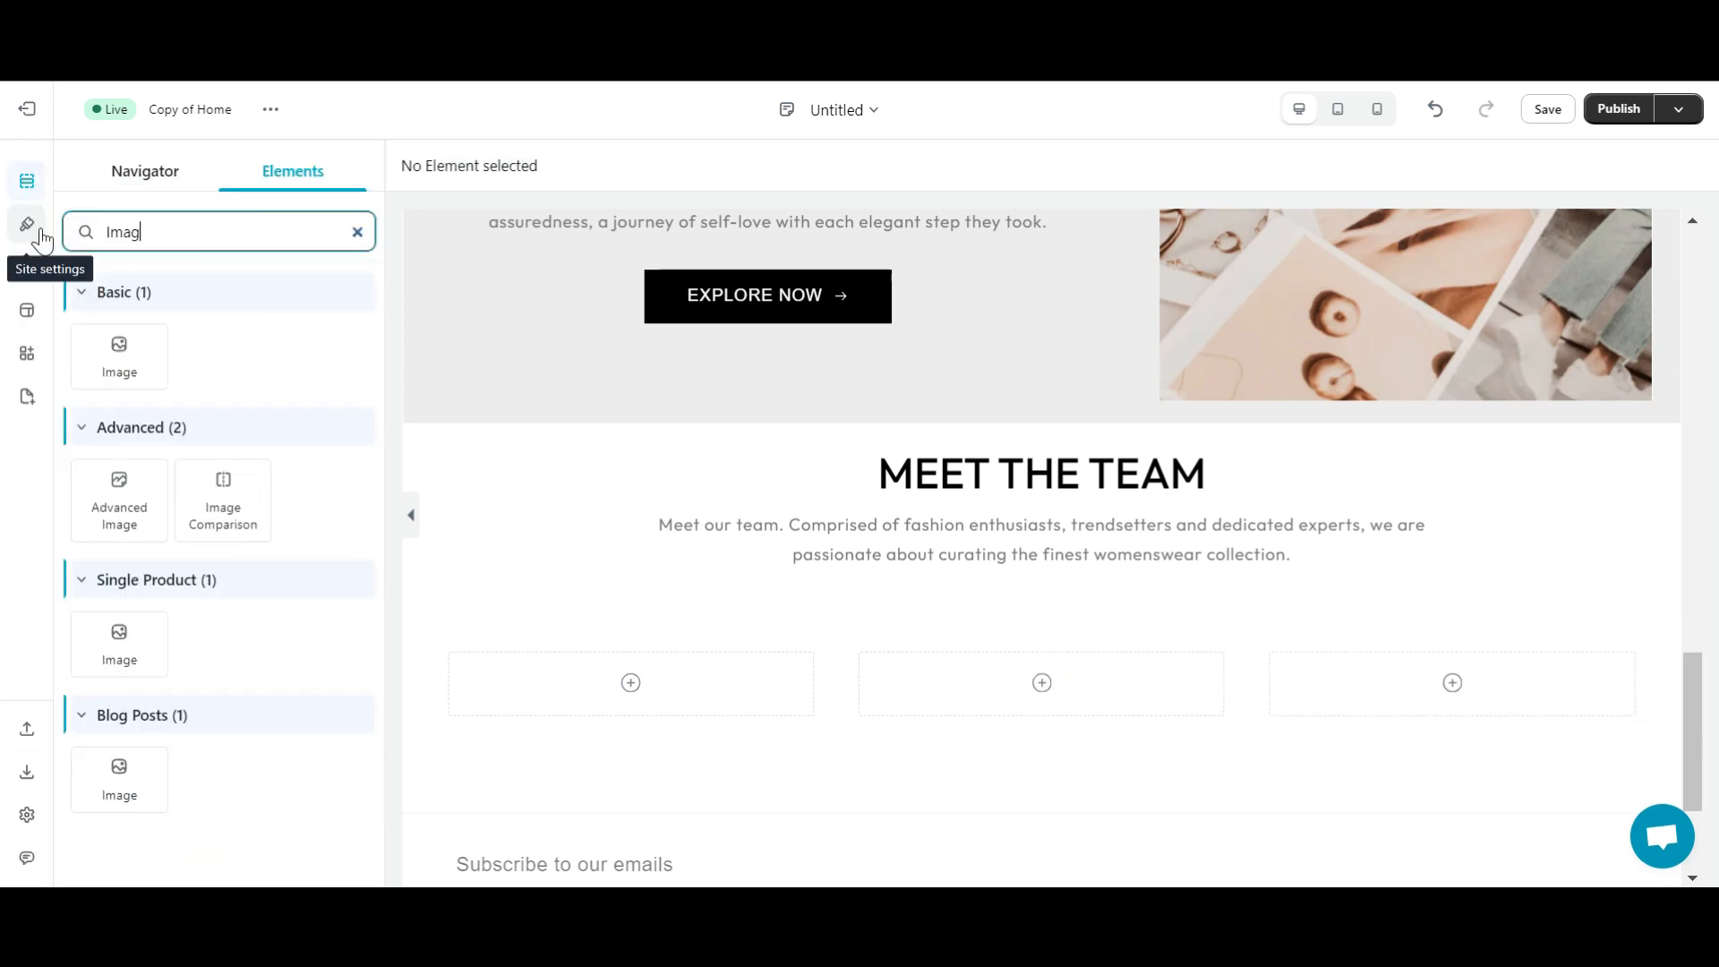
{"action": "left_click_drag", "start_coordinate": [148, 345], "coordinate": [636, 696]}
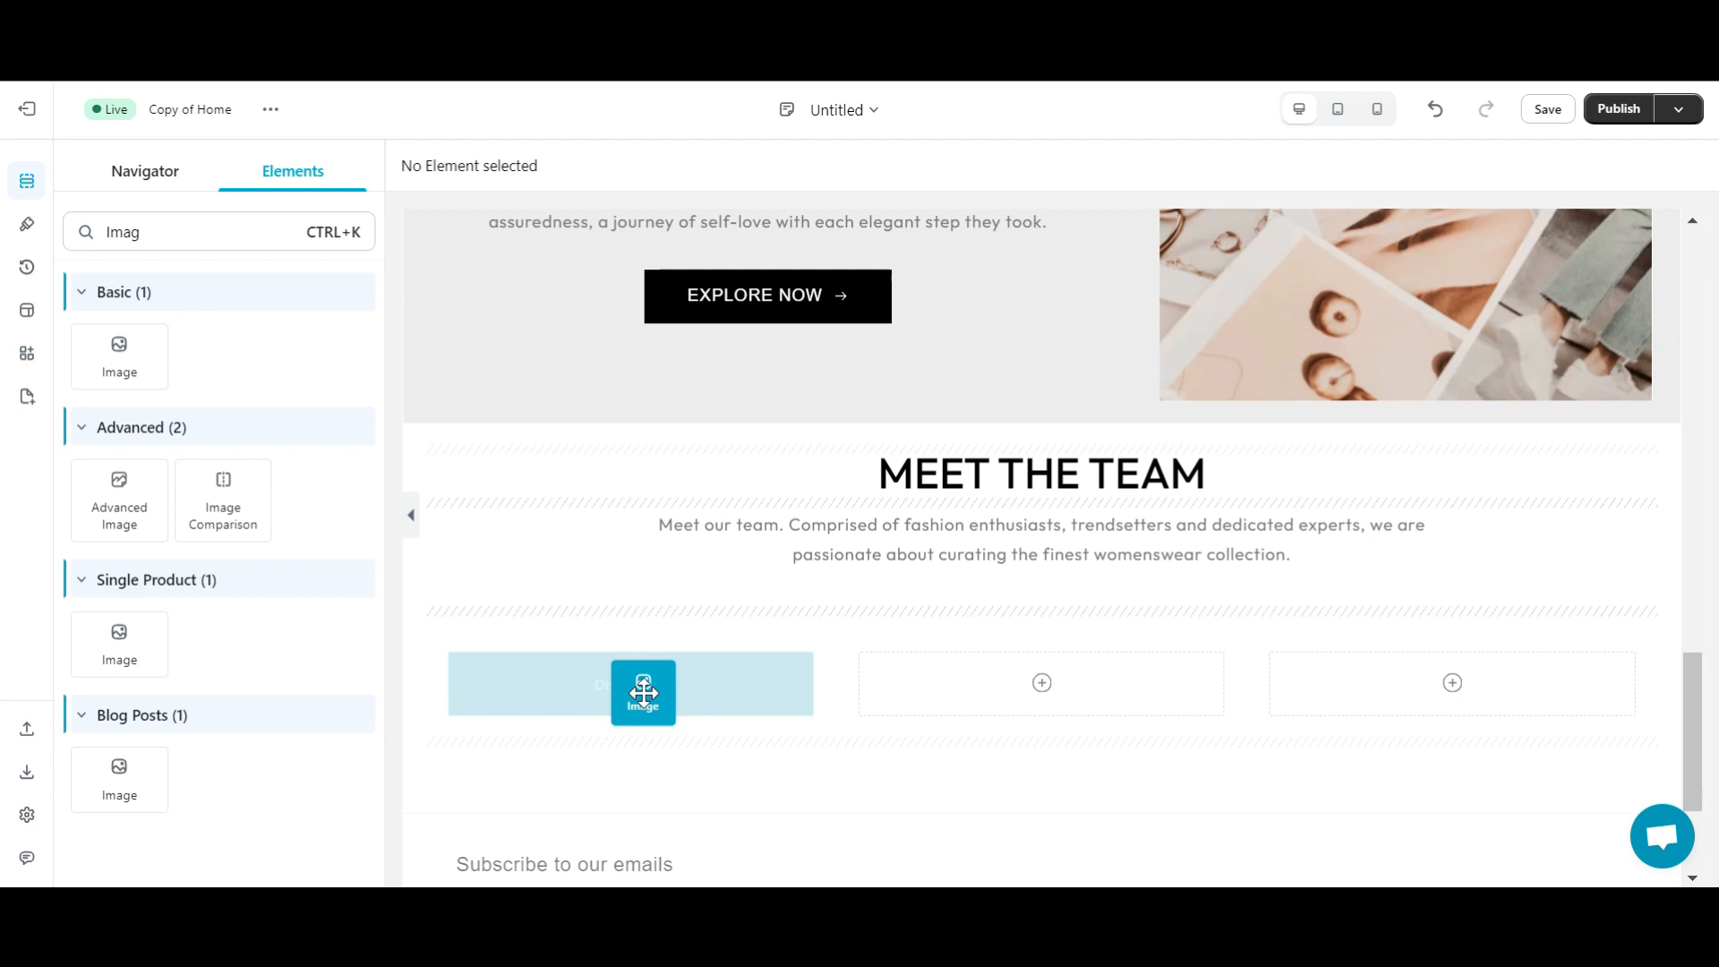
{"action": "left_click_drag", "start_coordinate": [643, 692], "coordinate": [152, 262]}
{"action": "left_click_drag", "start_coordinate": [120, 358], "coordinate": [708, 694]}
{"action": "scroll", "coordinate": [663, 703], "scroll_direction": "down", "scroll_amount": 3}
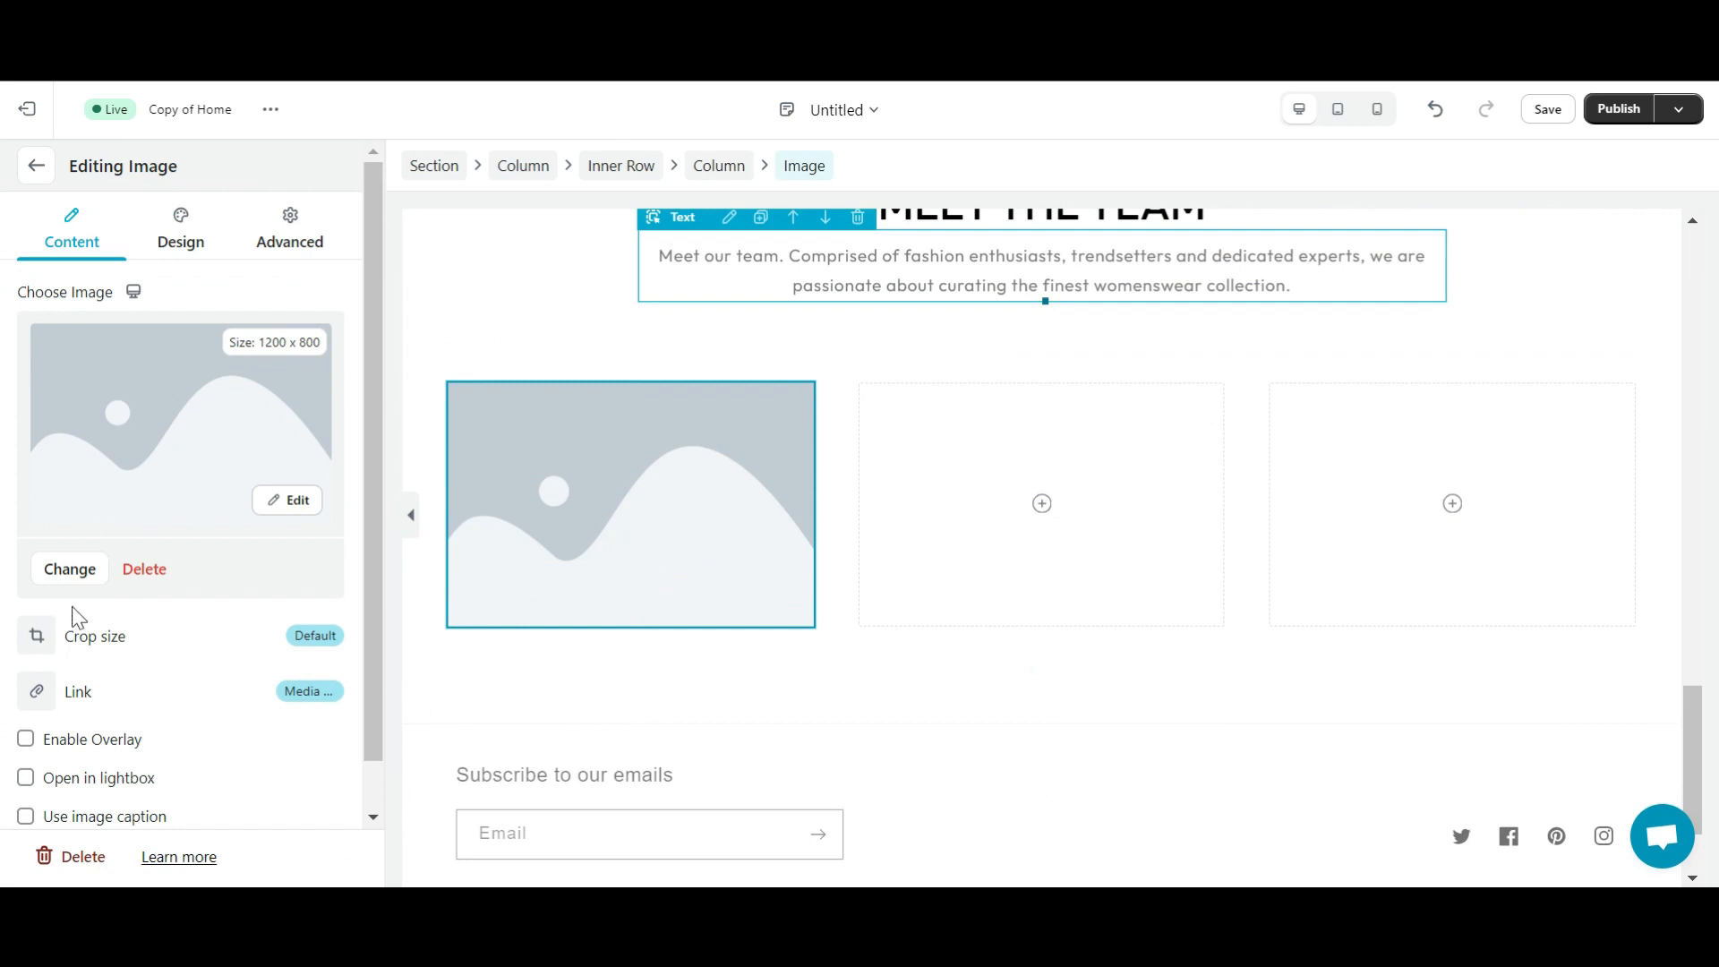
{"action": "left_click", "coordinate": [314, 637]}
{"action": "left_click", "coordinate": [106, 464]}
- Upload the CMO photo into the first column and reset its crop size to Default
{"action": "left_click", "coordinate": [65, 573]}
{"action": "left_click", "coordinate": [978, 359]}
{"action": "left_click", "coordinate": [725, 250]}
{"action": "left_click", "coordinate": [1419, 810]}
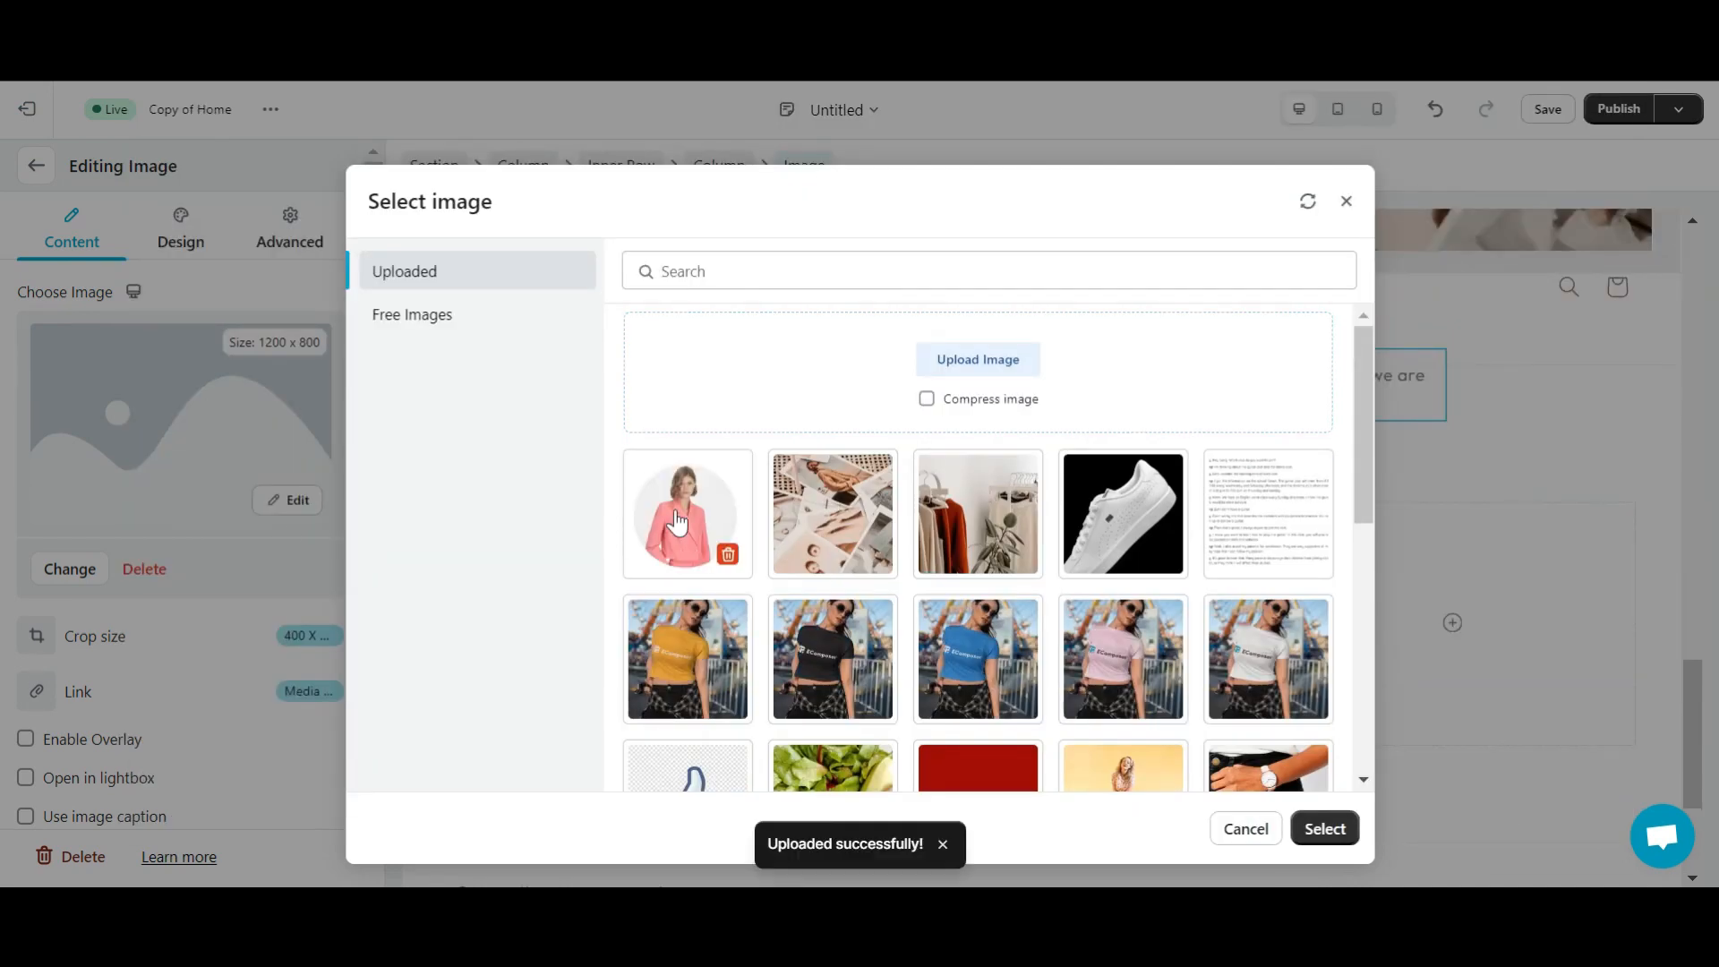
{"action": "left_click", "coordinate": [1324, 828]}
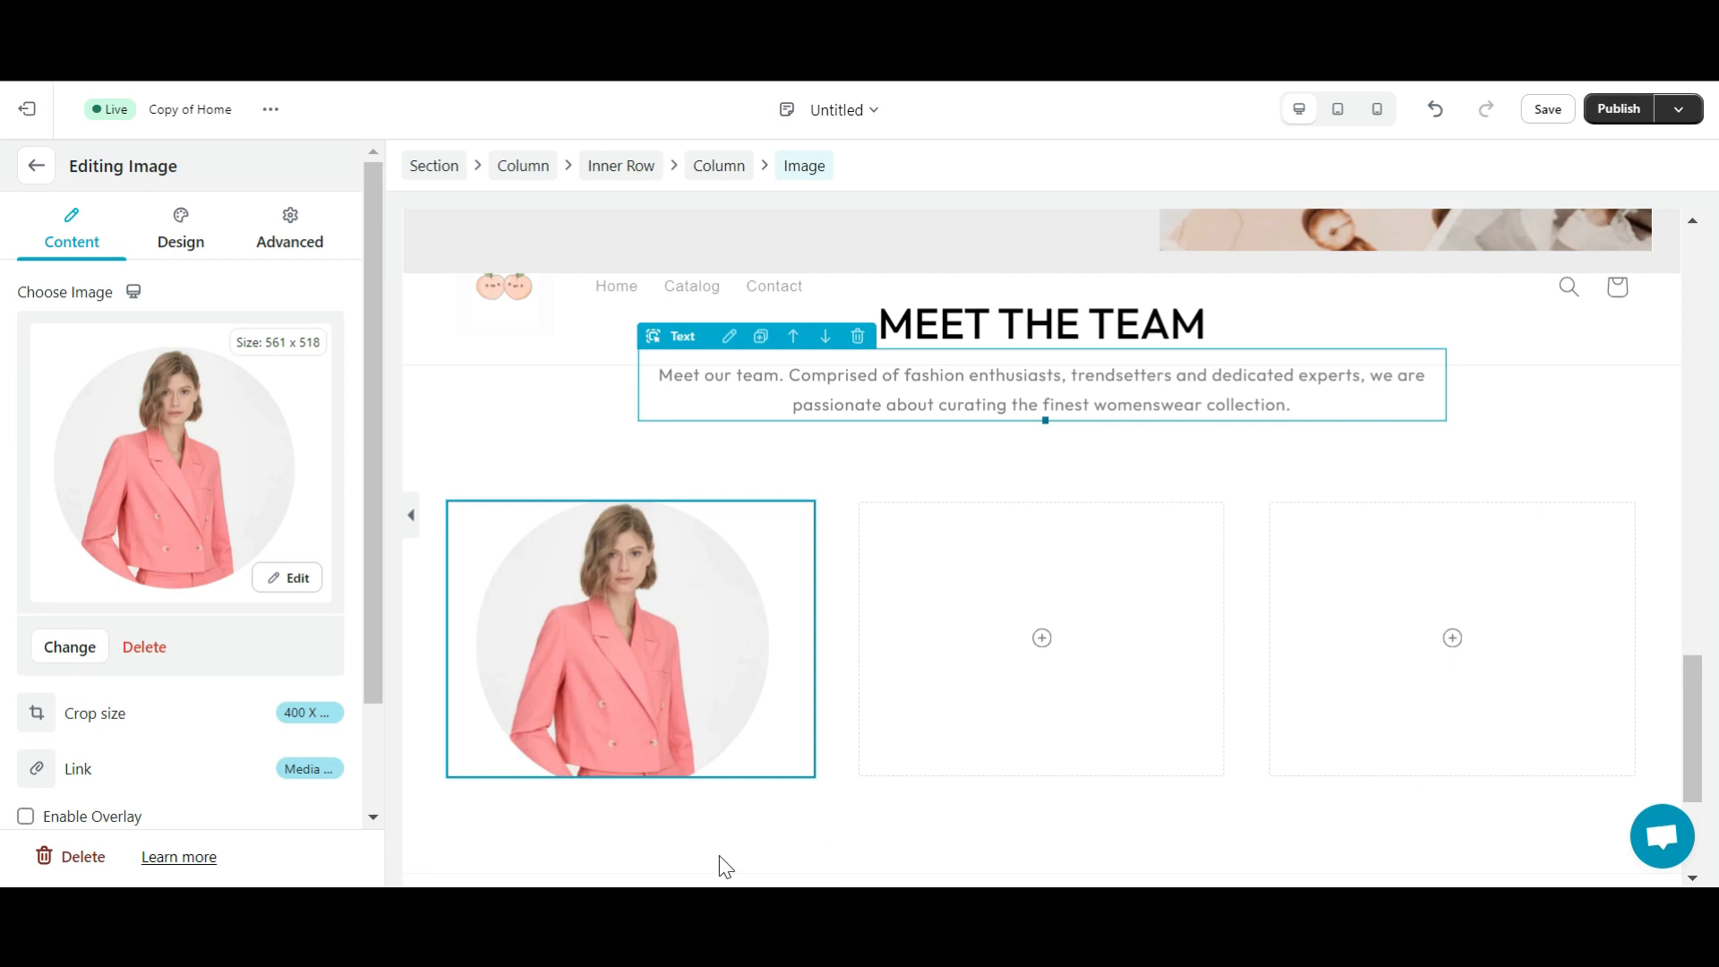
{"action": "left_click", "coordinate": [290, 714]}
{"action": "left_click", "coordinate": [98, 489]}
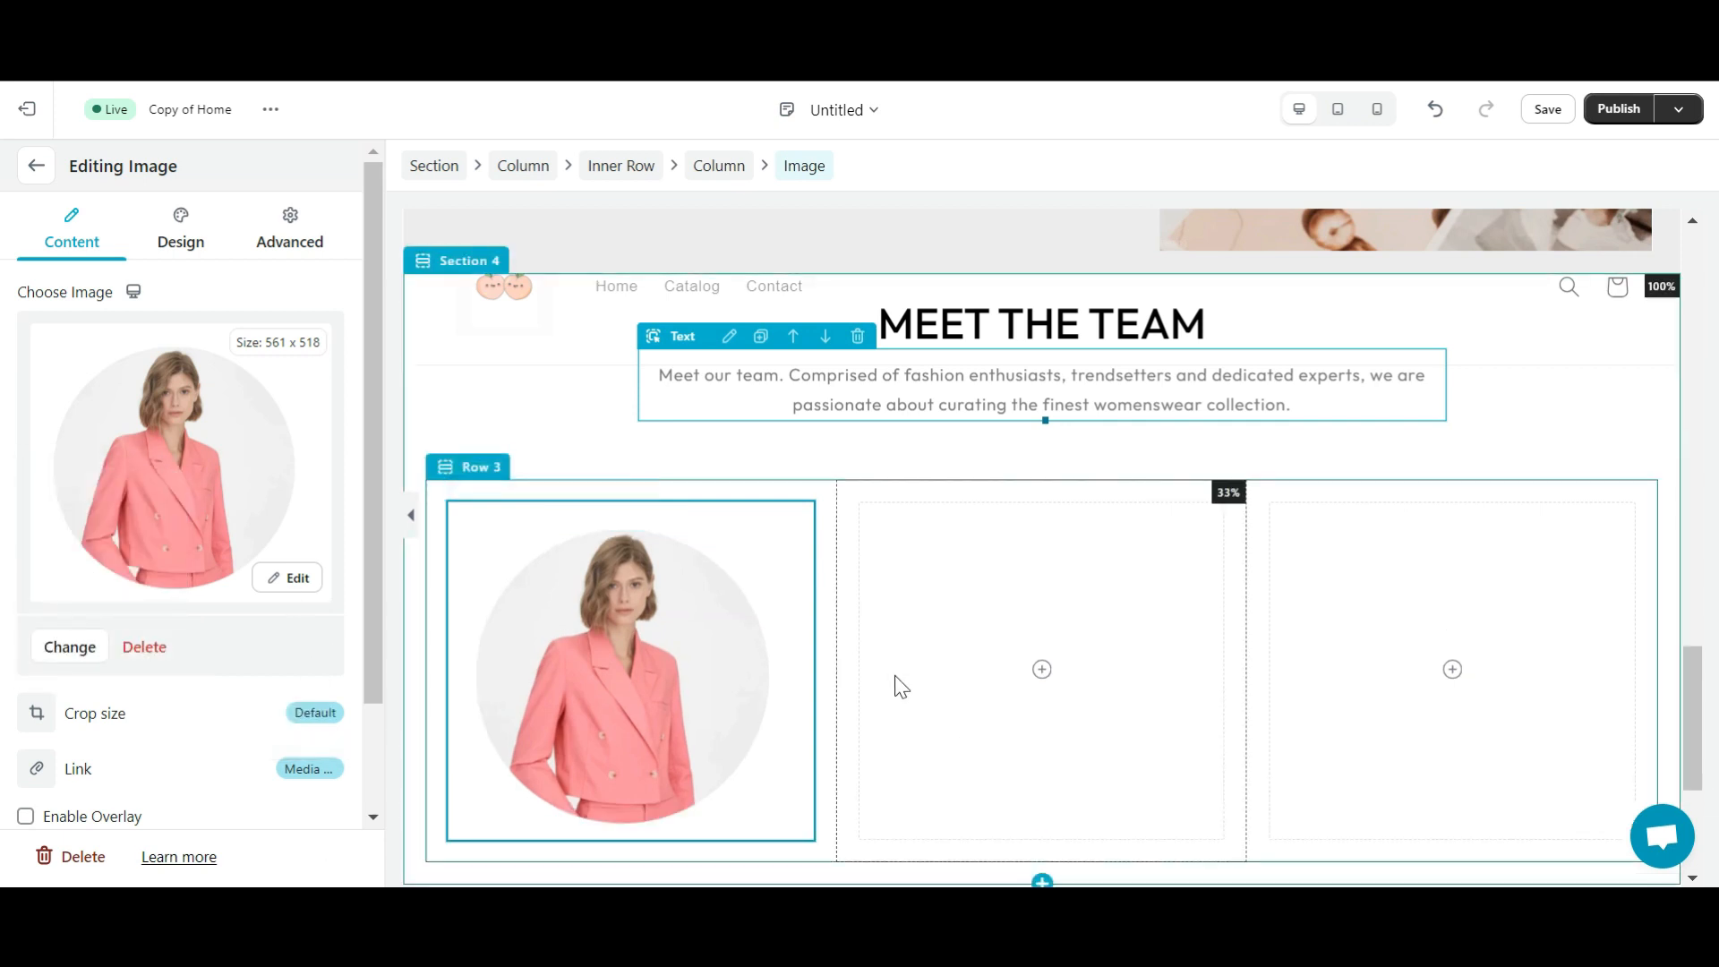
{"action": "left_click", "coordinate": [873, 491]}
- Add an image to the middle column using the uploaded photo file 2
{"action": "left_click_drag", "start_coordinate": [146, 374], "coordinate": [1017, 609]}
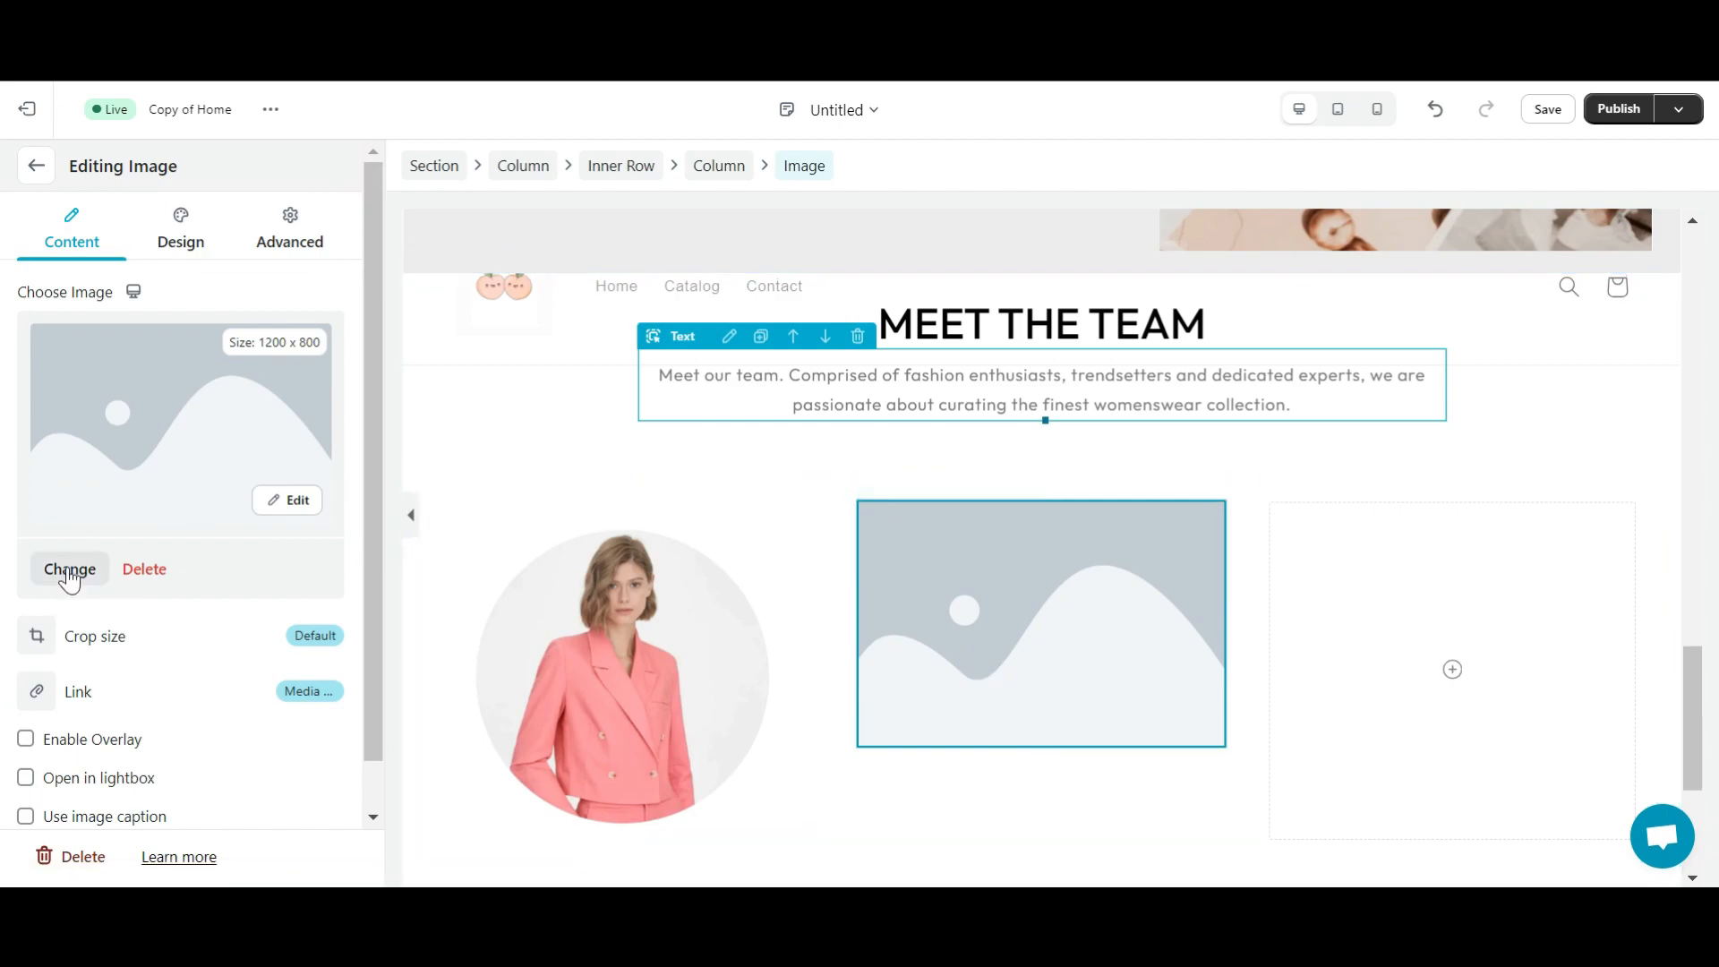
{"action": "left_click", "coordinate": [70, 573]}
{"action": "left_click", "coordinate": [978, 359]}
{"action": "left_click", "coordinate": [421, 255]}
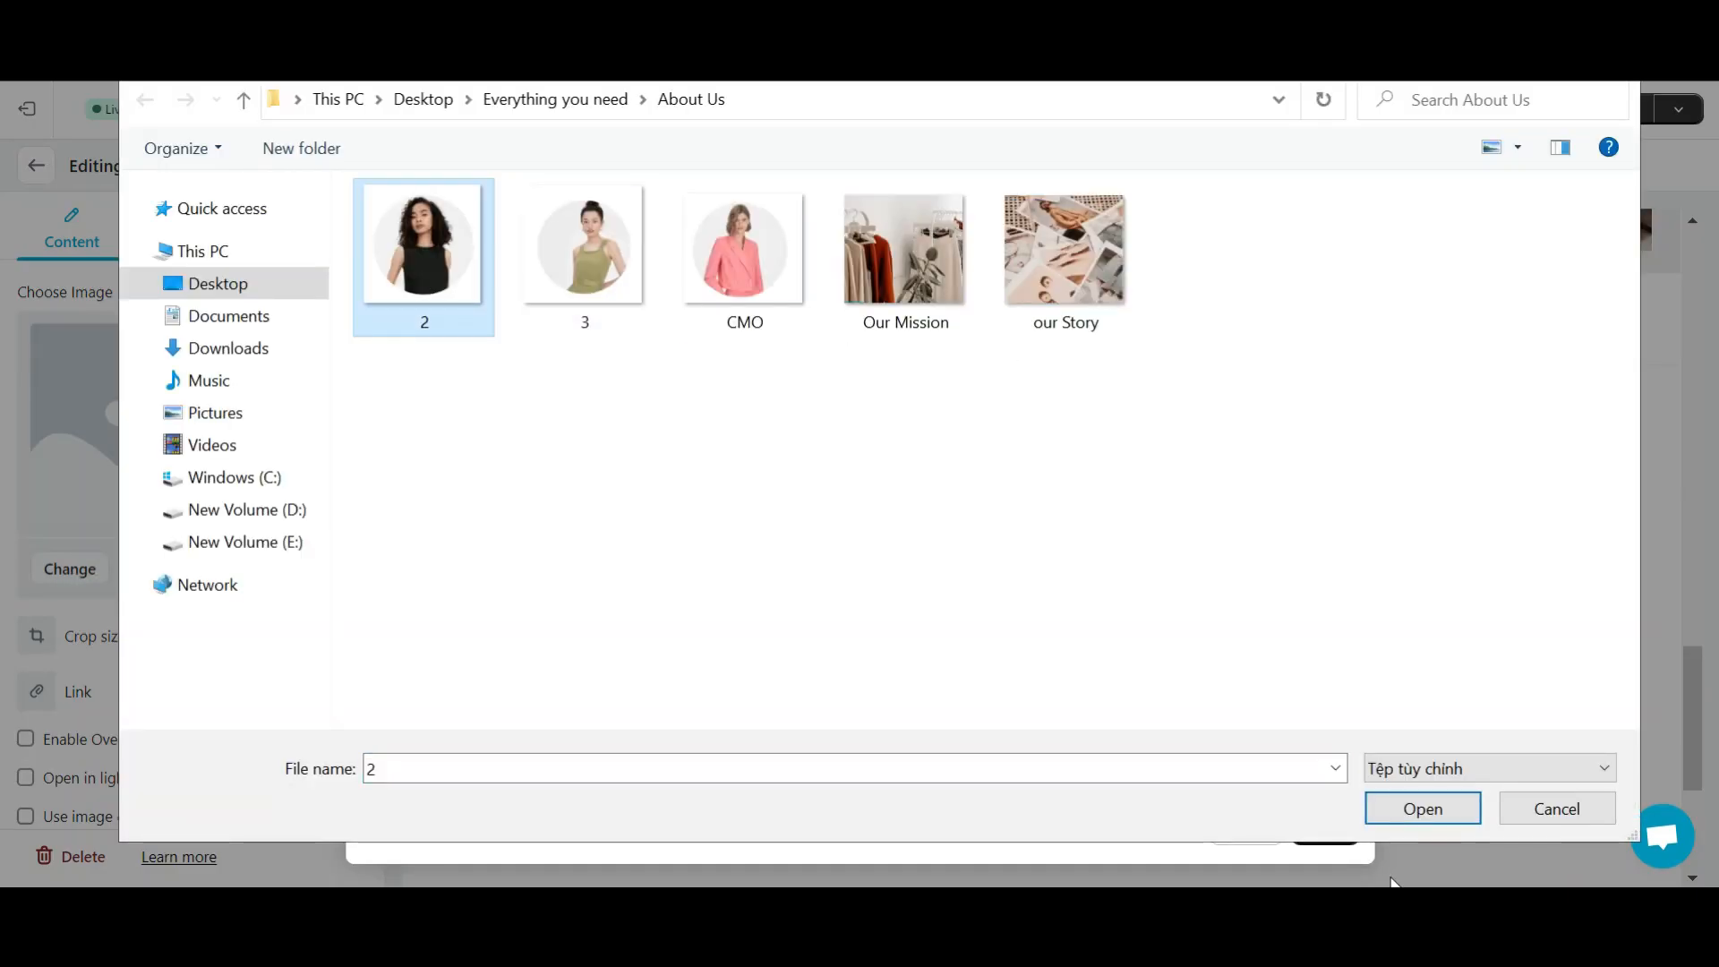
{"action": "left_click", "coordinate": [1415, 808]}
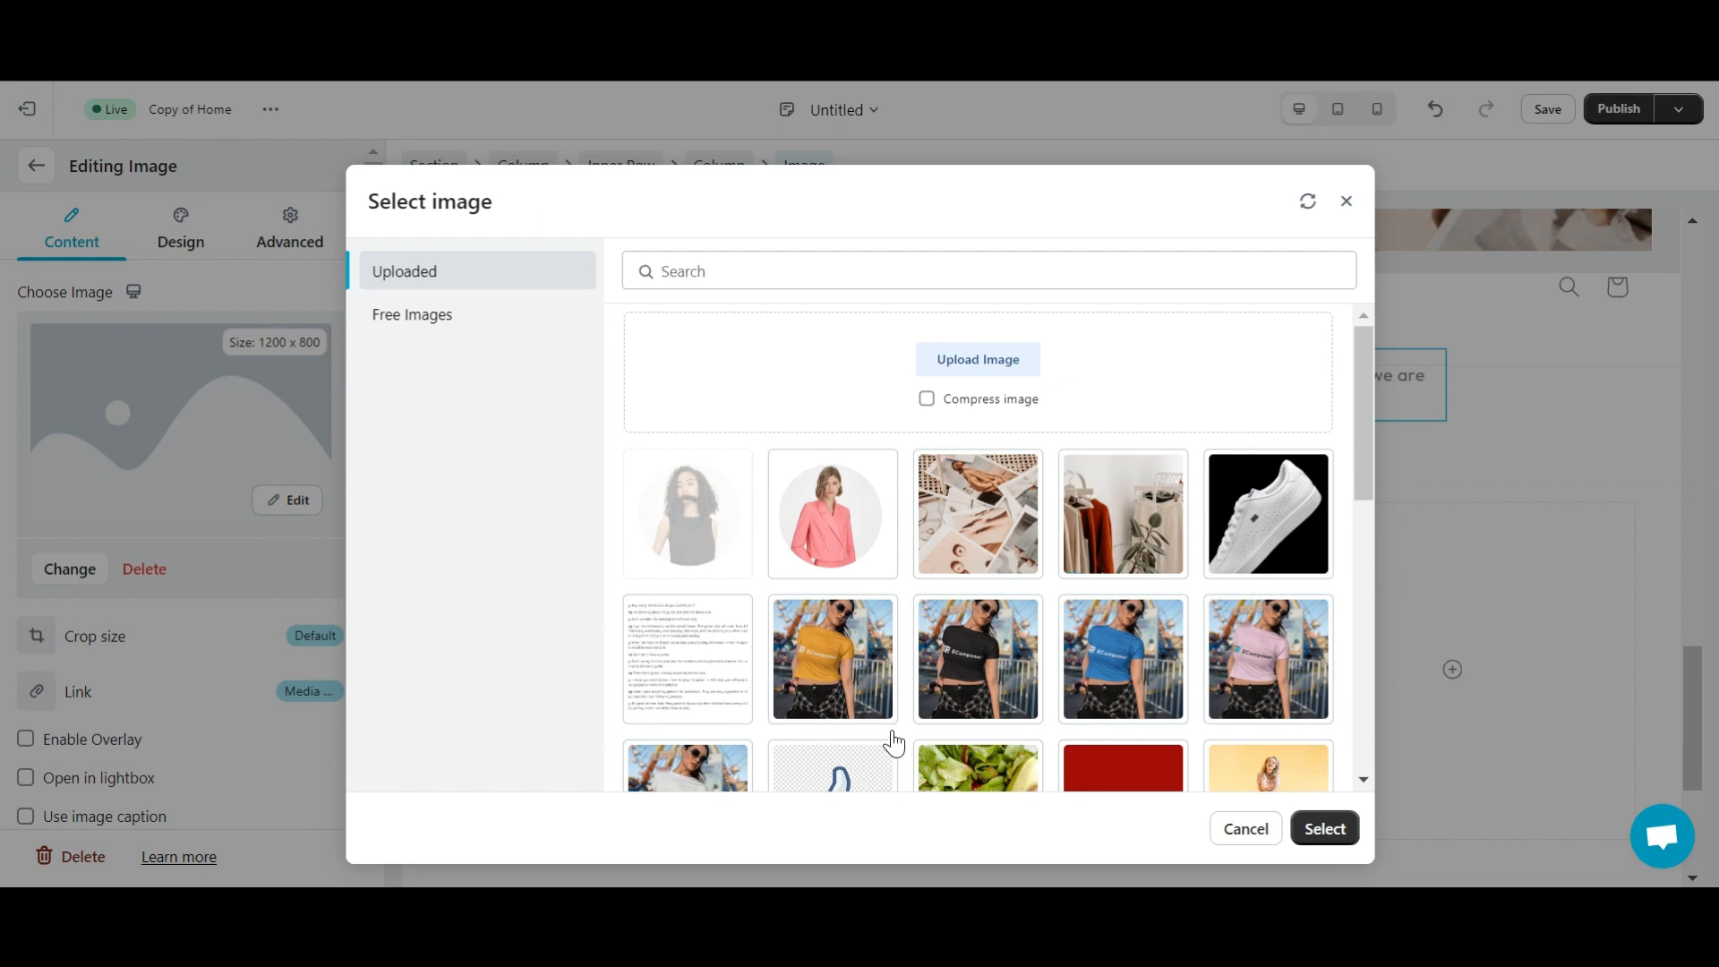
{"action": "left_click", "coordinate": [714, 502]}
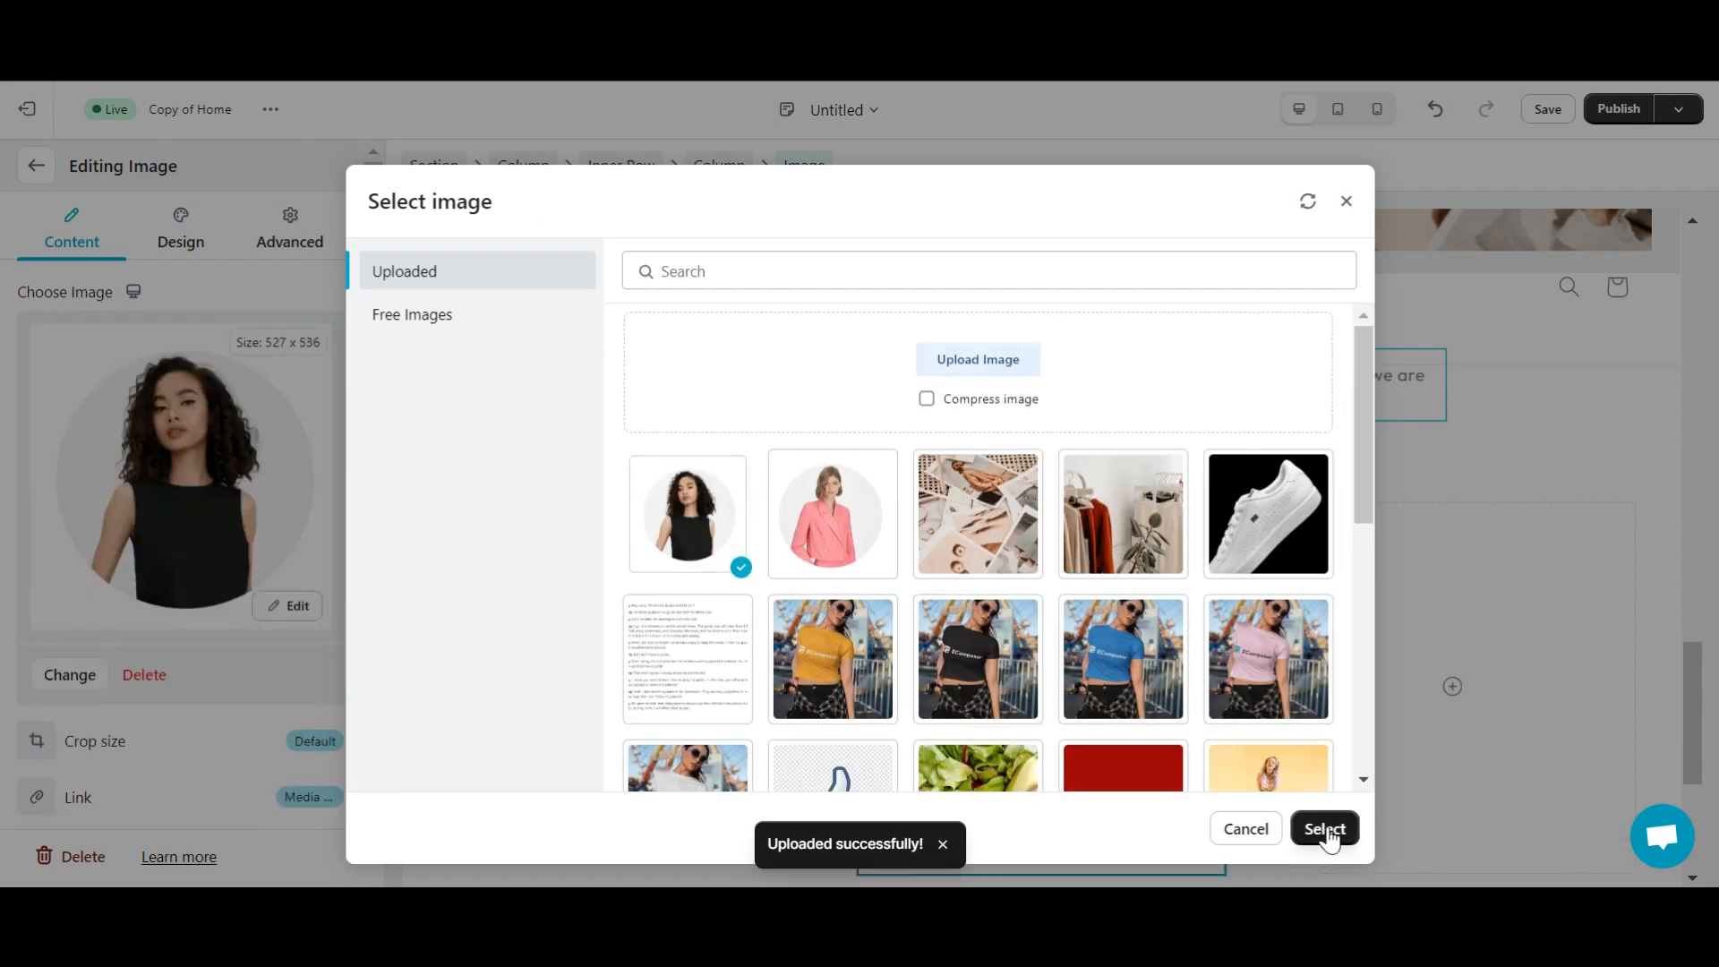
{"action": "left_click", "coordinate": [1330, 838]}
{"action": "scroll", "coordinate": [1117, 648], "scroll_direction": "down", "scroll_amount": 1}
{"action": "left_click", "coordinate": [39, 168]}
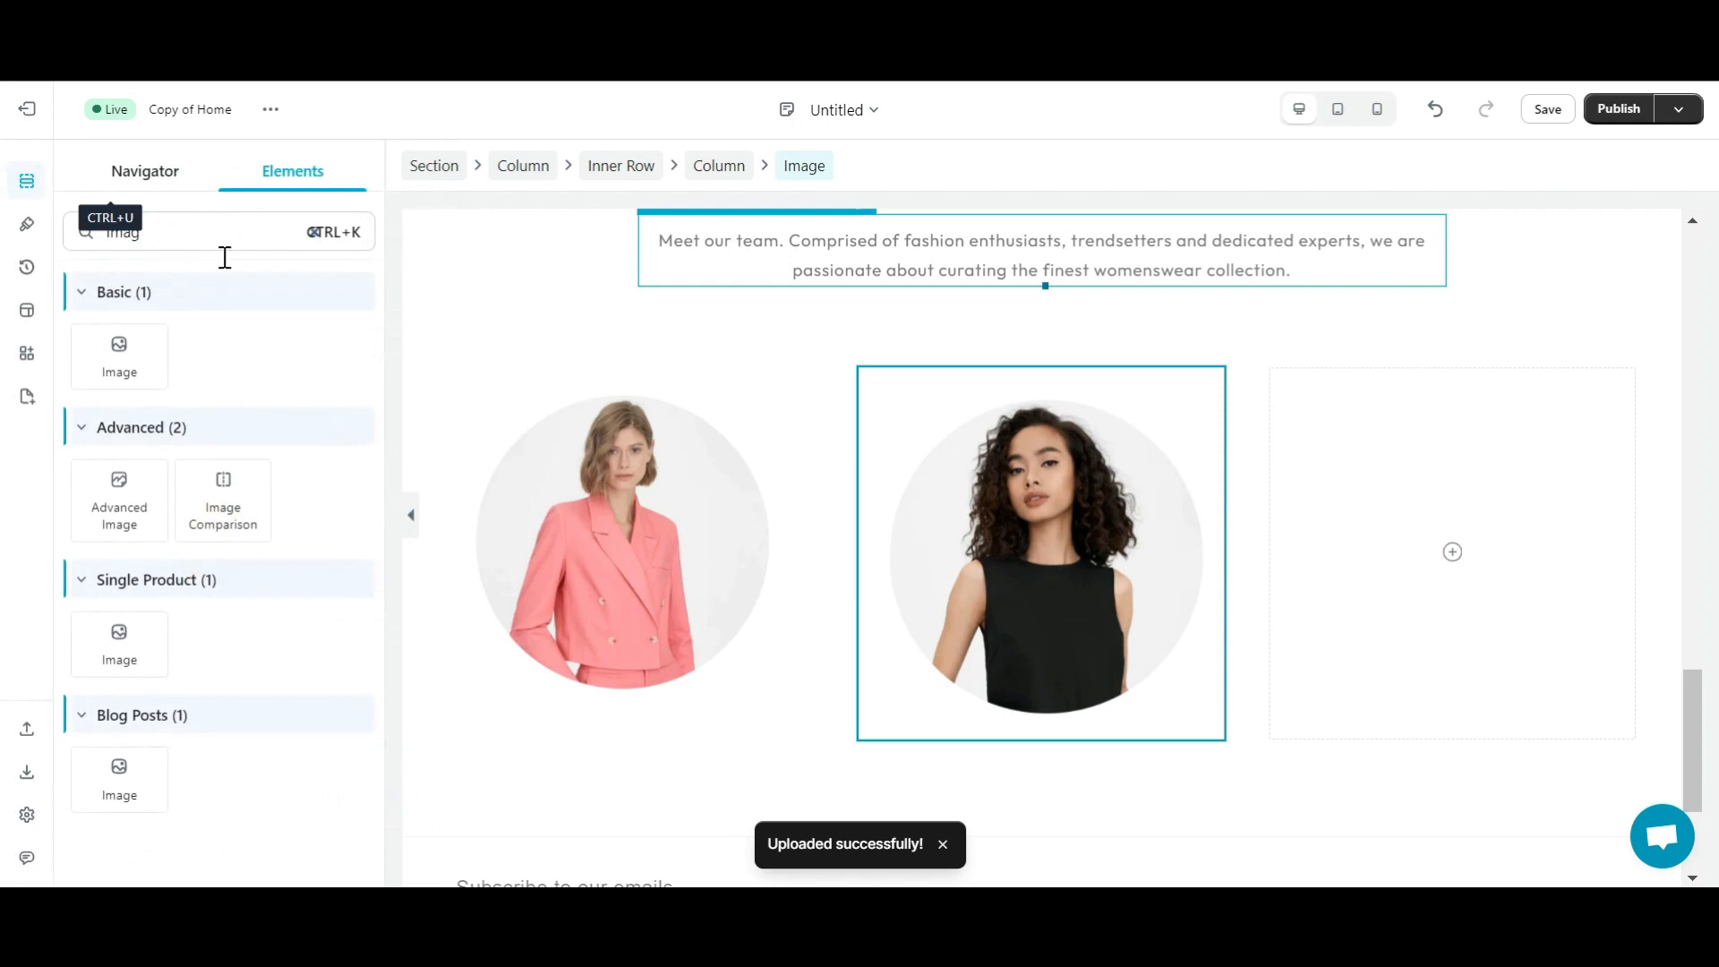
- Add an image to the third column using the uploaded photo file 3, the green-dress portrait
{"action": "left_click_drag", "start_coordinate": [120, 356], "coordinate": [1377, 462]}
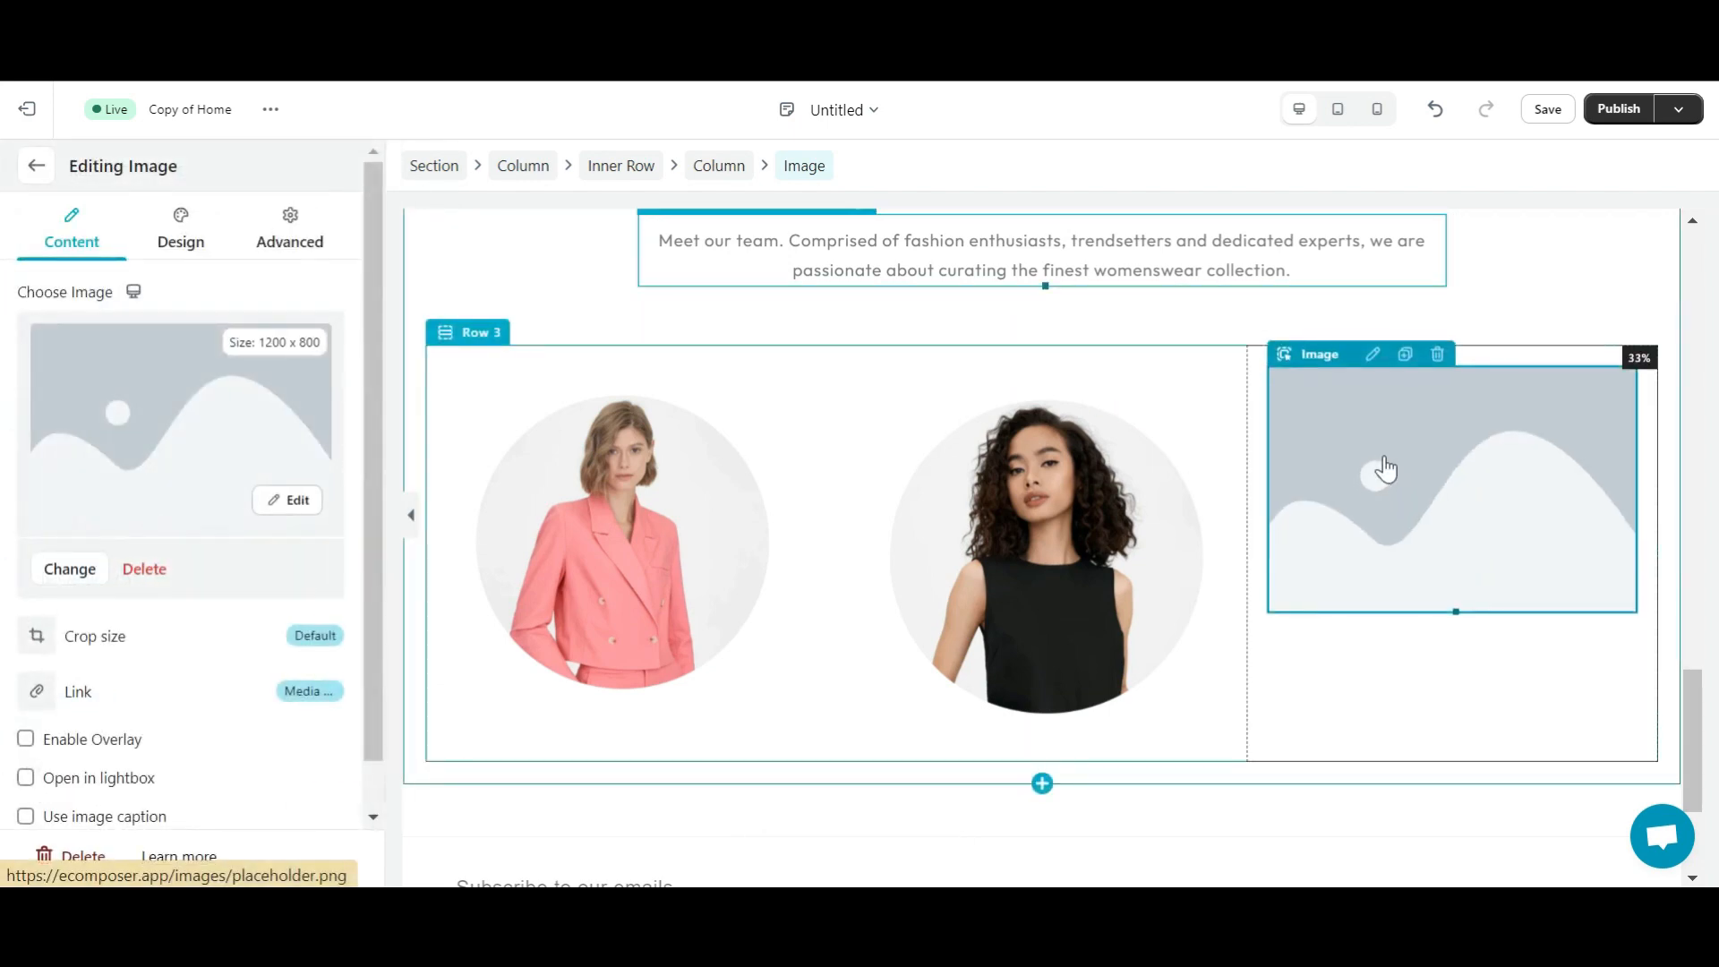
{"action": "left_click", "coordinate": [70, 569]}
{"action": "left_click", "coordinate": [963, 360]}
{"action": "left_click", "coordinate": [616, 239]}
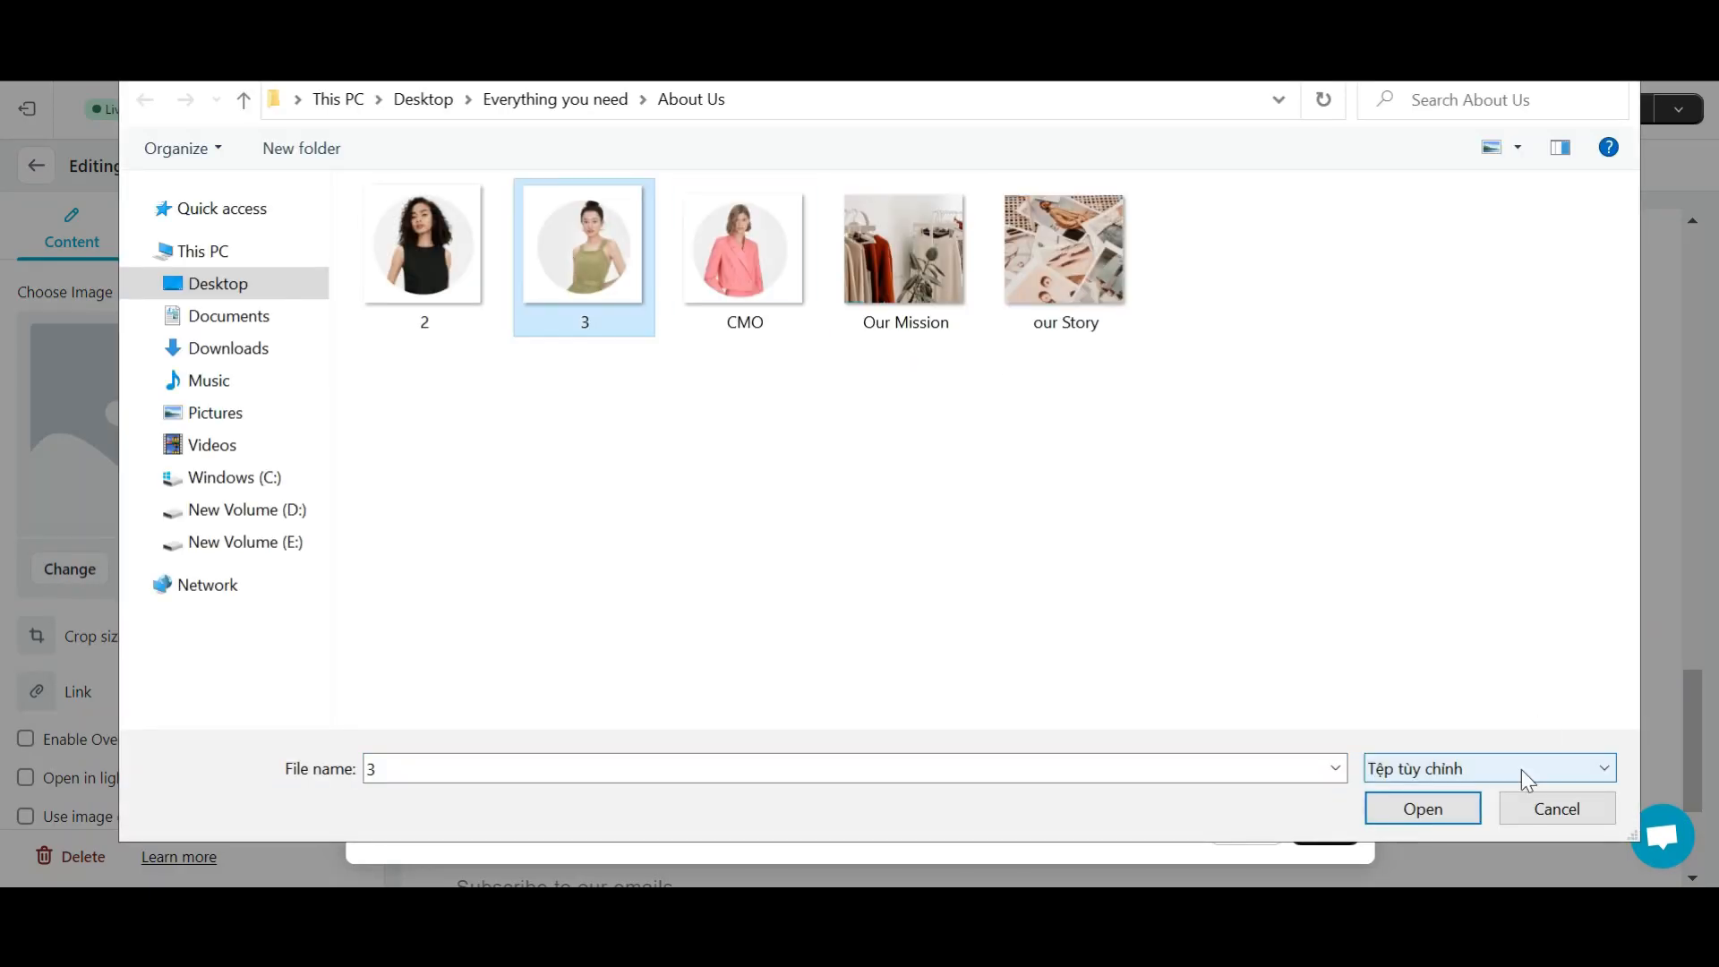
{"action": "left_click", "coordinate": [1451, 806]}
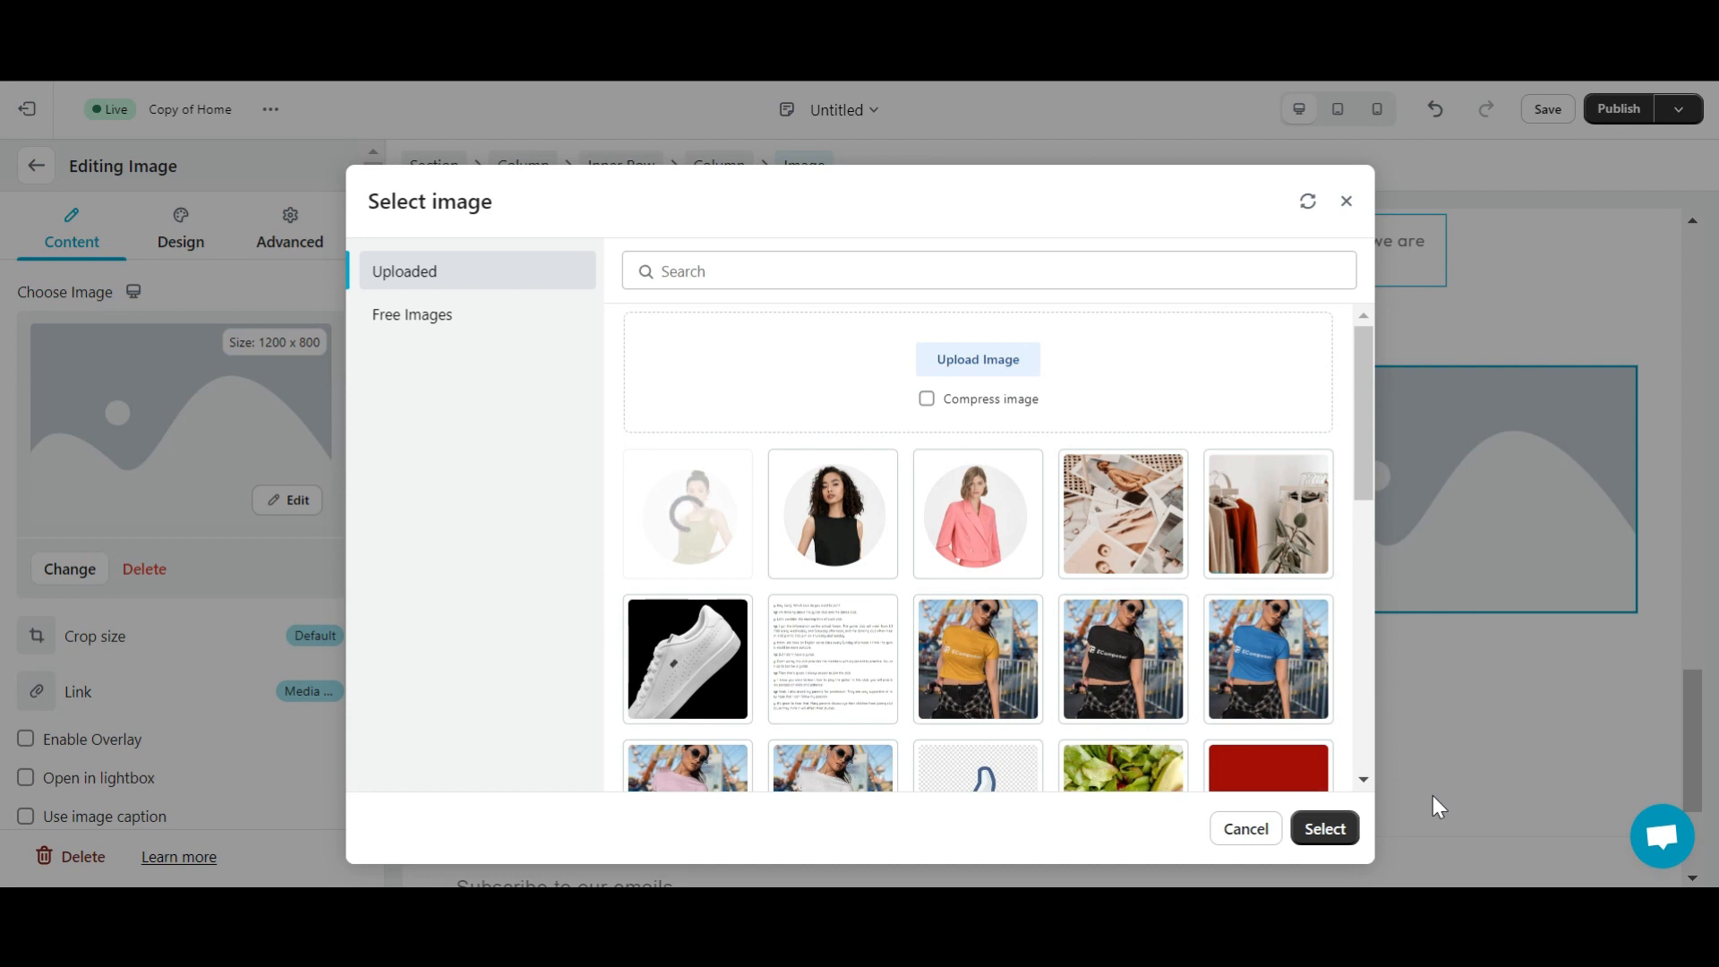
{"action": "left_click", "coordinate": [750, 562]}
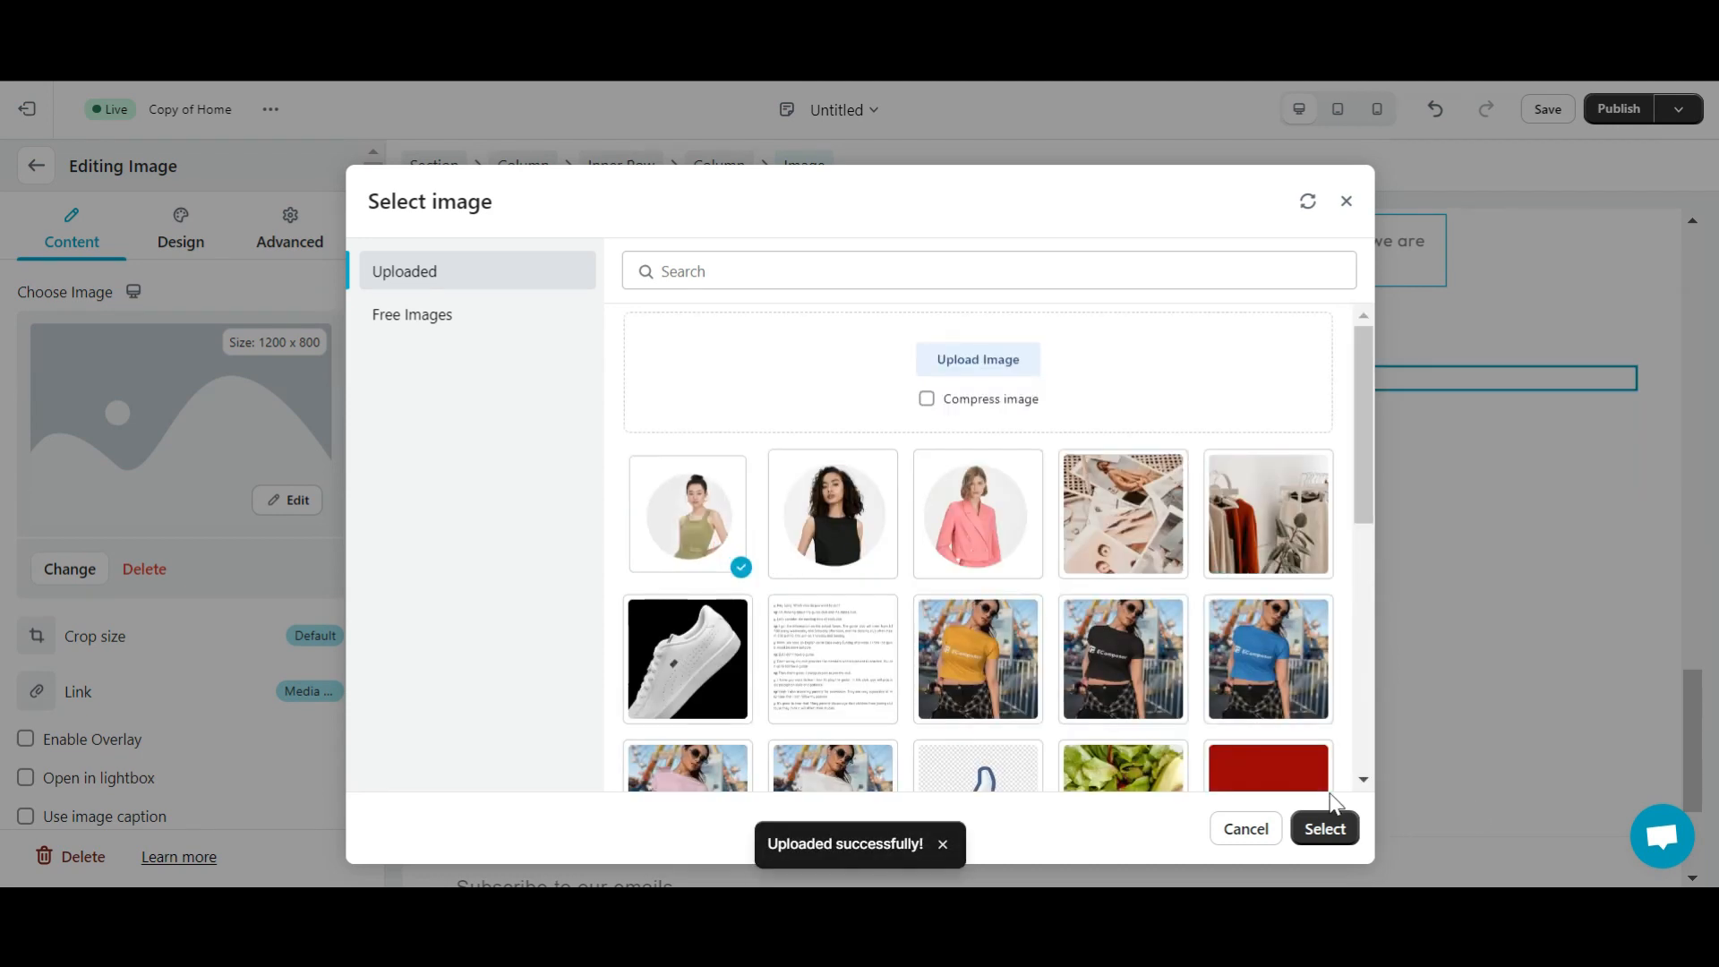
{"action": "left_click", "coordinate": [1326, 828]}
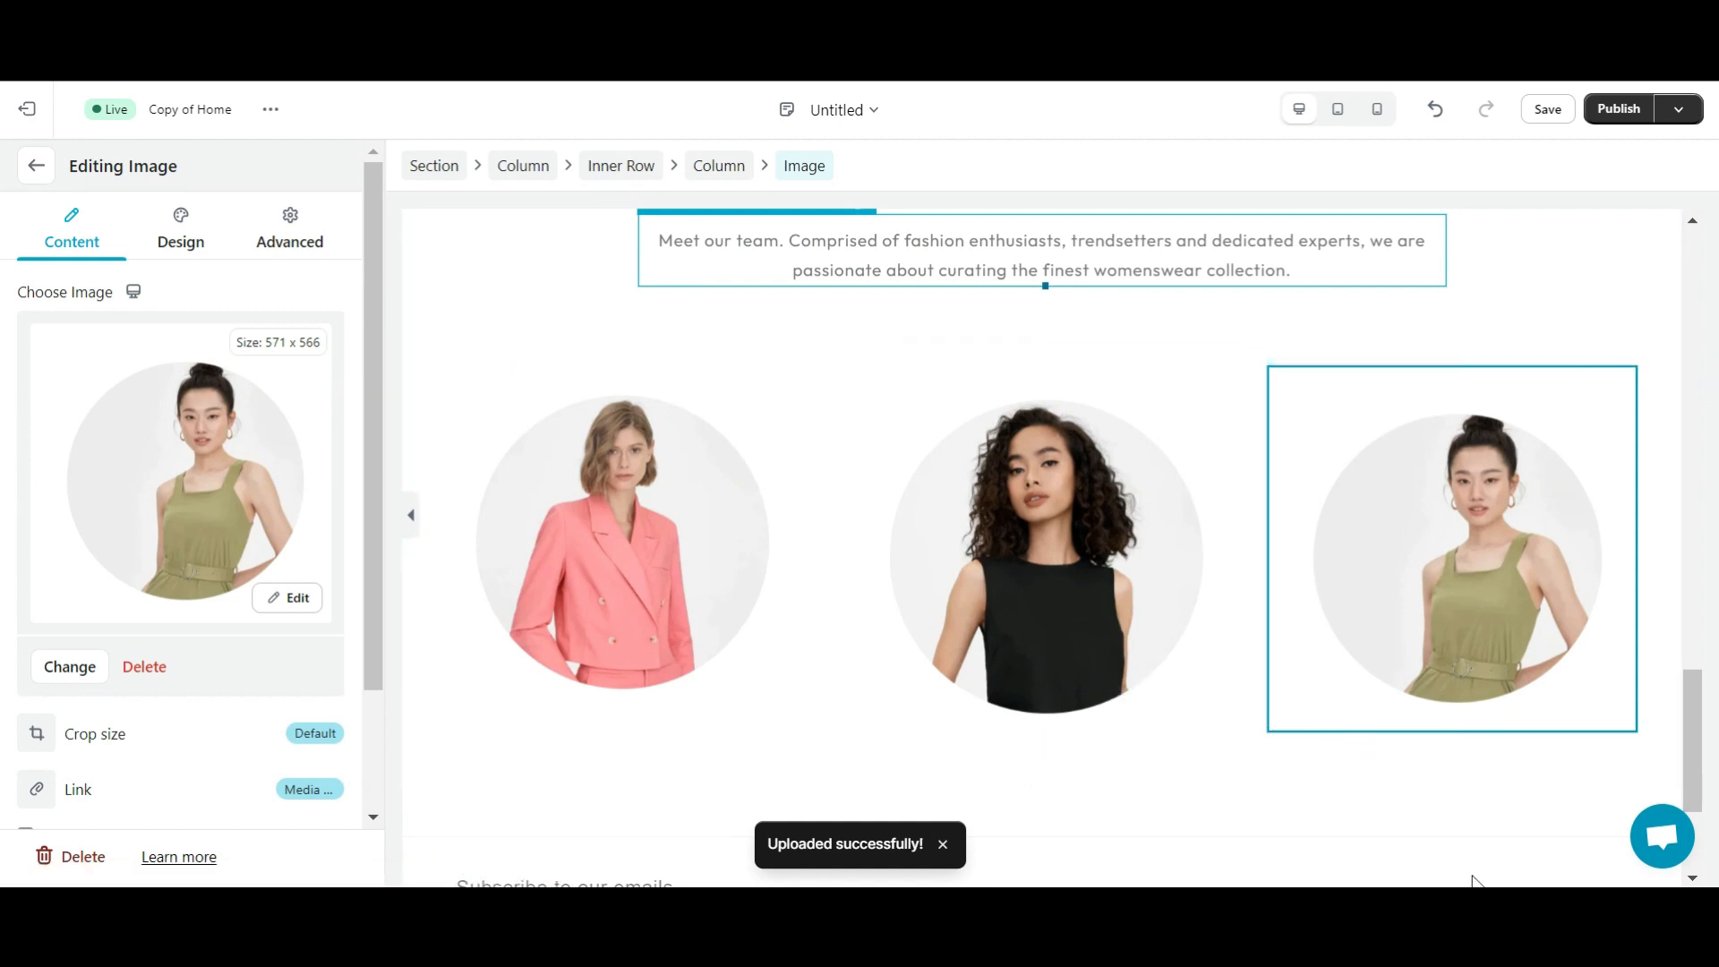
{"action": "scroll", "coordinate": [734, 797], "scroll_direction": "down", "scroll_amount": 2}
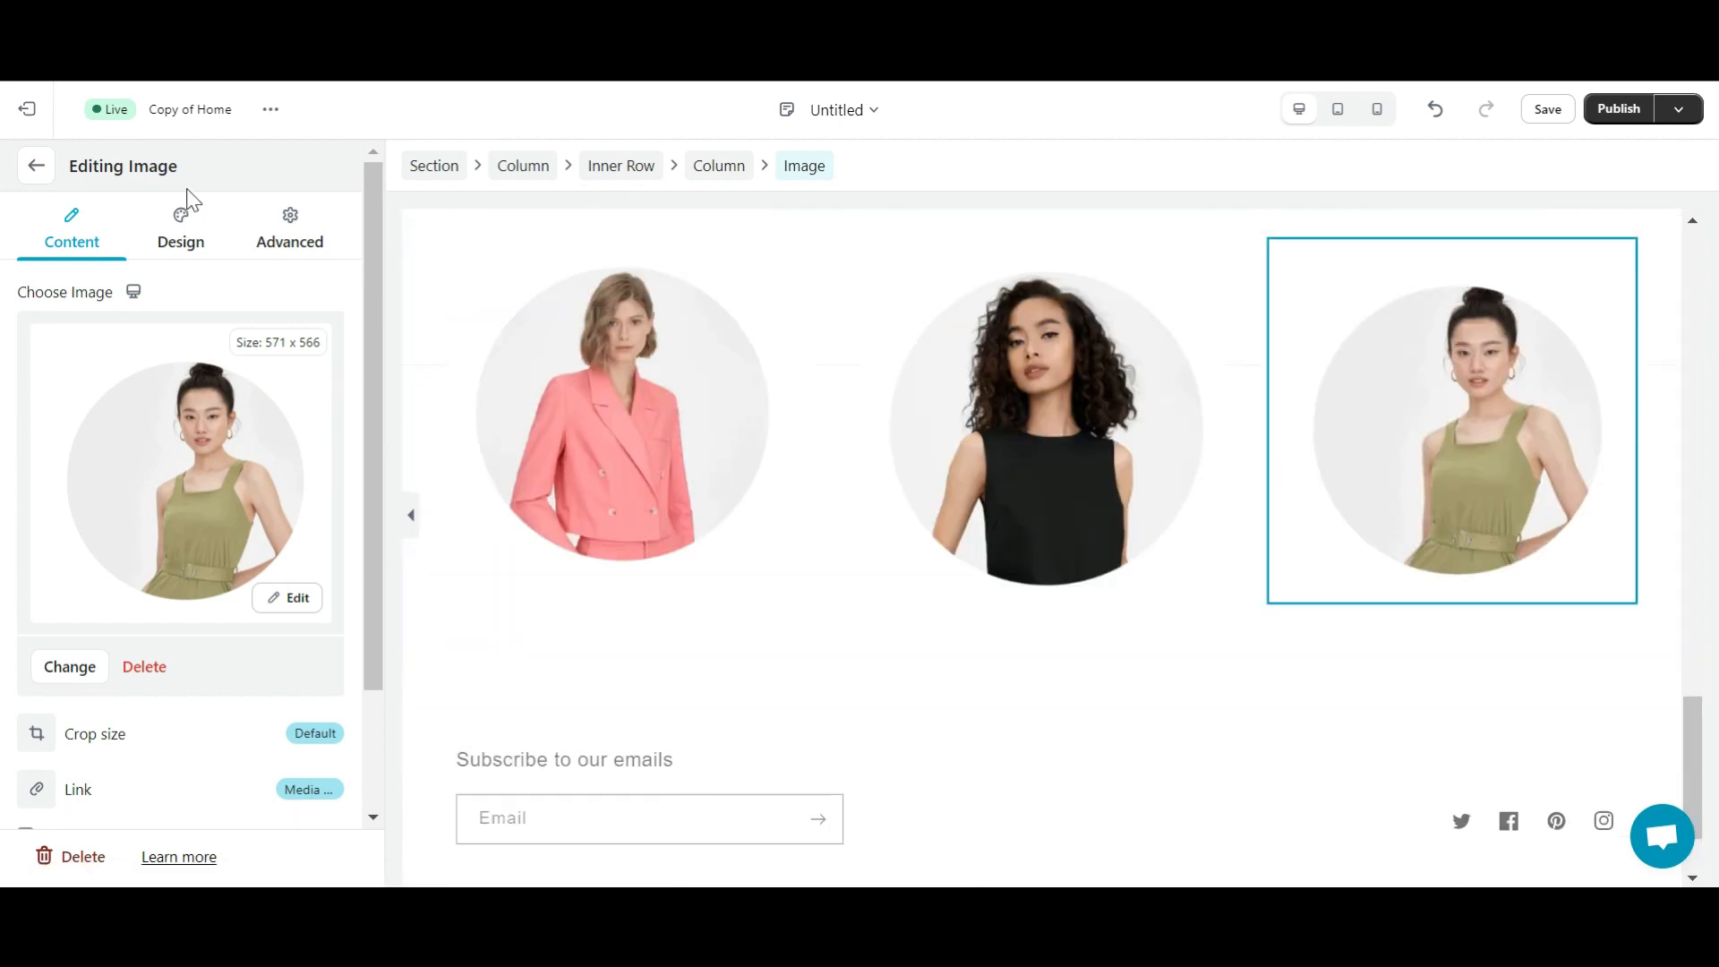
{"action": "left_click", "coordinate": [34, 167]}
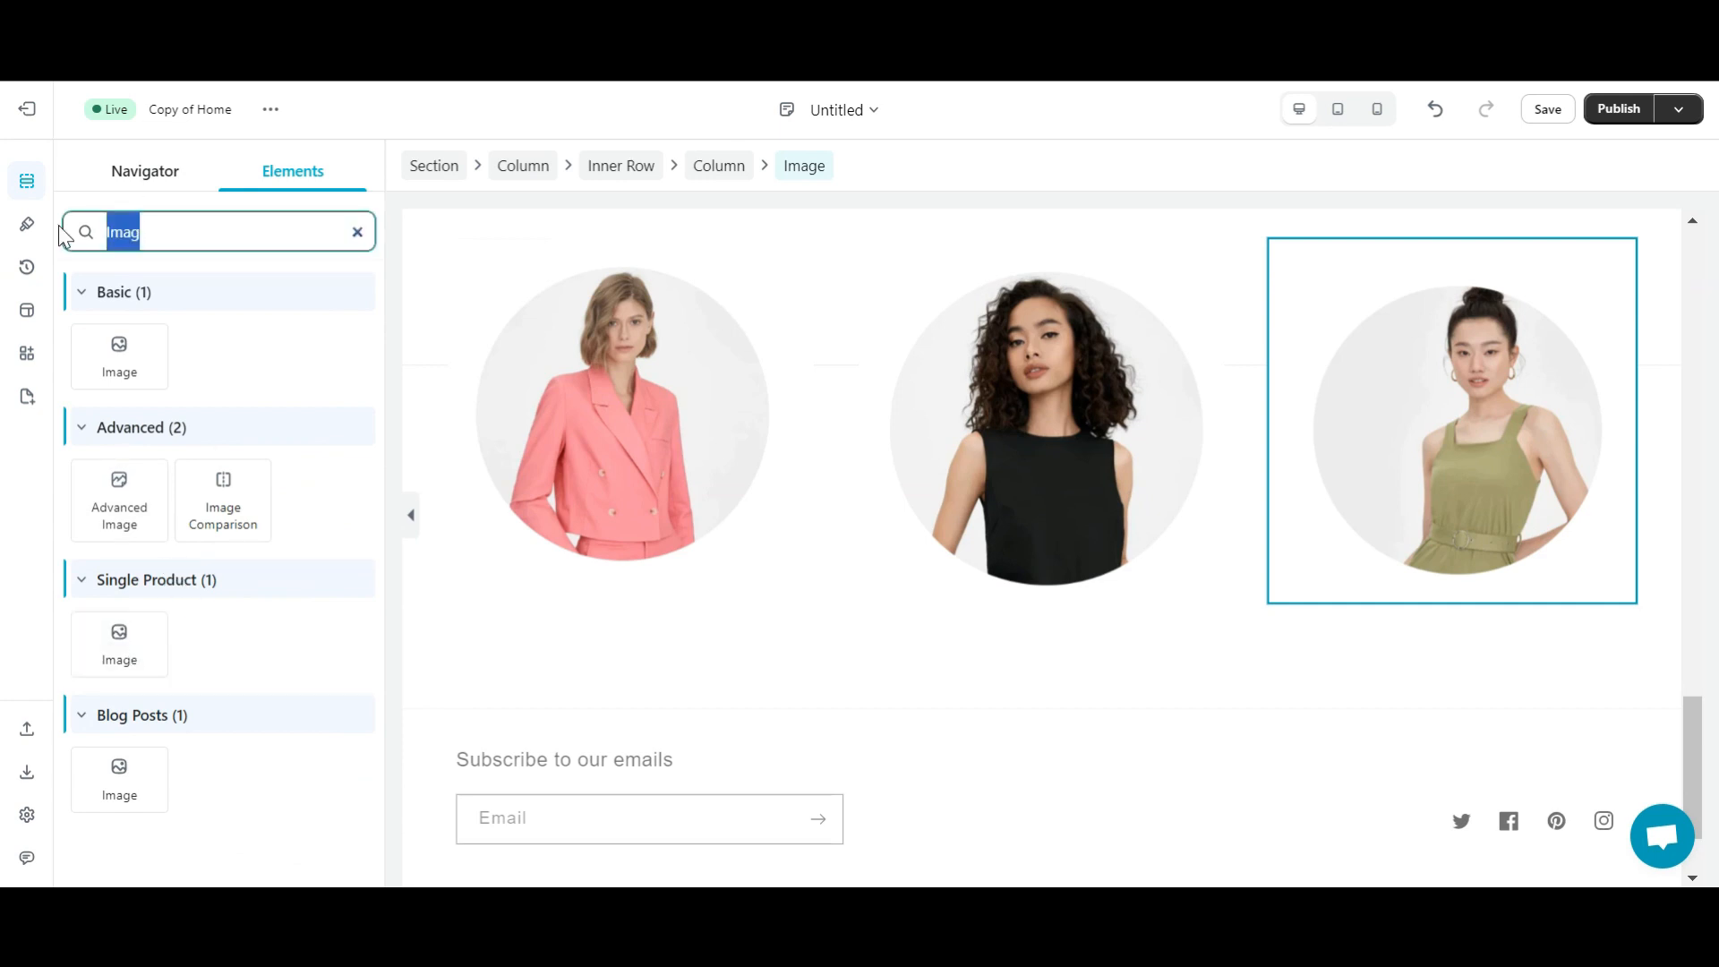
- Add a centred Text block under the first photo containing the first member's pasted name
{"action": "type", "text": "Text"}
{"action": "left_click_drag", "start_coordinate": [146, 376], "coordinate": [676, 579]}
{"action": "left_click_drag", "start_coordinate": [201, 761], "coordinate": [5, 663]}
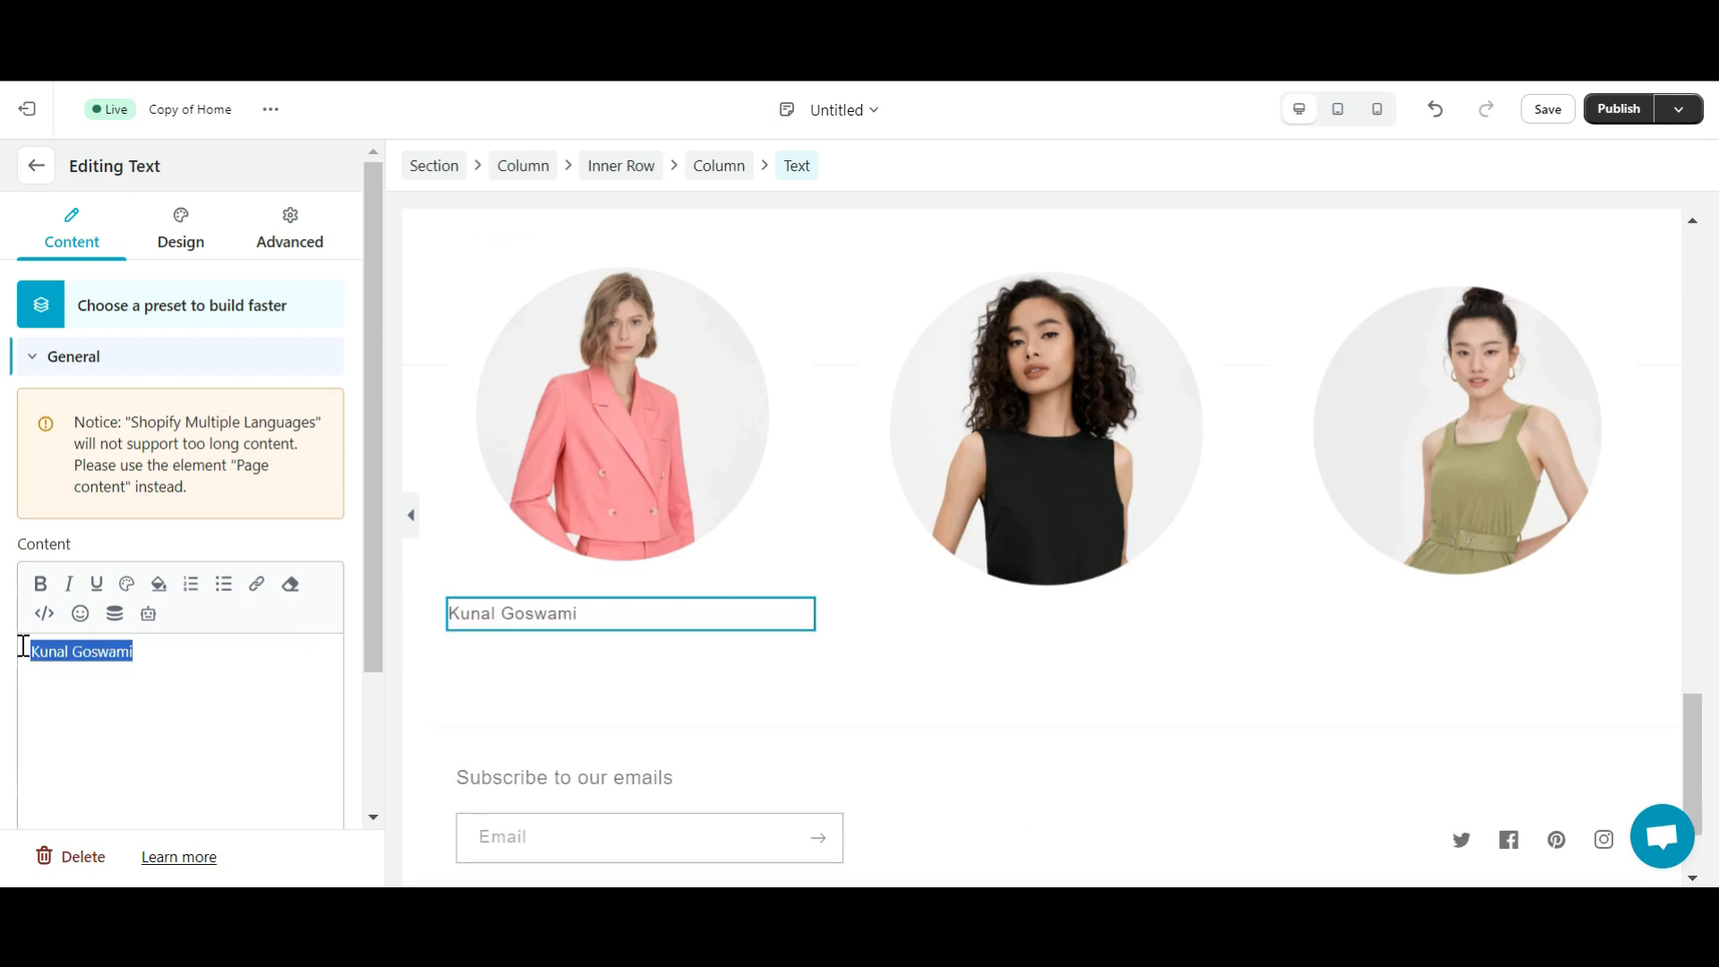
{"action": "left_click", "coordinate": [180, 234]}
{"action": "left_click", "coordinate": [36, 409]}
{"action": "left_click", "coordinate": [87, 464]}
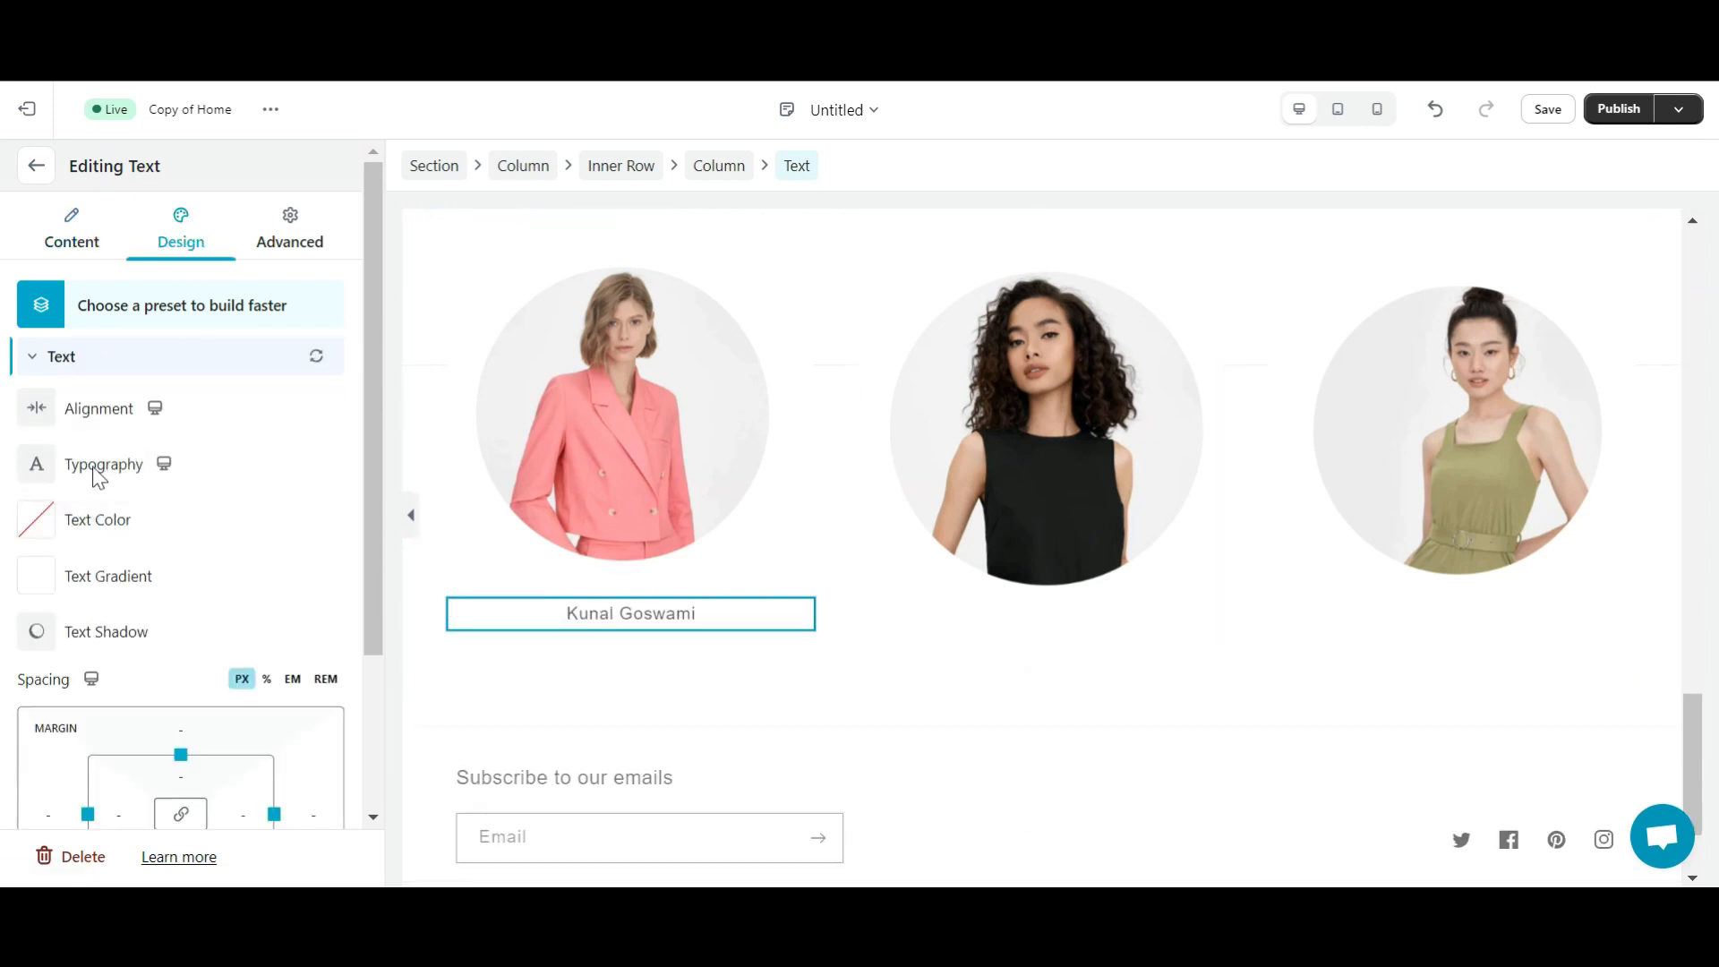
- Style the first name in Google Font Outfit, size 32, coloured black
{"action": "left_click", "coordinate": [37, 464]}
{"action": "left_click", "coordinate": [238, 576]}
{"action": "left_click", "coordinate": [207, 629]}
{"action": "type", "text": "Outfit"}
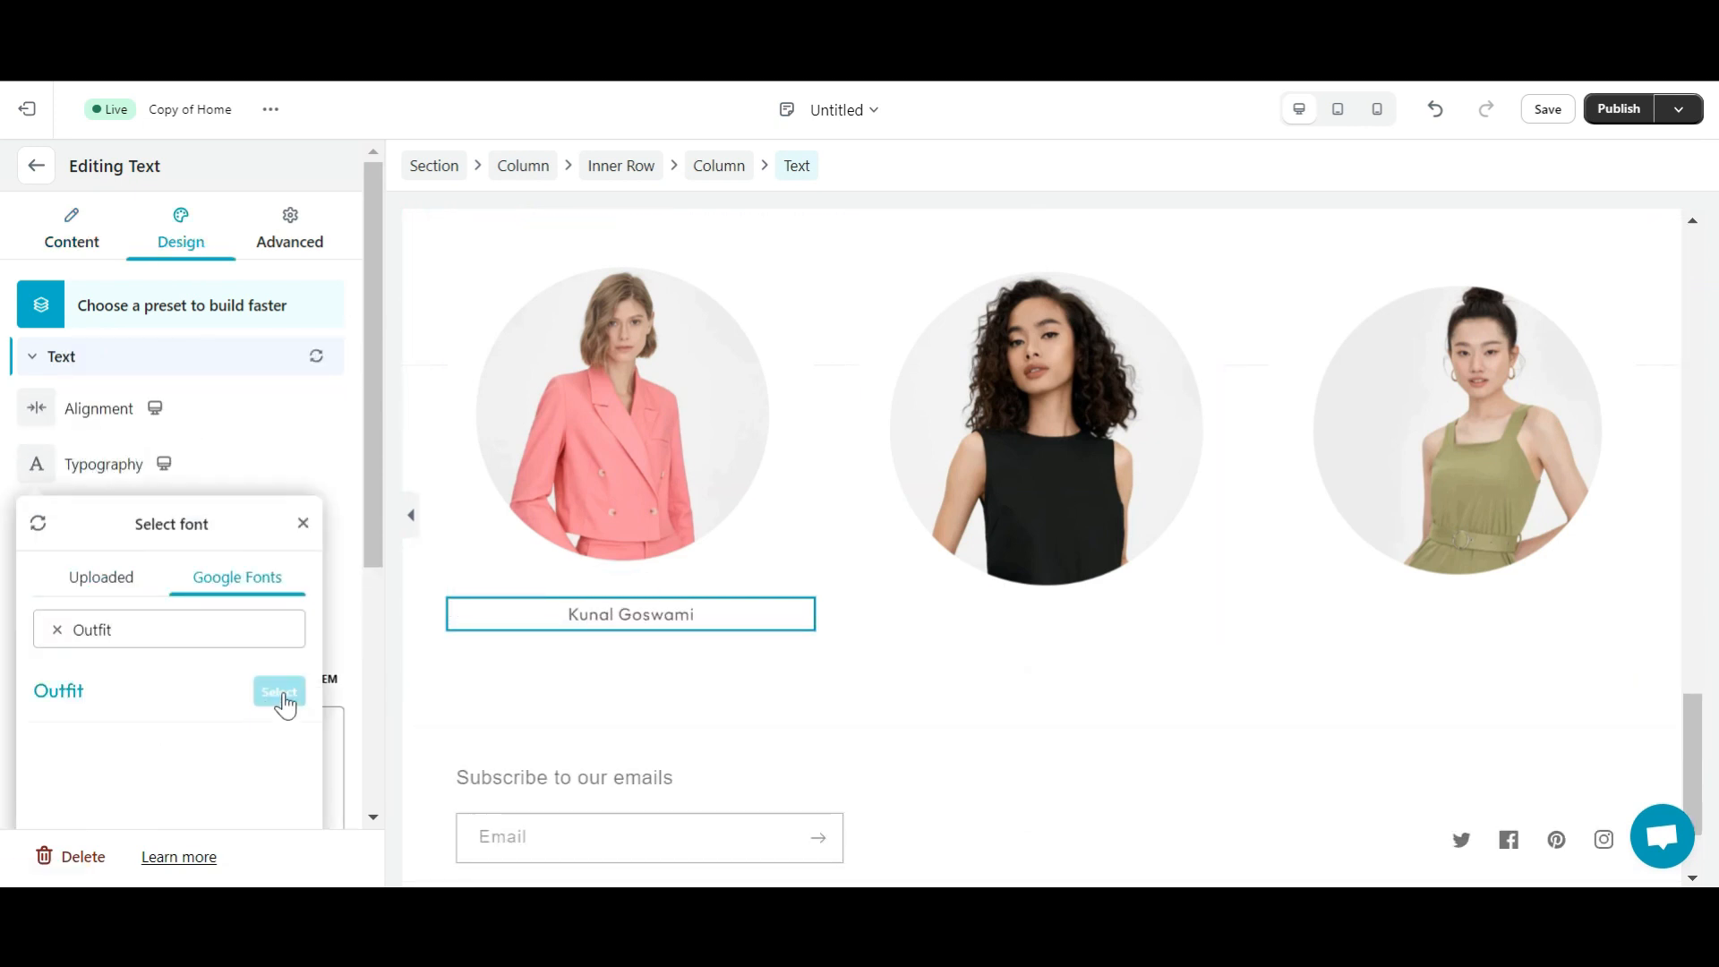
{"action": "left_click", "coordinate": [283, 696]}
{"action": "left_click", "coordinate": [88, 724]}
{"action": "type", "text": "32"}
{"action": "left_click", "coordinate": [264, 474]}
{"action": "left_click", "coordinate": [33, 523]}
{"action": "scroll", "coordinate": [88, 593], "scroll_direction": "down", "scroll_amount": 3}
{"action": "left_click", "coordinate": [38, 627]}
{"action": "left_click", "coordinate": [668, 626]}
- Copy the name block and paste it under the second and third photos
{"action": "right_click", "coordinate": [481, 589]}
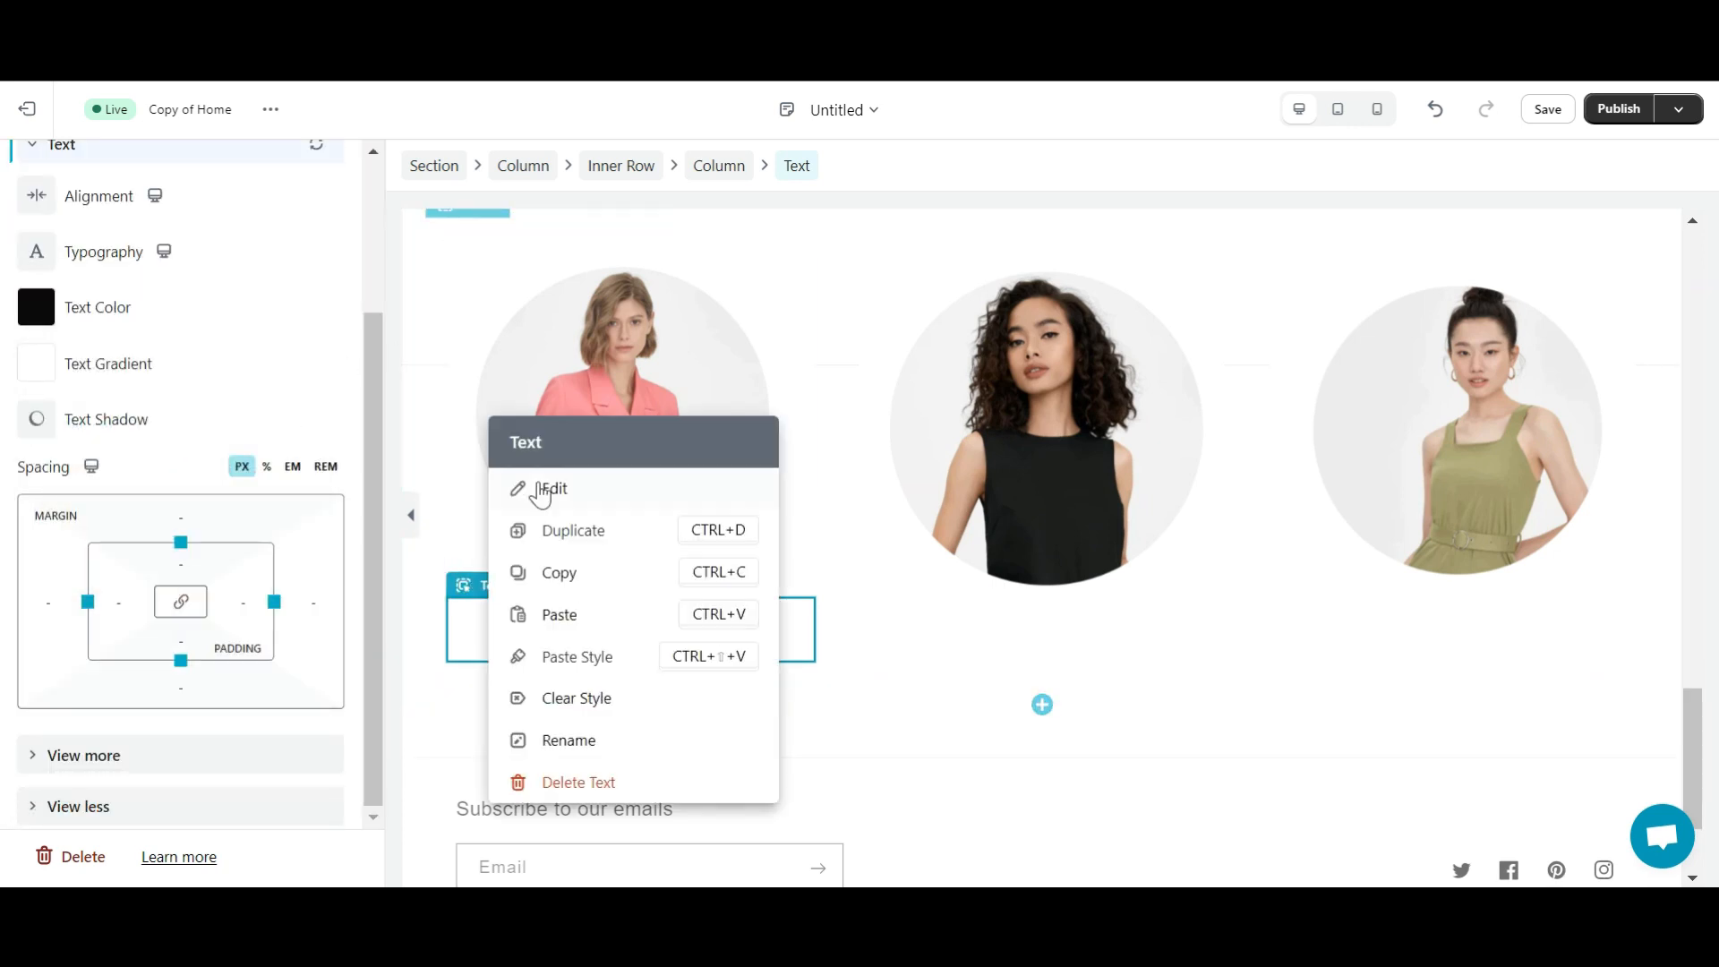
{"action": "left_click", "coordinate": [560, 572]}
{"action": "right_click", "coordinate": [986, 641]}
{"action": "left_click", "coordinate": [1052, 615]}
{"action": "scroll", "coordinate": [1276, 516], "scroll_direction": "up", "scroll_amount": 2}
{"action": "right_click", "coordinate": [1301, 683]}
{"action": "left_click", "coordinate": [1368, 656]}
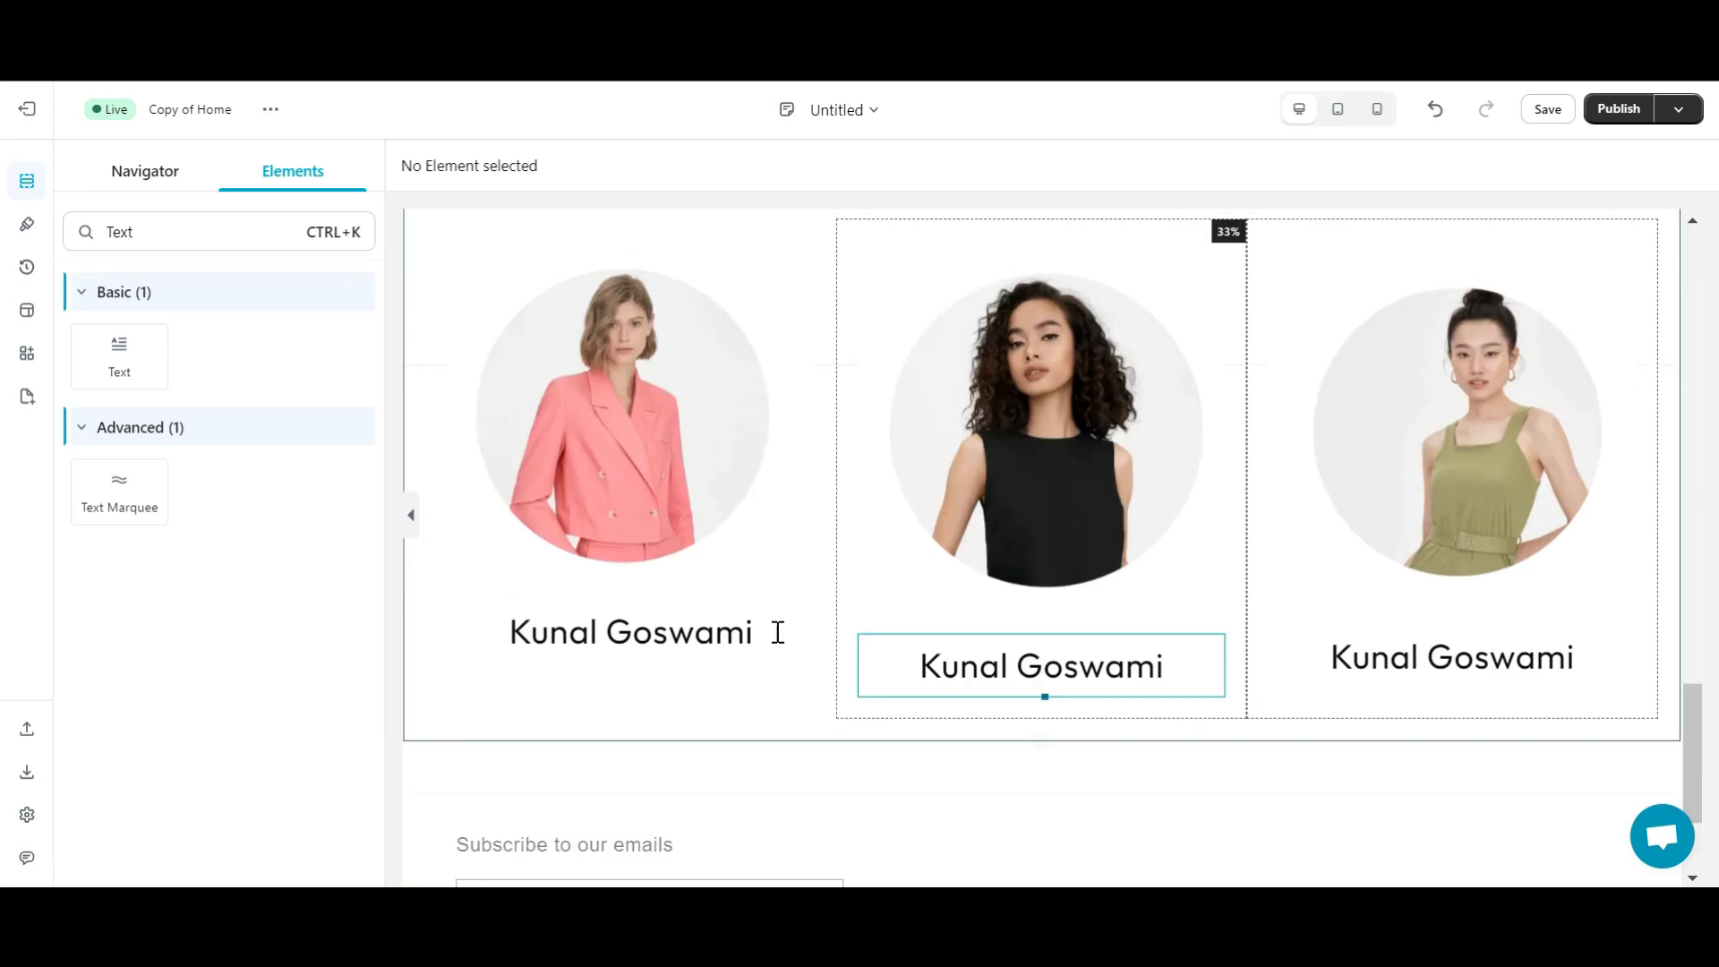
- Give the first name block a top padding of 25
{"action": "left_click", "coordinate": [738, 640]}
{"action": "left_click", "coordinate": [290, 230]}
{"action": "left_click", "coordinate": [184, 434]}
{"action": "type", "text": "10"}
{"action": "key", "text": "Return"}
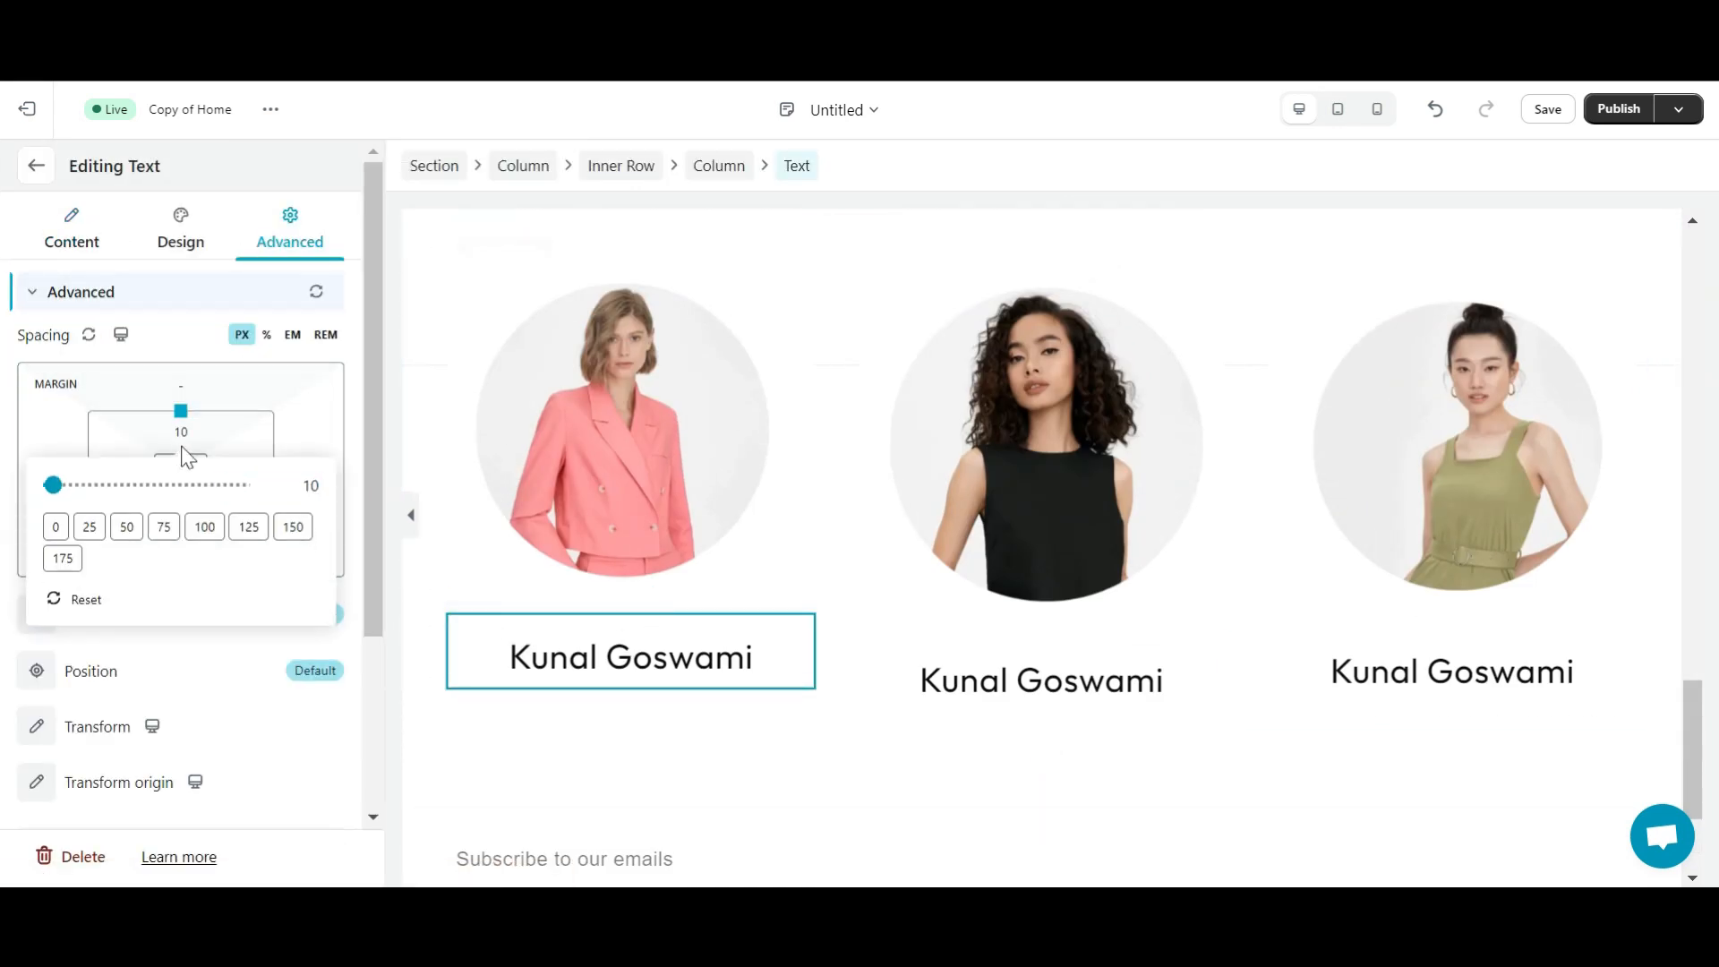
{"action": "left_click", "coordinate": [125, 527]}
{"action": "left_click", "coordinate": [89, 526]}
{"action": "left_click", "coordinate": [882, 573]}
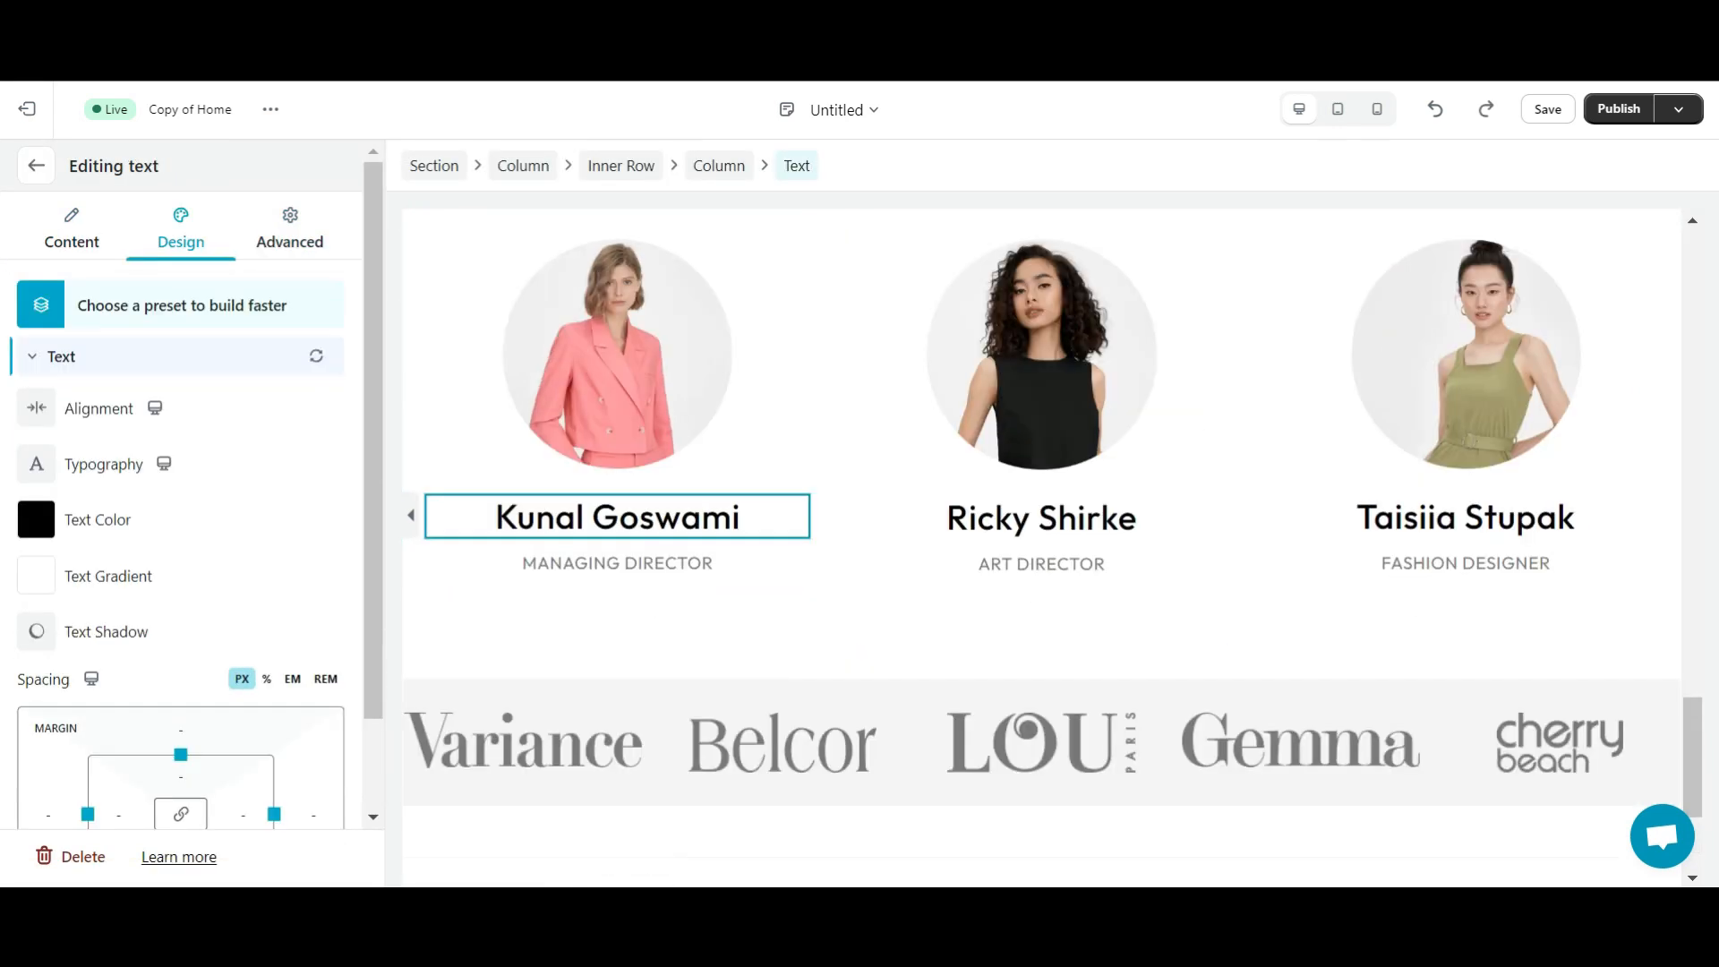
- Replace the caption under the second photo with the second member's name
{"action": "left_click", "coordinate": [933, 511]}
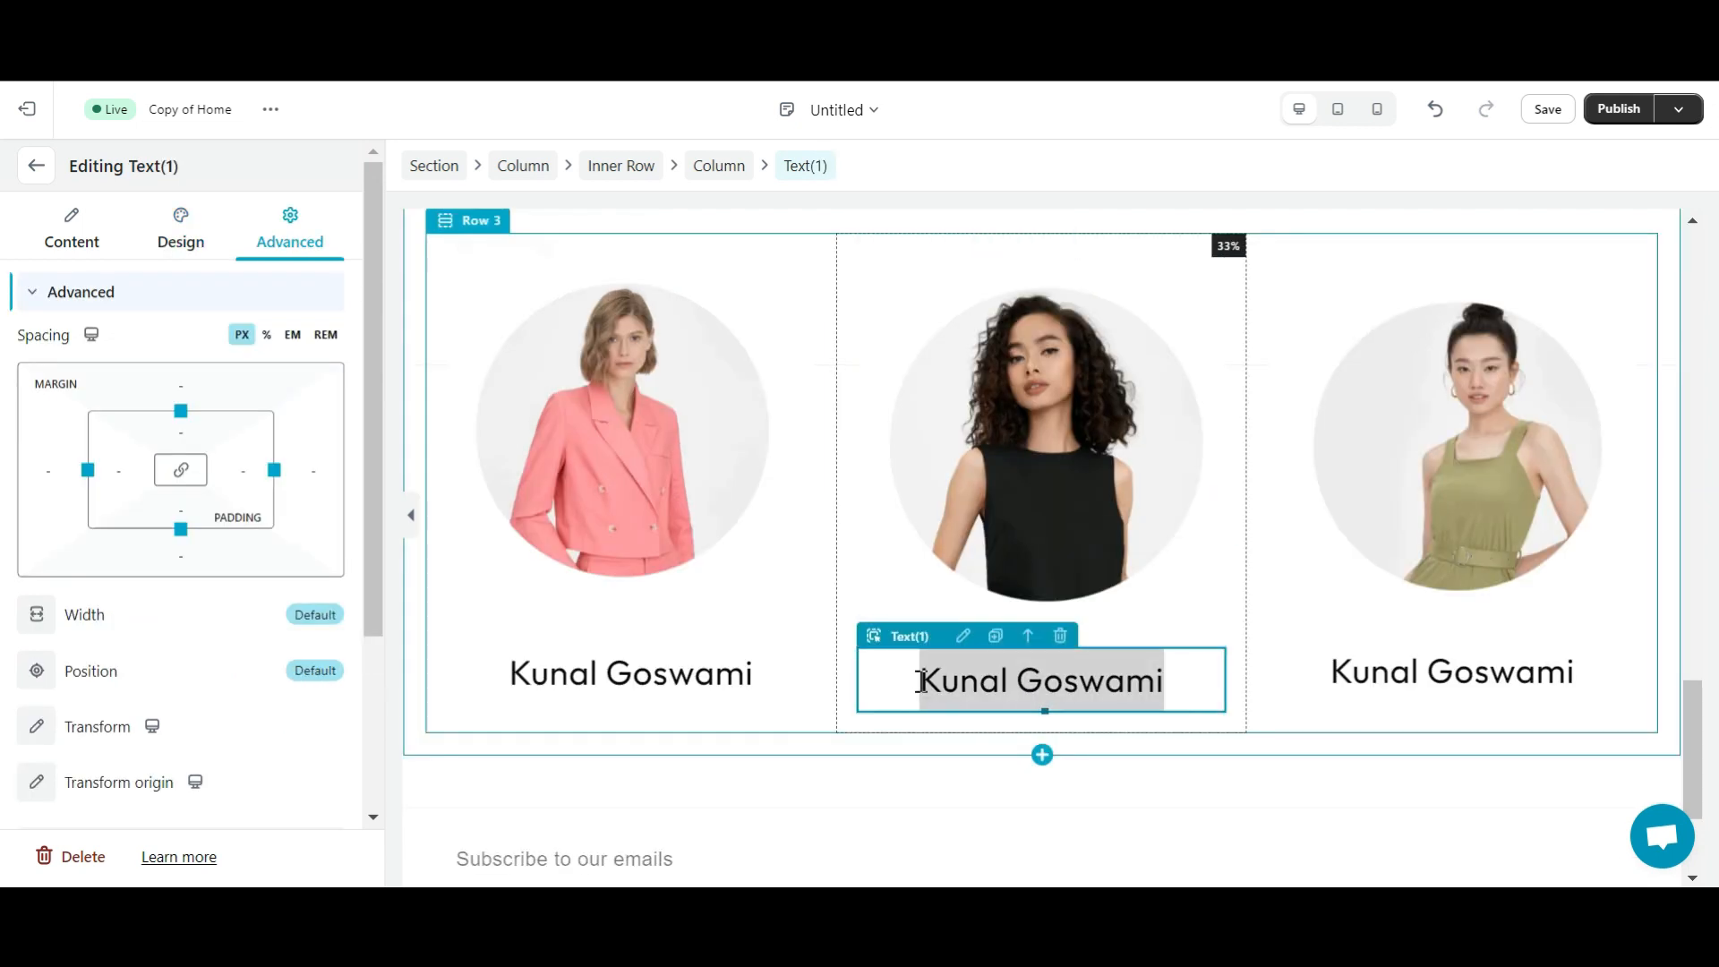
{"action": "left_click", "coordinate": [1403, 659]}
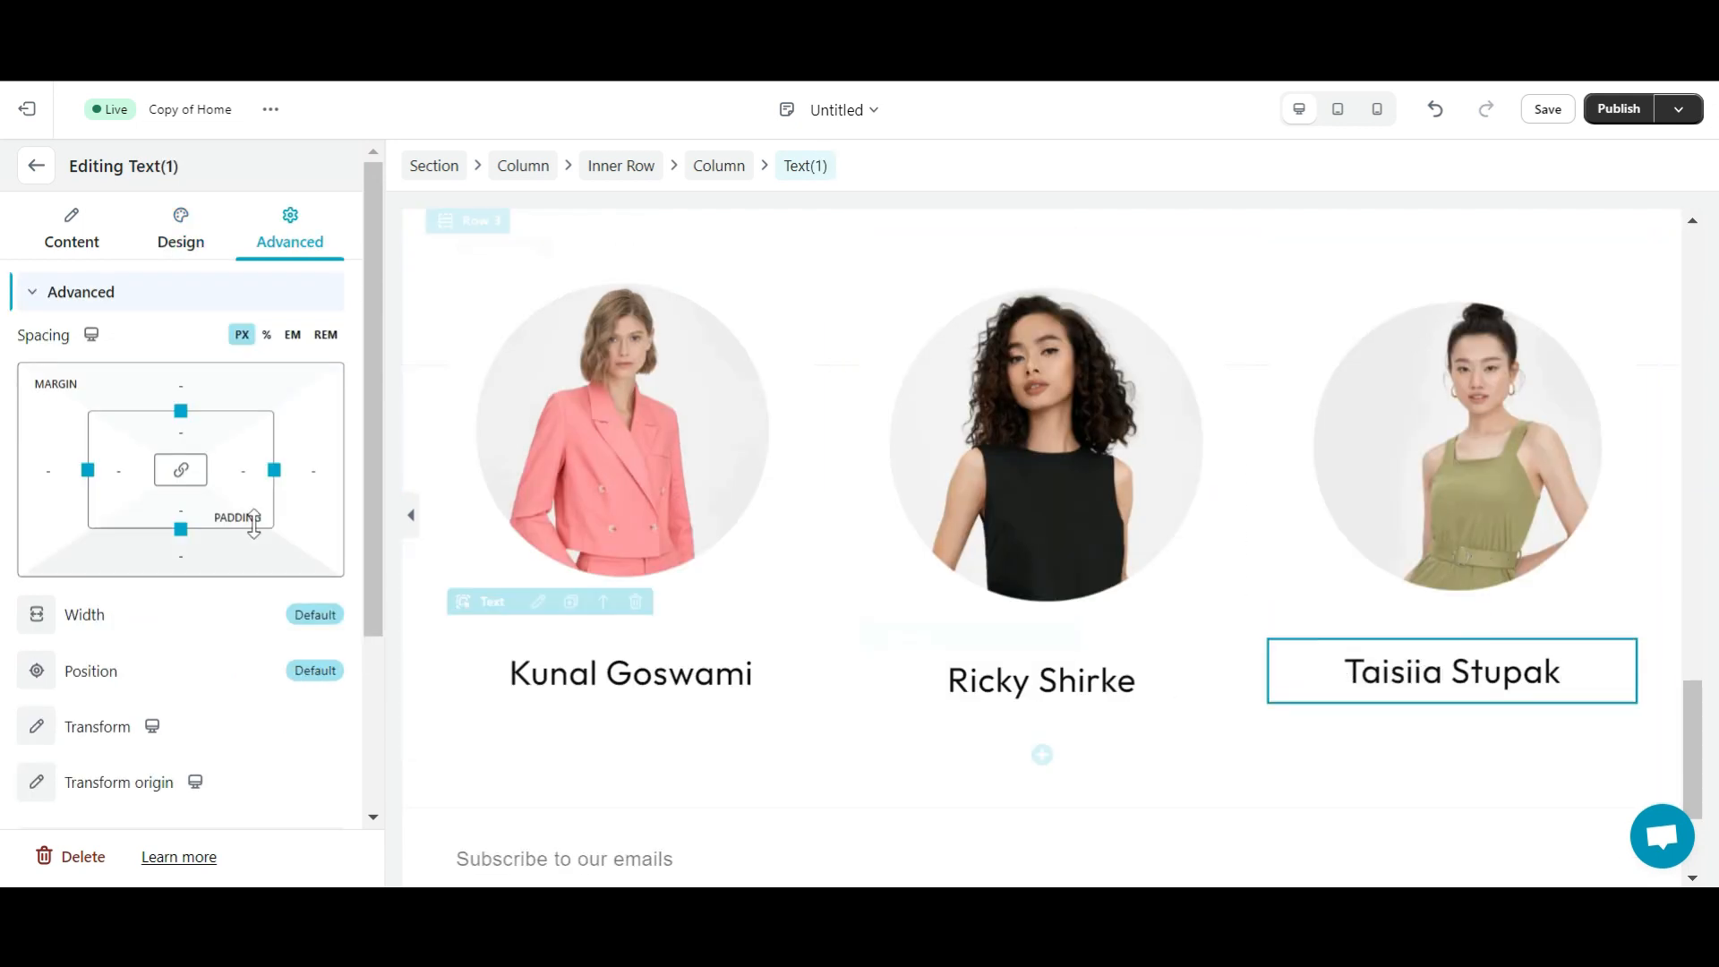
- Enter the third member's name, then add a MANAGING DIRECTOR text block beneath the first name
{"action": "left_click", "coordinate": [36, 166]}
{"action": "left_click_drag", "start_coordinate": [119, 356], "coordinate": [645, 705]}
{"action": "left_click_drag", "start_coordinate": [645, 706], "coordinate": [645, 705]}
{"action": "left_click_drag", "start_coordinate": [194, 759], "coordinate": [143, 726]}
{"action": "type", "text": "MANAGING DIRECTOR"}
{"action": "left_click_drag", "start_coordinate": [185, 654], "coordinate": [25, 658]}
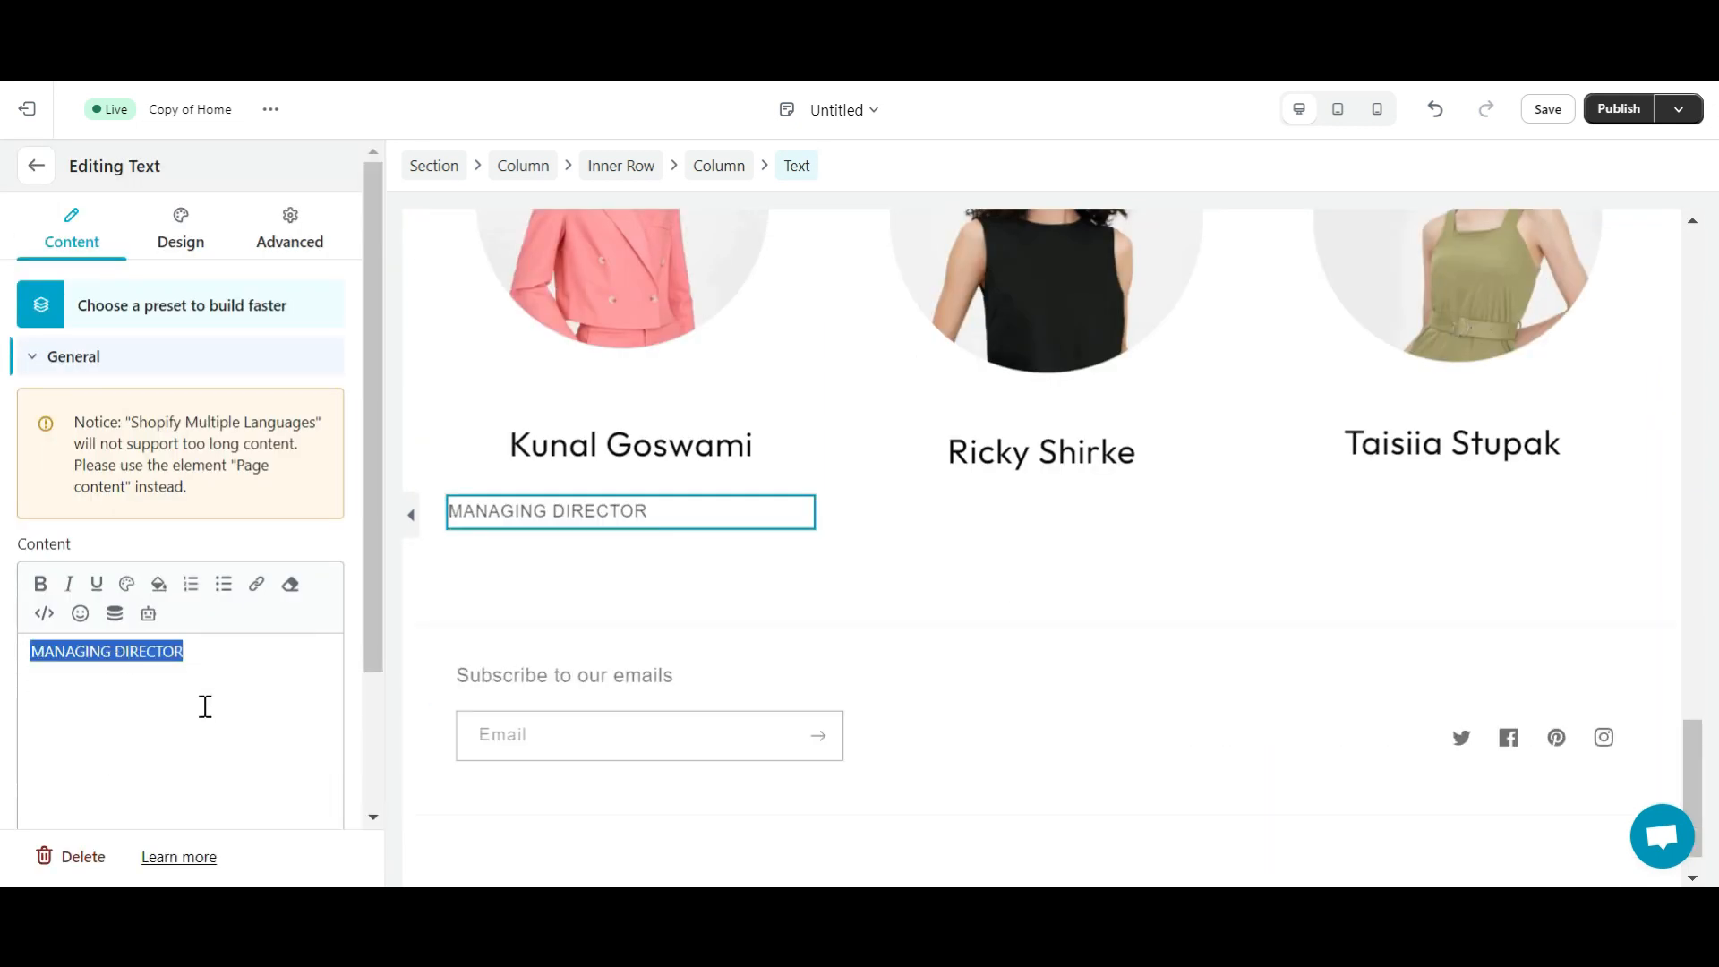
- Centre the MANAGING DIRECTOR text and set its font to Outfit
{"action": "left_click", "coordinate": [180, 228]}
{"action": "left_click", "coordinate": [36, 409]}
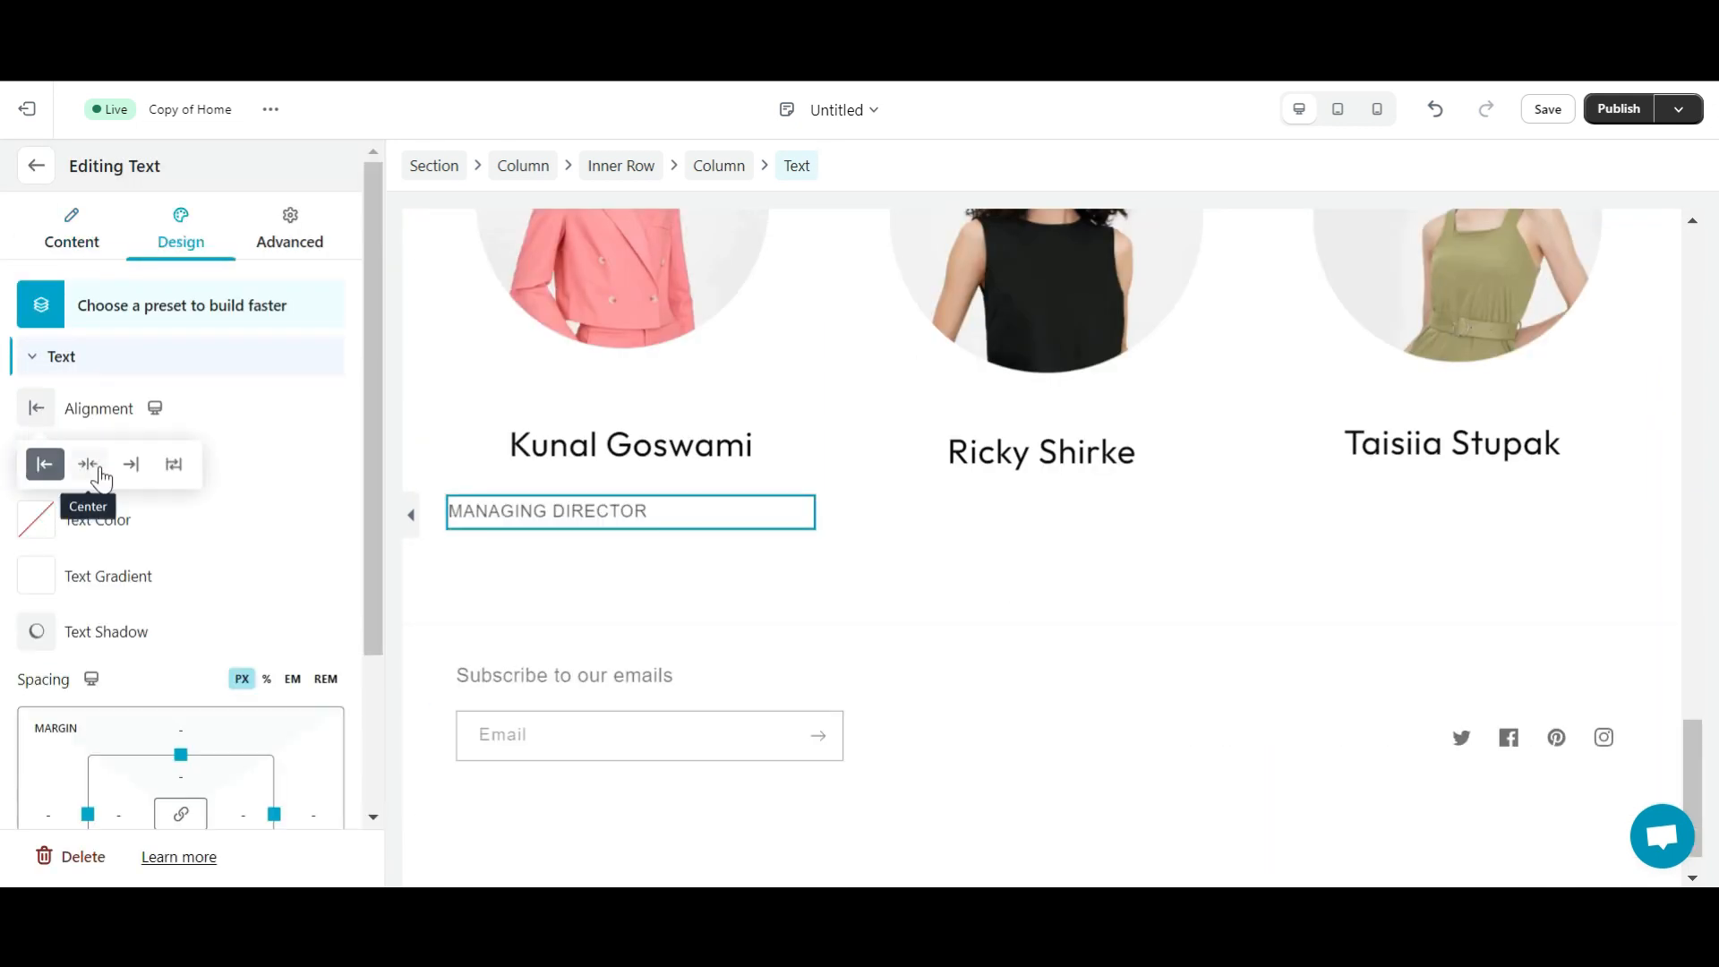
{"action": "left_click", "coordinate": [94, 465]}
{"action": "left_click", "coordinate": [82, 464]}
{"action": "left_click", "coordinate": [214, 644]}
{"action": "type", "text": "Out"}
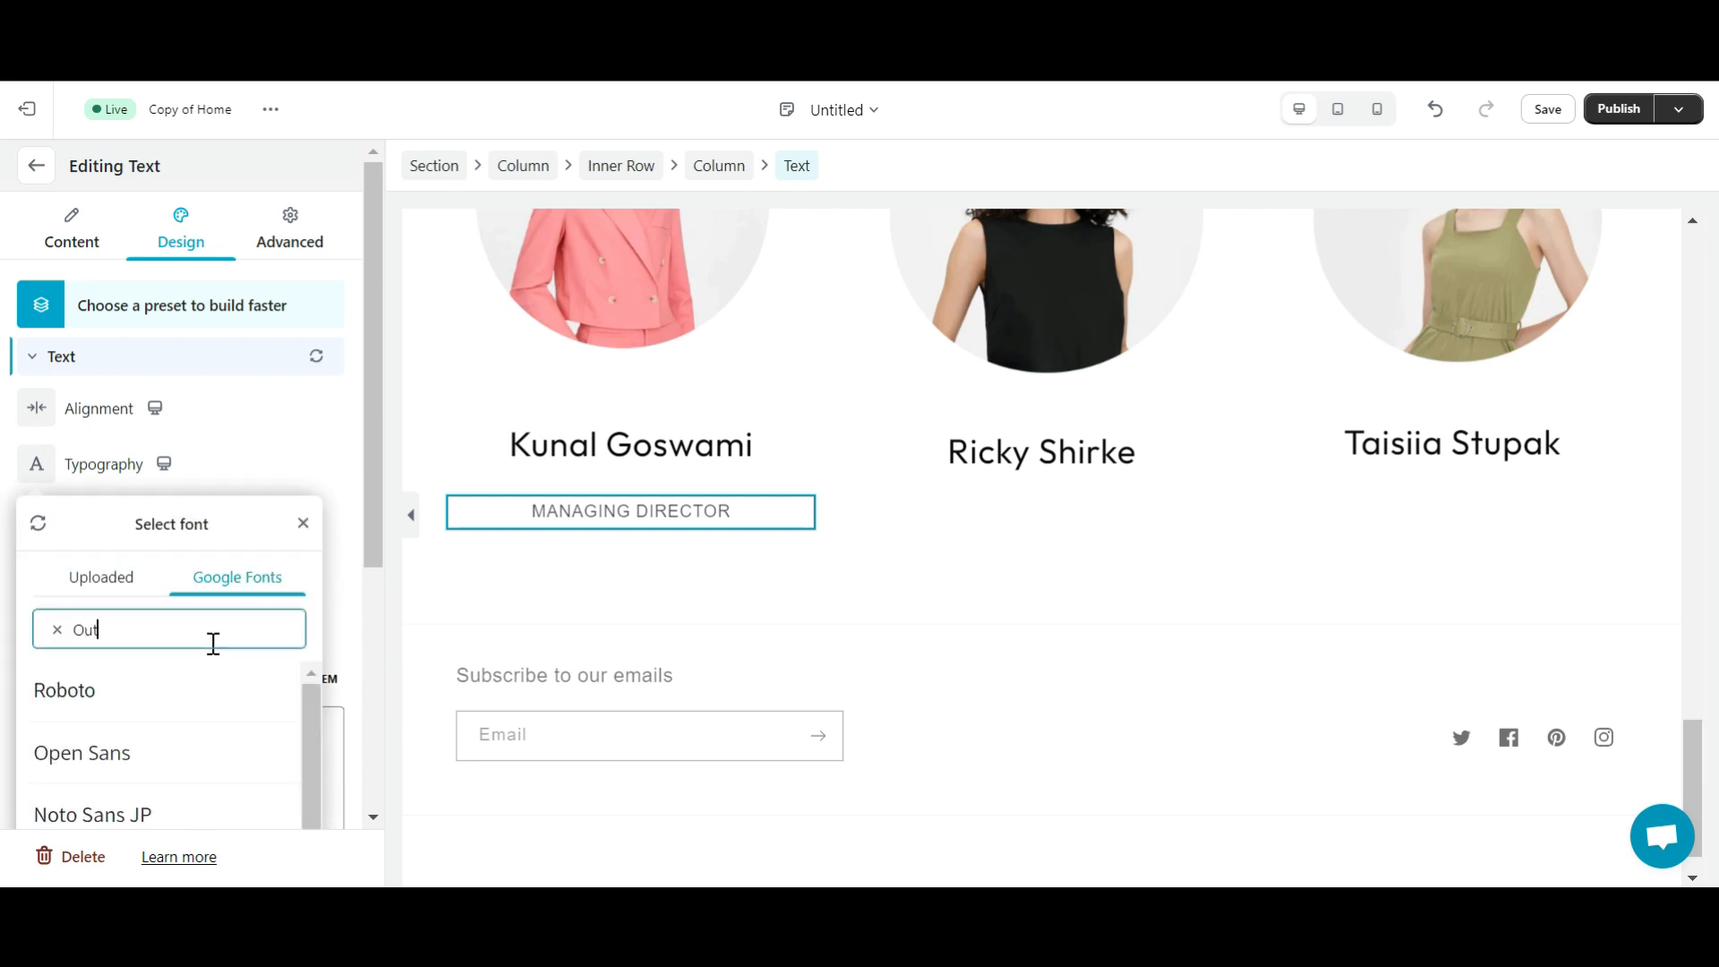
{"action": "type", "text": "fit"}
{"action": "left_click", "coordinate": [262, 691]}
{"action": "left_click", "coordinate": [959, 541]}
- Copy the role to the other columns and change it to ART DIRECTOR and FASHION DESIGNER
{"action": "left_click", "coordinate": [644, 513]}
{"action": "key", "text": "ctrl+c"}
{"action": "key", "text": "ctrl+v"}
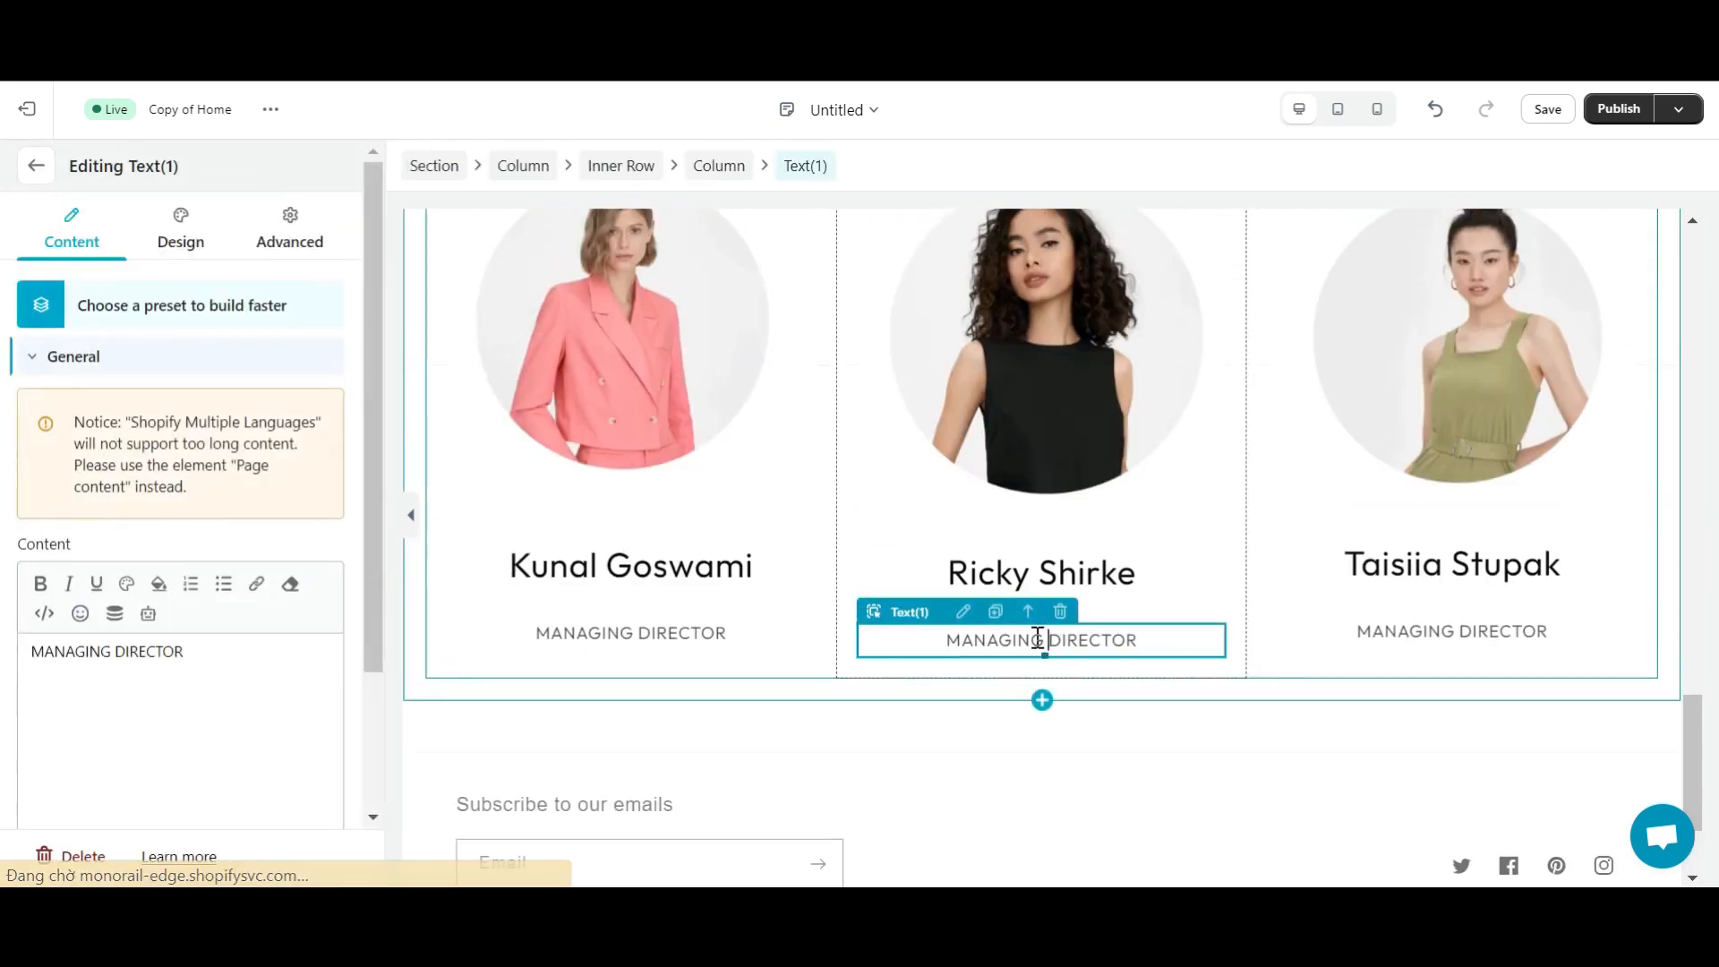
{"action": "double_click", "coordinate": [1036, 641]}
{"action": "type", "text": "Art"}
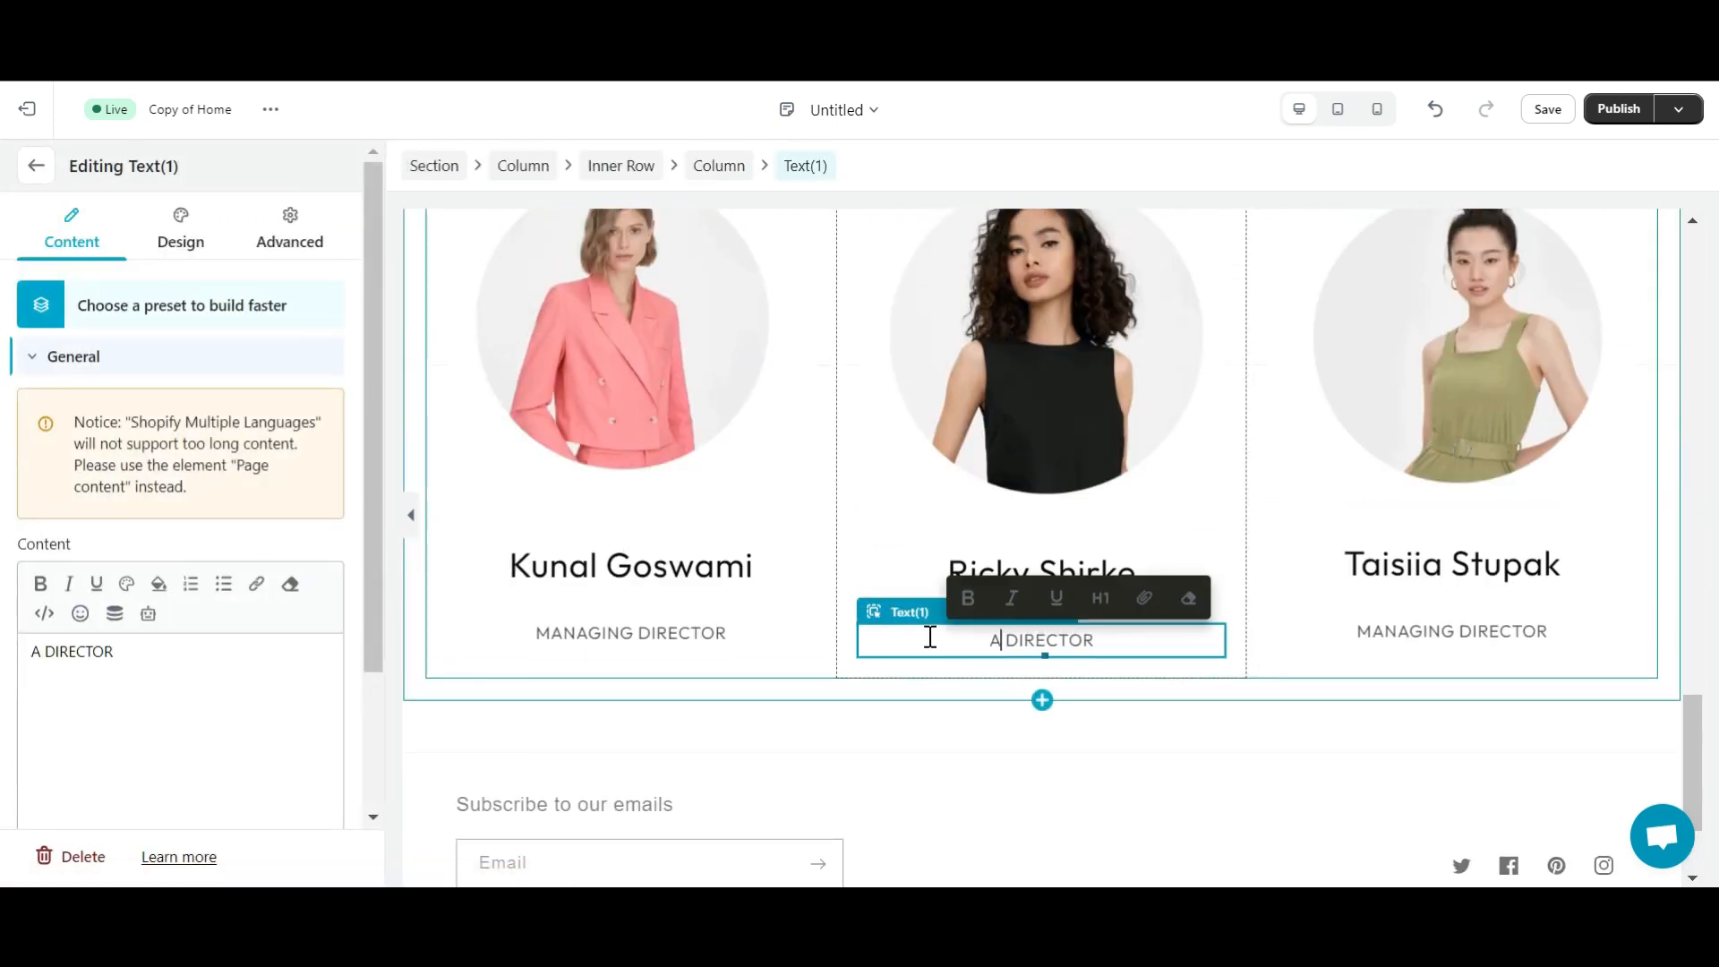
{"action": "type", "text": "rt"}
{"action": "type", "text": "f"}
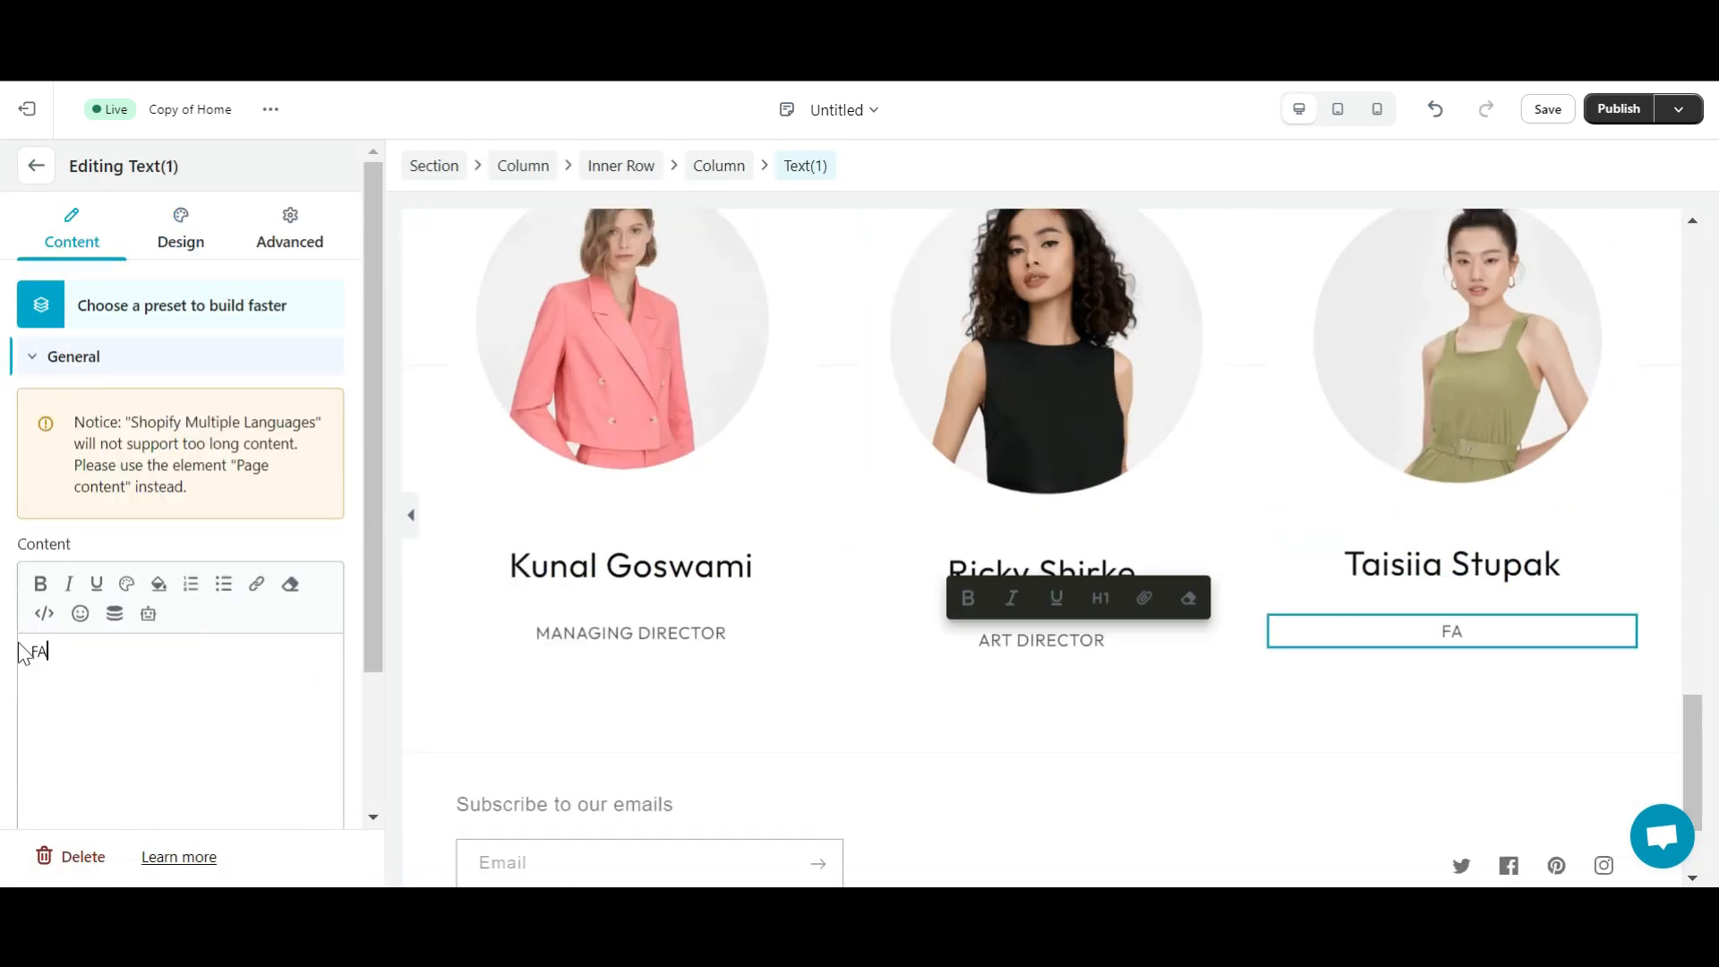
{"action": "left_click", "coordinate": [1328, 740]}
{"action": "scroll", "coordinate": [1333, 741], "scroll_direction": "up", "scroll_amount": 5}
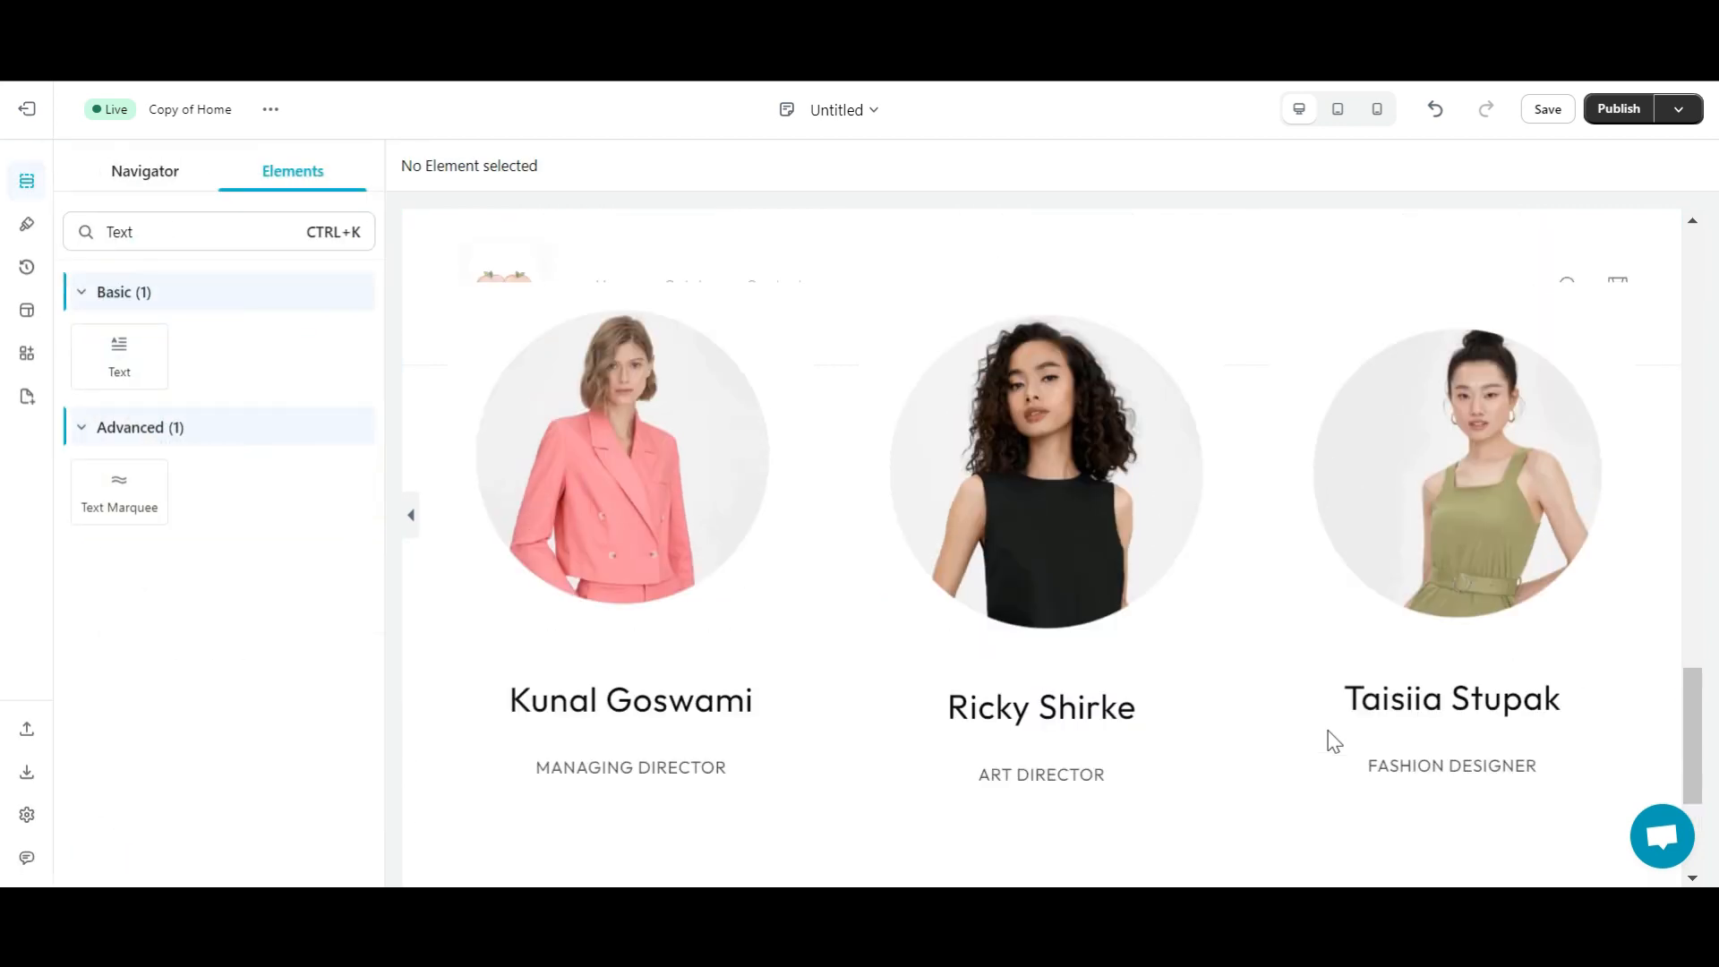
- Publish the About Us page, choosing Save & publish in the Save a new page dialog
{"action": "scroll", "coordinate": [1332, 742], "scroll_direction": "up", "scroll_amount": 15}
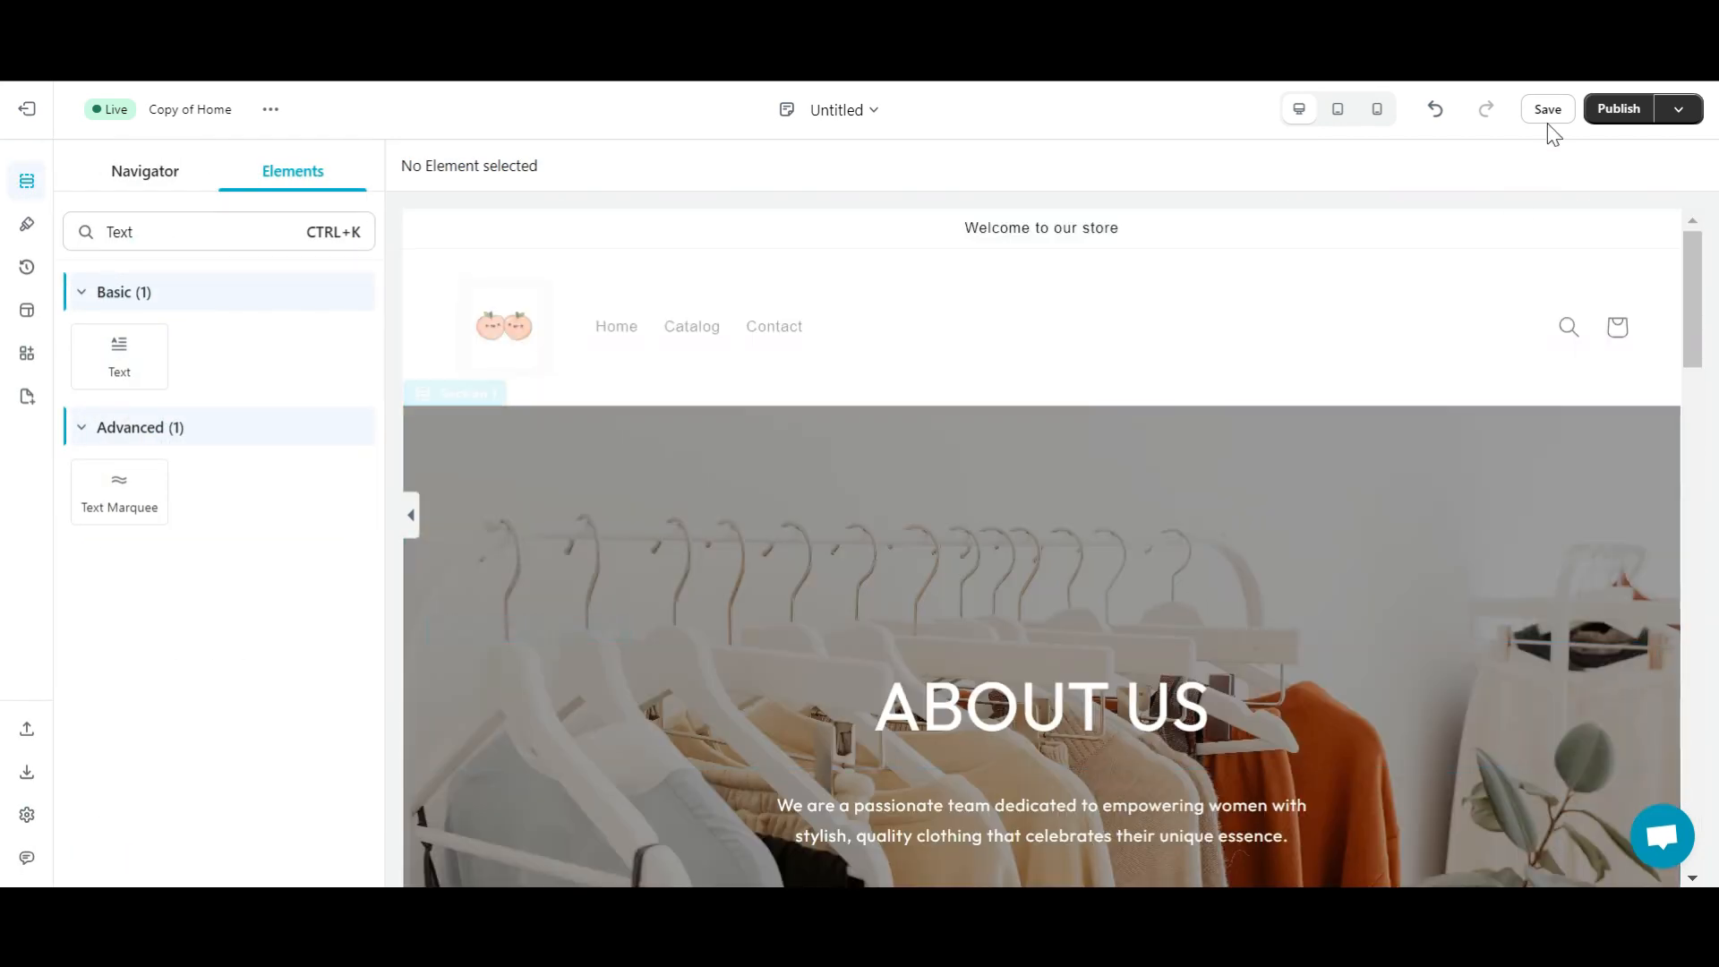
{"action": "left_click", "coordinate": [1605, 114]}
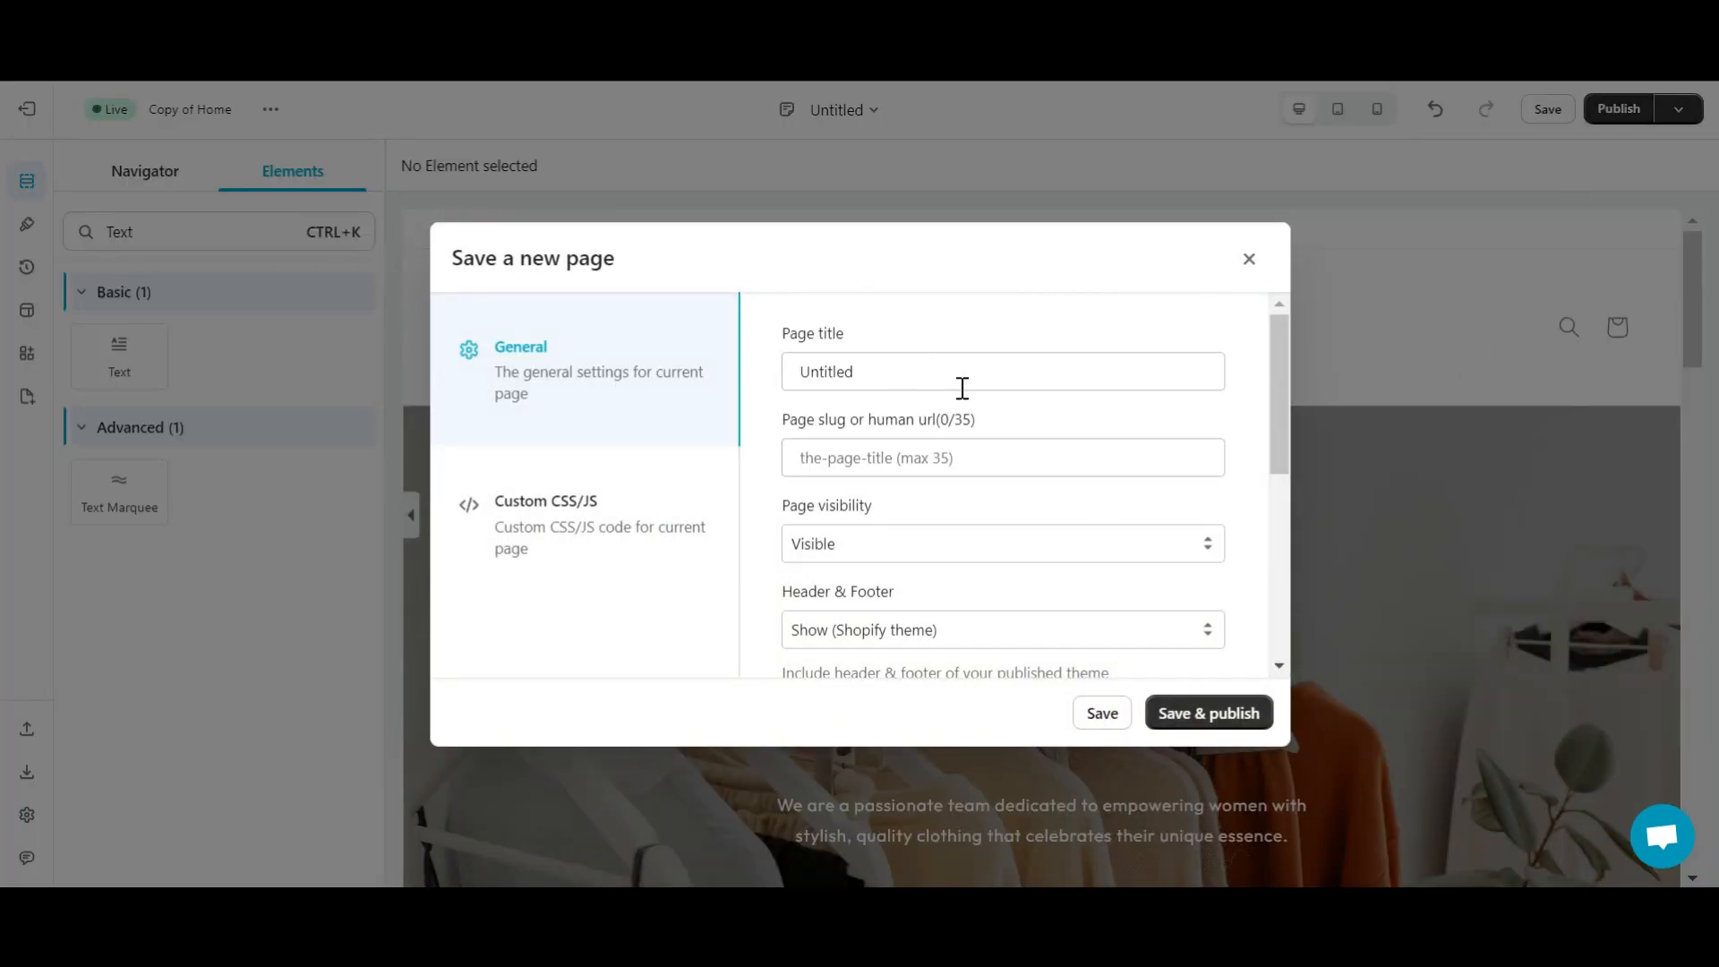
{"action": "left_click", "coordinate": [1209, 711]}
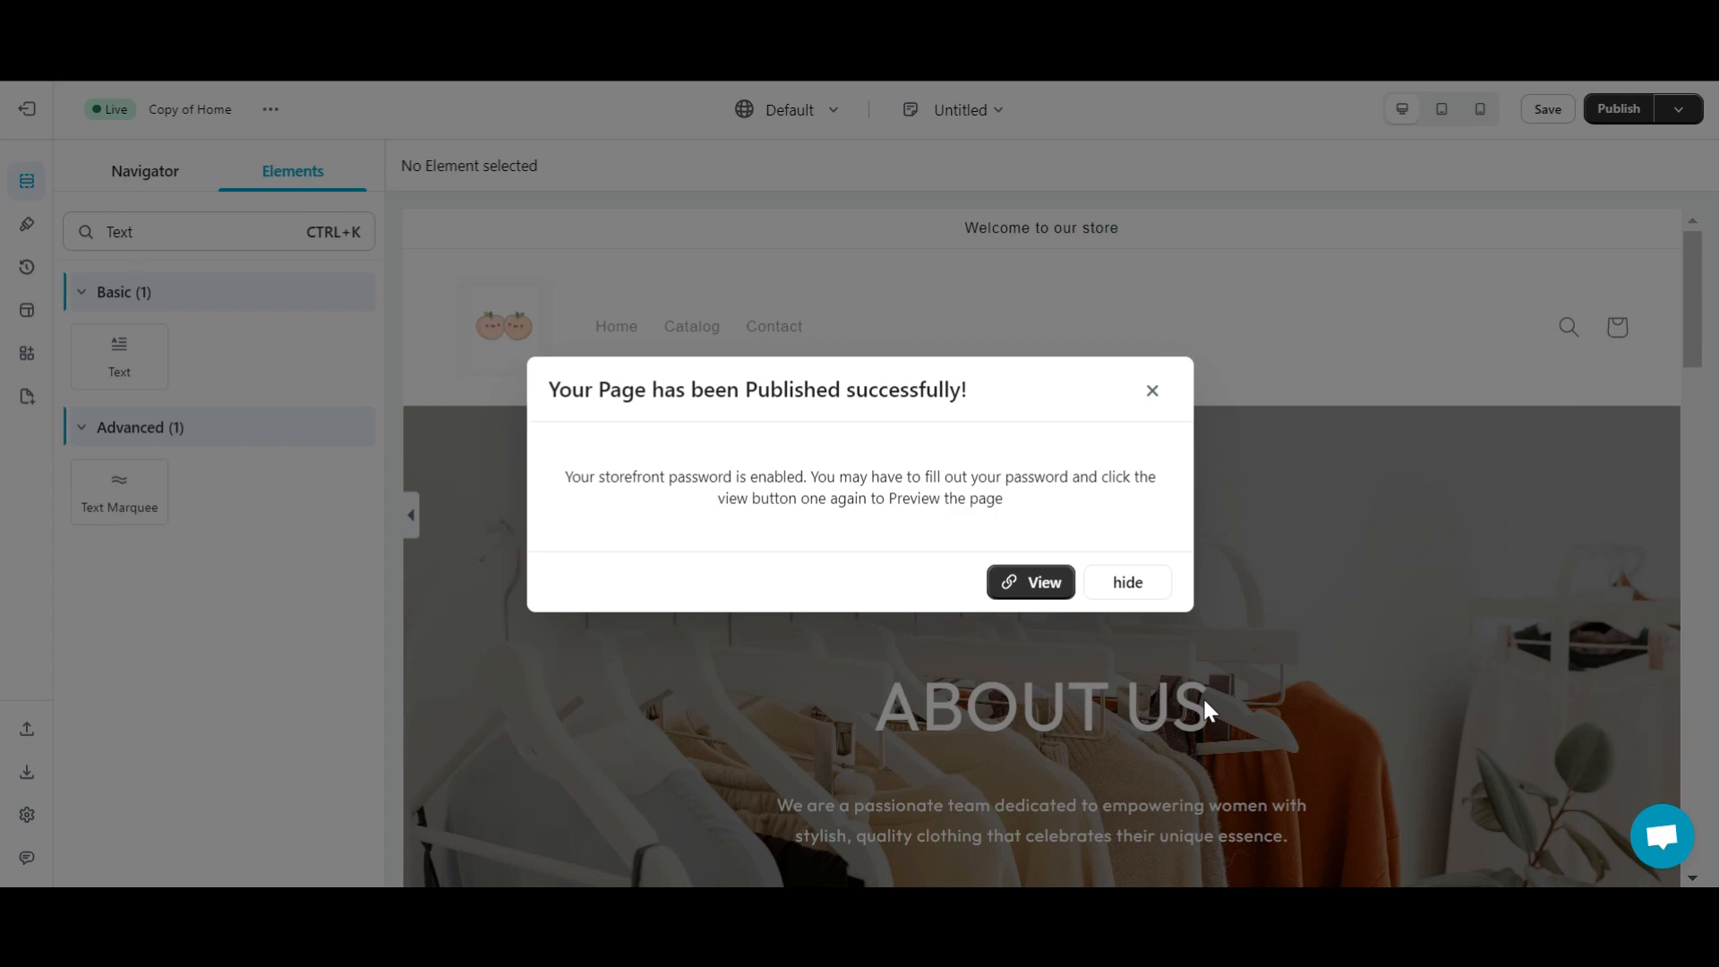
- View the live page and scroll from the ABOUT US banner down to Meet the Team
{"action": "left_click", "coordinate": [1028, 584]}
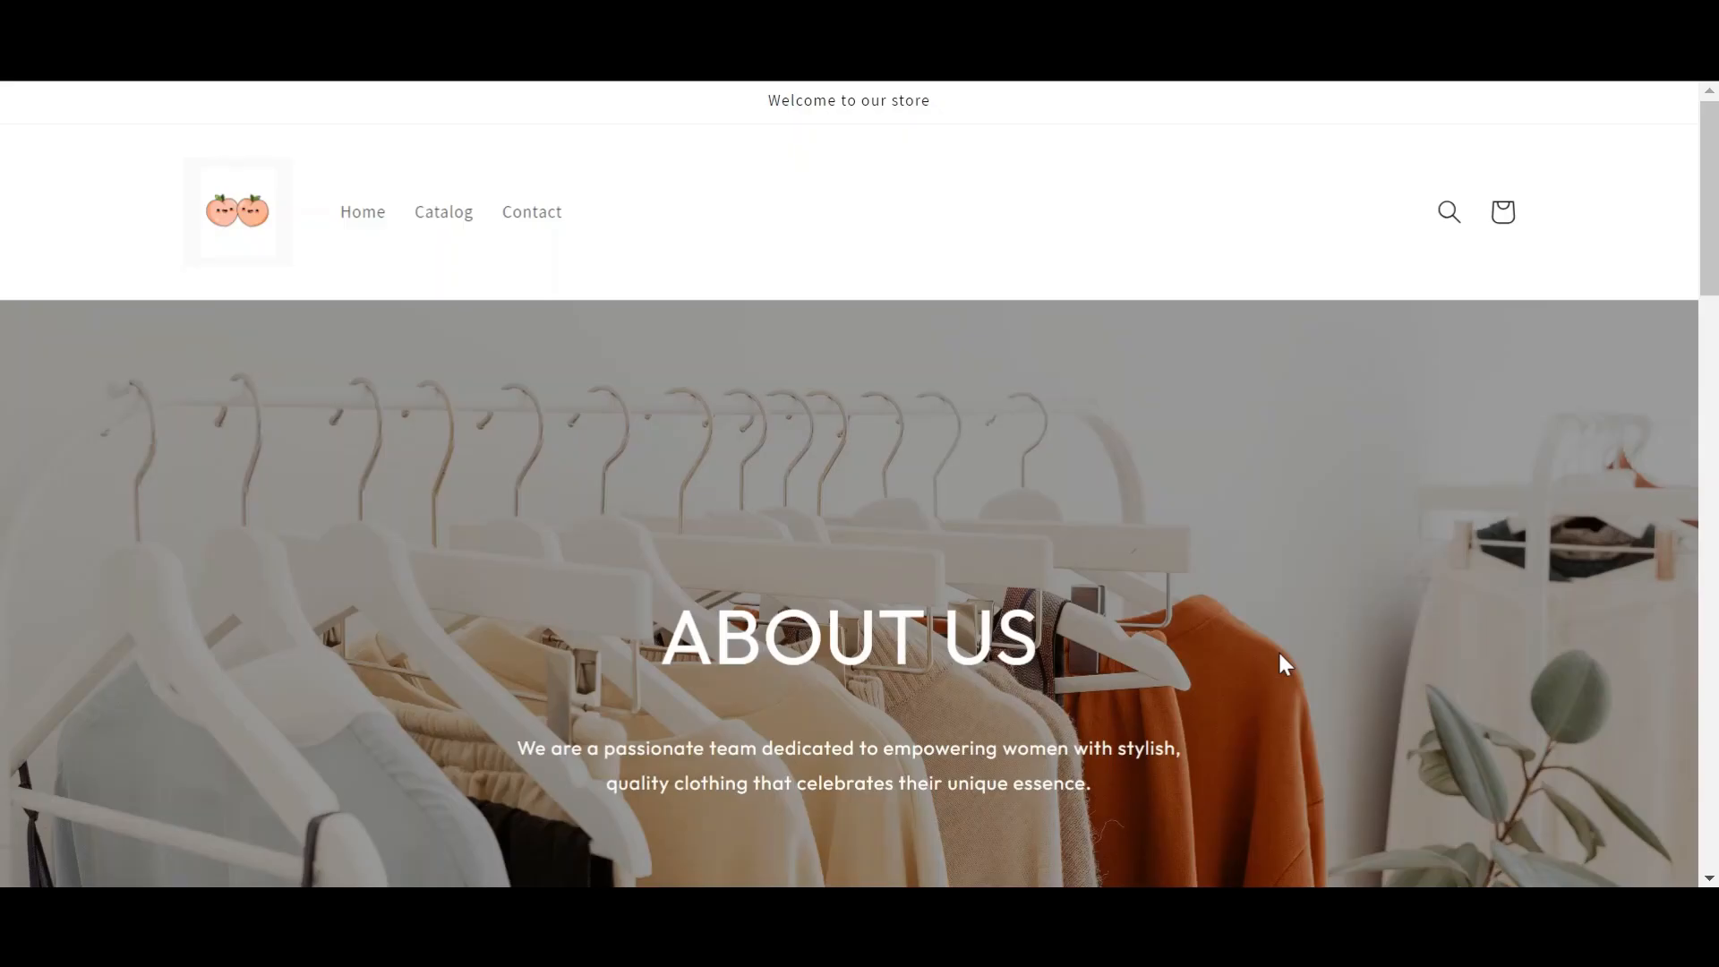
{"action": "scroll", "coordinate": [1280, 657], "scroll_direction": "down", "scroll_amount": 2}
{"action": "scroll", "coordinate": [1281, 656], "scroll_direction": "down", "scroll_amount": 2}
{"action": "scroll", "coordinate": [1281, 656], "scroll_direction": "down", "scroll_amount": 7}
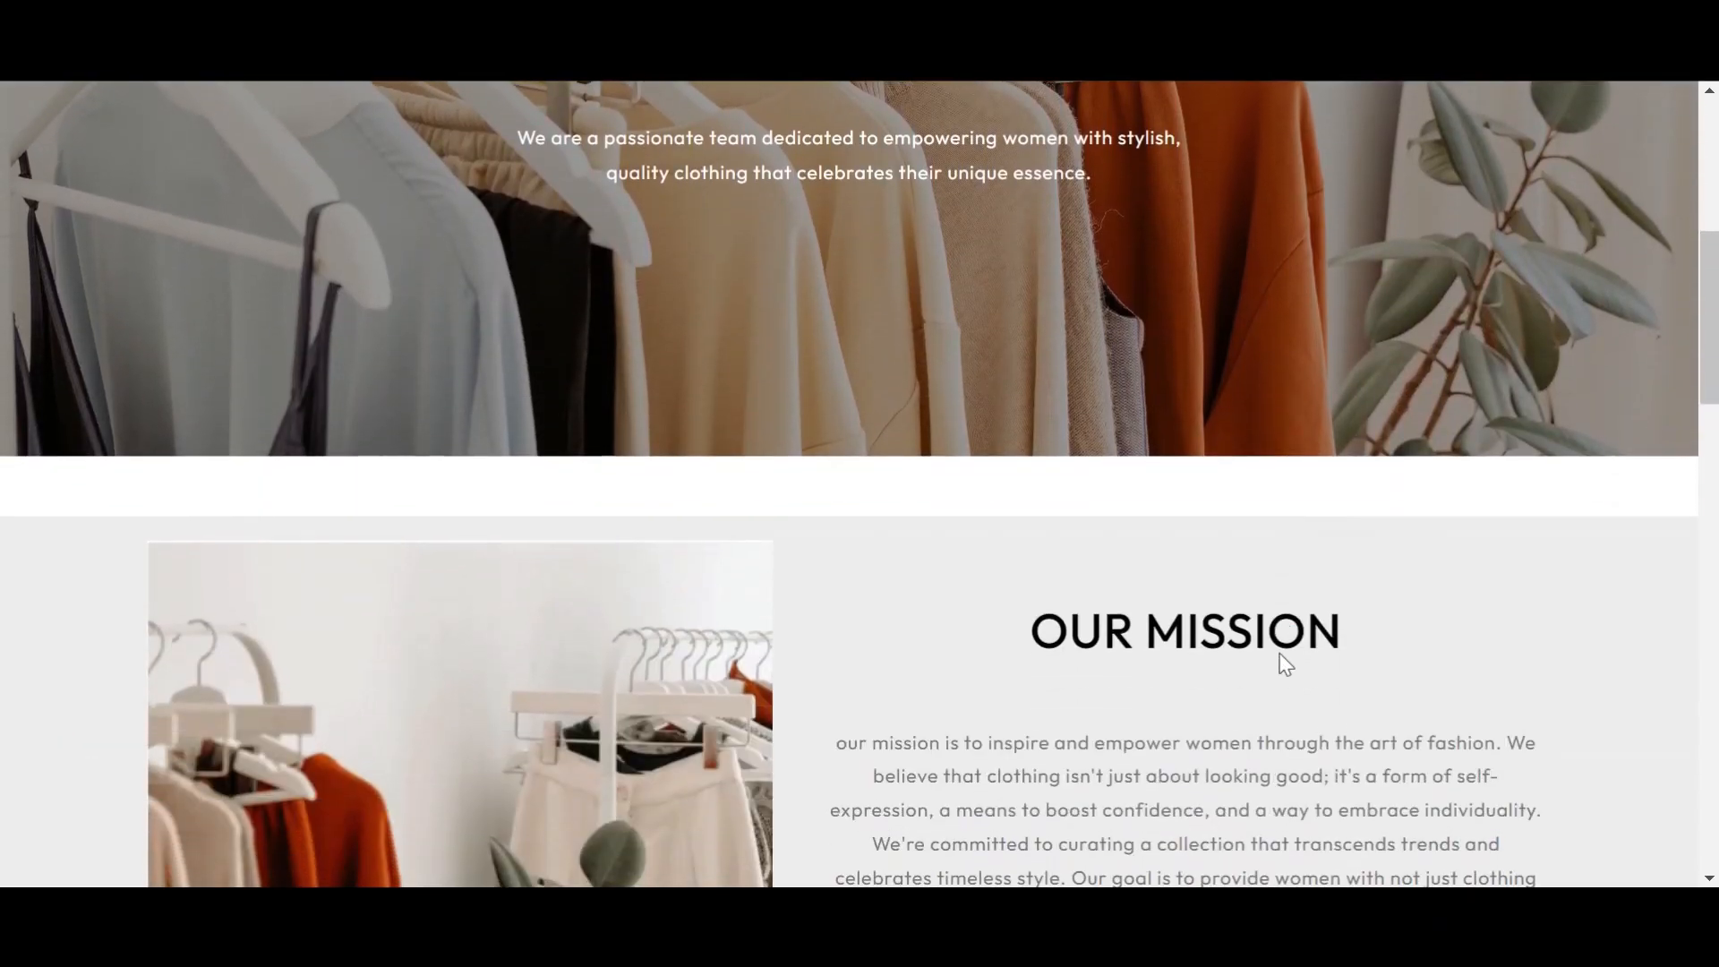
{"action": "scroll", "coordinate": [1280, 667], "scroll_direction": "down", "scroll_amount": 3}
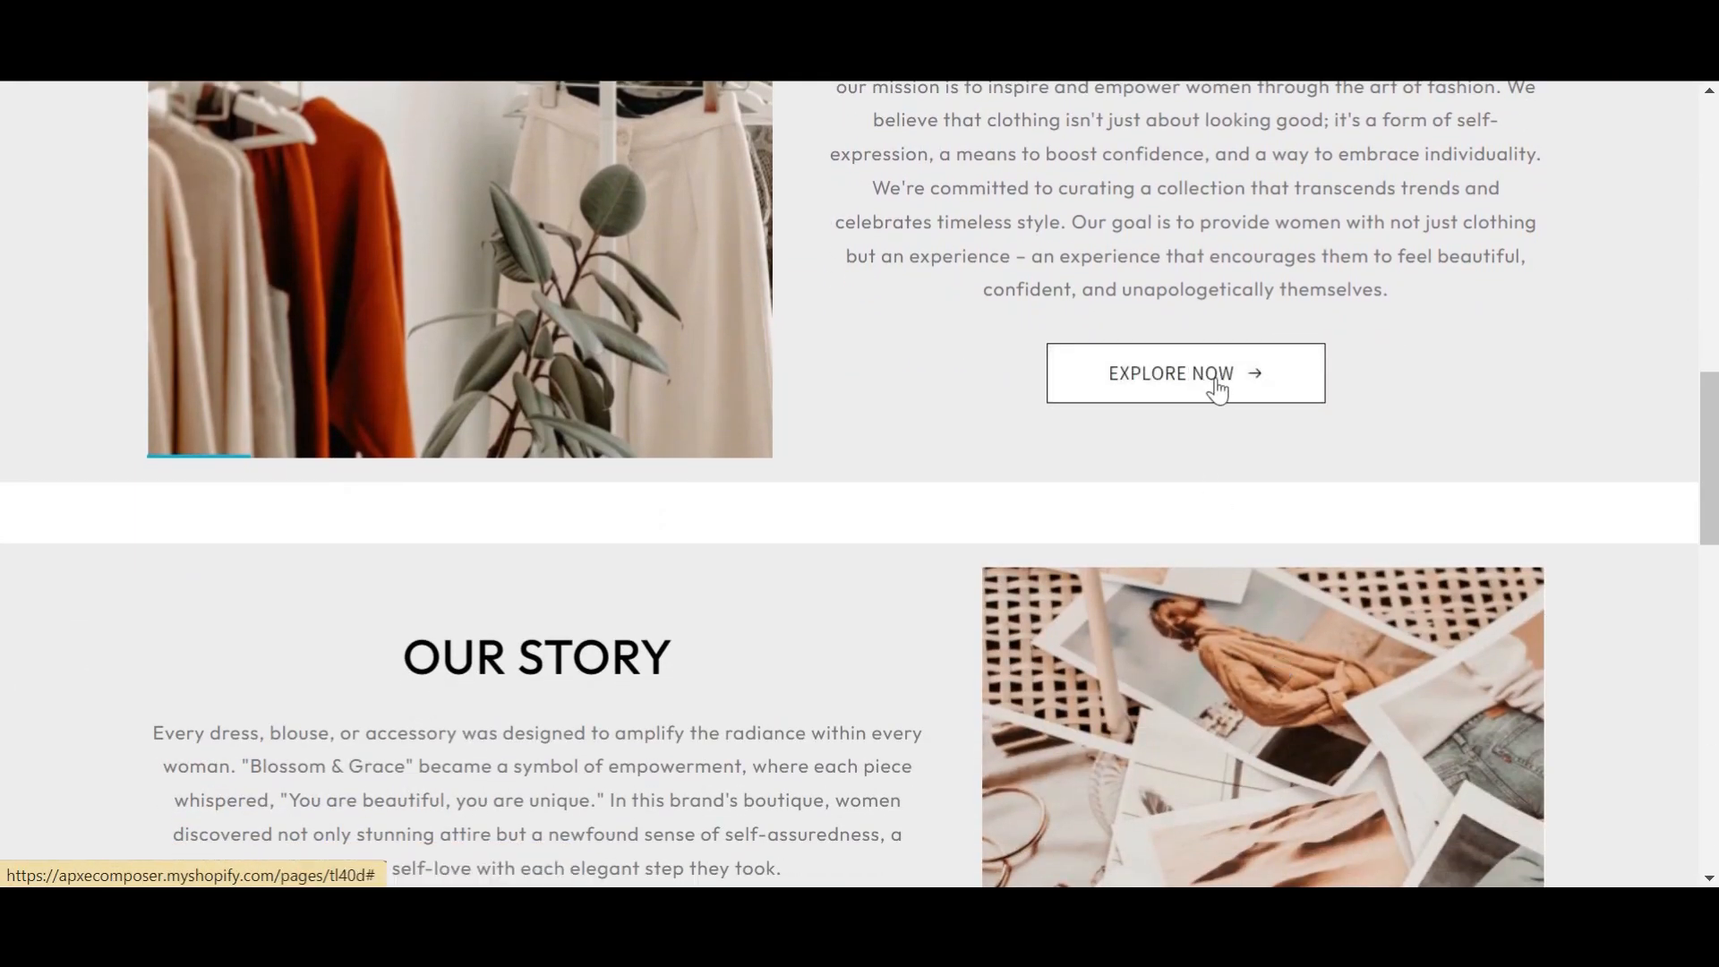
{"action": "scroll", "coordinate": [1190, 668], "scroll_direction": "down", "scroll_amount": 5}
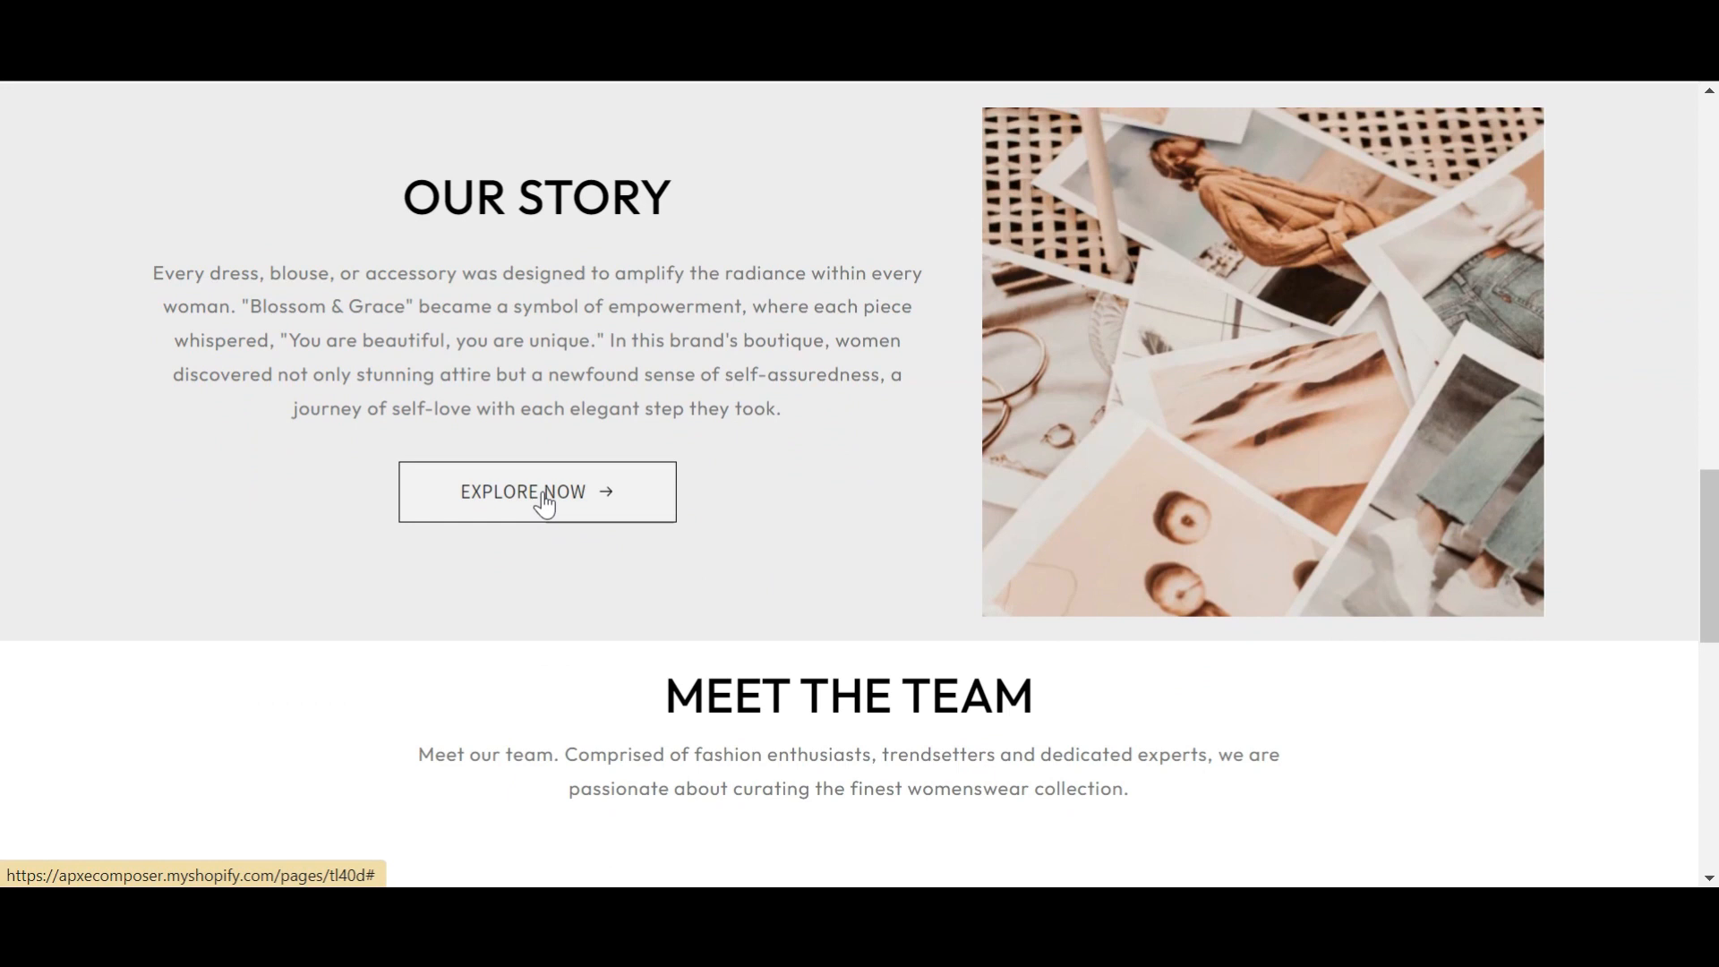
{"action": "scroll", "coordinate": [901, 571], "scroll_direction": "down", "scroll_amount": 7}
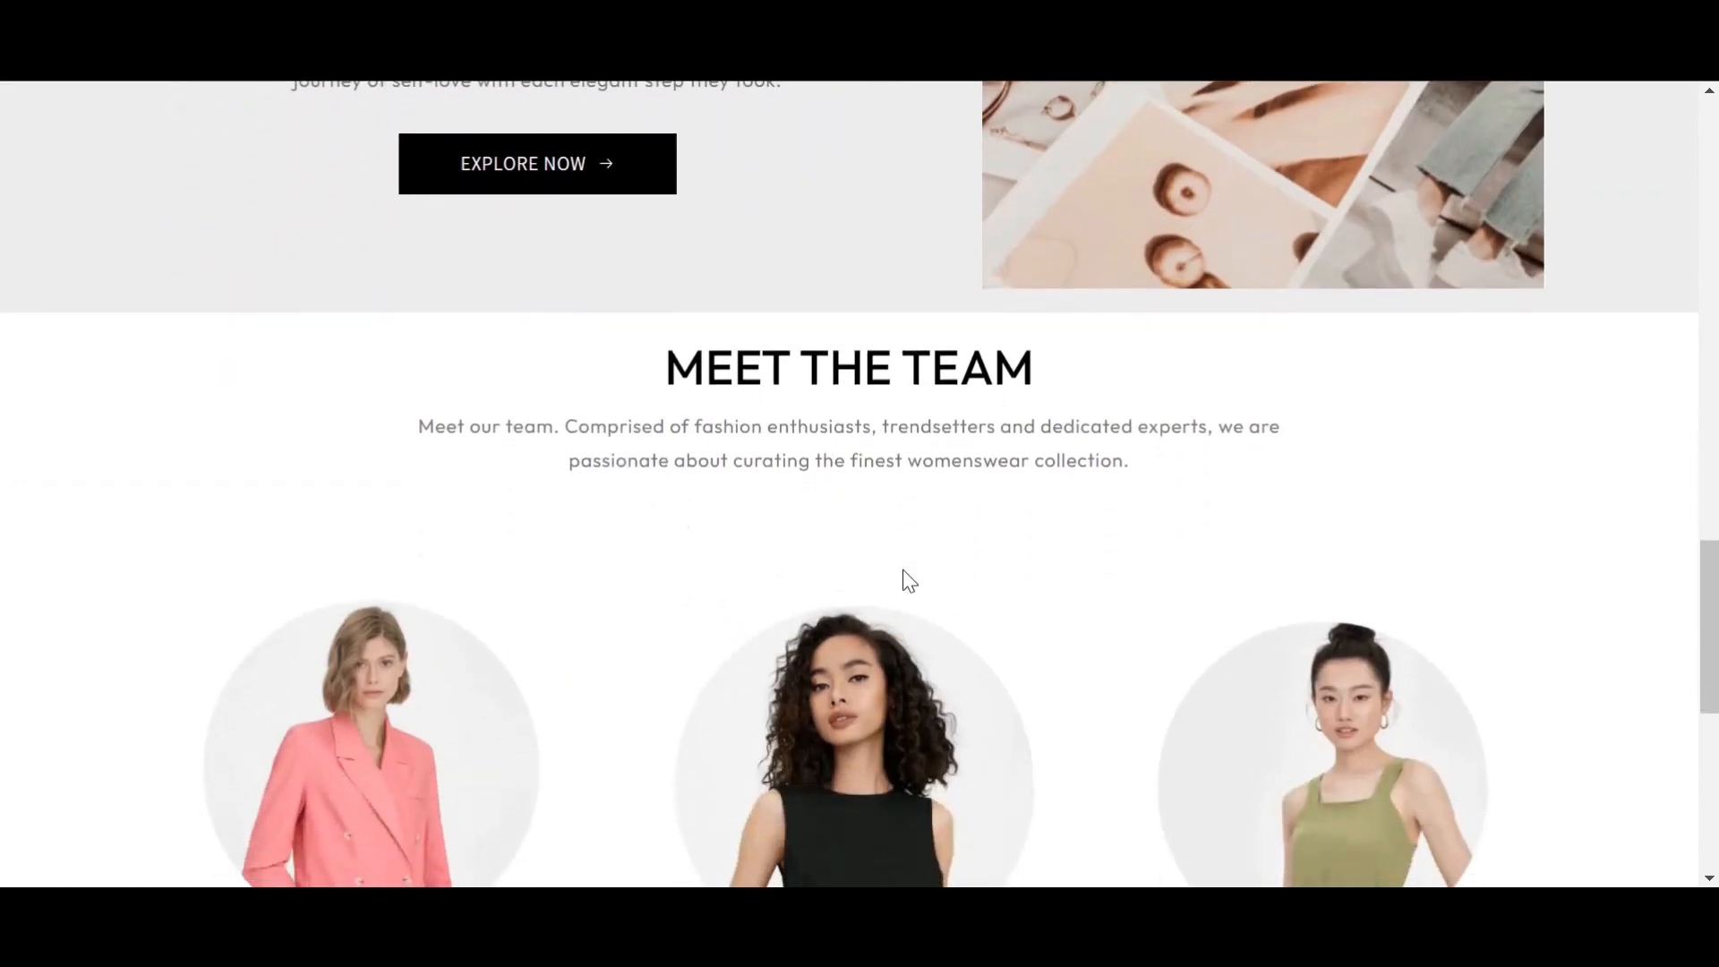
{"action": "scroll", "coordinate": [905, 582], "scroll_direction": "down", "scroll_amount": 5}
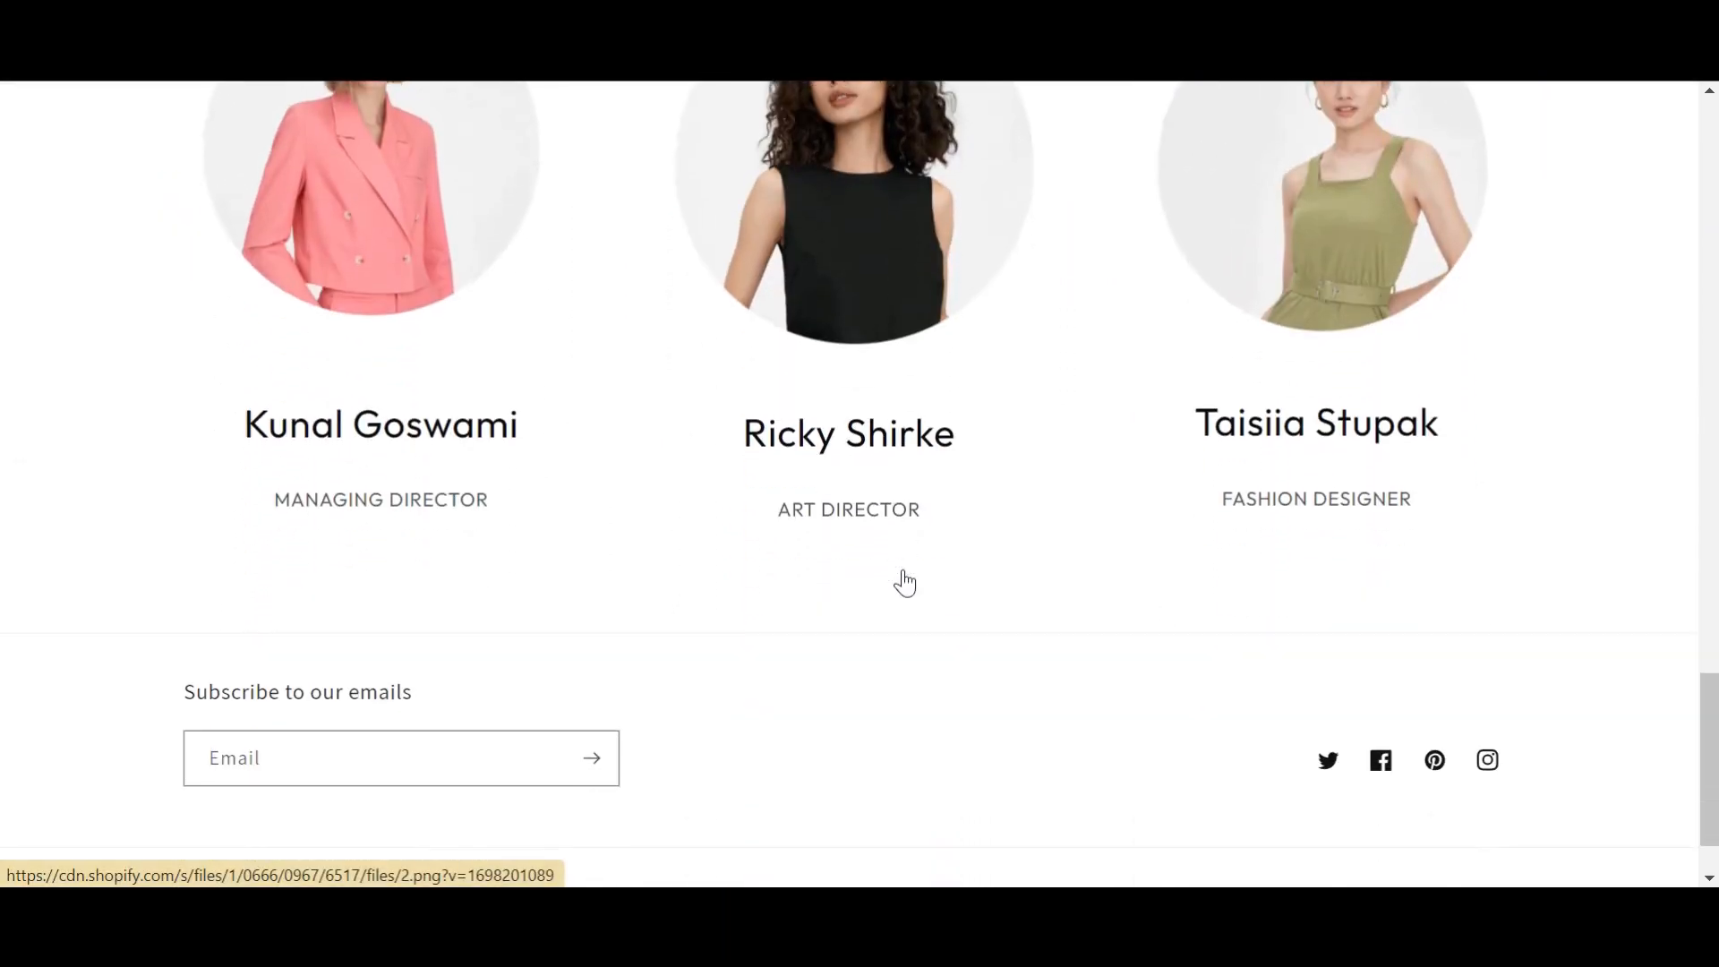